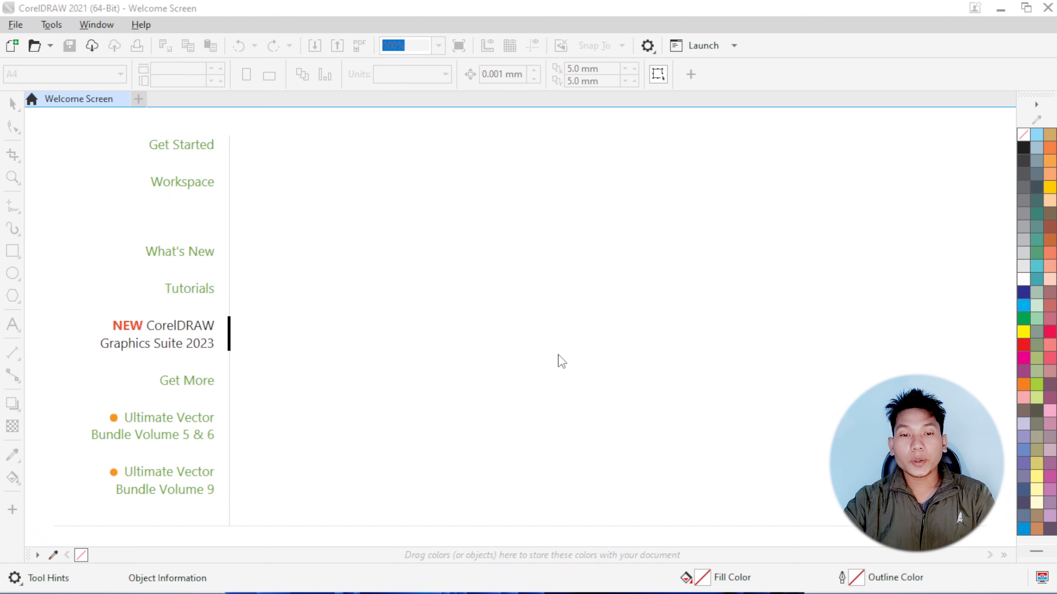
Create a new document with a page 54 mm wide and 90 mm high
click(140, 101)
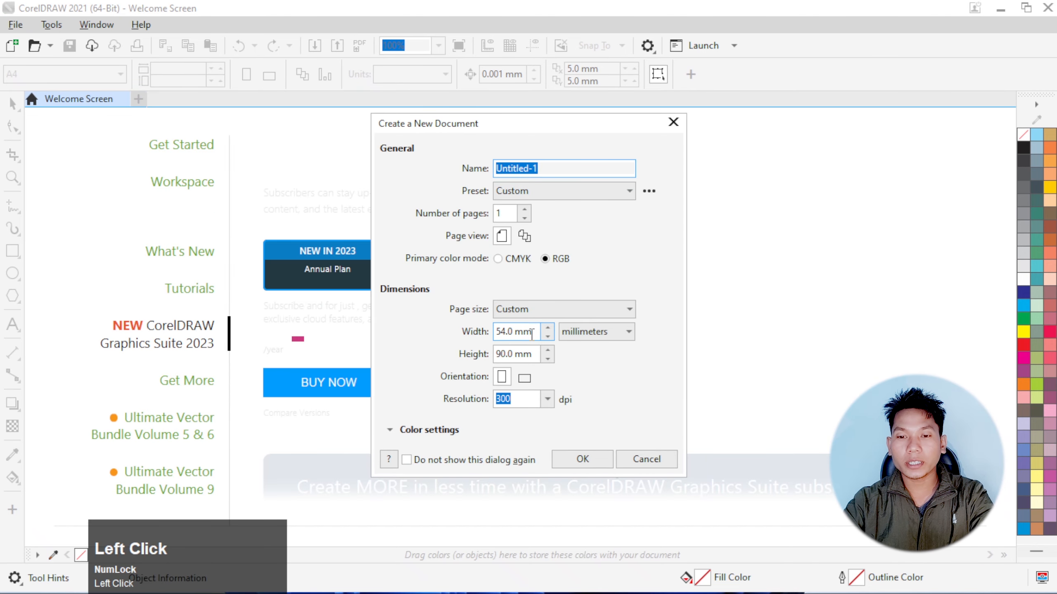
click(533, 336)
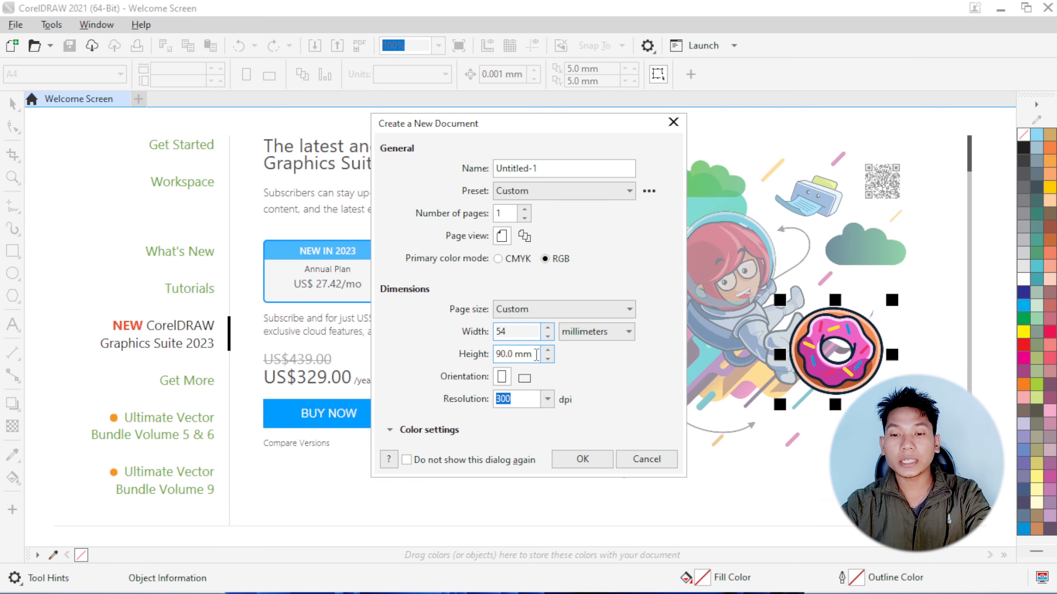
click(536, 355)
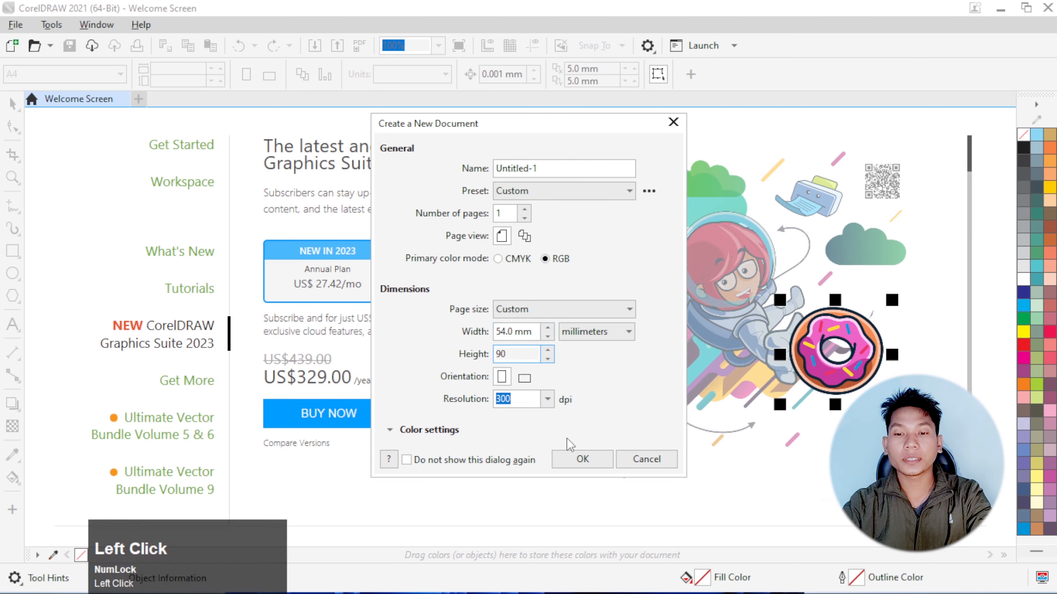
click(585, 461)
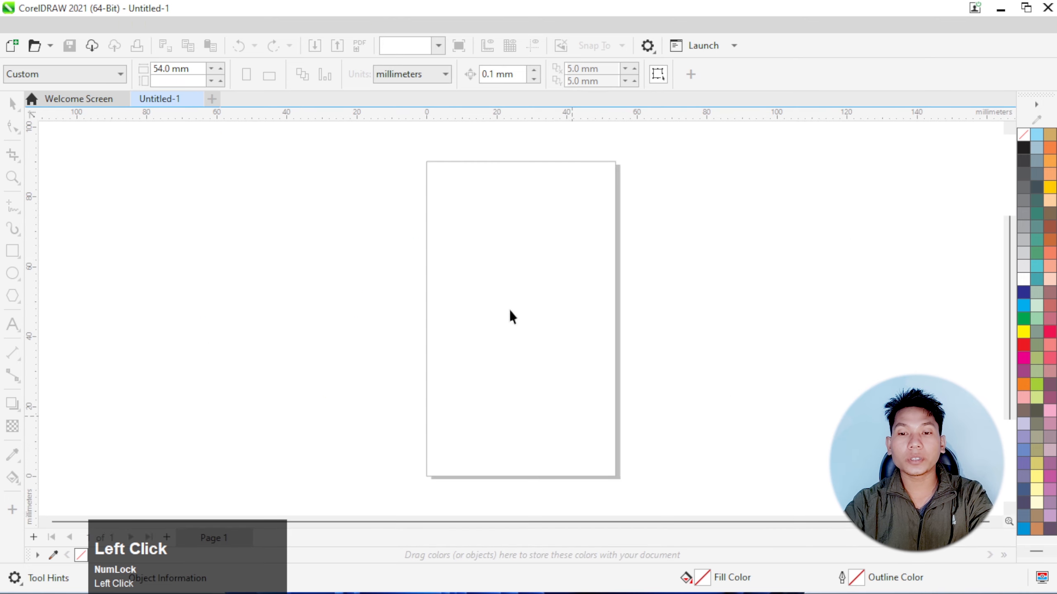
Draw a rectangle about 54 × 50 mm across the full width of the page's upper part
scroll(499, 205, up, 1)
scroll(498, 204, down, 1)
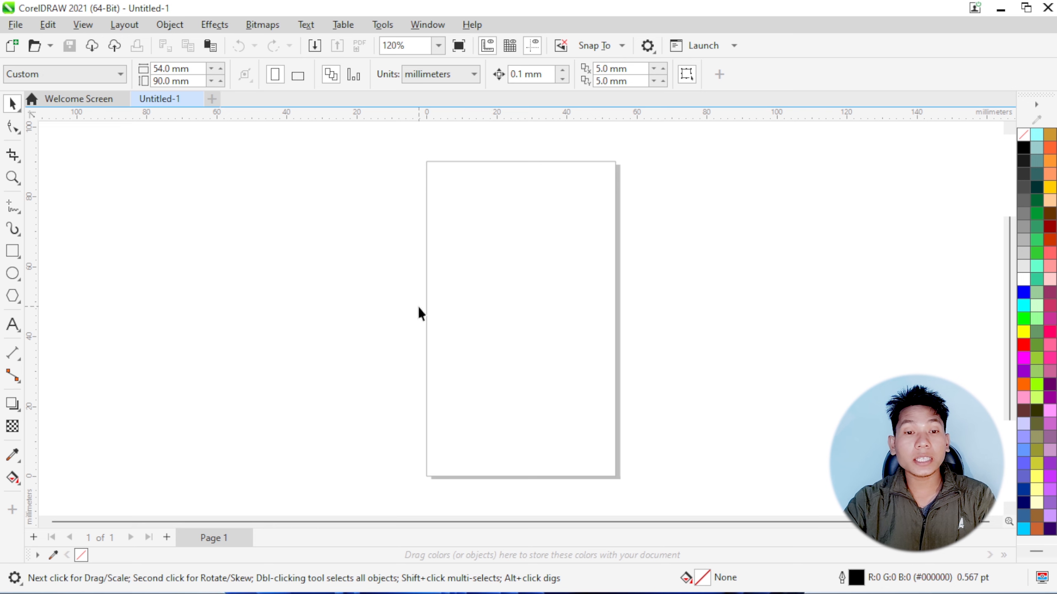
click(18, 254)
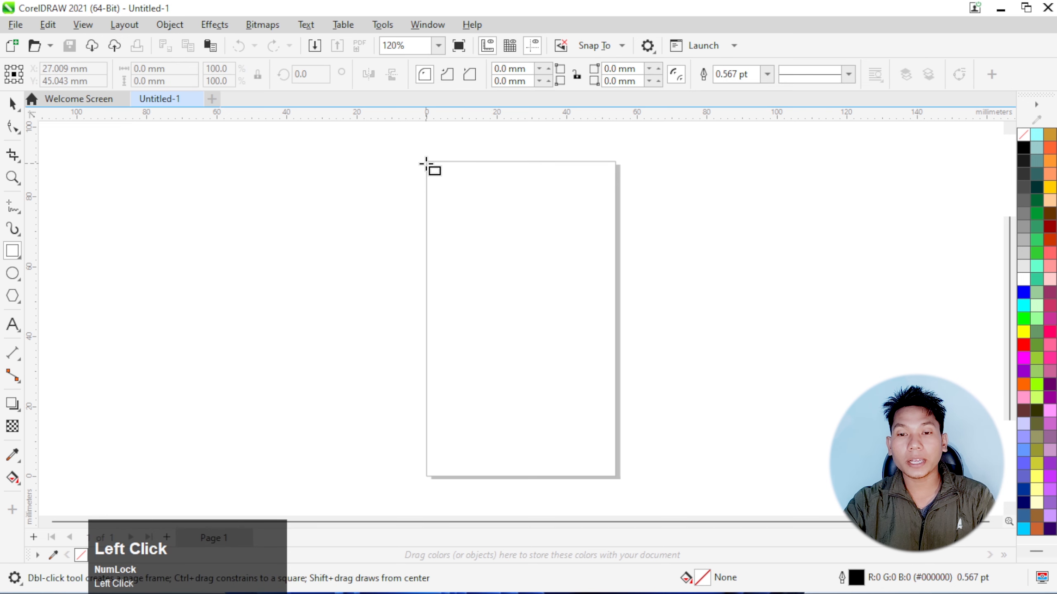
drag(426, 161, 616, 338)
Resize the rectangle to about 53.9 mm wide by bringing its left edge in to the page's left edge
scroll(613, 280, up, 2)
scroll(531, 299, down, 1)
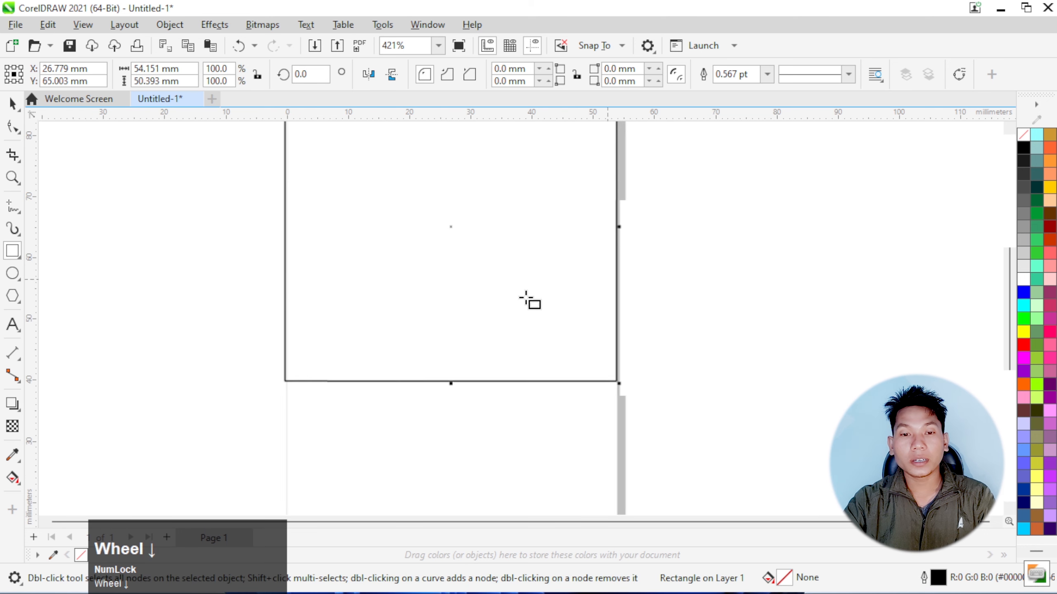
scroll(356, 262, up, 2)
scroll(239, 239, up, 2)
scroll(183, 163, up, 1)
scroll(236, 172, up, 2)
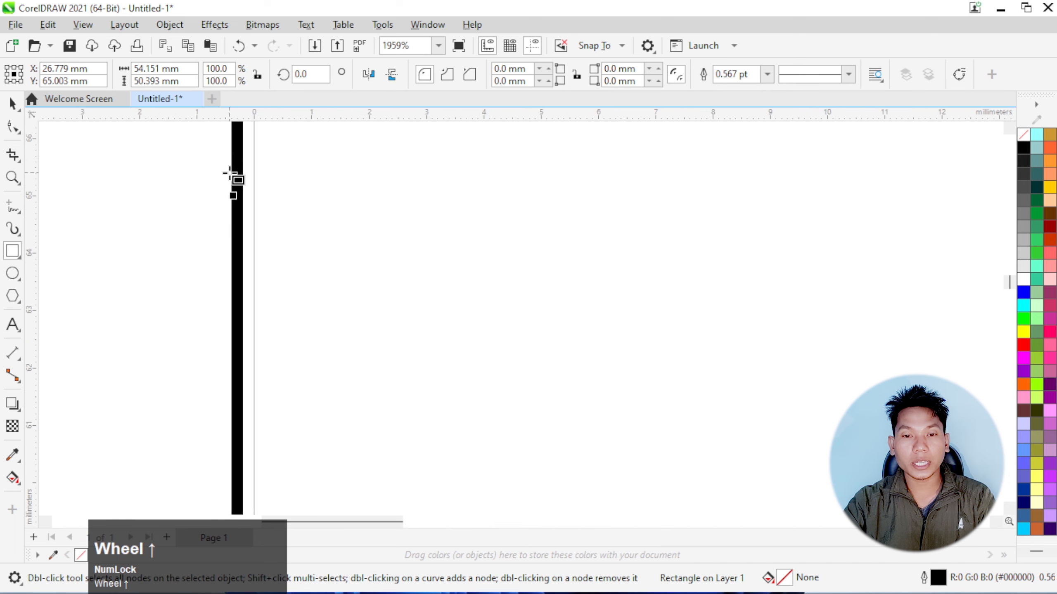
scroll(228, 174, up, 2)
scroll(229, 174, up, 1)
click(8, 109)
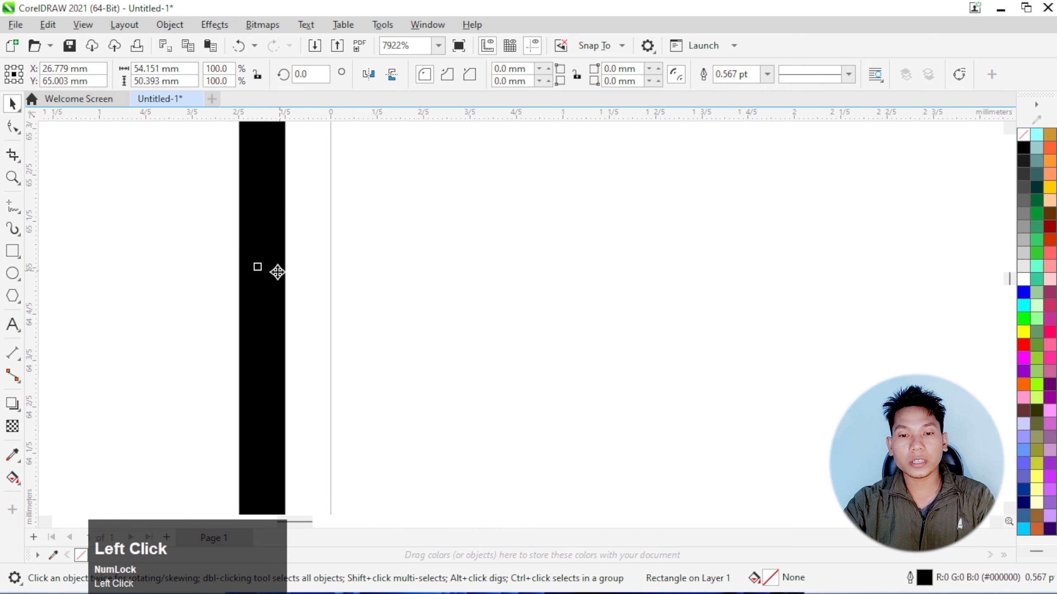
drag(260, 265, 328, 265)
scroll(324, 292, down, 8)
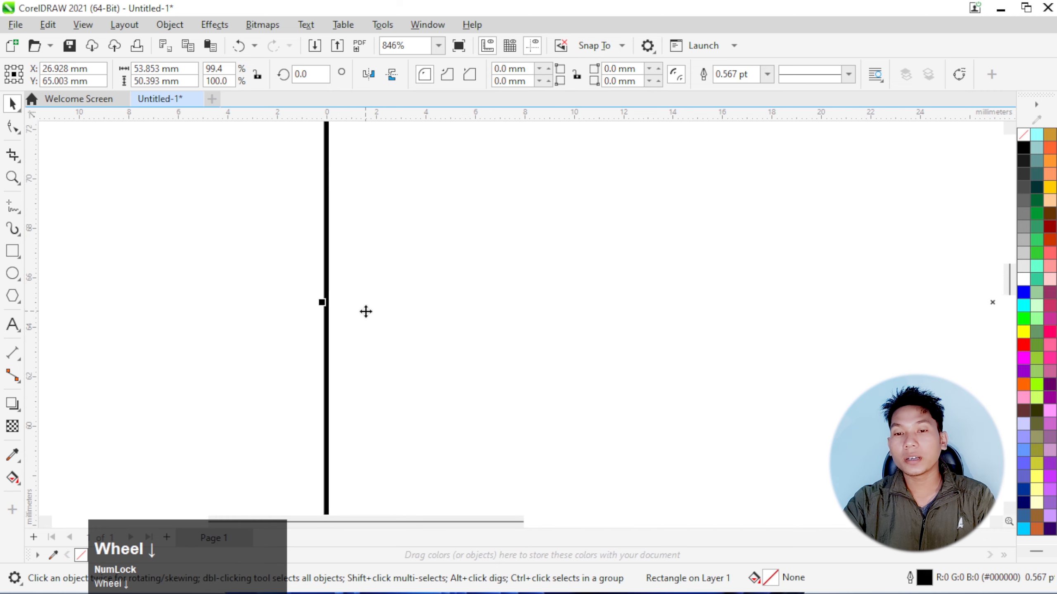
Fill the rectangle with green (#009933) and remove its outline
click(1036, 213)
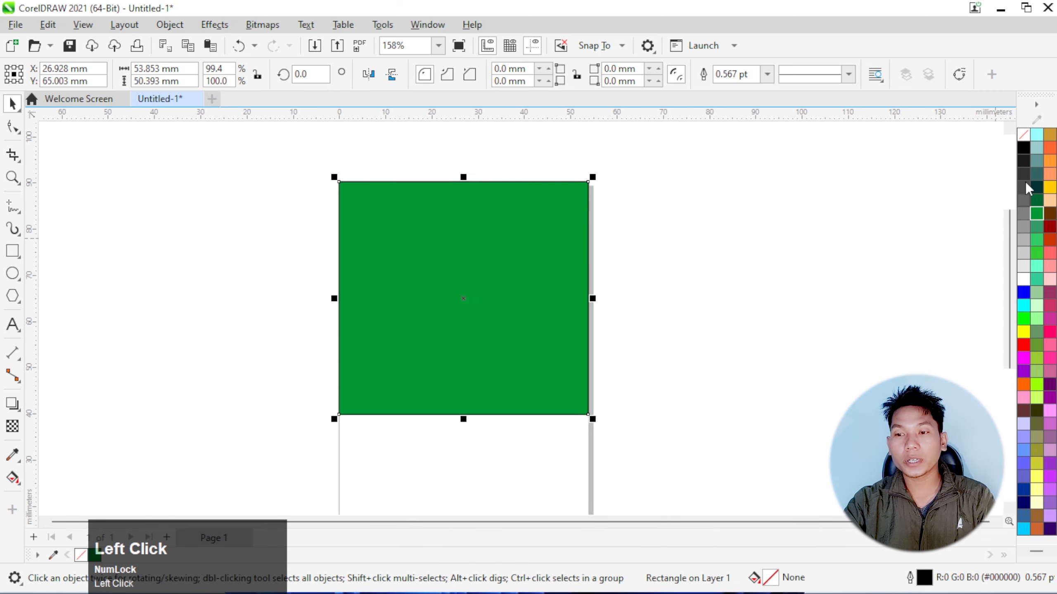
right_click(1023, 143)
click(1001, 149)
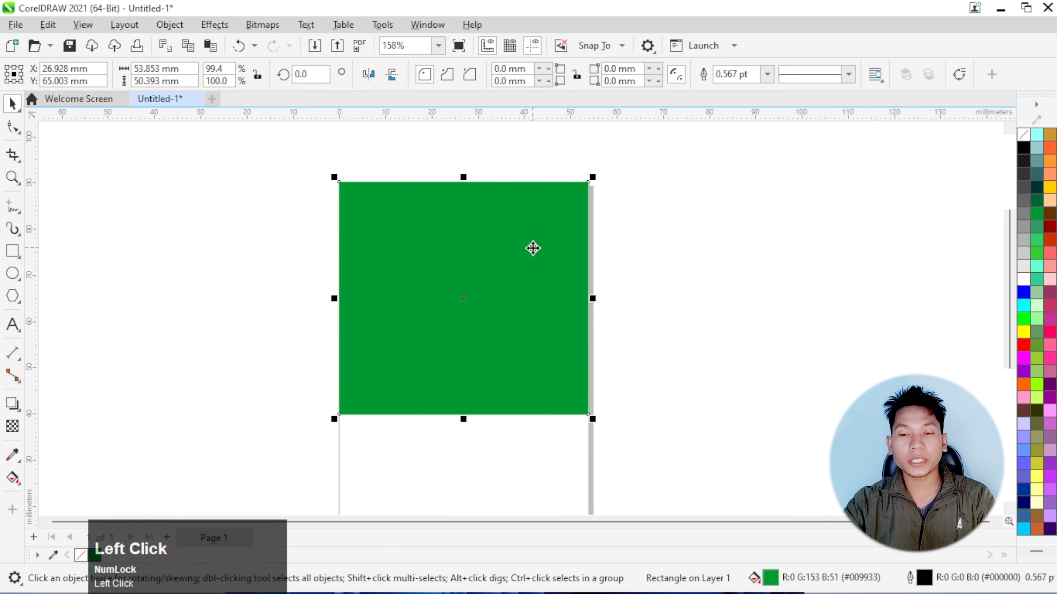
click(701, 237)
scroll(366, 171, up, 1)
scroll(367, 171, down, 2)
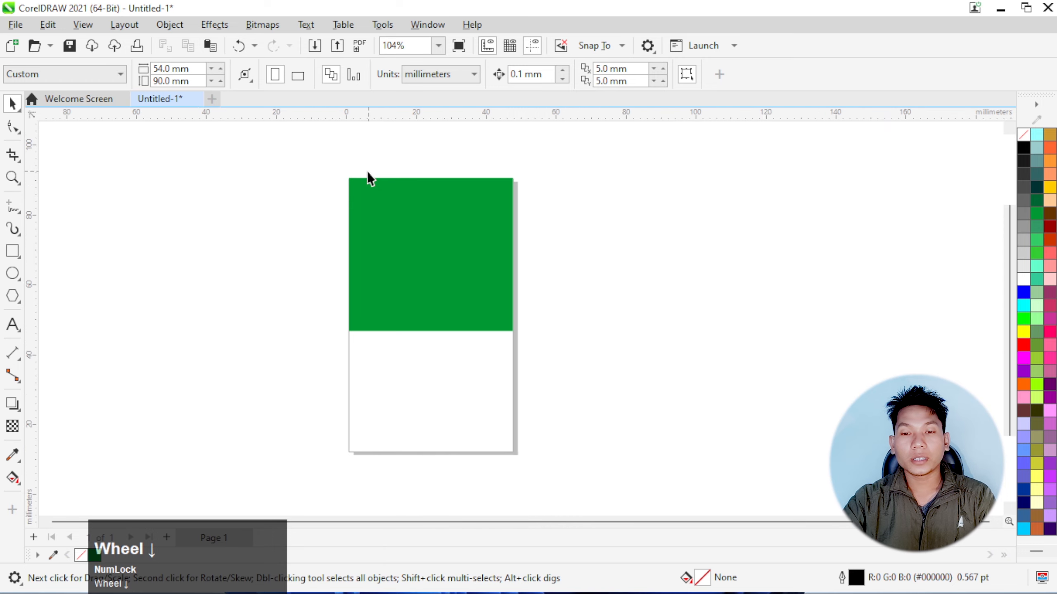
Add an artistic text line reading "Reg. No." followed by the seven-digit registration number
scroll(367, 172, up, 1)
scroll(368, 171, up, 2)
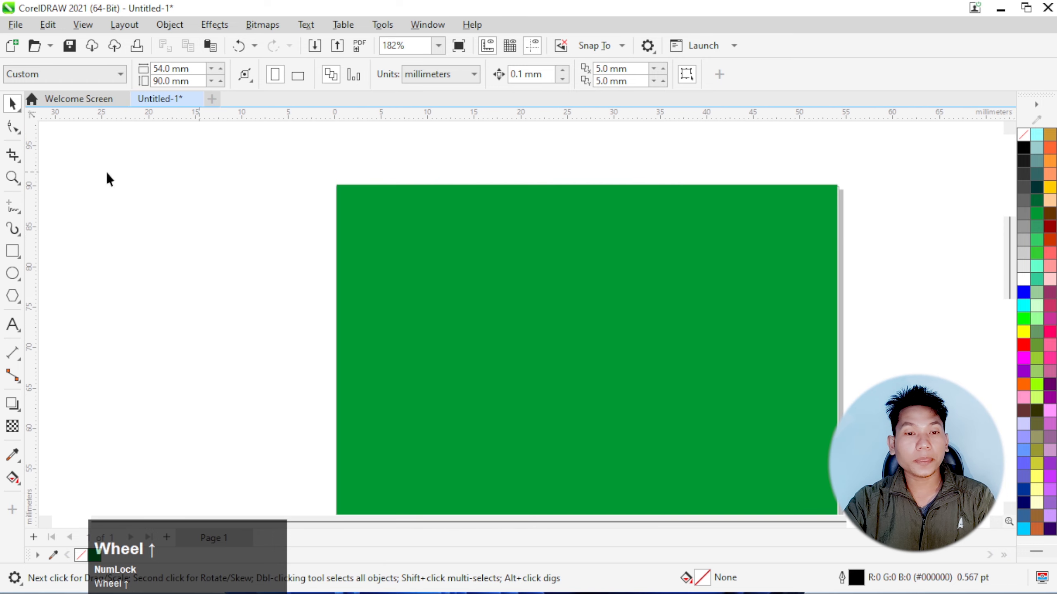
click(16, 331)
click(235, 254)
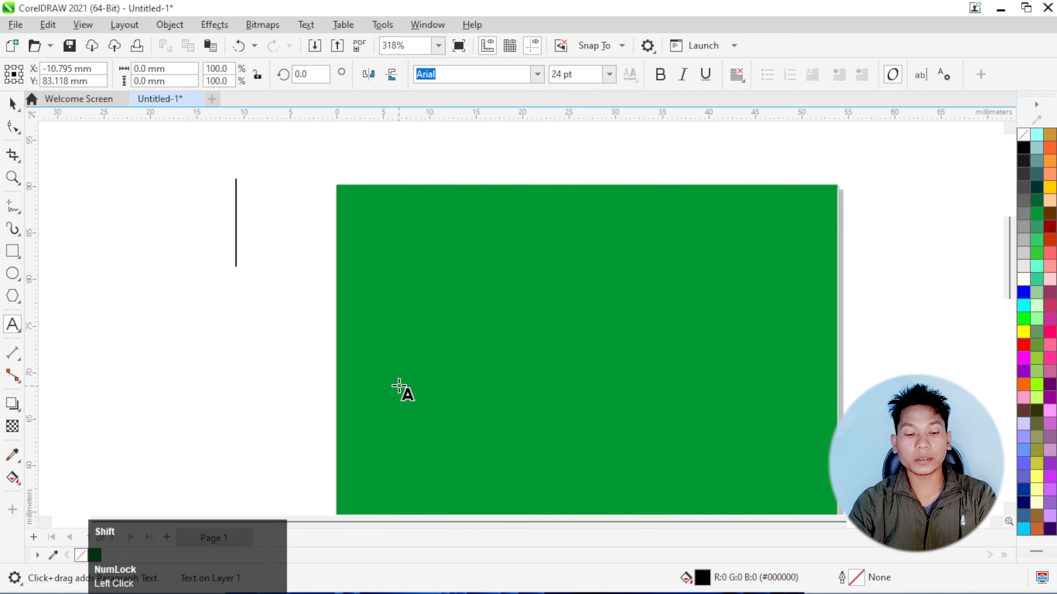
text(Reg. No. 659)
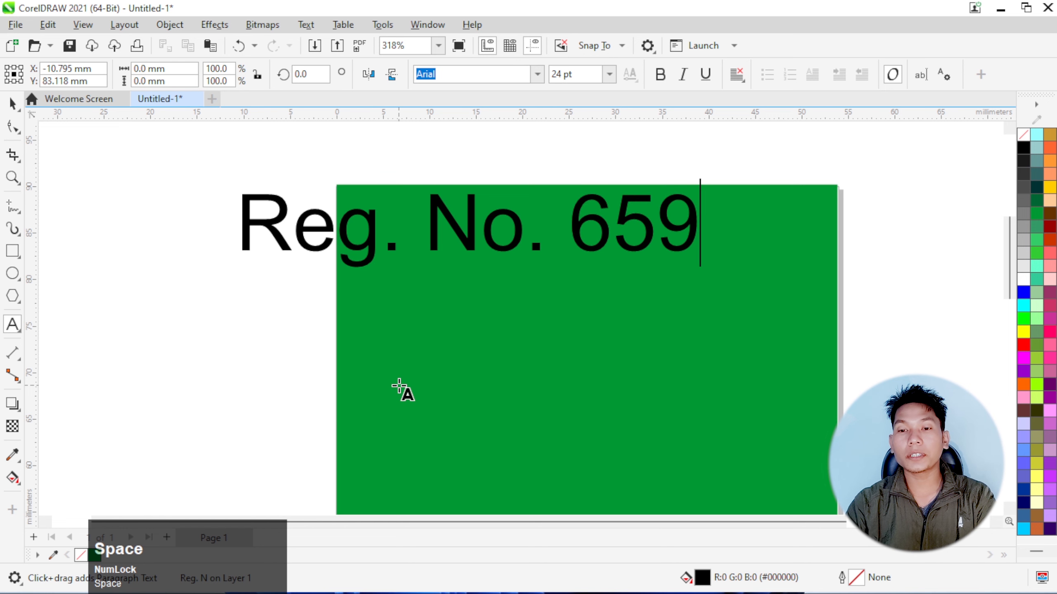
text(4656556655)
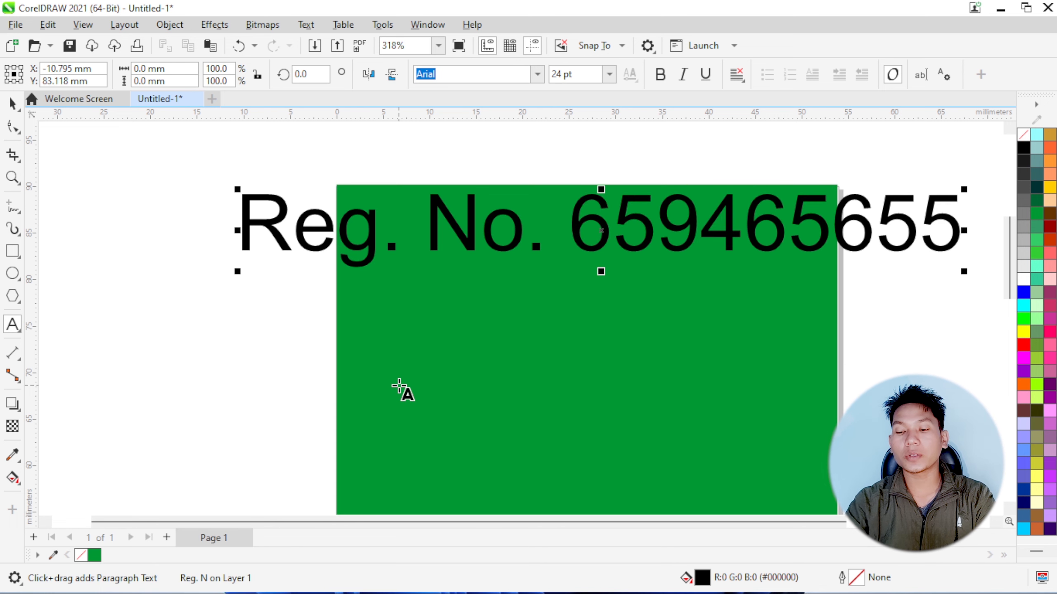
key(BackSpace)
key(BackSpace)
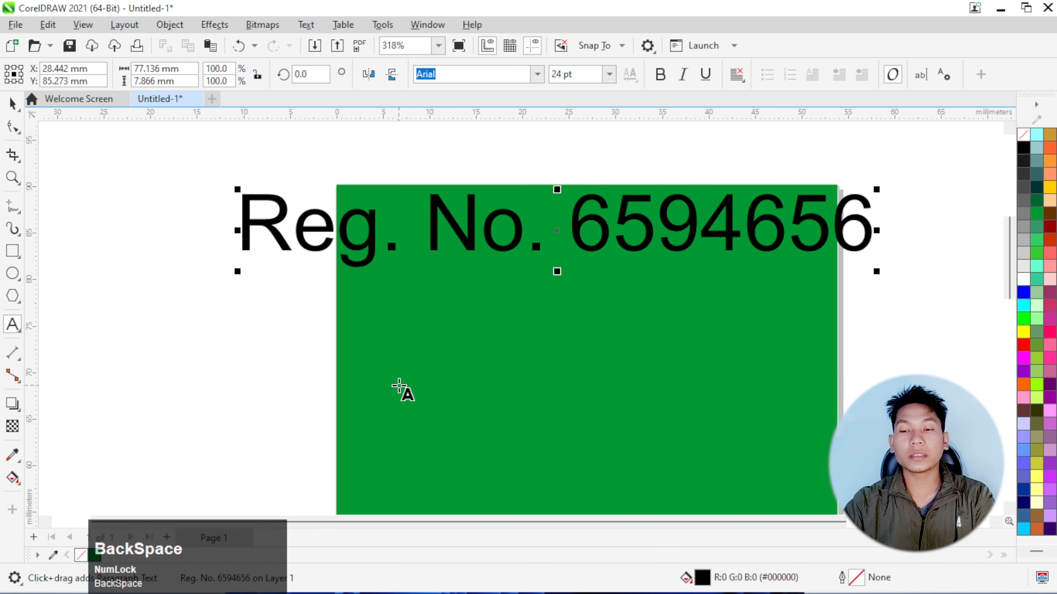
Shrink the registration text to about 5 pt in the green block's upper-left corner and colour it white
click(13, 103)
drag(877, 277, 462, 216)
drag(313, 197, 772, 216)
click(1024, 279)
Place a copy of the registration text in the green block's upper-right corner and change its prefix to "LIC. No."
right_click(772, 217)
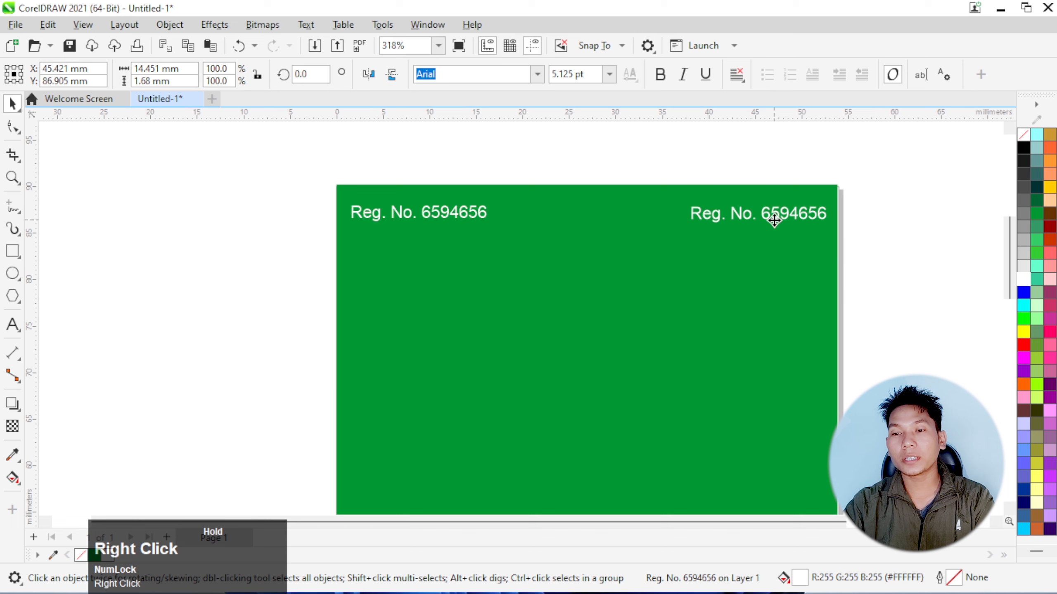
double_click(709, 213)
key(BackSpace)
key(BackSpace)
key(BackSpace)
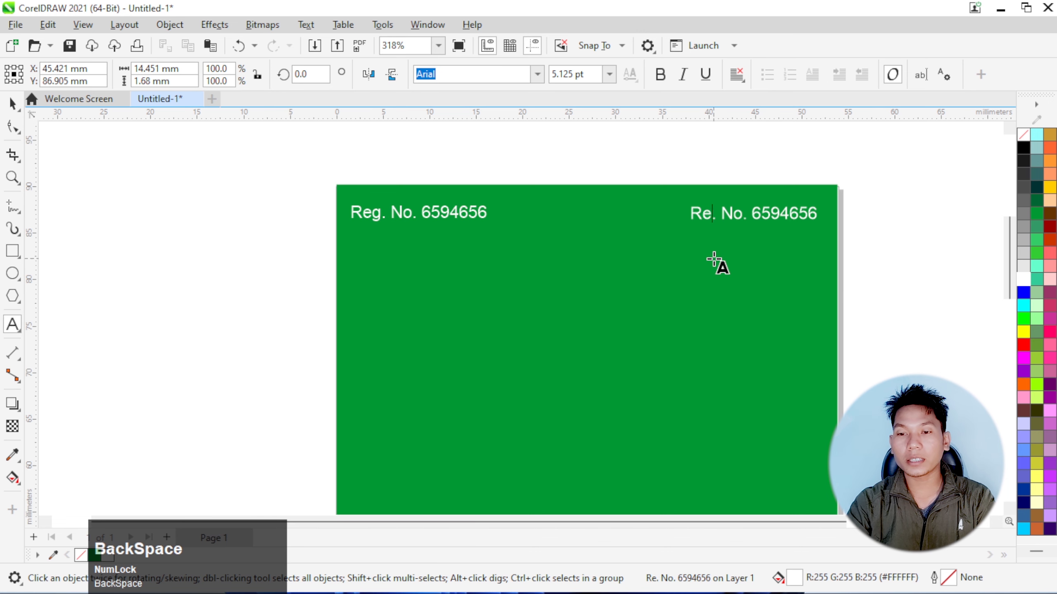
text(L)
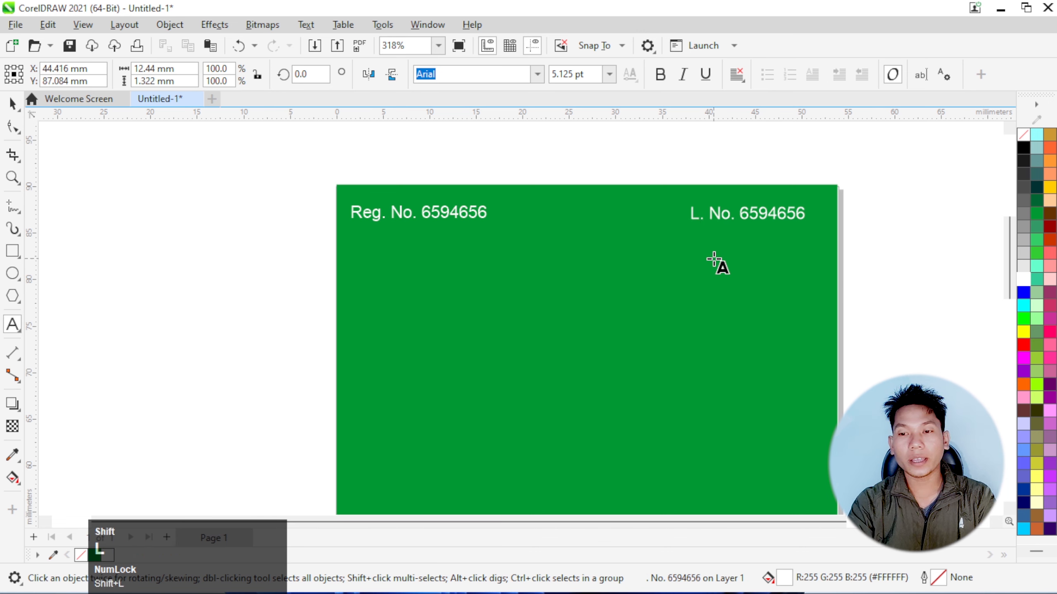
text(IC)
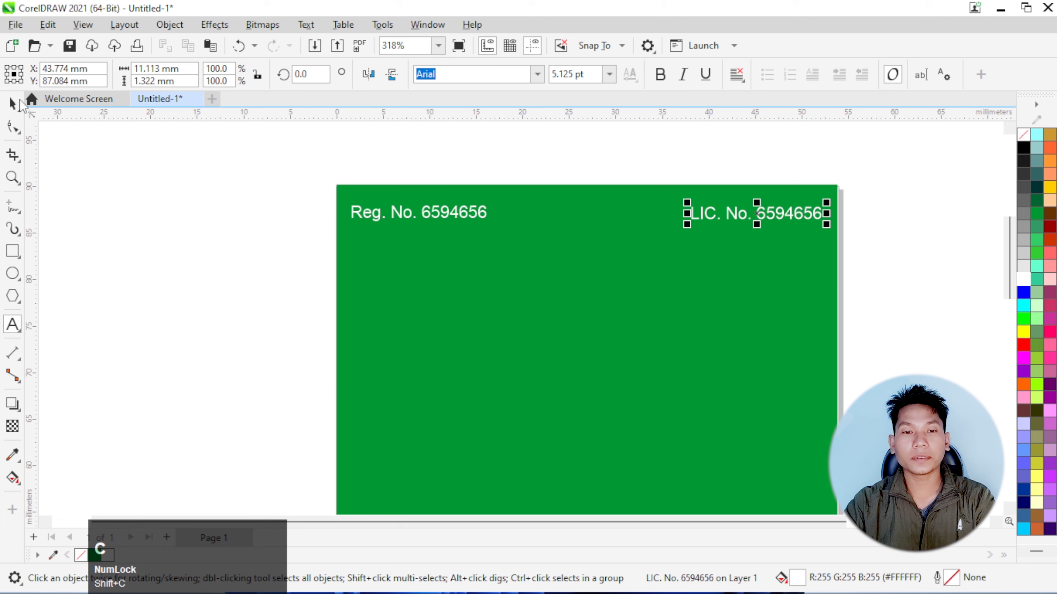
Align the centres of the "Reg. No." and "LIC. No." texts on one horizontal line
click(13, 104)
drag(286, 167, 657, 235)
drag(867, 259, 867, 260)
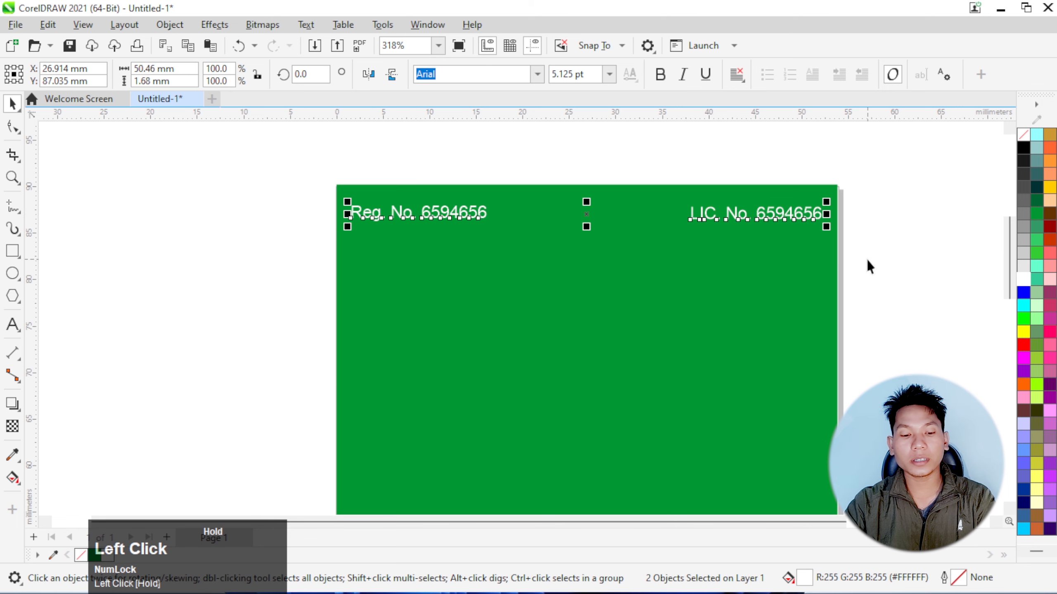
key(e)
click(861, 260)
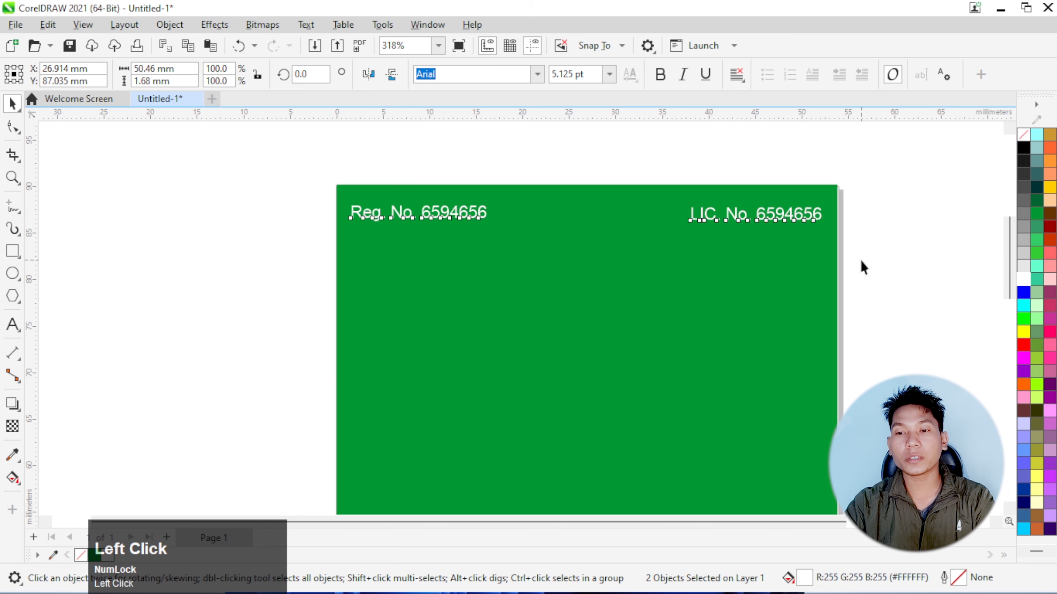
Draw a circle about 11 mm in diameter and position it below the "Reg. No." text
scroll(516, 160, down, 2)
scroll(491, 262, up, 1)
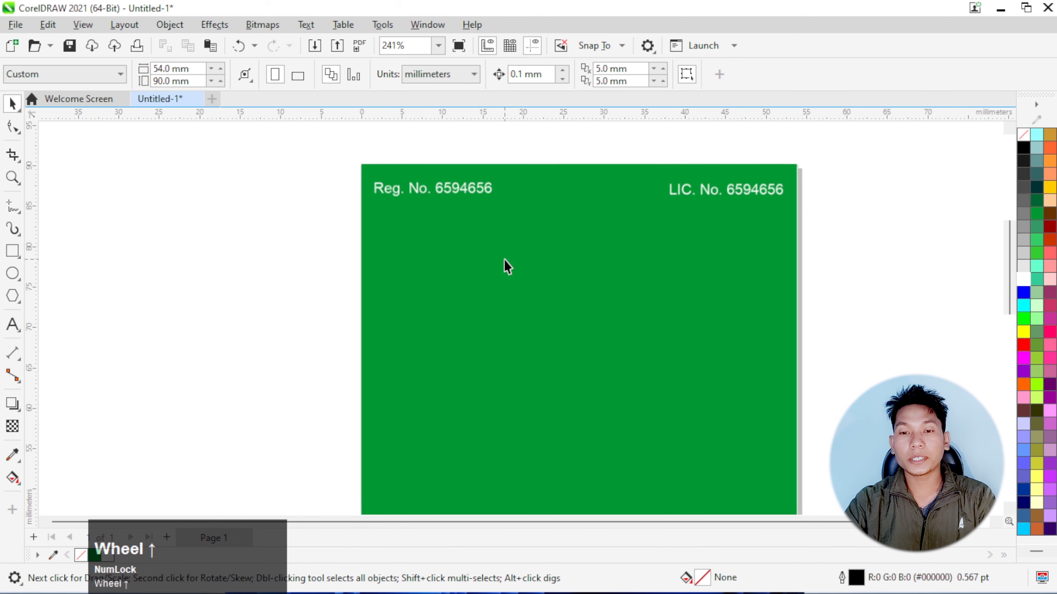
click(12, 271)
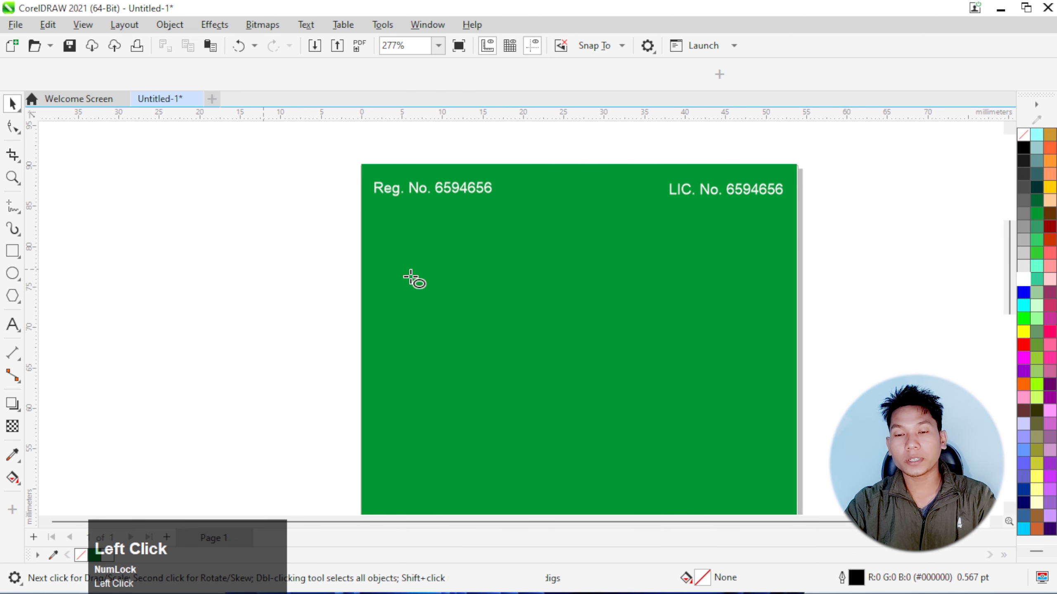
scroll(376, 244, down, 3)
scroll(401, 273, up, 2)
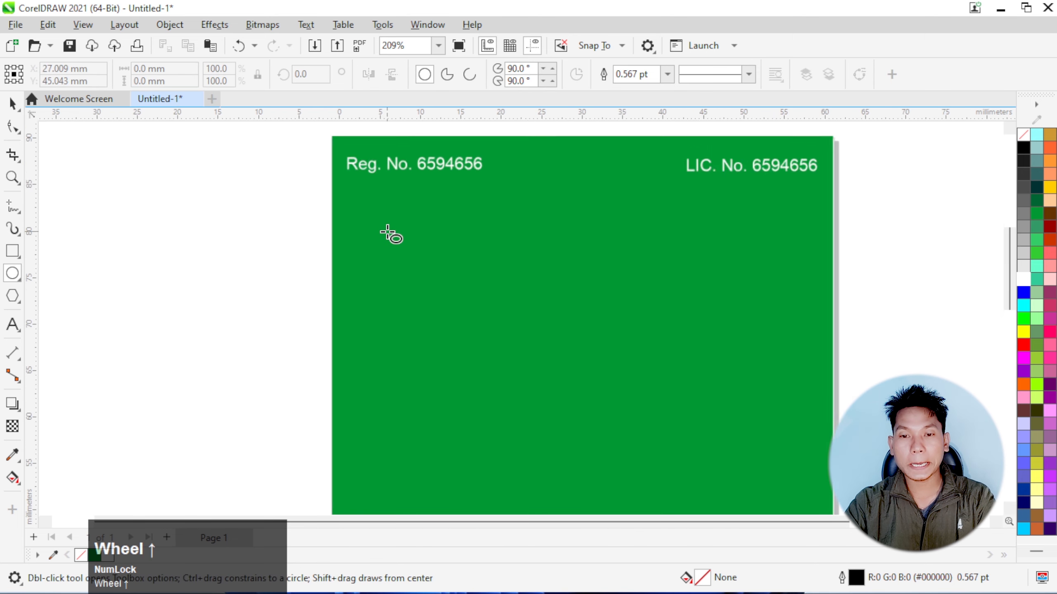
scroll(437, 271, down, 1)
scroll(433, 270, up, 1)
scroll(434, 271, up, 1)
drag(411, 248, 479, 315)
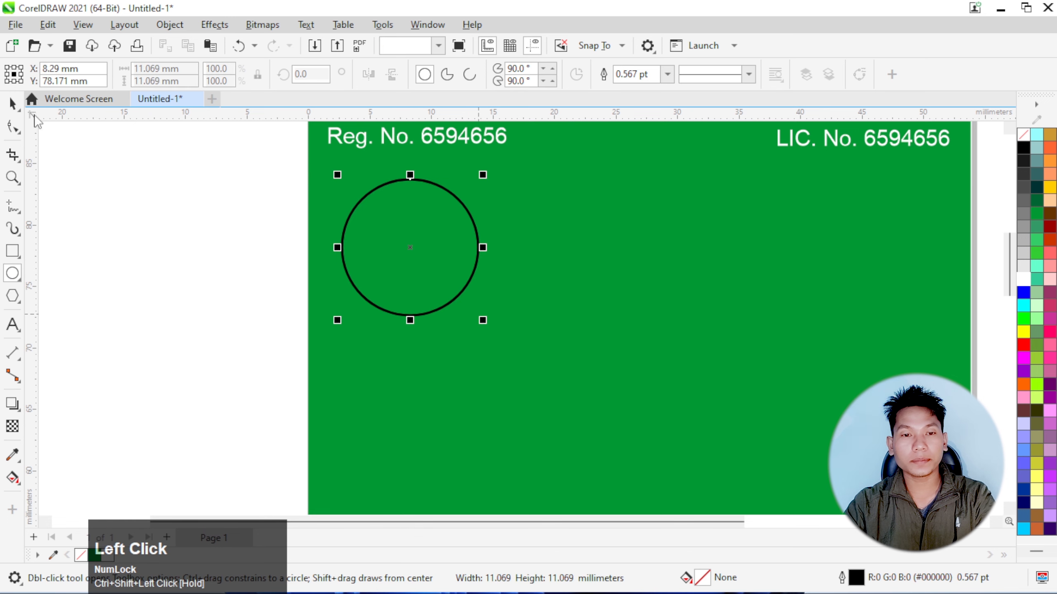
click(12, 104)
drag(413, 249, 442, 262)
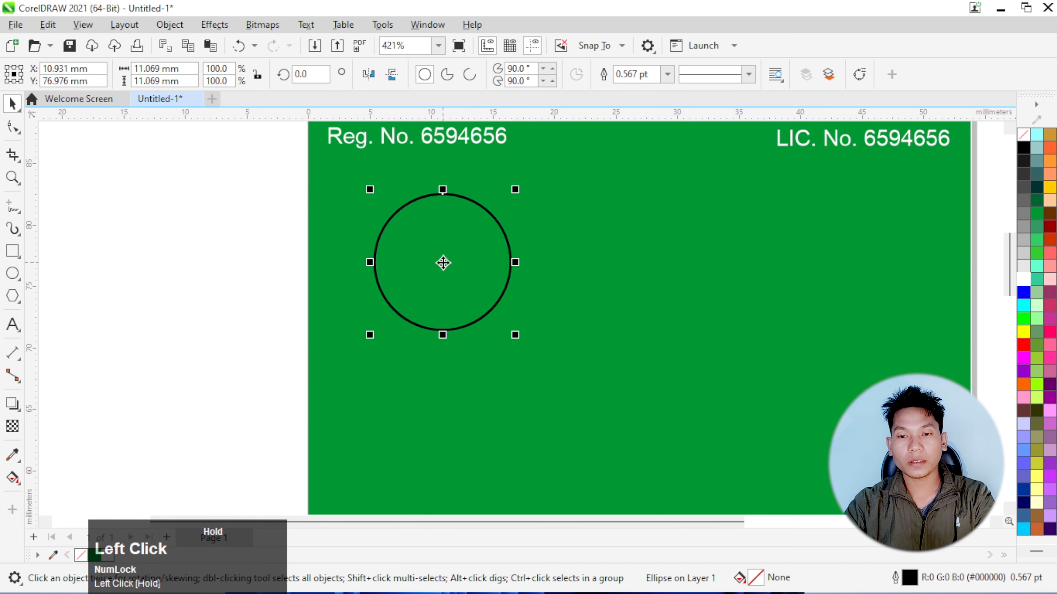
Fill the circle with white and no outline, and shift it slightly left
click(1023, 282)
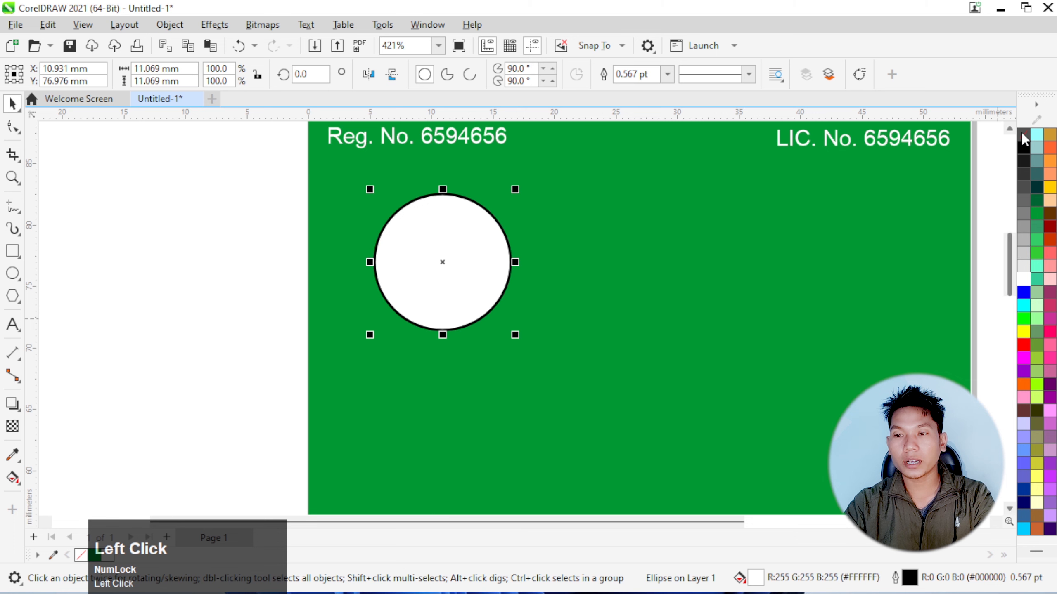
right_click(1023, 134)
click(970, 142)
drag(448, 262, 420, 260)
Draw a rectangle about 6.8 × 2.9 mm inside the white circle and round its corners to about 0.7 mm
click(13, 250)
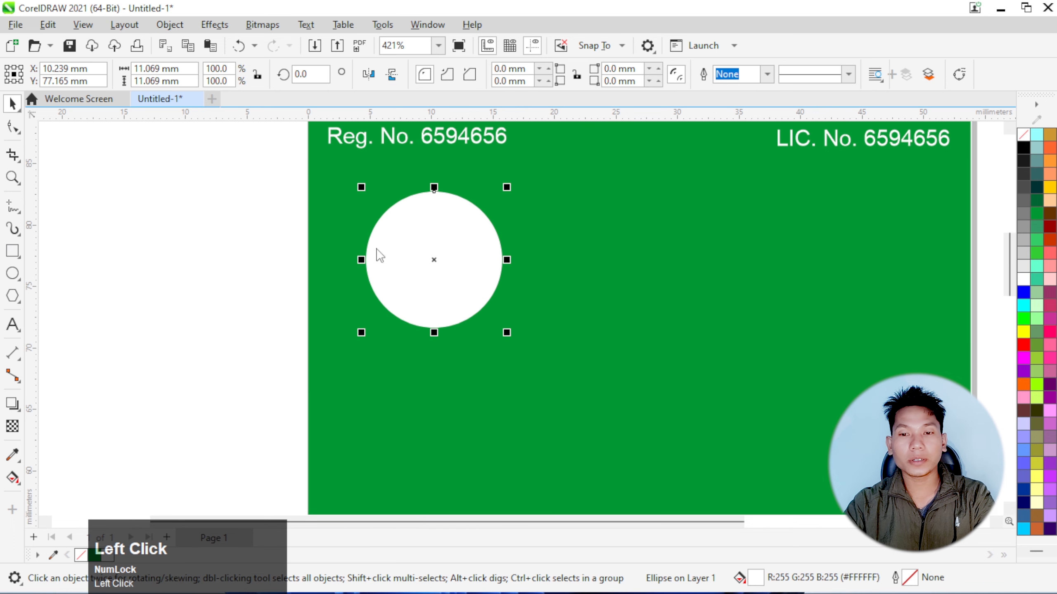
scroll(442, 235, up, 4)
scroll(366, 260, down, 1)
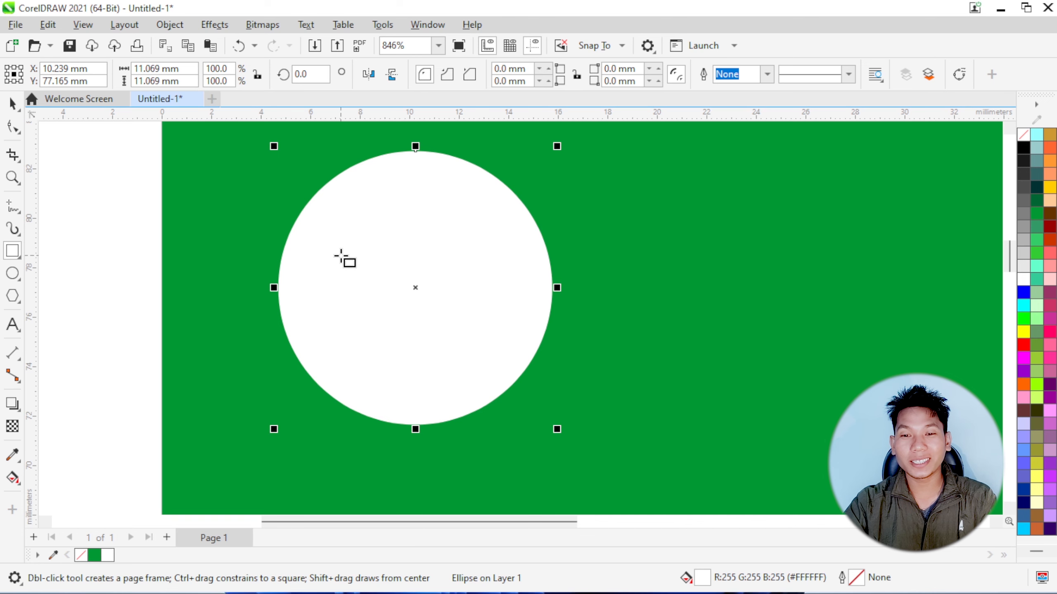
drag(340, 255, 510, 329)
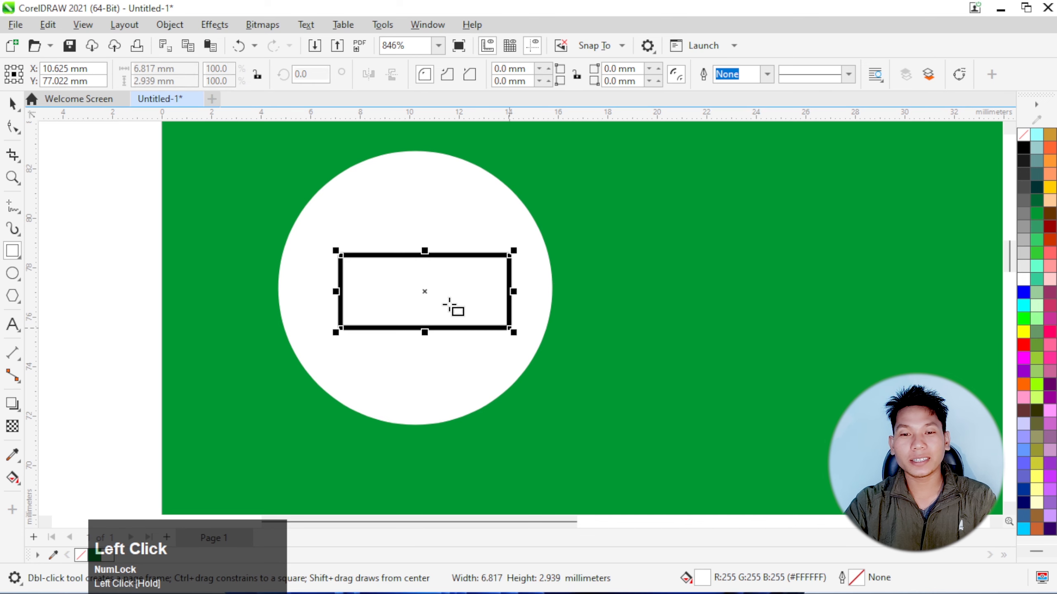
click(13, 127)
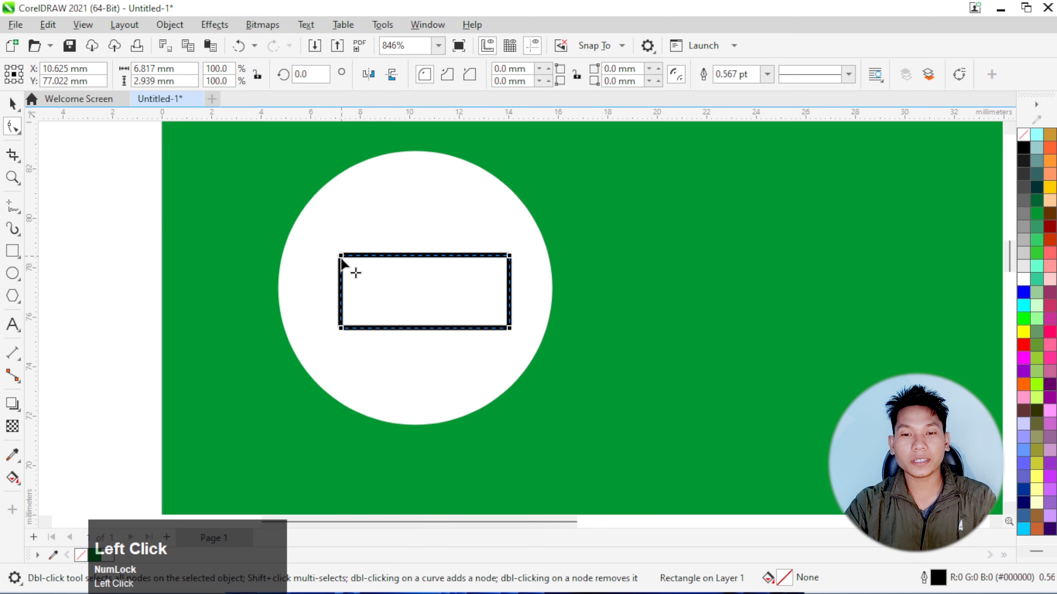
drag(340, 257, 341, 279)
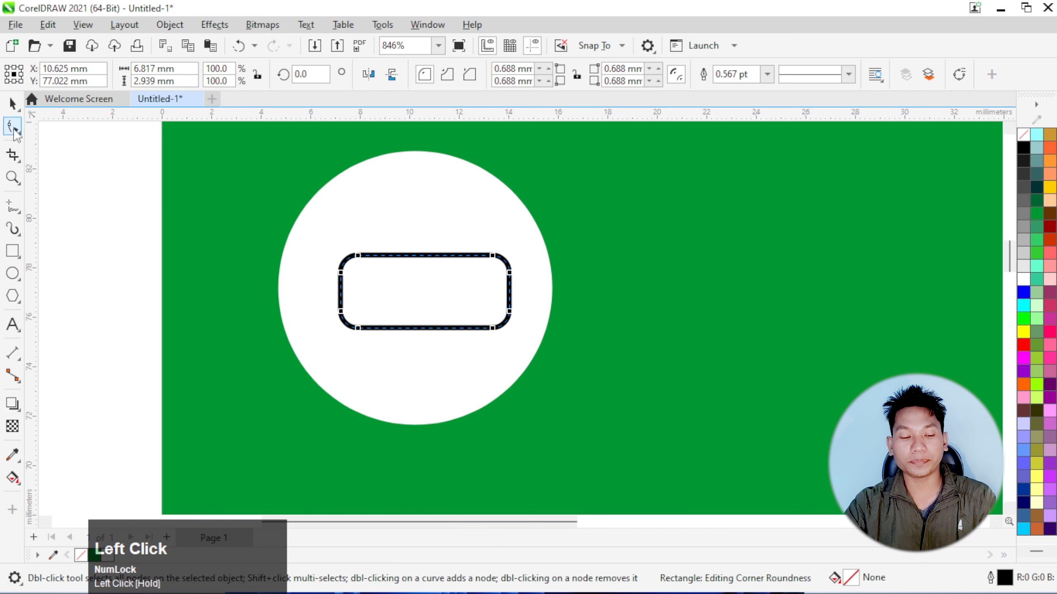
Convert the rounded rectangle to curves and raise its upper-left corner nodes about 1 mm so the top edge slopes down to the right
key(ctrl+q)
click(333, 270)
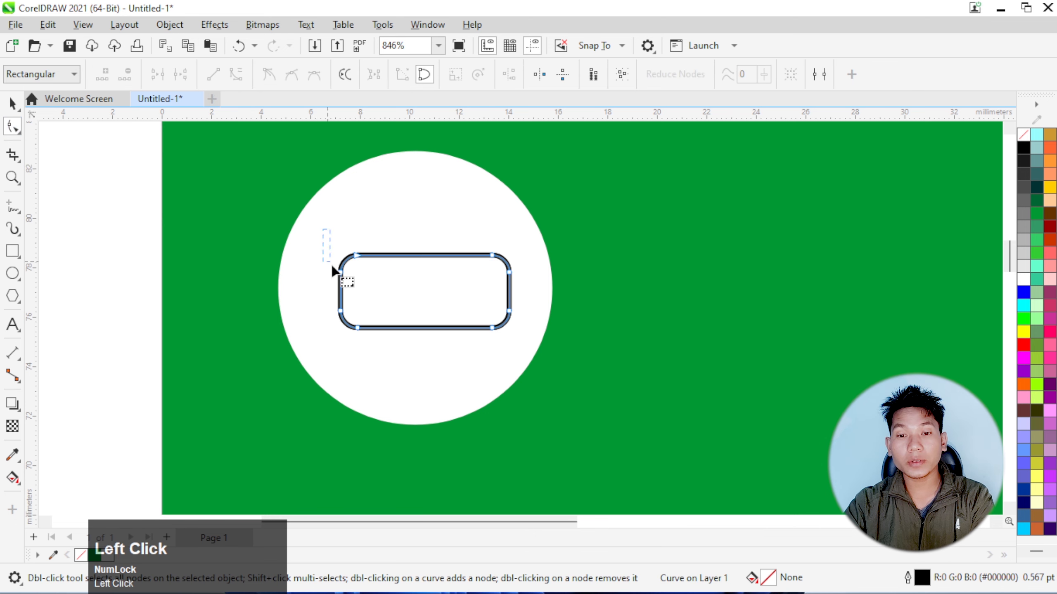
key(Up)
key(Up)
key(Up)
key(Up)
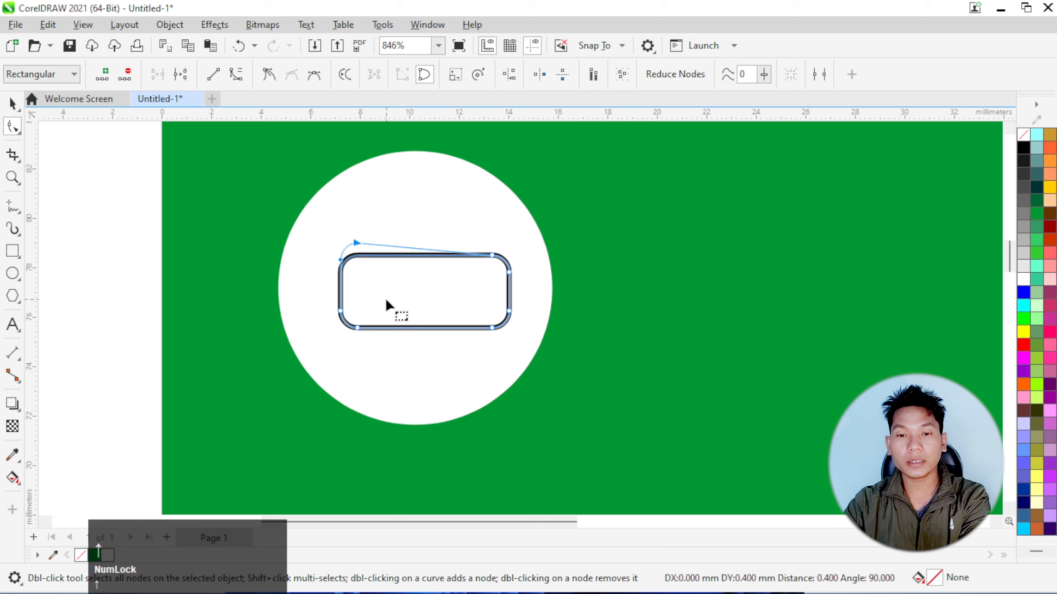
key(Up)
key(Up)
key(Up)
key(Up)
key(Up)
key(Up)
key(Up)
key(Up)
key(Up)
key(Down)
key(Down)
key(Down)
key(Down)
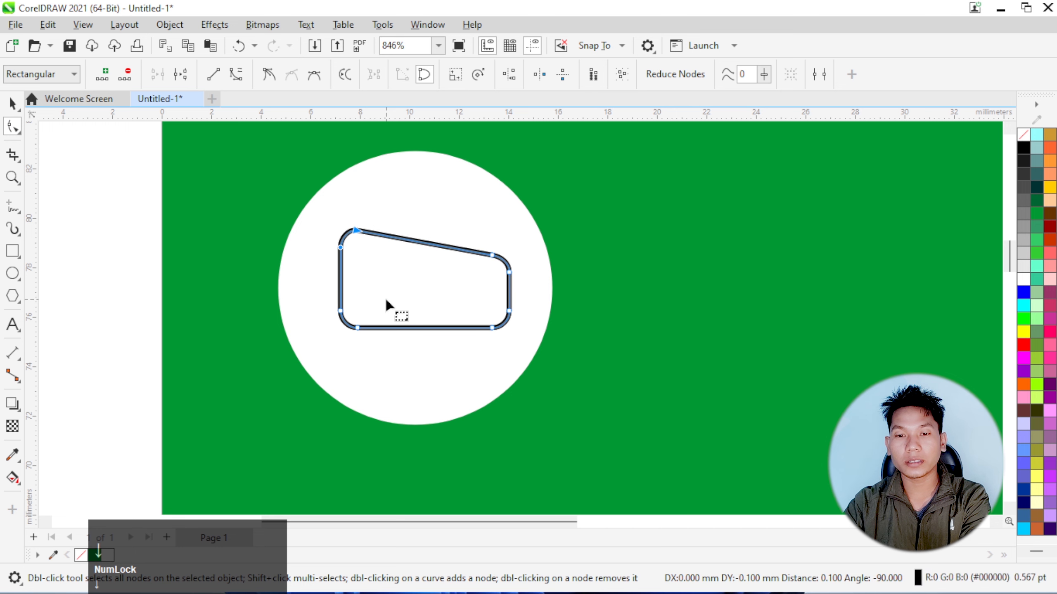
Scale the sloped shape to about 7.4 × 4.3 mm and fill it with red without an outline
click(13, 103)
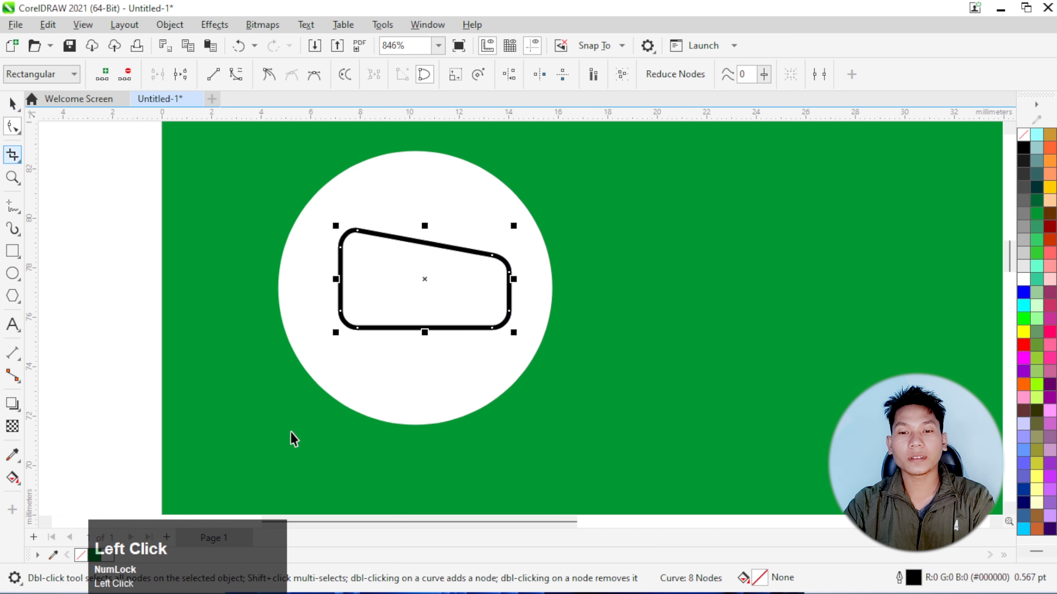
drag(334, 332, 324, 349)
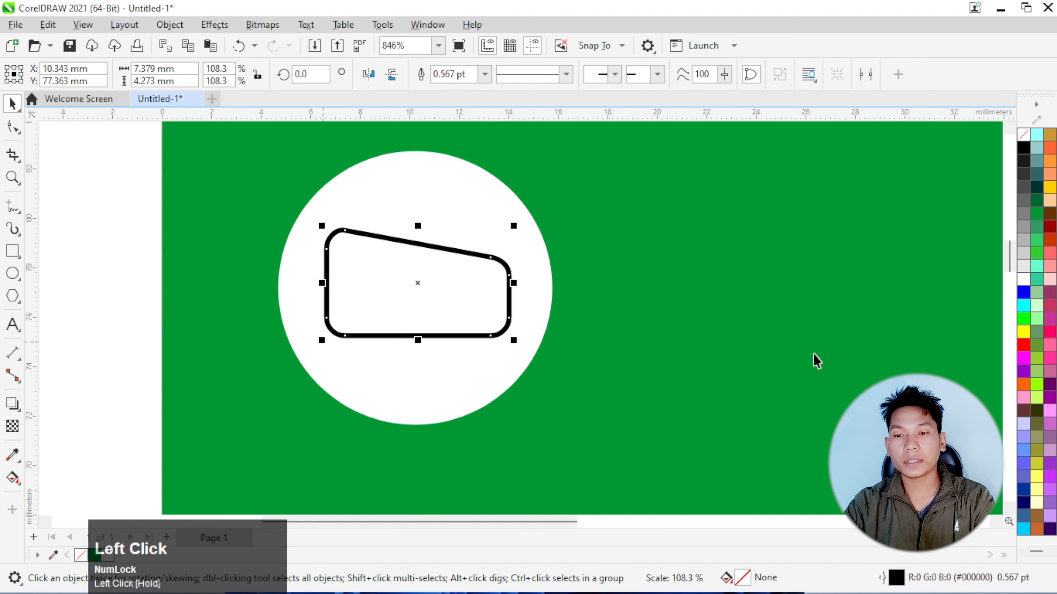
click(1023, 345)
right_click(1024, 134)
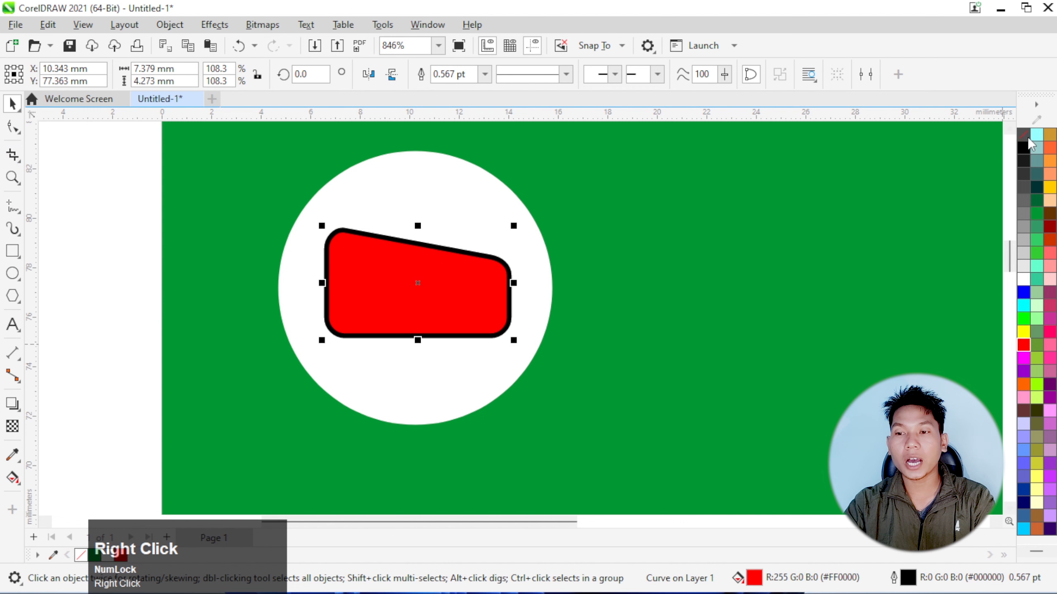
click(962, 147)
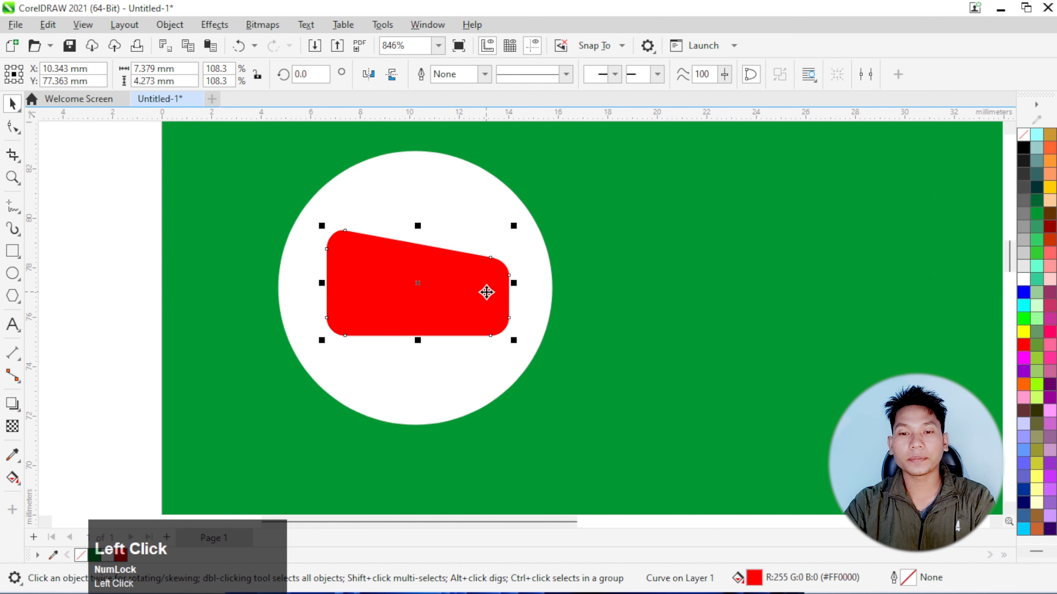
Draw a circle about 2.3 mm in diameter on the red shape and place it just under the sloping edge
click(13, 274)
scroll(416, 260, up, 2)
scroll(411, 252, down, 1)
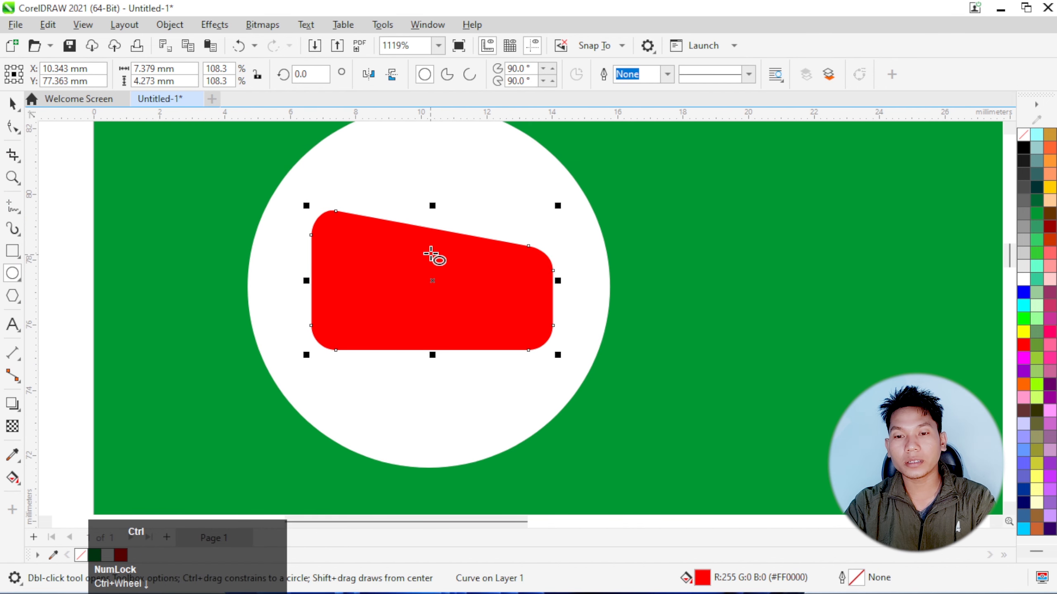
drag(413, 241, 455, 284)
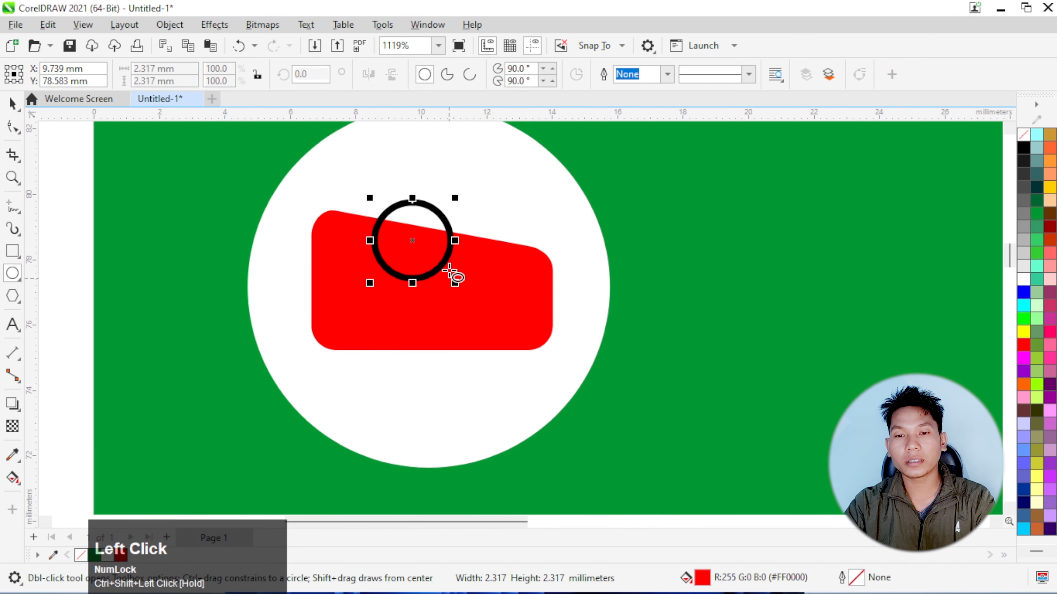
click(12, 104)
drag(408, 258, 414, 279)
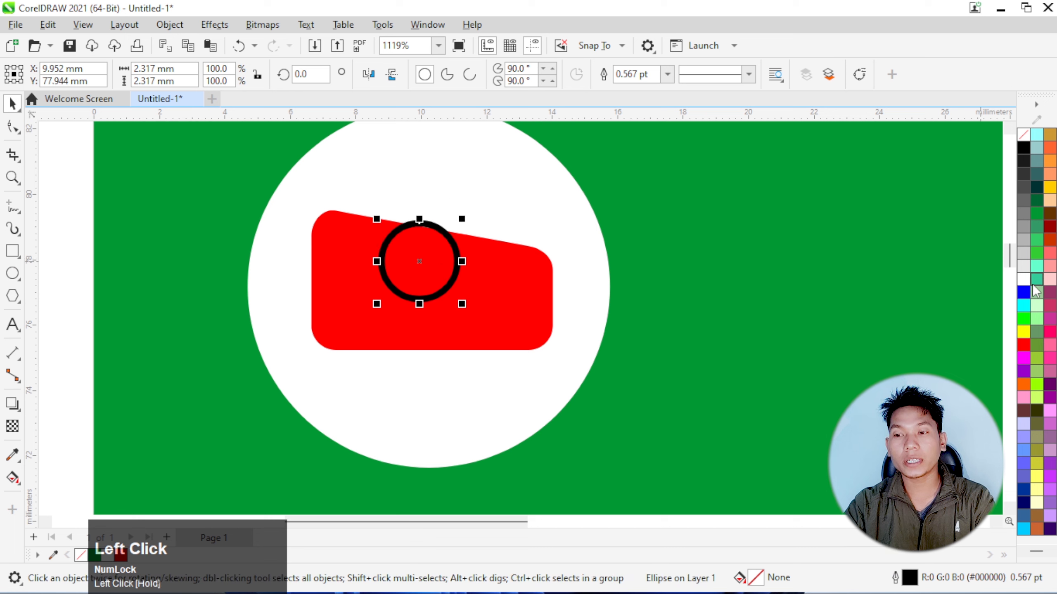
Fill the small circle with white and no outline, and nudge it down 0.1 mm
click(1023, 279)
right_click(1023, 135)
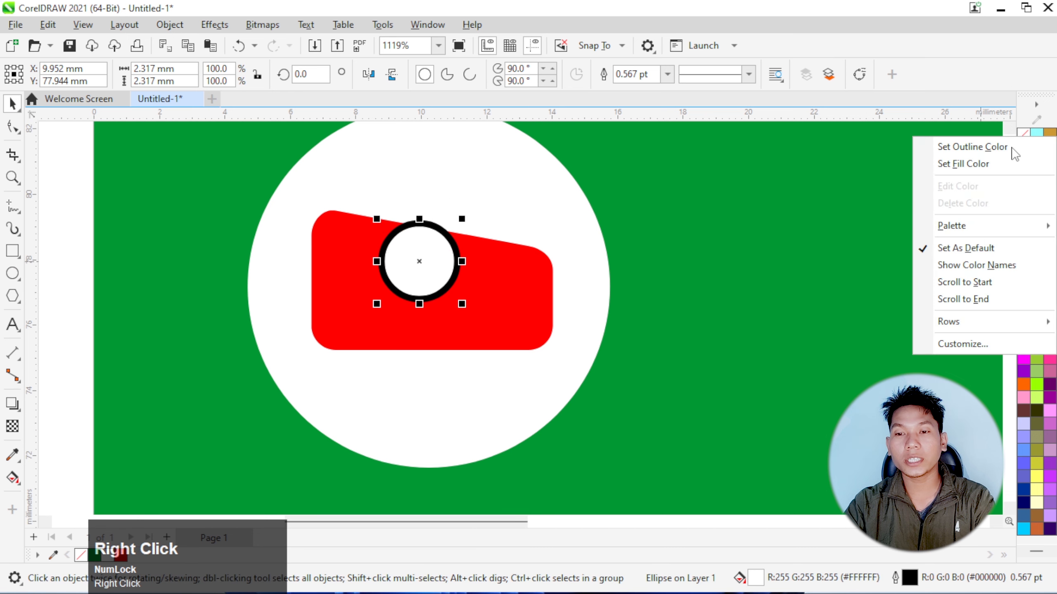
click(1012, 148)
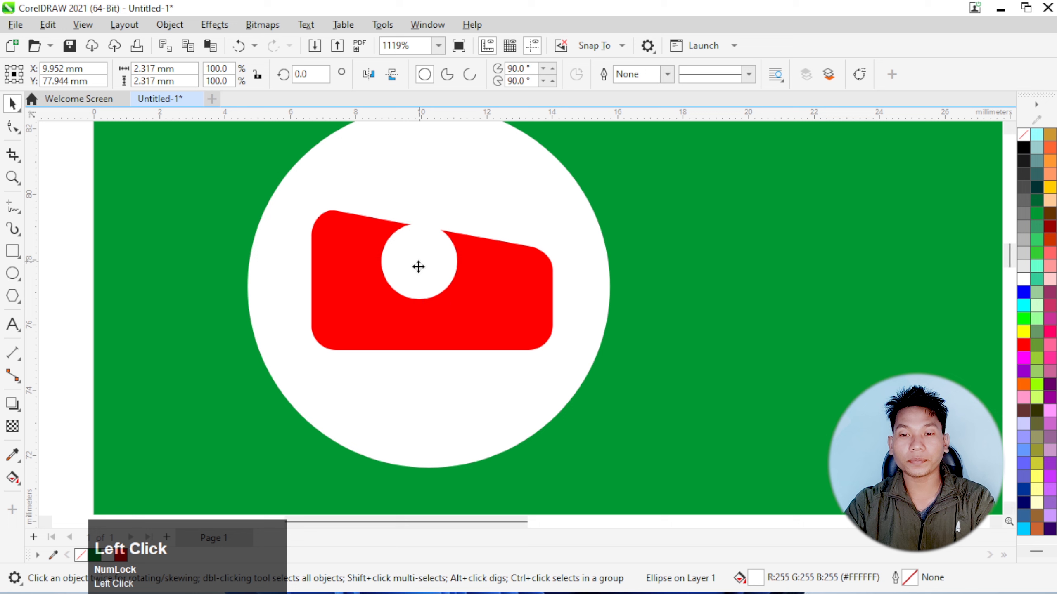
click(417, 266)
key(Down)
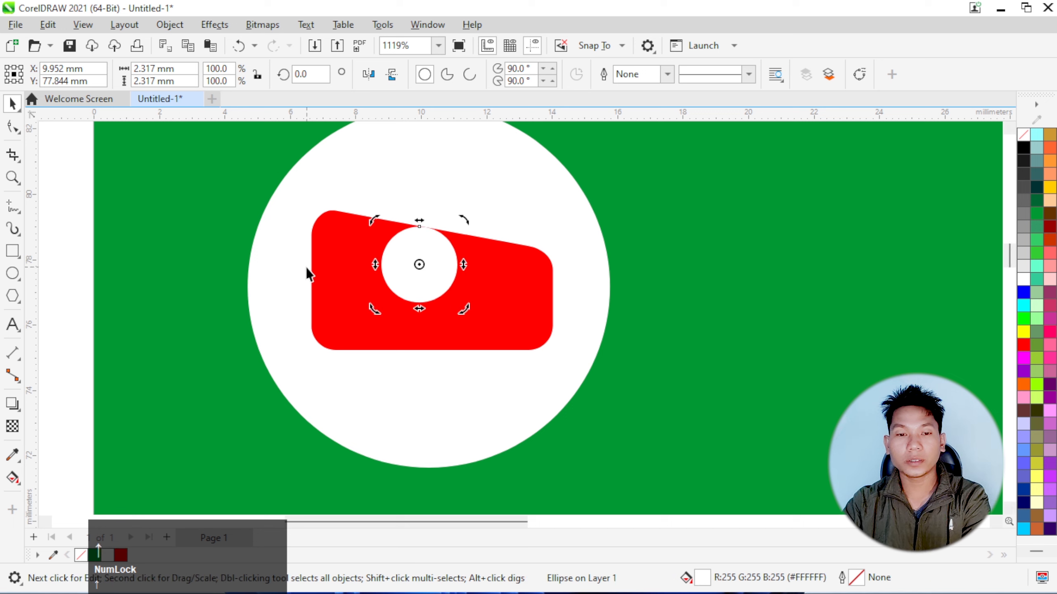
Add the letter "Q" as a text in 24 pt Arial near the logo and rotate it 90°
click(26, 326)
click(206, 305)
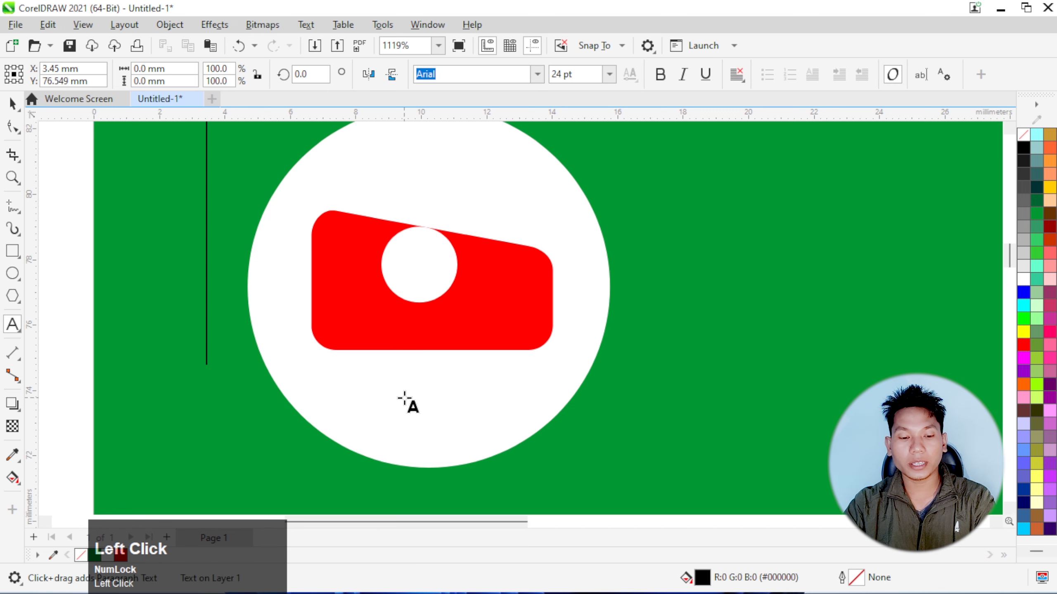
text(Q)
scroll(307, 339, down, 2)
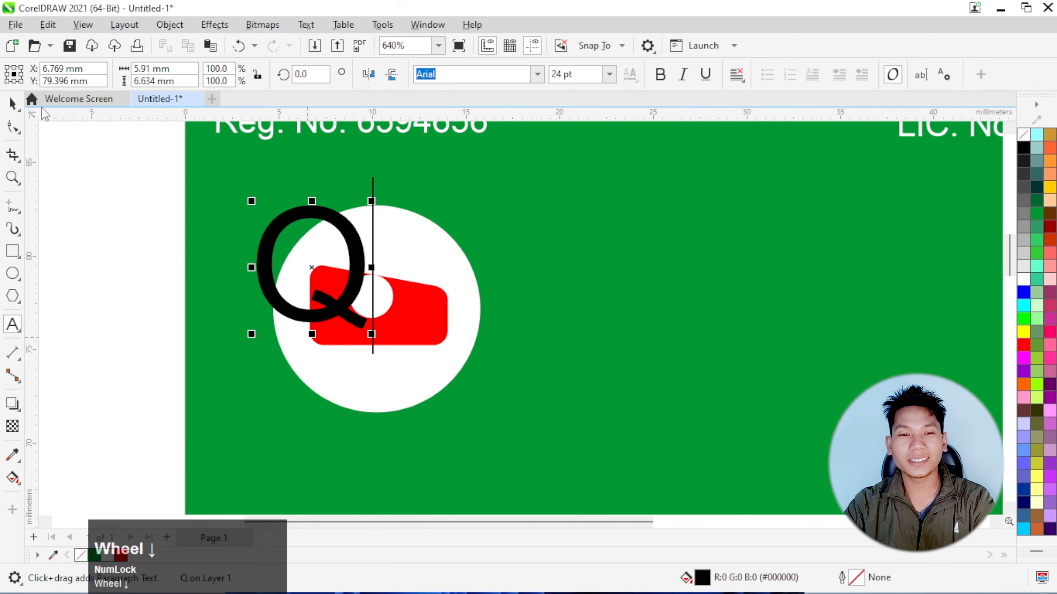
click(12, 104)
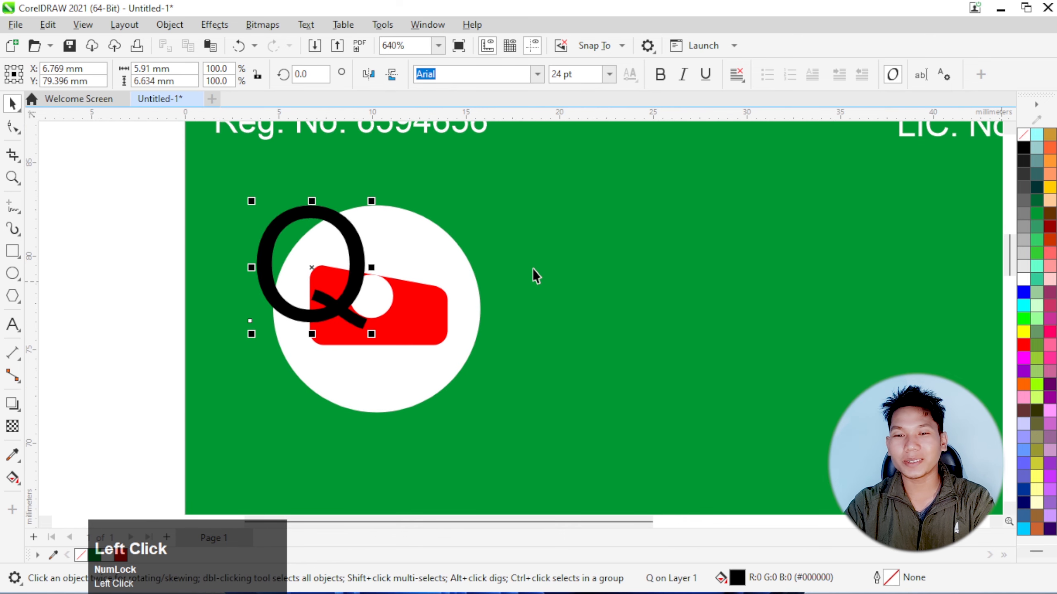
click(310, 74)
text(90)
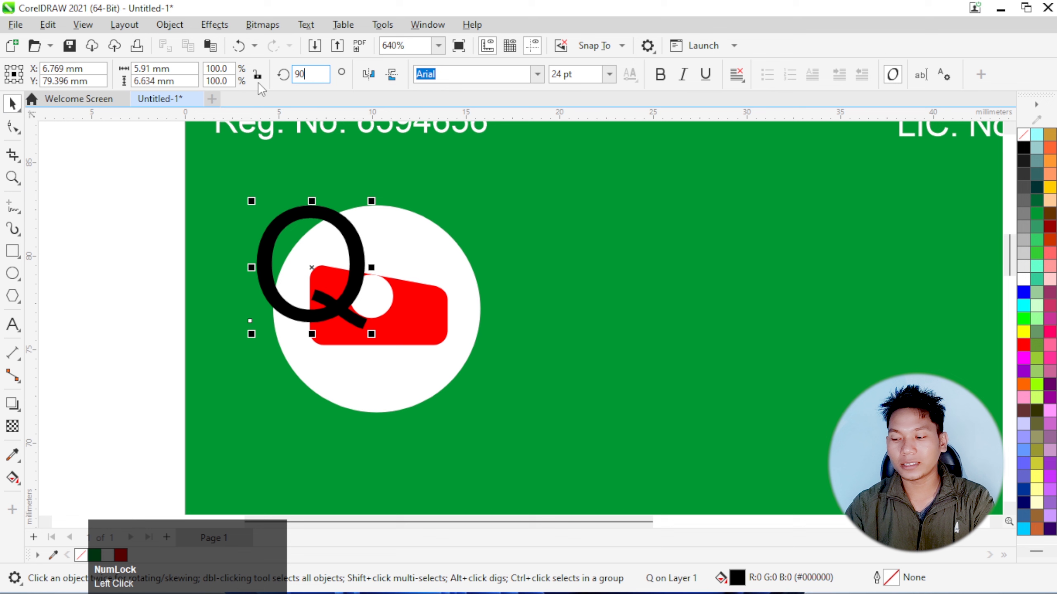
key(Return)
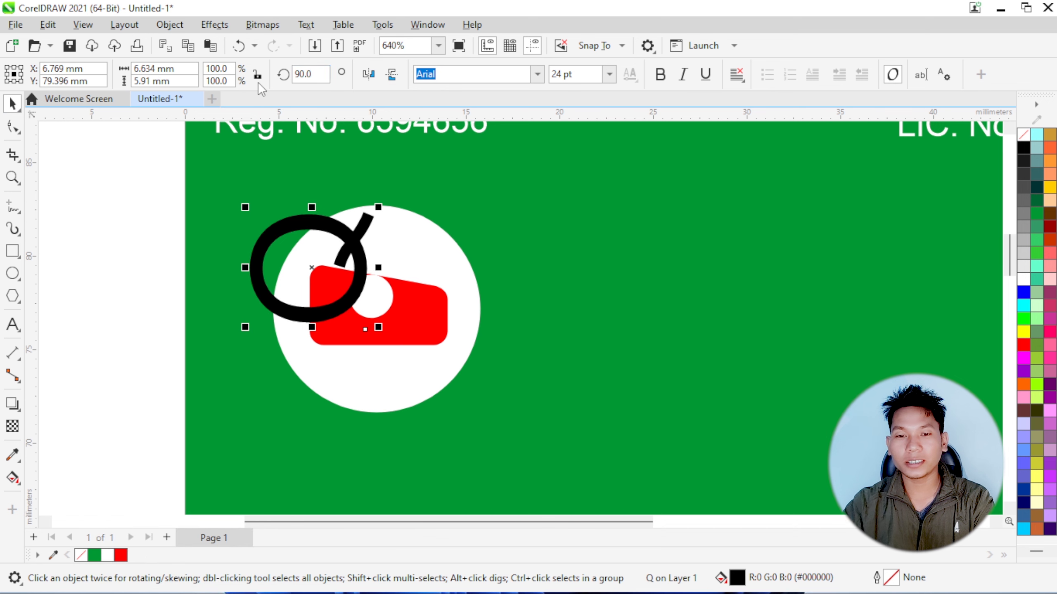
Shrink the rotated Q to about 1.7 × 1.5 mm and place it inside the small white circle
drag(379, 210, 372, 293)
scroll(370, 294, up, 2)
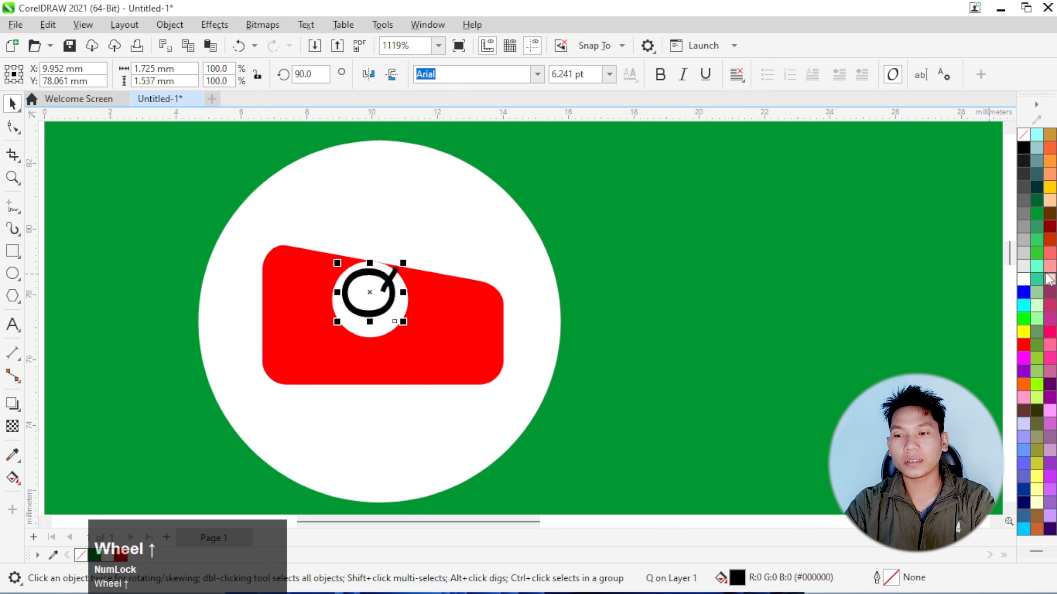
scroll(443, 268, down, 1)
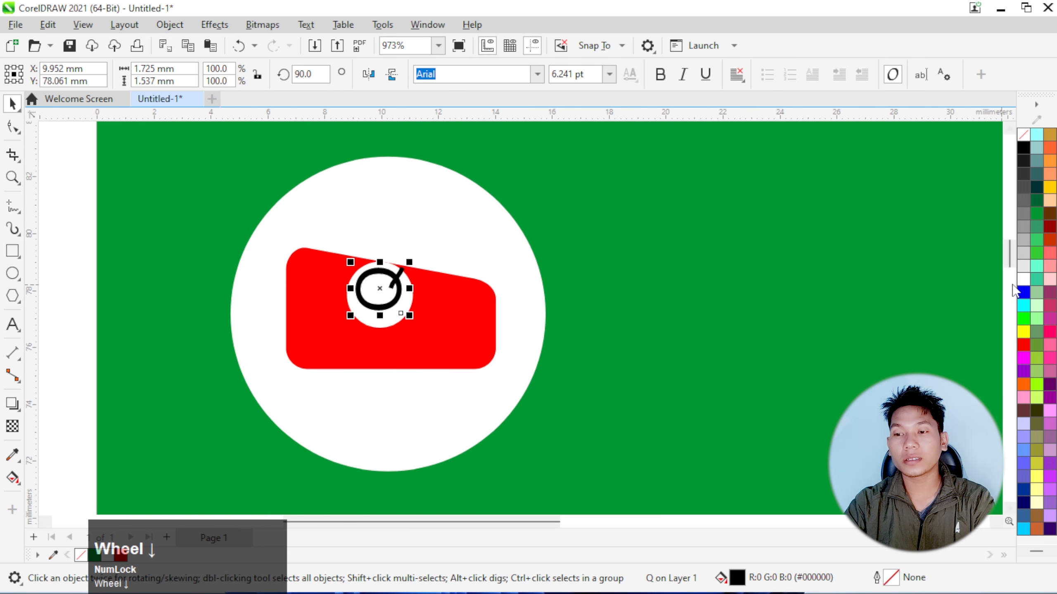
click(95, 227)
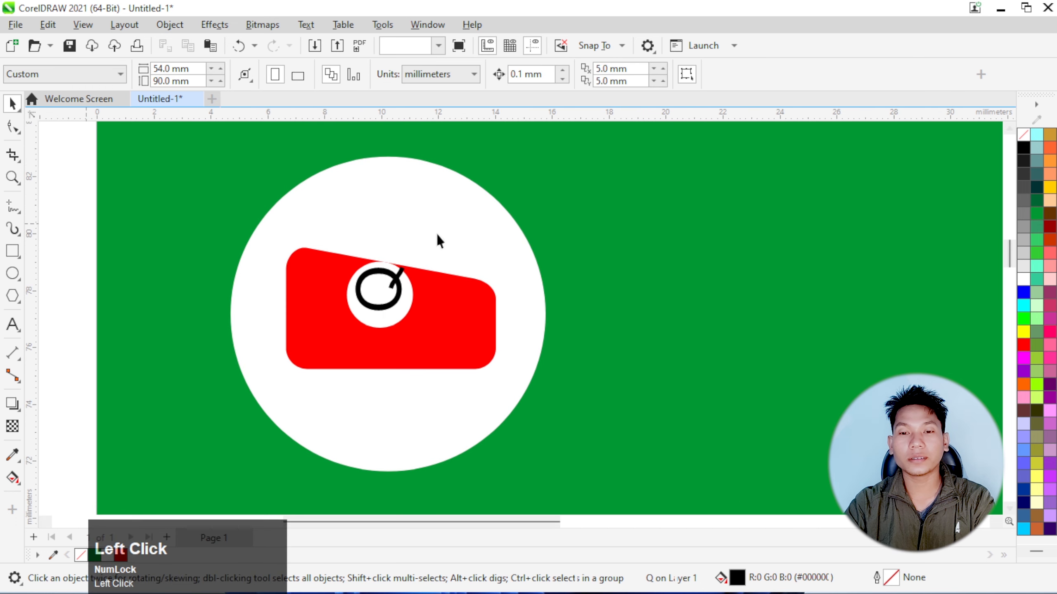
Change the fill of the red sloped shape in the logo to dark green
scroll(216, 233, down, 8)
scroll(503, 327, up, 2)
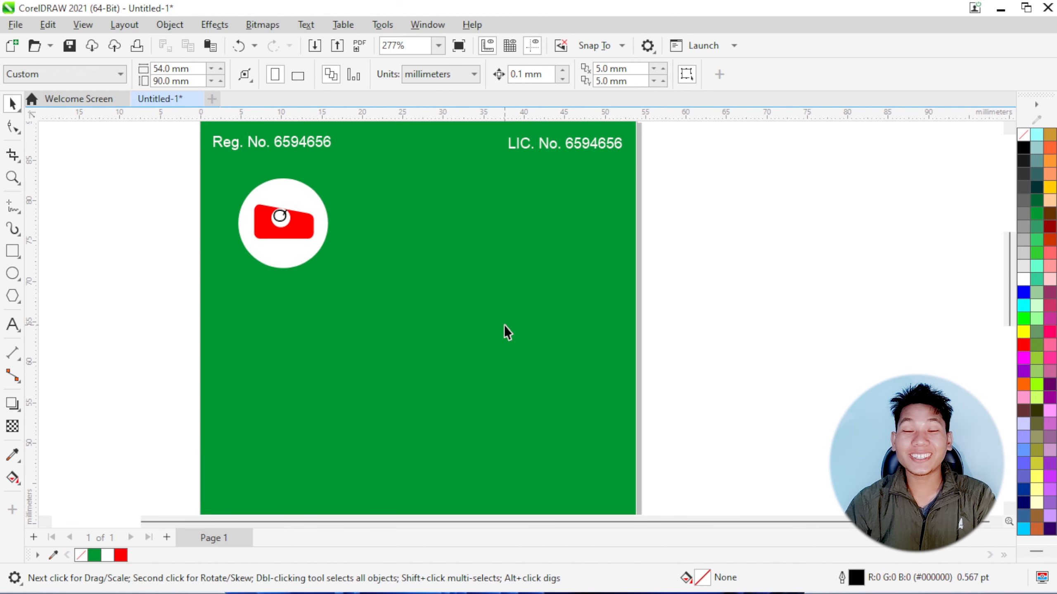
scroll(504, 325, down, 3)
scroll(489, 308, up, 3)
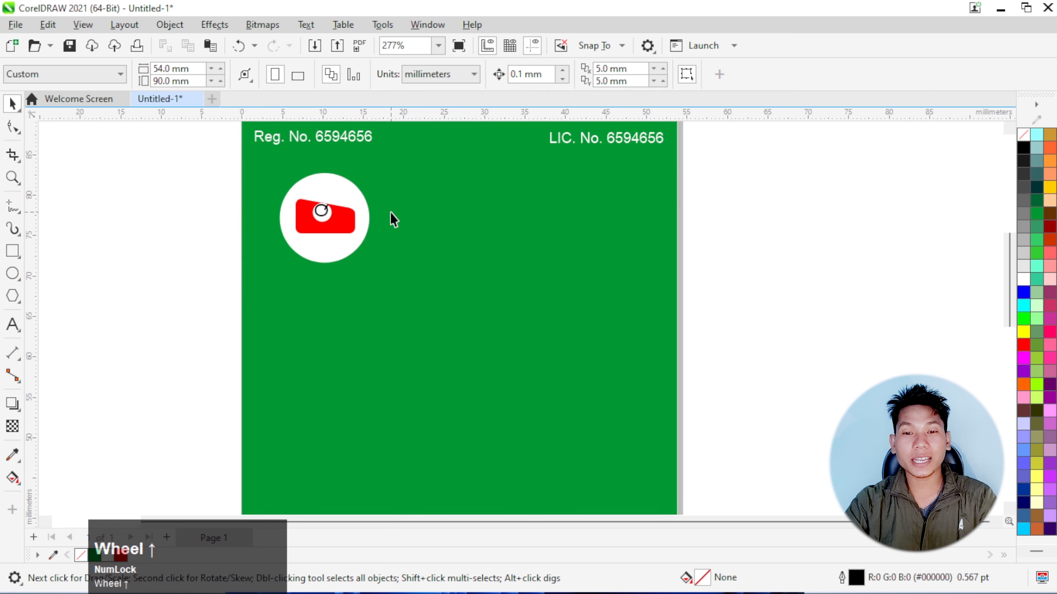
scroll(390, 215, up, 1)
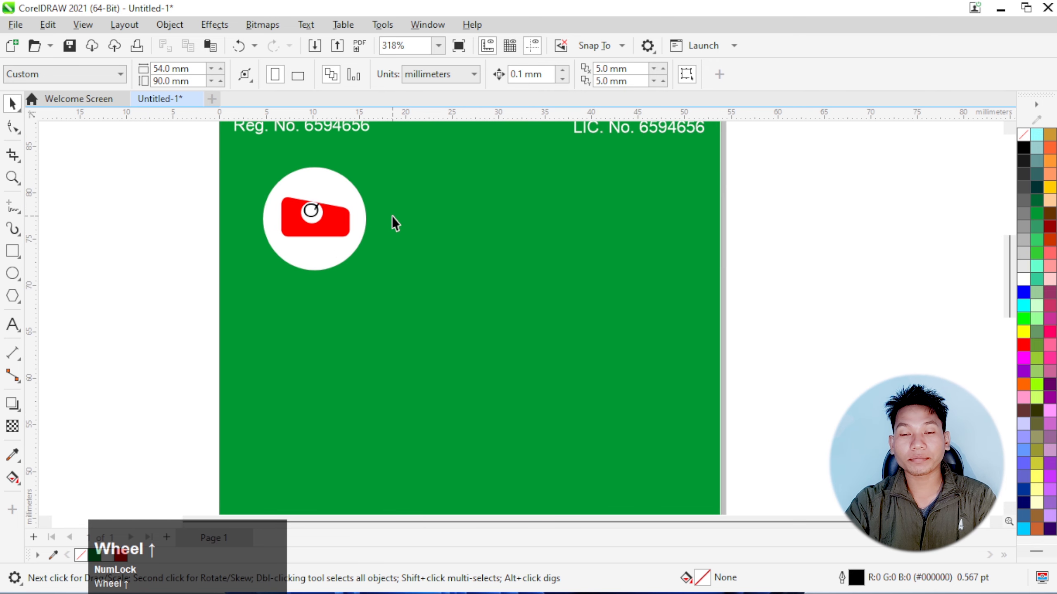
click(337, 219)
scroll(319, 212, up, 4)
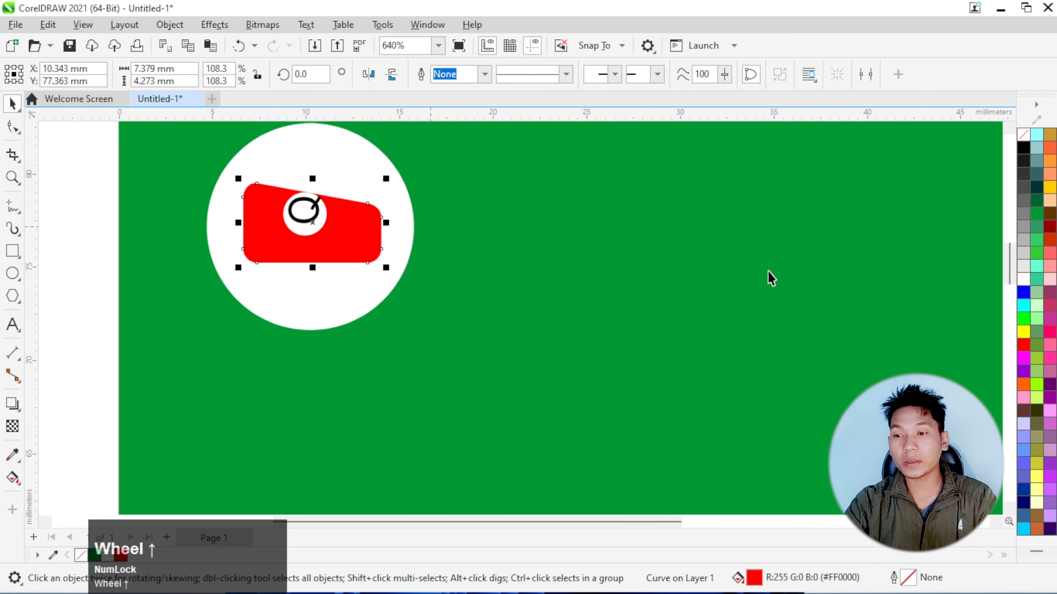
click(1037, 201)
scroll(323, 226, up, 1)
scroll(324, 227, up, 1)
Fill the small circle behind the Q with red and the letter Q with white
click(314, 225)
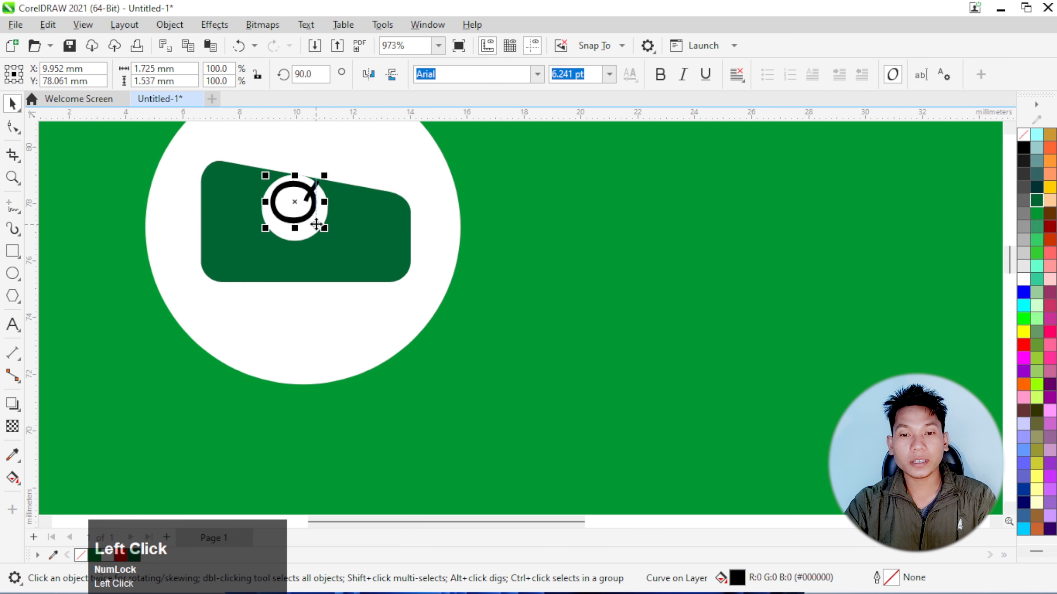
scroll(370, 262, up, 2)
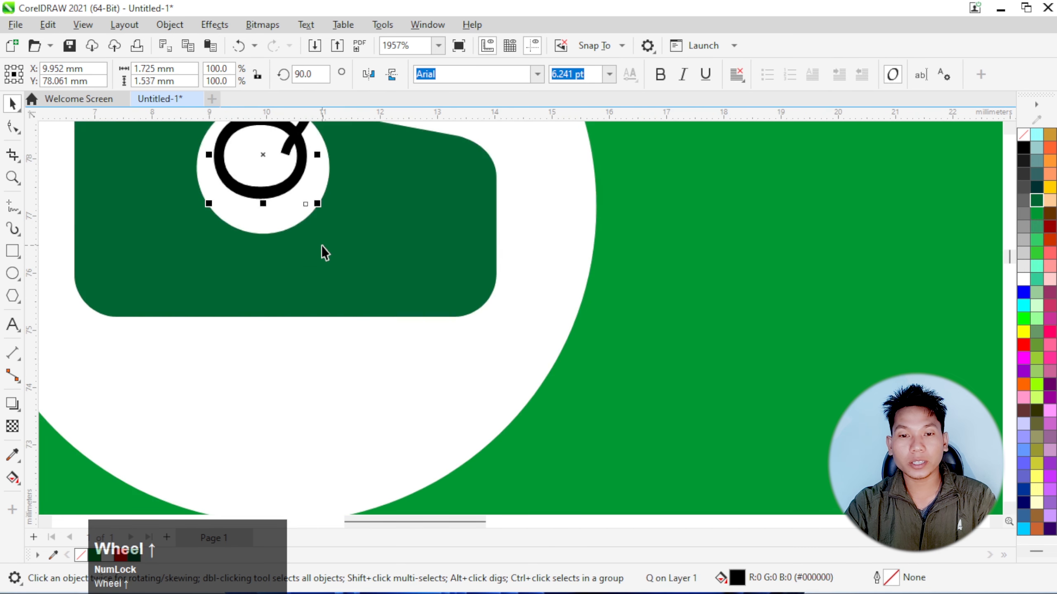
click(275, 227)
click(1023, 346)
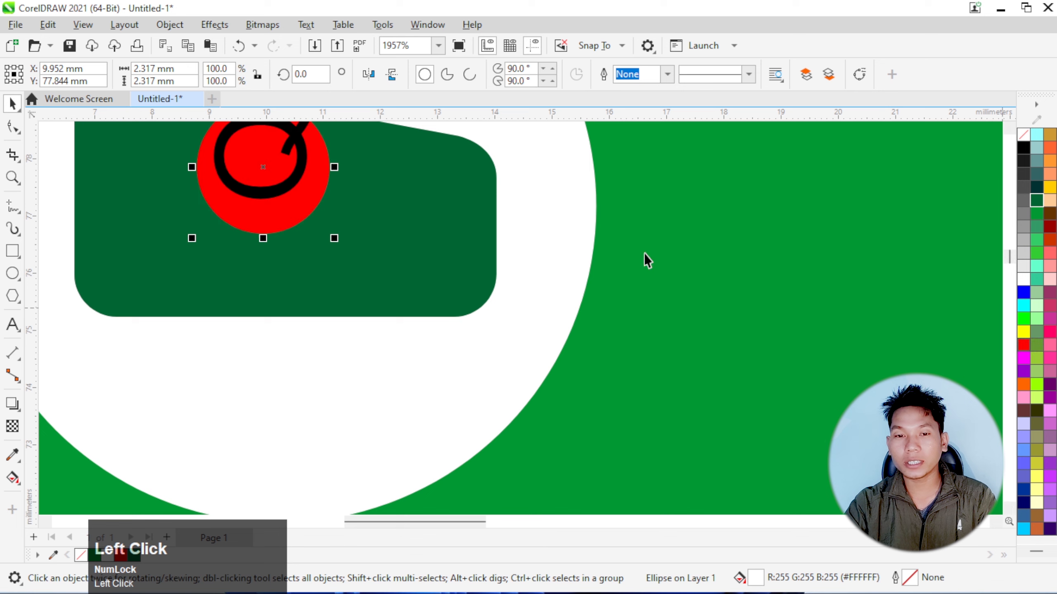
scroll(296, 198, down, 1)
click(293, 197)
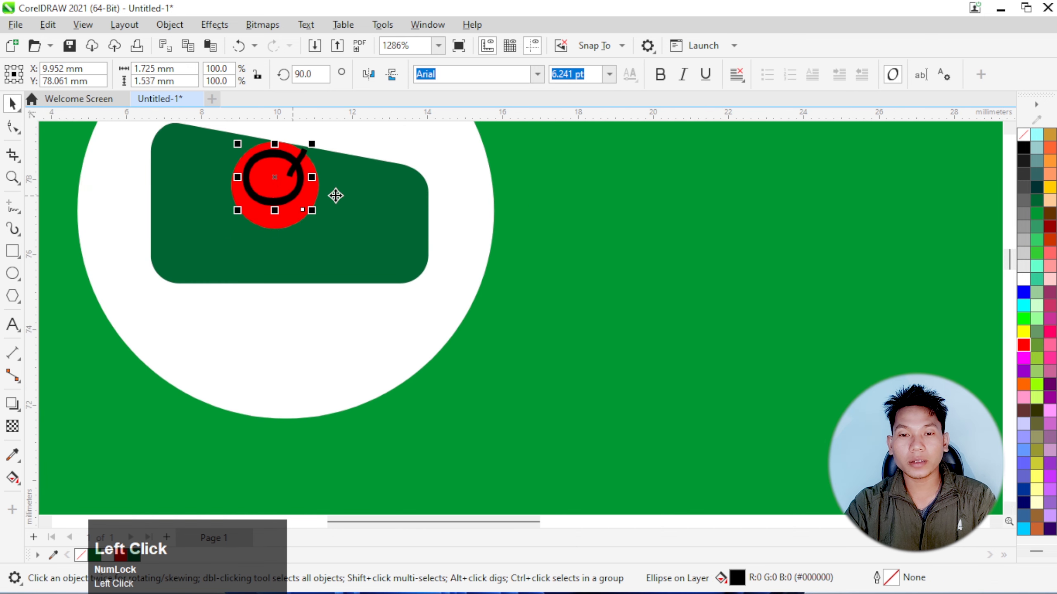
click(1023, 278)
scroll(357, 215, down, 2)
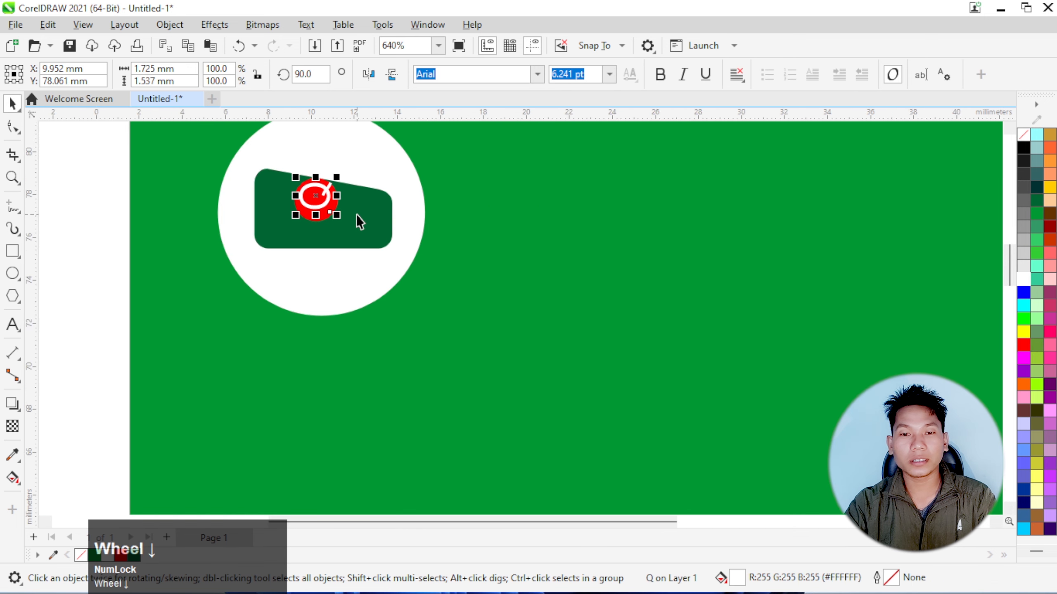
click(116, 230)
Add the two-line heading text "TRAHARA" / "MEDIA NETWORK" in 24 pt Arial beside the logo circle
scroll(369, 244, down, 1)
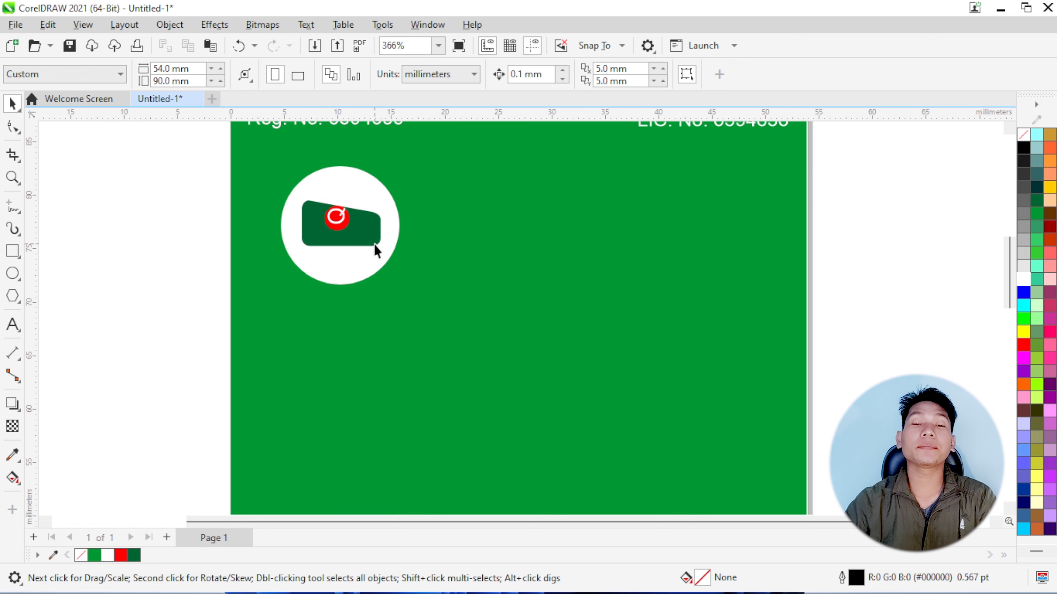
scroll(385, 225, down, 1)
scroll(452, 235, up, 1)
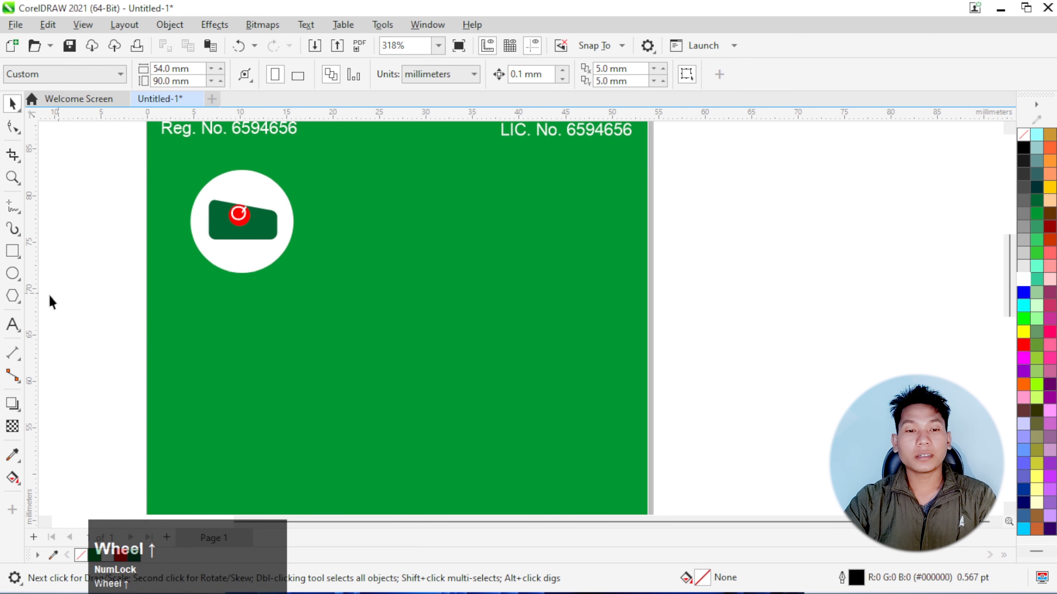
click(12, 325)
click(369, 239)
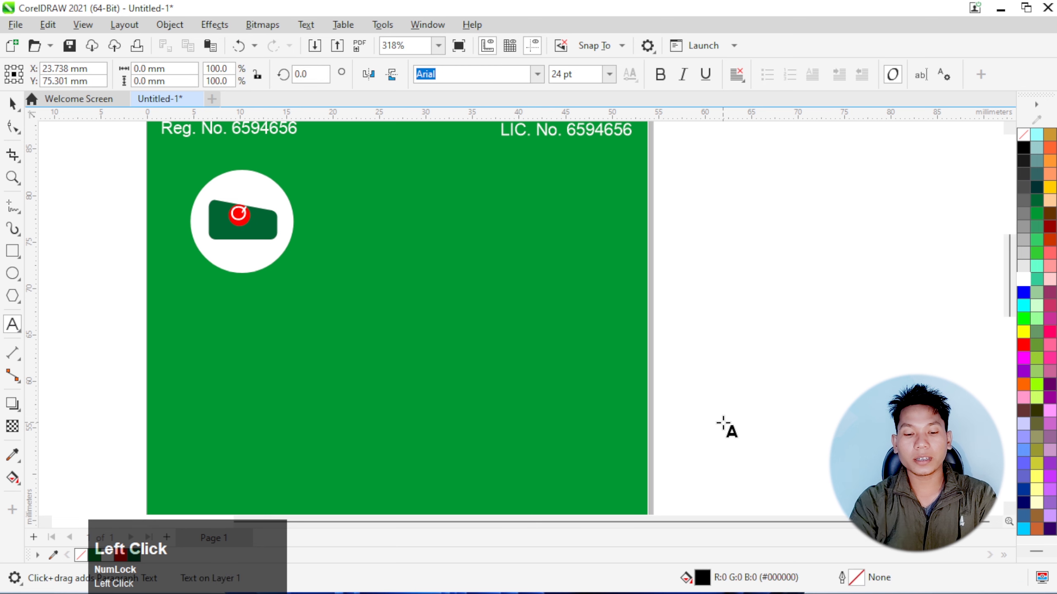
text(Traha)
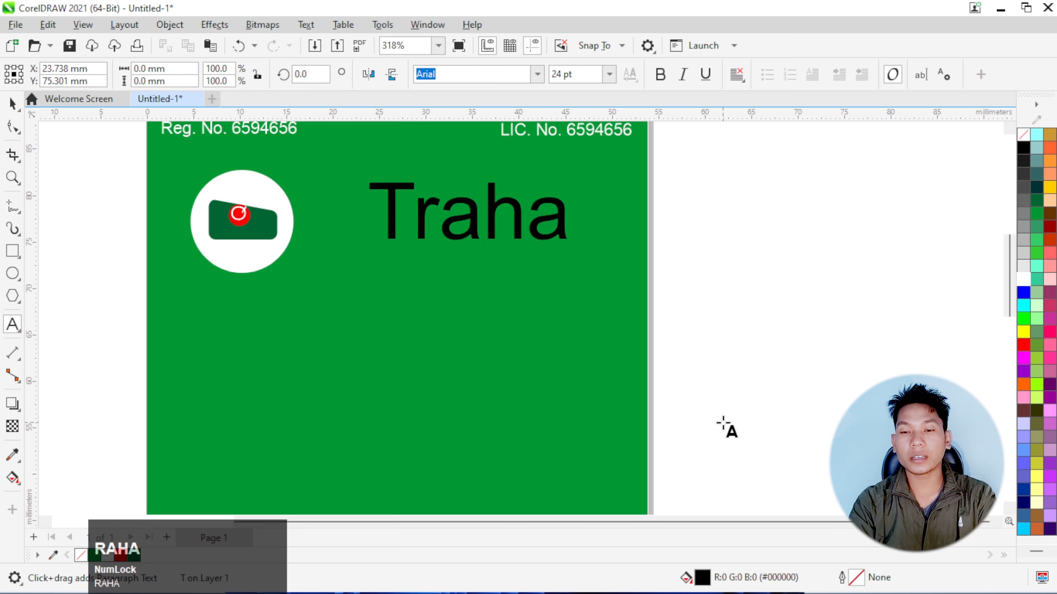
key(BackSpace)
key(BackSpace)
key(BackSpace)
key(BackSpace)
key(Caps_Lock)
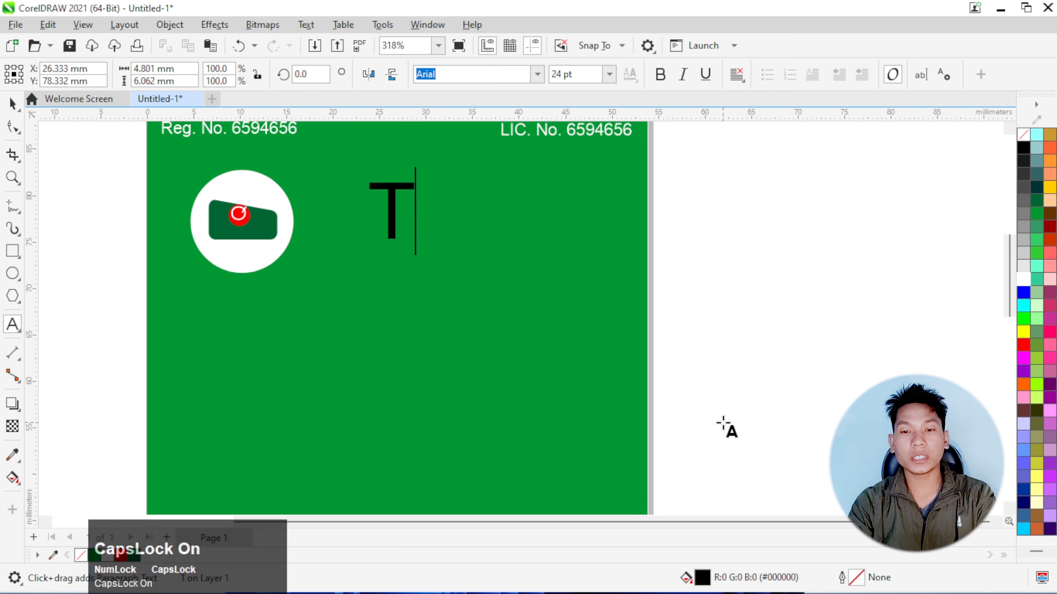
text(RAAA)
key(BackSpace)
key(BackSpace)
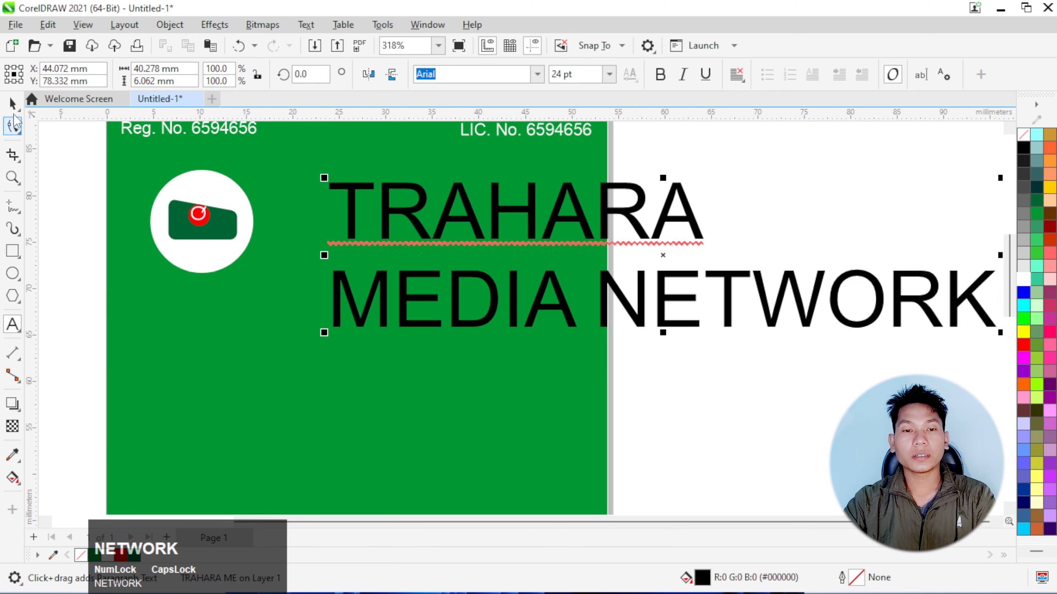
Change the heading's font to Impact and move it slightly down and toward the logo
click(13, 105)
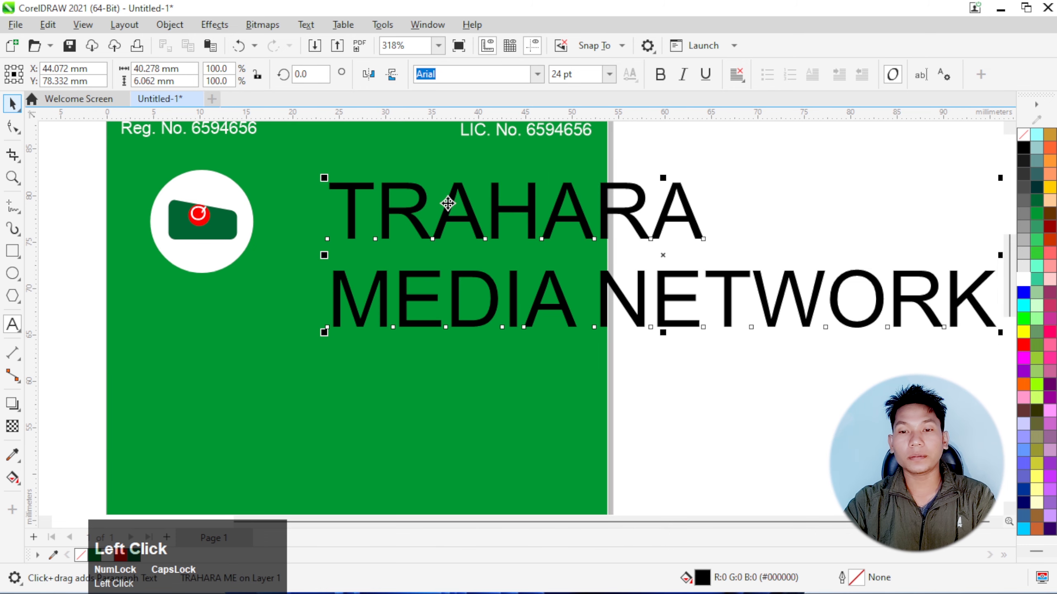
click(541, 80)
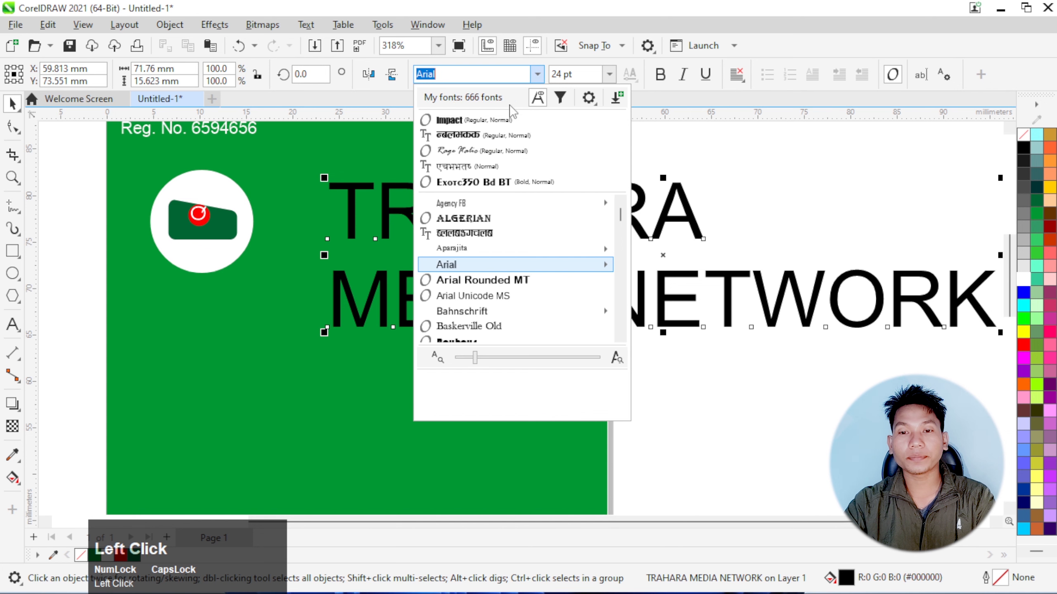
click(510, 119)
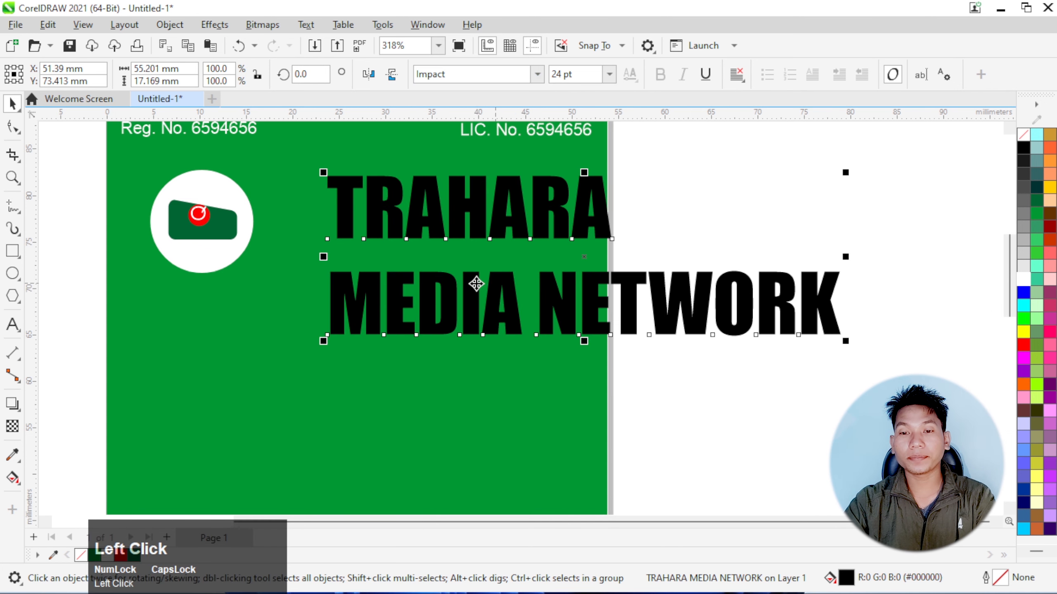
scroll(476, 284, down, 2)
drag(467, 287, 436, 313)
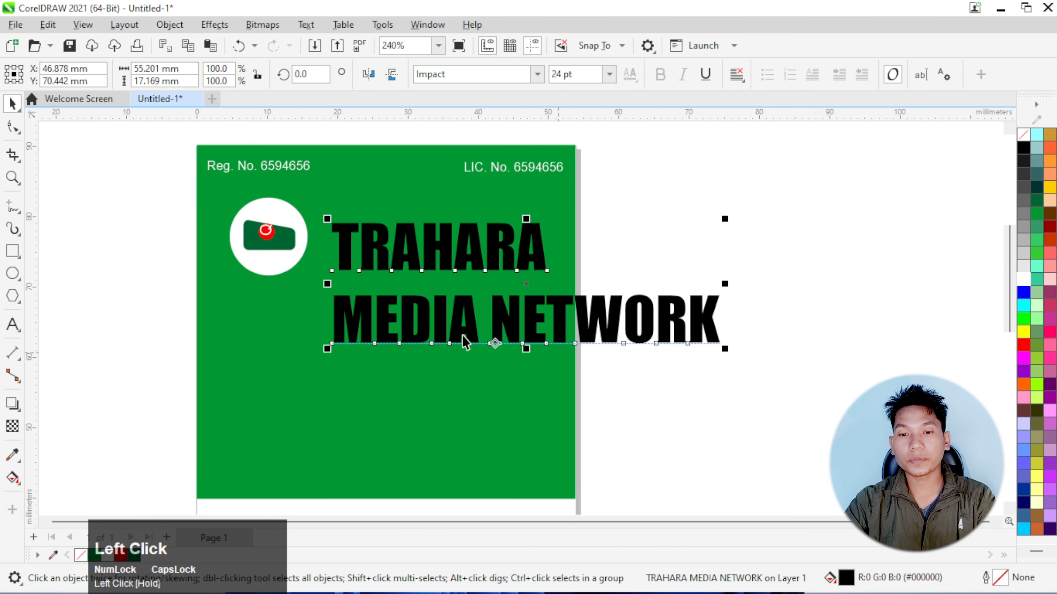
Set the font size of the "MEDIA NETWORK" line to 13.5 pt so it matches the width of "TRAHARA"
double_click(356, 331)
drag(337, 326, 750, 328)
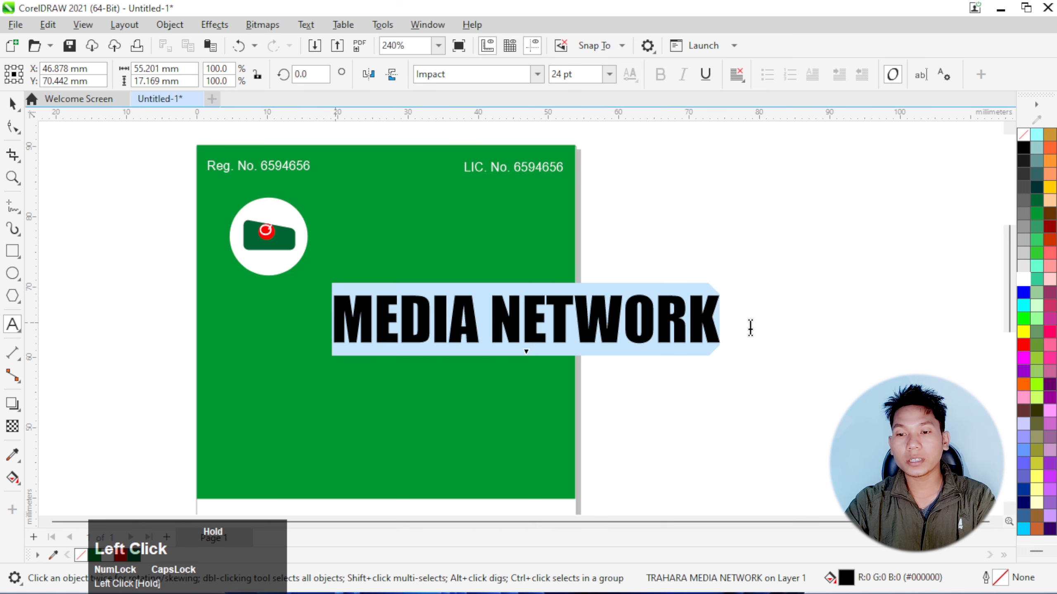
click(609, 74)
click(570, 185)
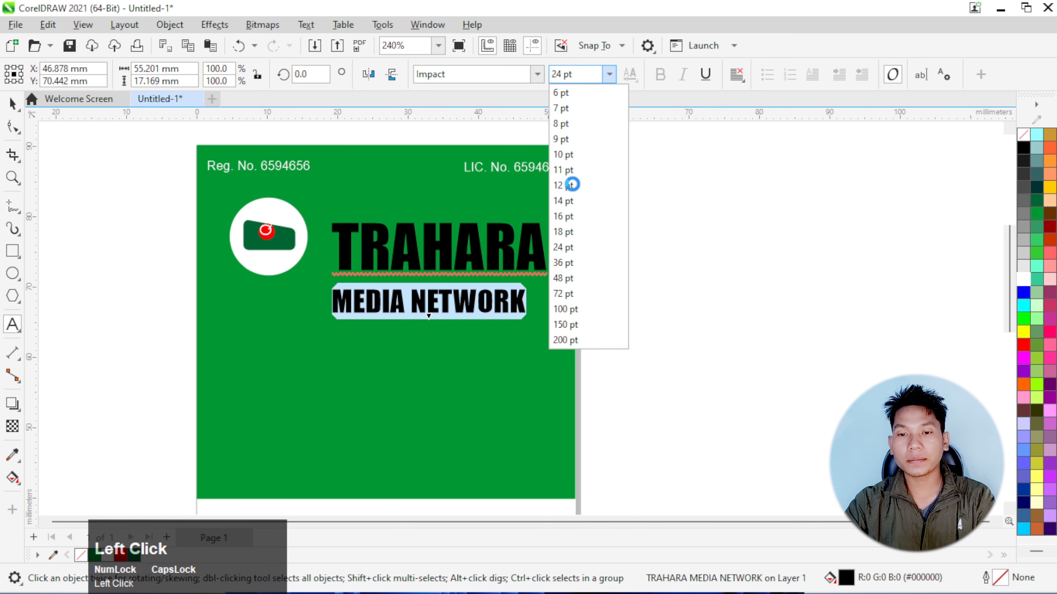
click(610, 77)
scroll(421, 257, up, 1)
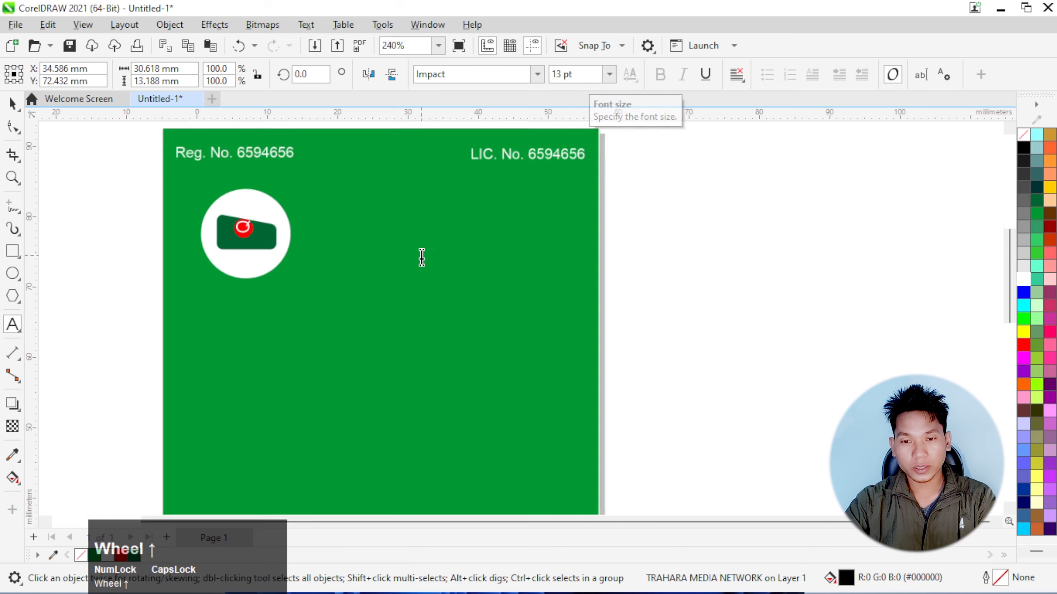
scroll(422, 258, up, 1)
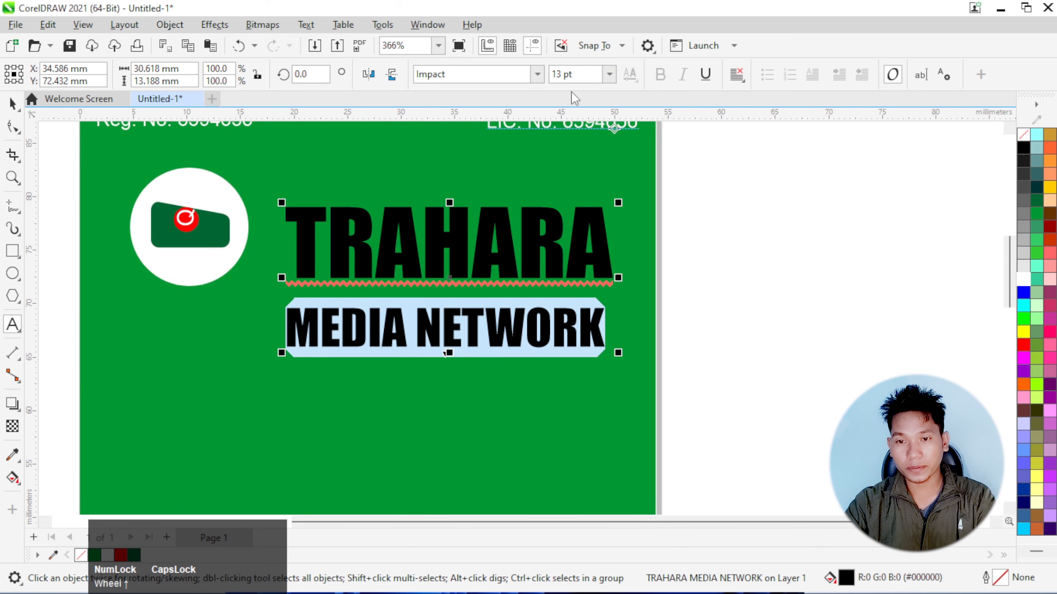
click(563, 75)
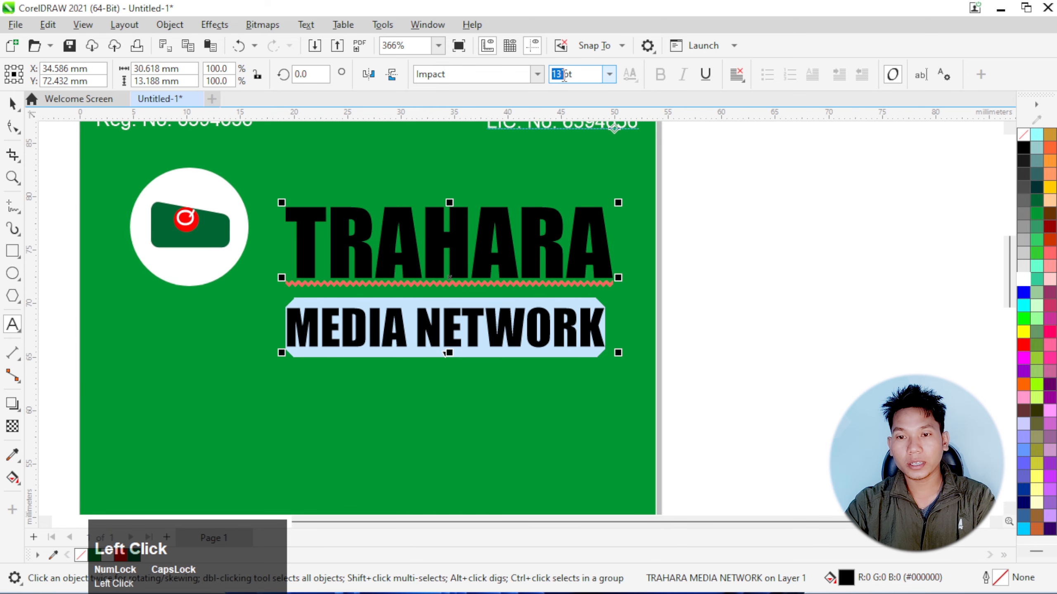
click(563, 76)
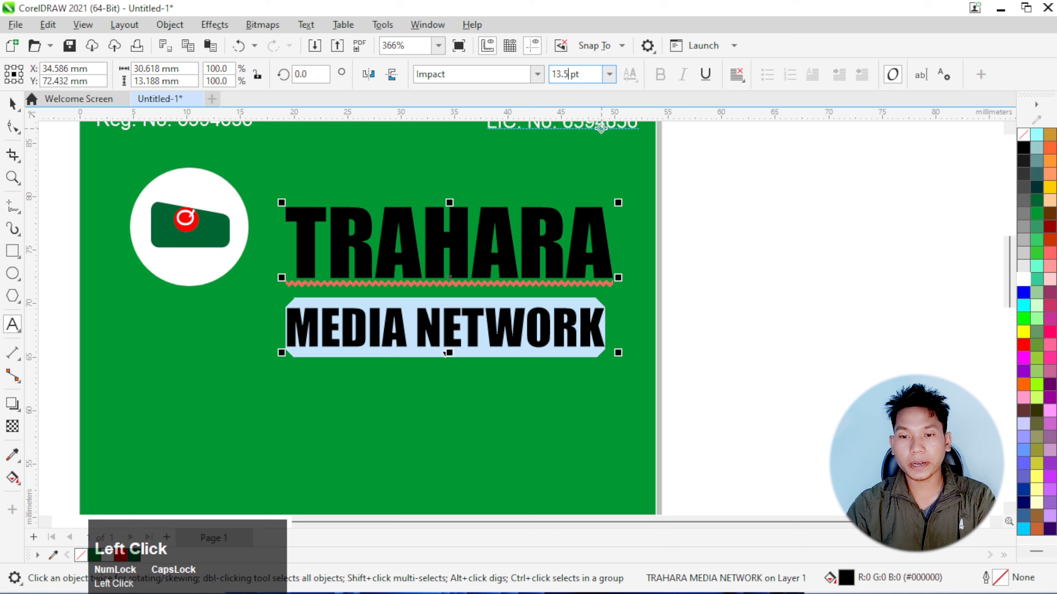
key(Return)
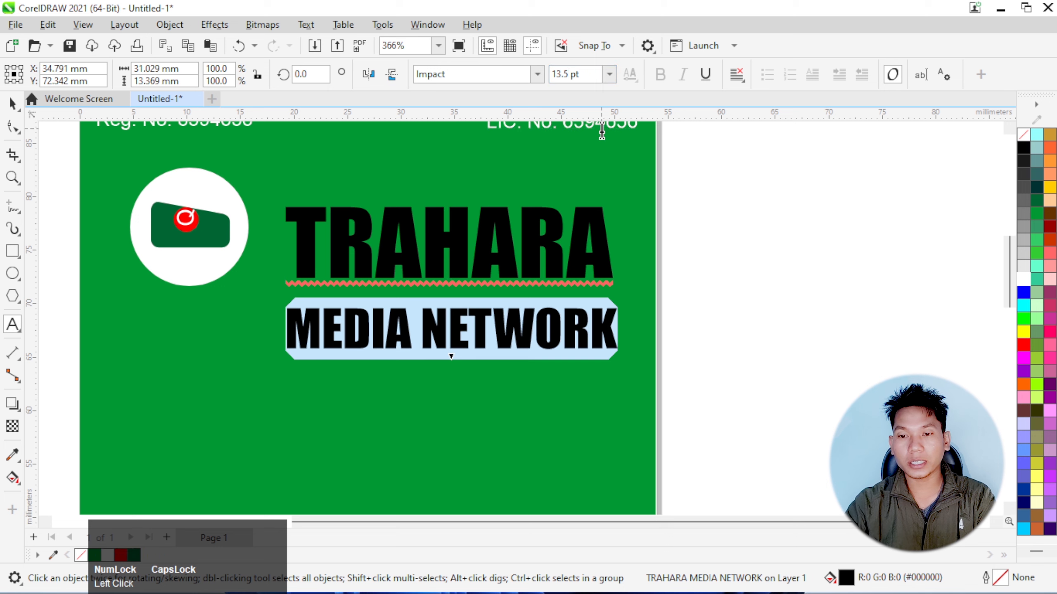
Fill the heading with white and tighten its line spacing so "MEDIA NETWORK" sits just below "TRAHARA"
click(16, 110)
click(1023, 279)
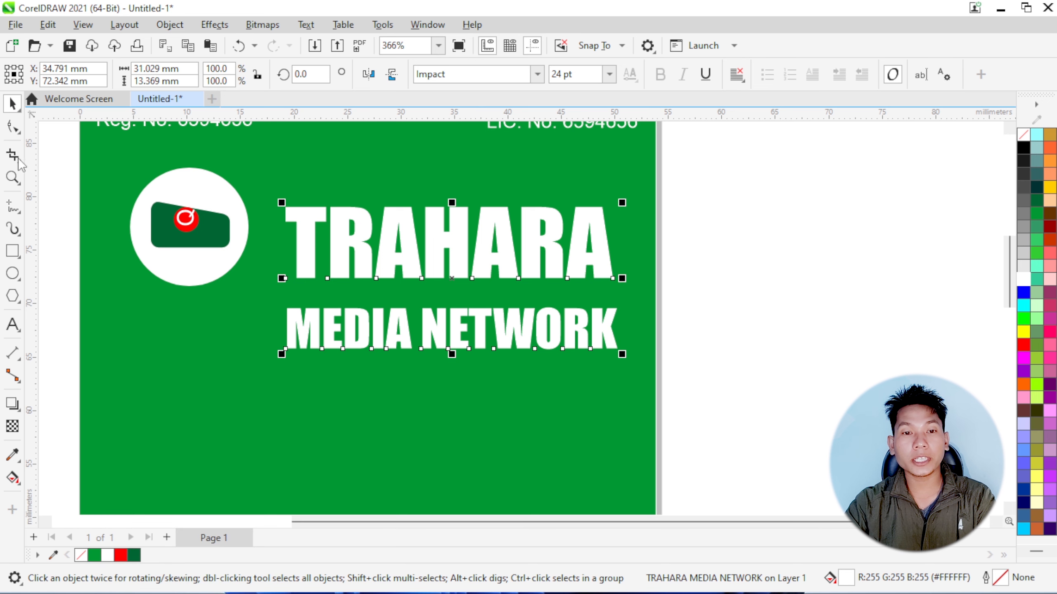
click(11, 128)
drag(279, 354, 317, 307)
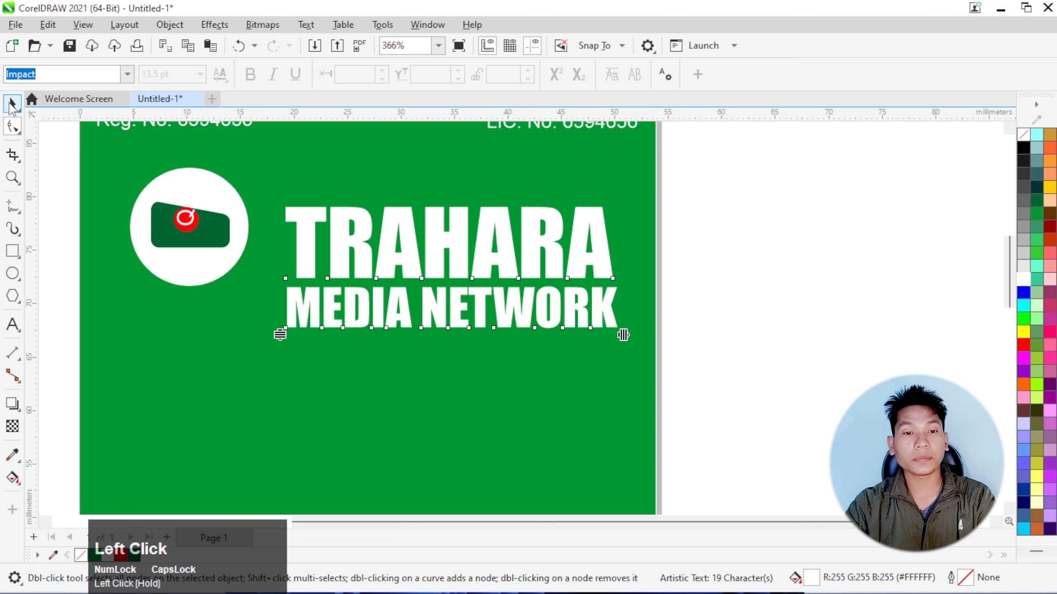
key(space)
Reposition the heading beside the logo circle, centred at about X 35.2 mm, Y 72.3 mm
drag(406, 255, 412, 243)
click(774, 266)
scroll(588, 239, down, 7)
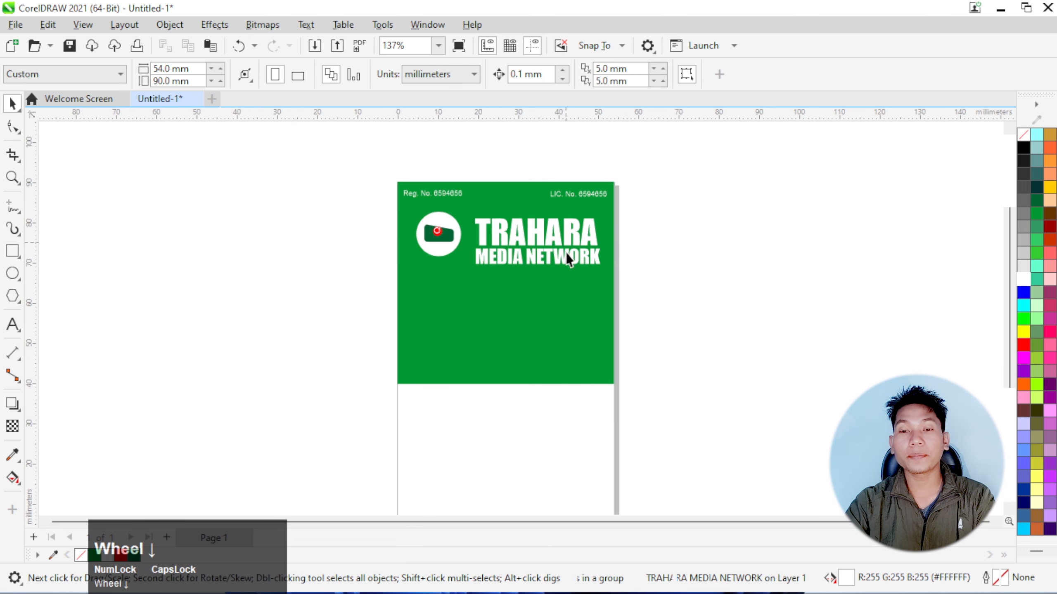
scroll(577, 251, up, 2)
click(532, 229)
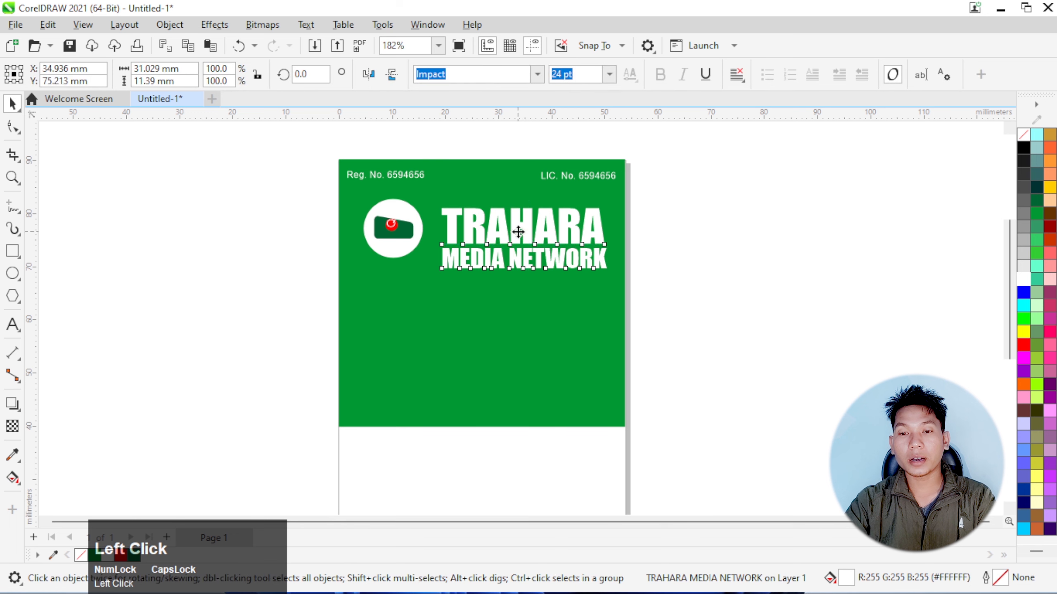
drag(519, 234, 522, 251)
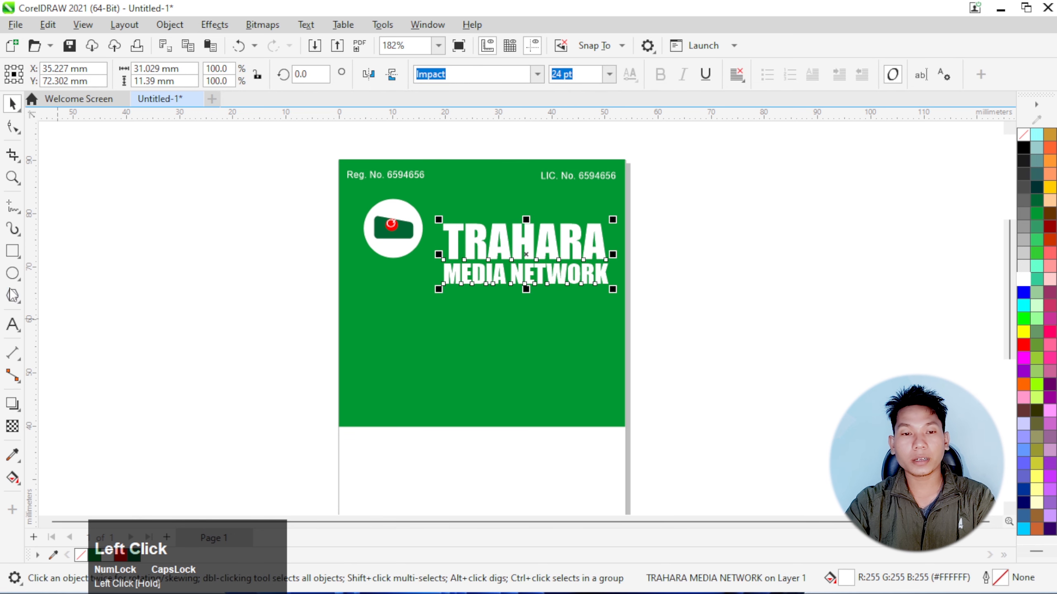
Draw a portrait rectangle about 22.2 × 28.2 mm below the heading, straddling the green block's lower edge
click(10, 258)
scroll(486, 432, up, 2)
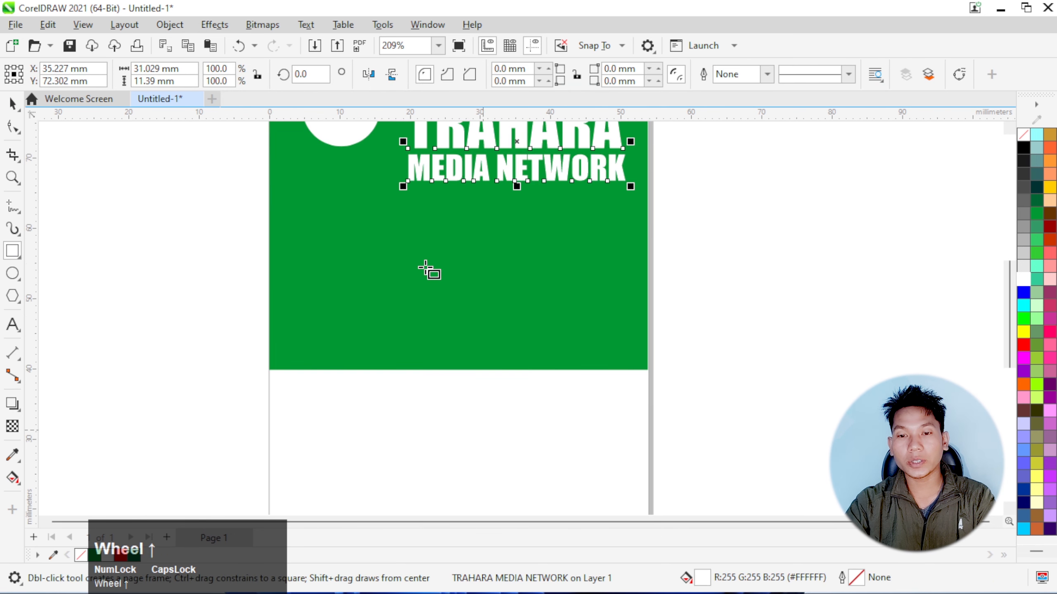
drag(404, 237, 561, 436)
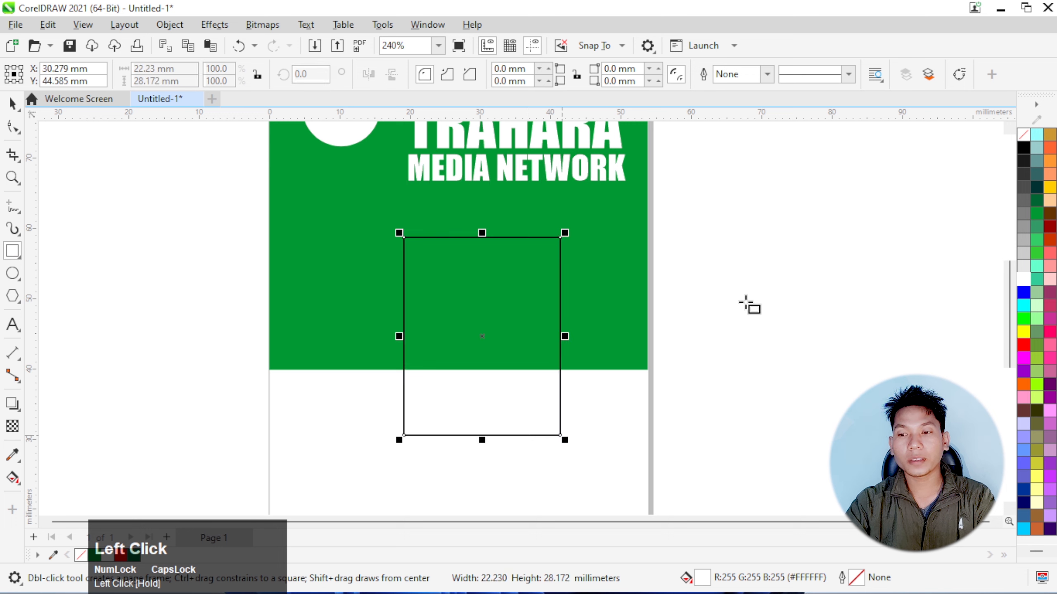
Give the portrait rectangle a white outline with a width of 2.0 pt
right_click(1022, 280)
click(1011, 292)
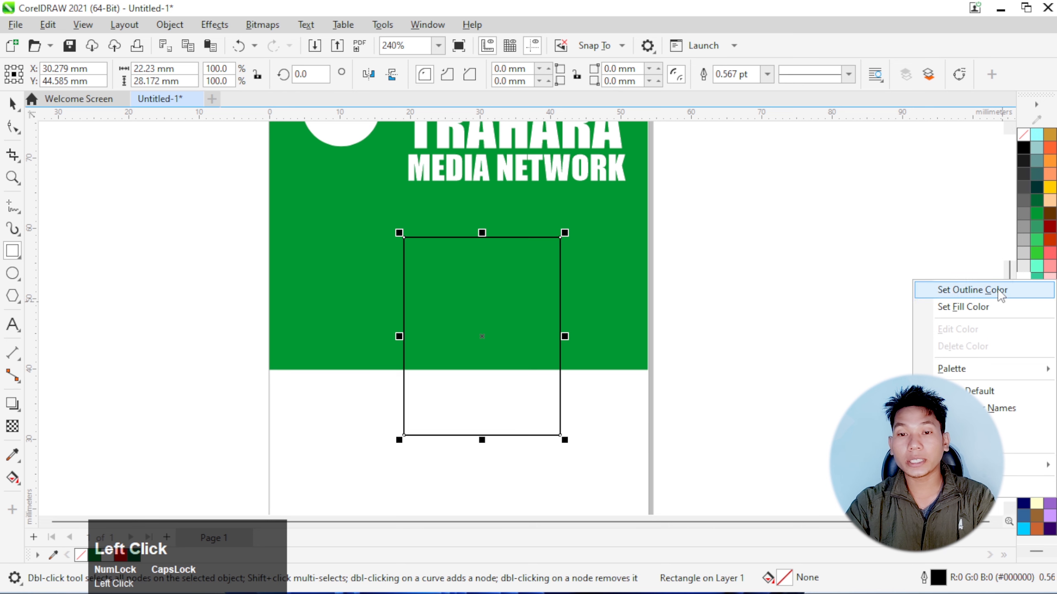
click(767, 74)
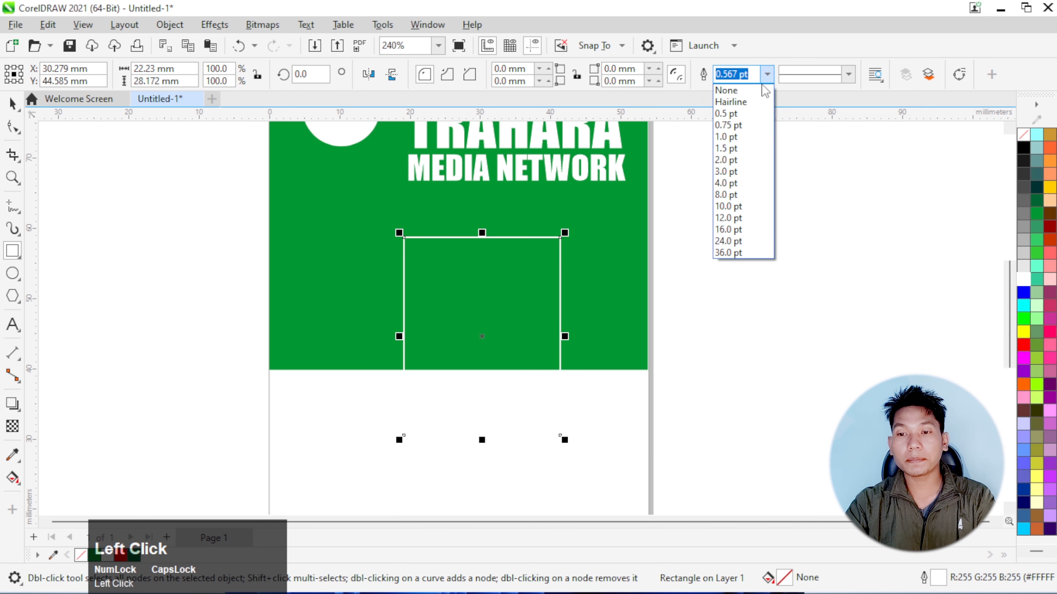
click(727, 172)
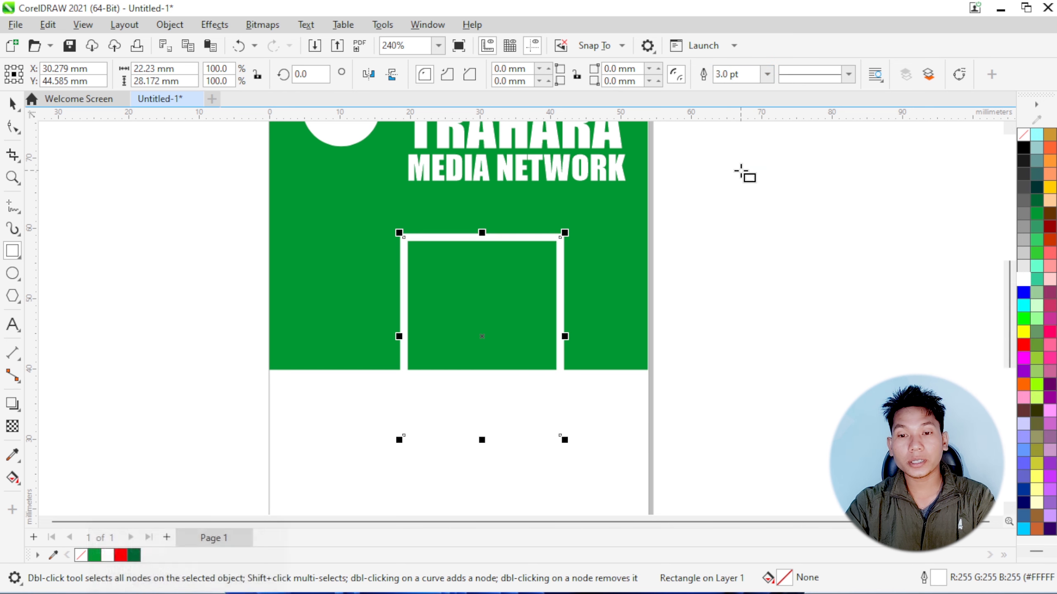
click(766, 77)
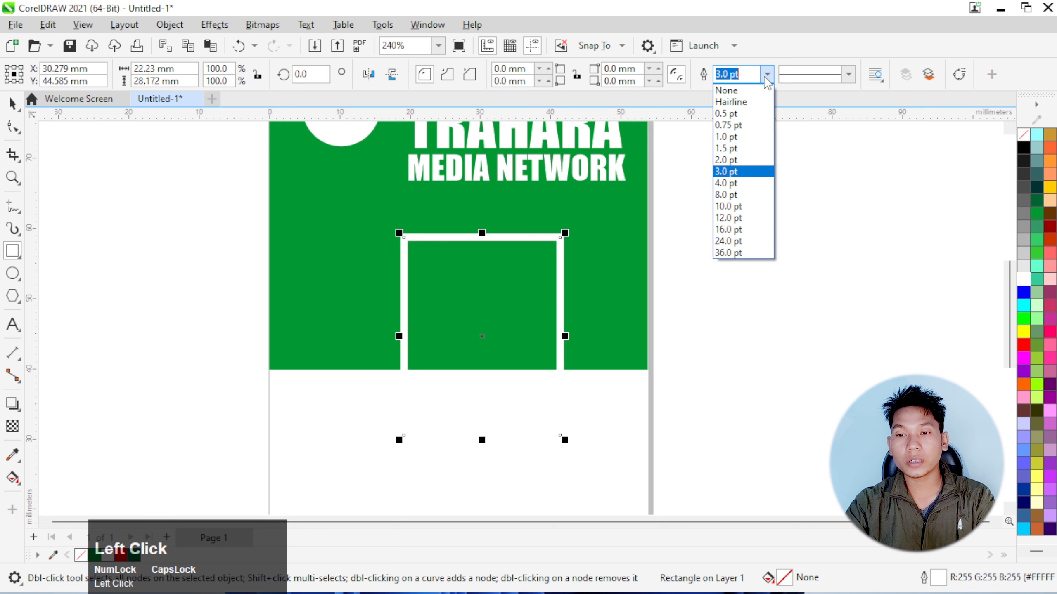
click(728, 158)
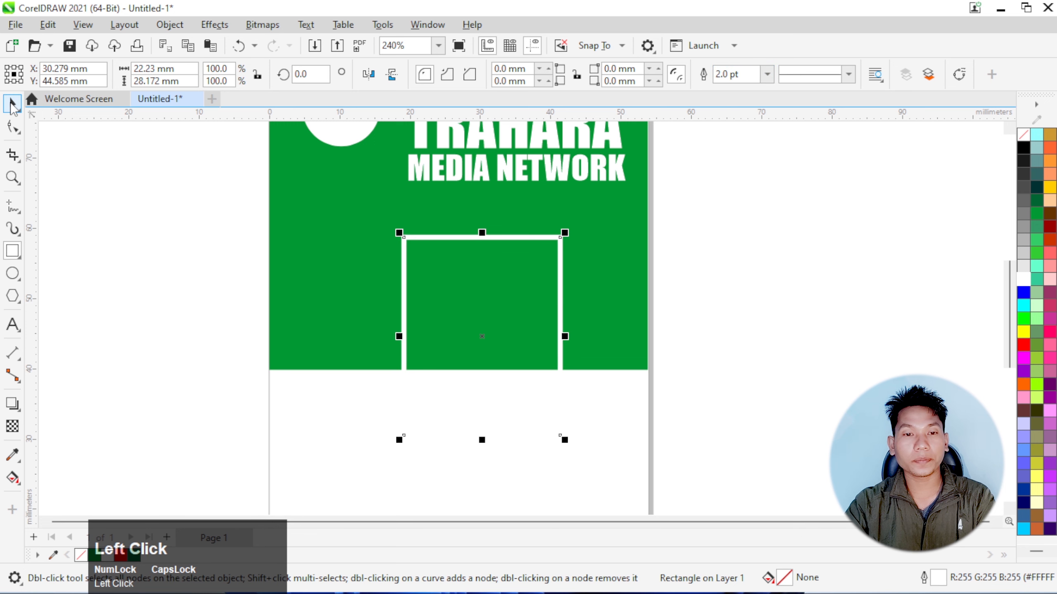
Nudge the white-outlined rectangle toward the card's middle and centre it horizontally on the green block
key(space)
key(Left)
key(Left)
key(Left)
key(Left)
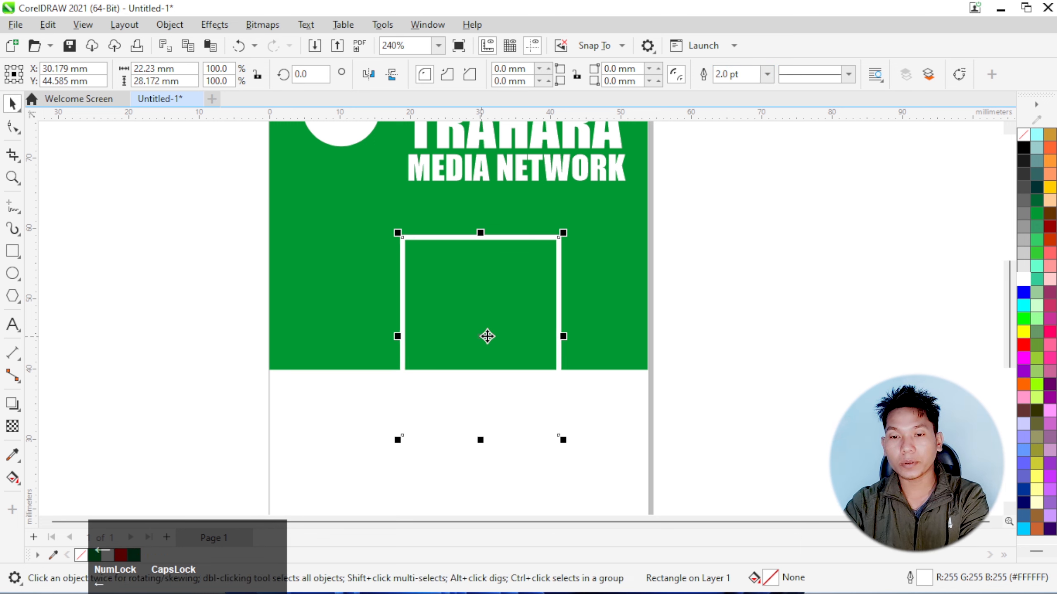
shift+click(340, 329)
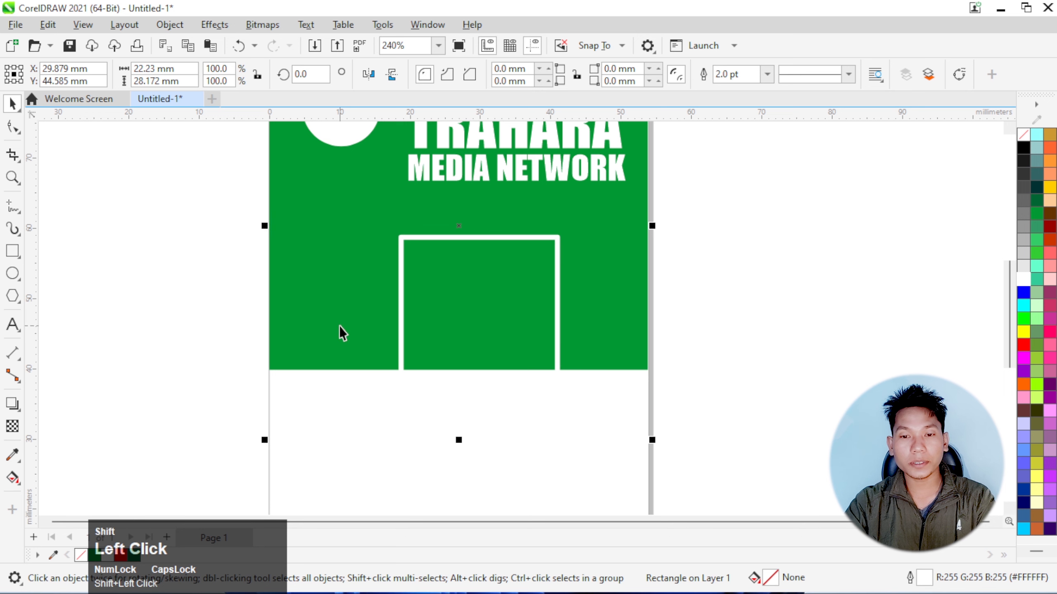
key(c)
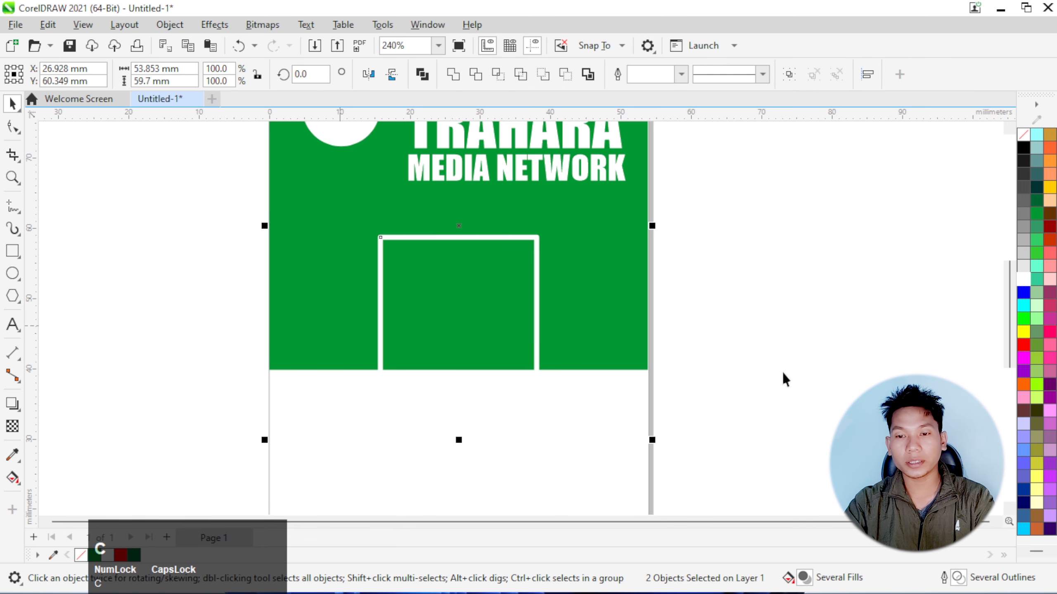
click(876, 379)
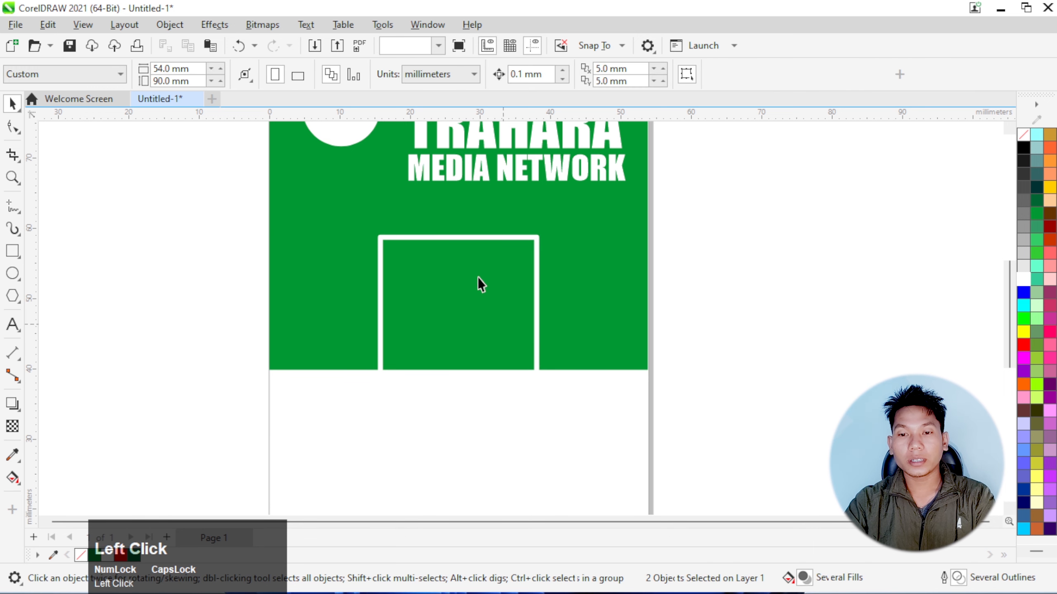
click(489, 239)
scroll(462, 374, down, 1)
scroll(461, 371, down, 1)
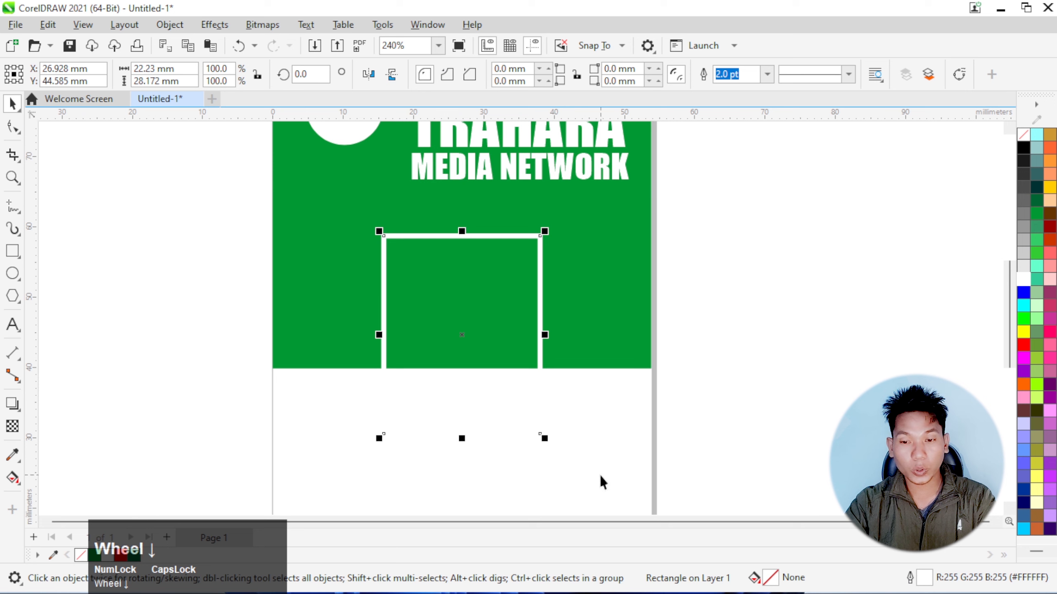
click(542, 440)
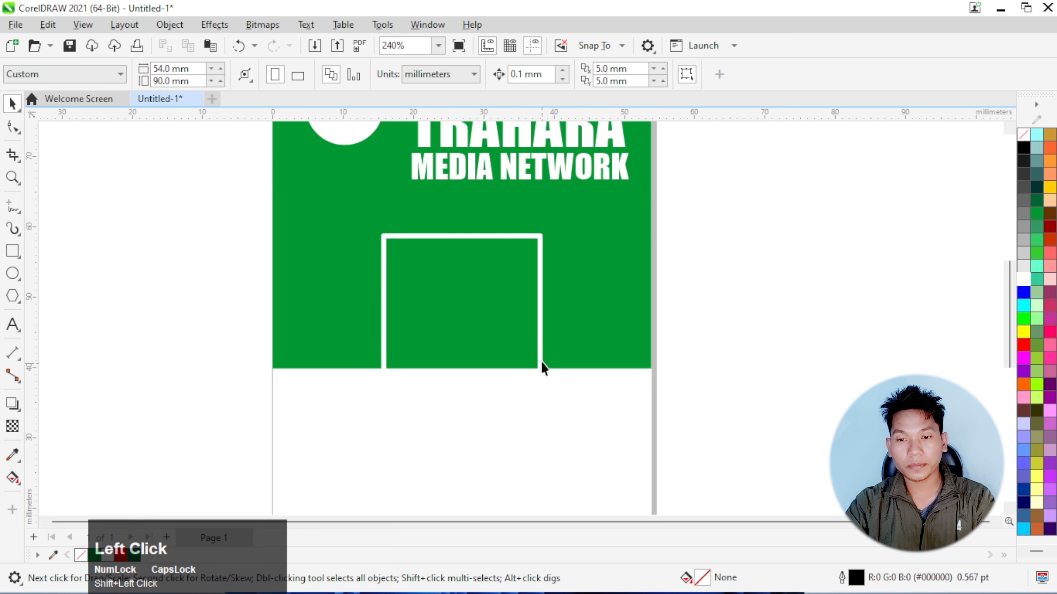
Create a centred, scaled-down copy of the white-outlined rectangle inside it, about 19.5 × 24.7 mm
click(541, 363)
drag(546, 440, 538, 428)
shift+right_click(538, 428)
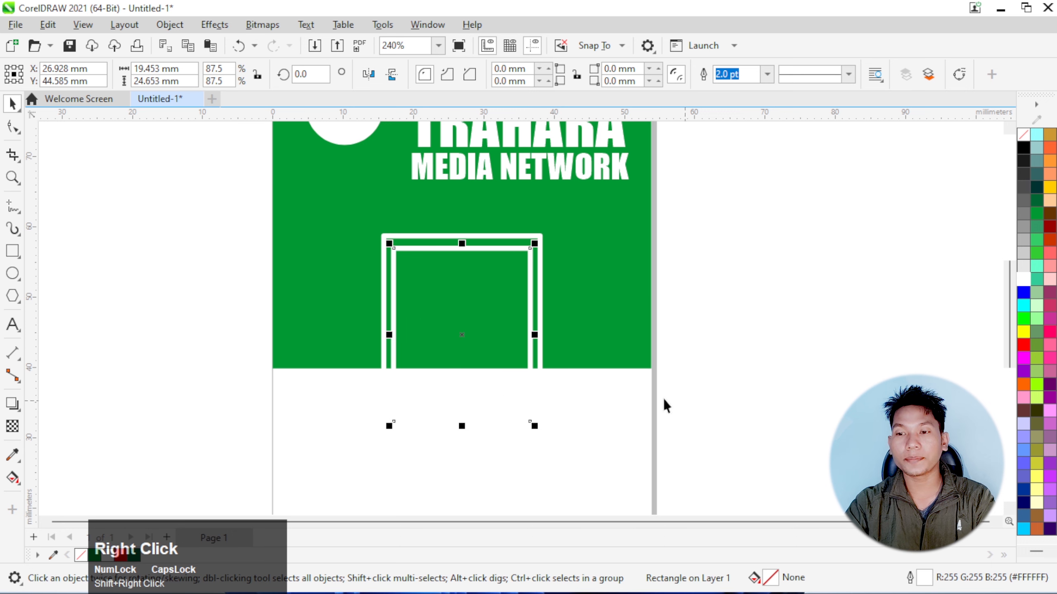
Fill the inner rectangle with cyan (#00FFFF) and remove its outline
click(1023, 306)
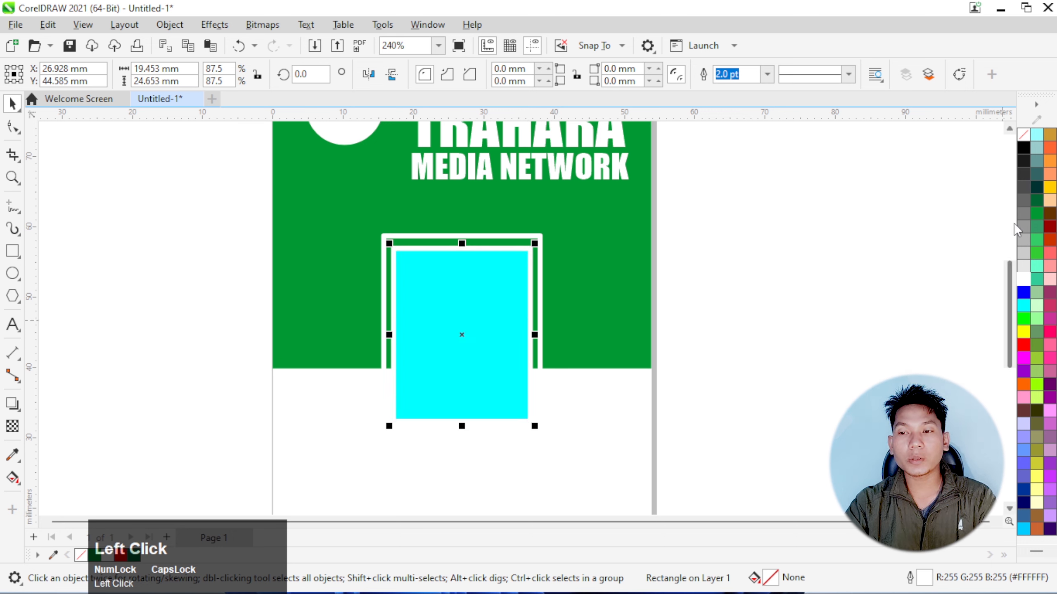
right_click(1020, 139)
click(999, 147)
click(817, 260)
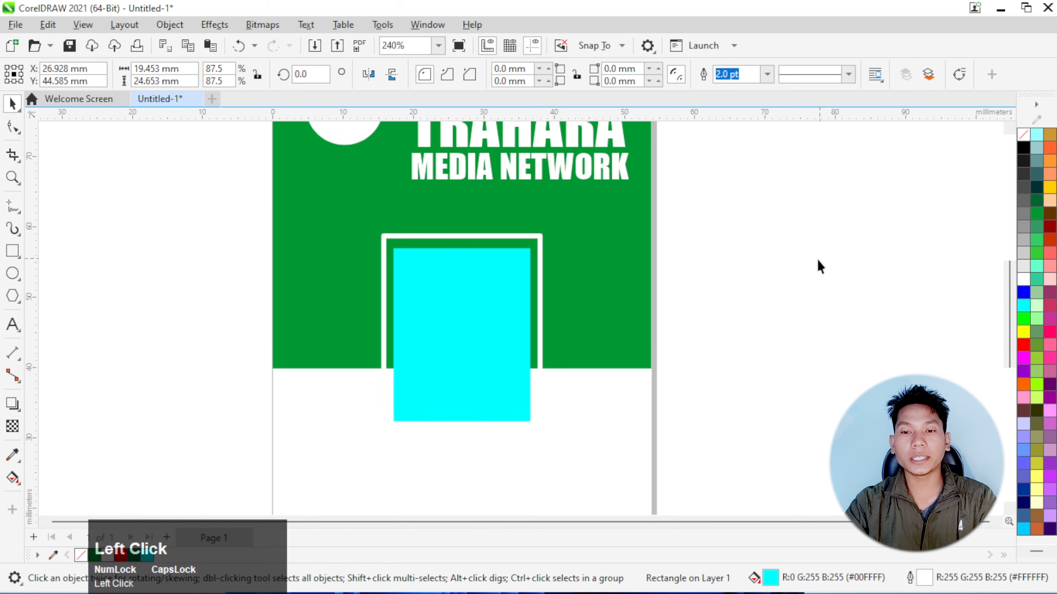
Draw an upright ellipse about 8.5 × 11.3 mm on the empty area left of the card as the portrait's face
scroll(469, 307, down, 1)
scroll(469, 306, down, 1)
scroll(483, 296, up, 1)
scroll(488, 309, down, 1)
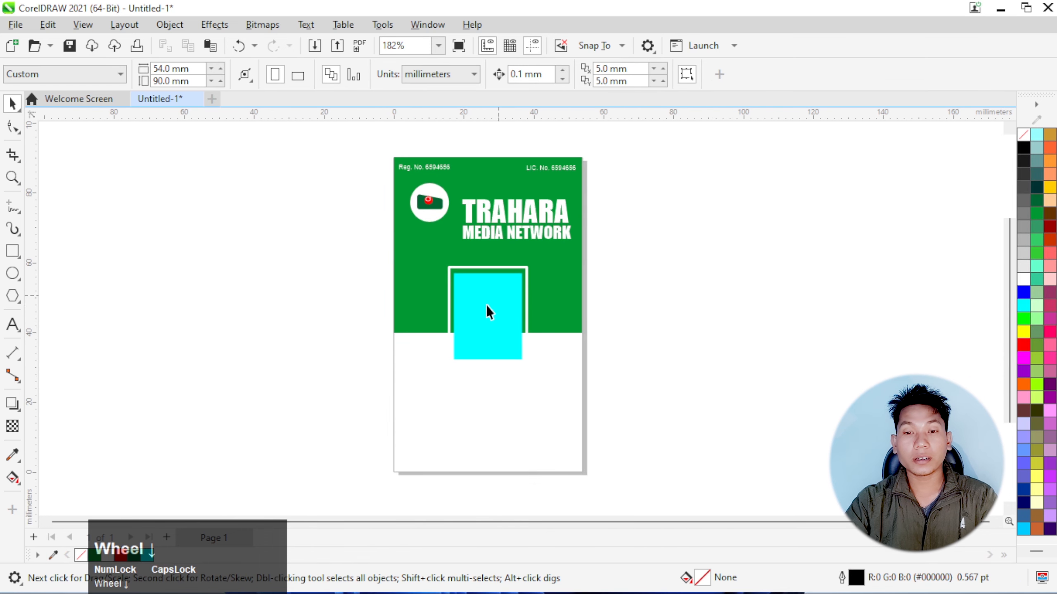
scroll(484, 305, up, 1)
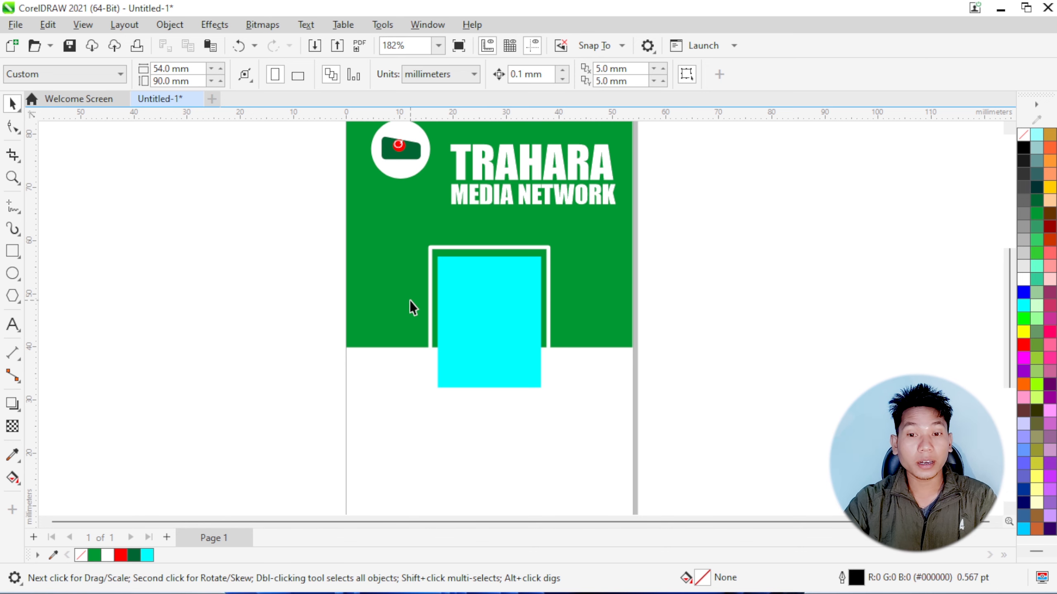
scroll(228, 286, down, 1)
scroll(230, 286, up, 1)
click(12, 274)
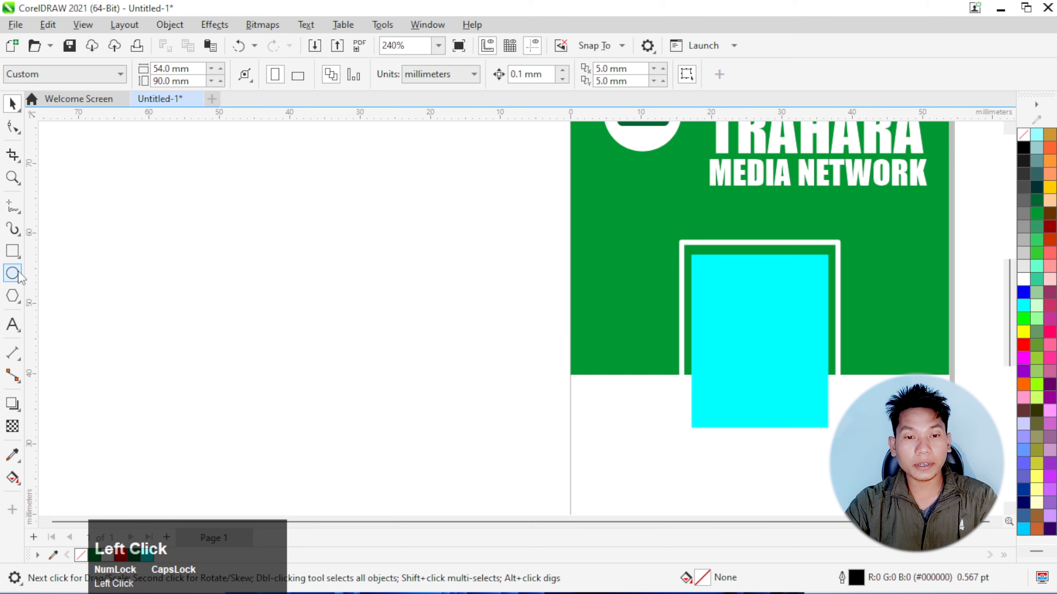
drag(333, 237, 394, 317)
scroll(356, 284, up, 1)
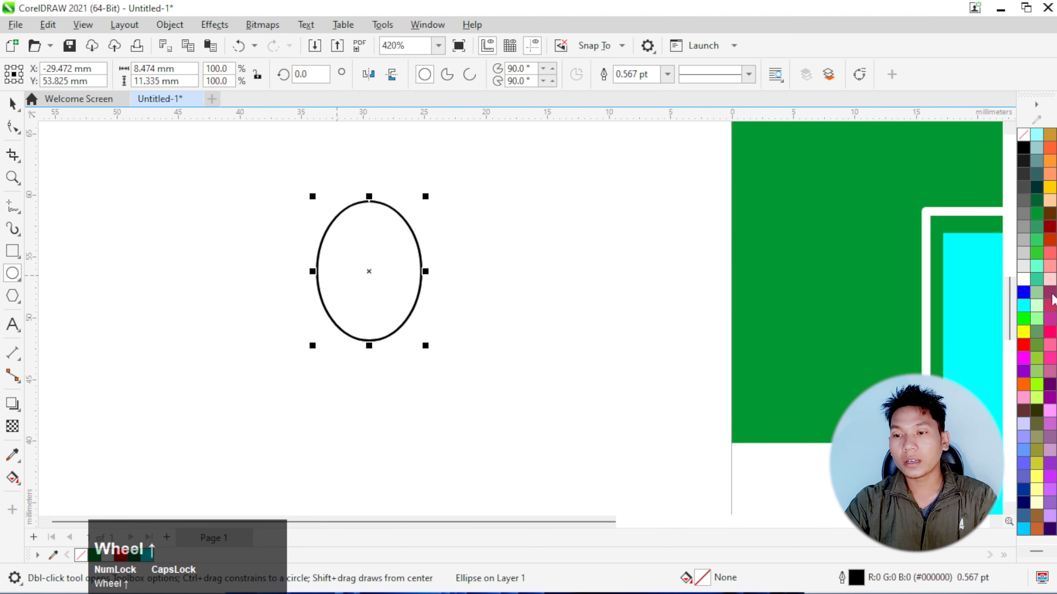
Fill the face ellipse with a light peach tint (#FFEAD5) and remove its outline
click(1051, 205)
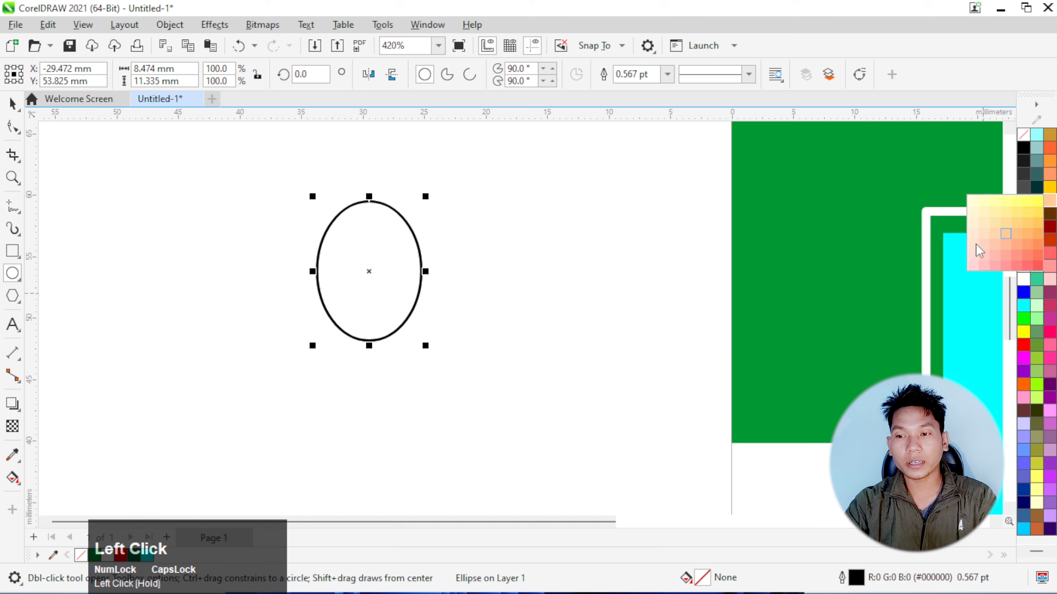
click(975, 238)
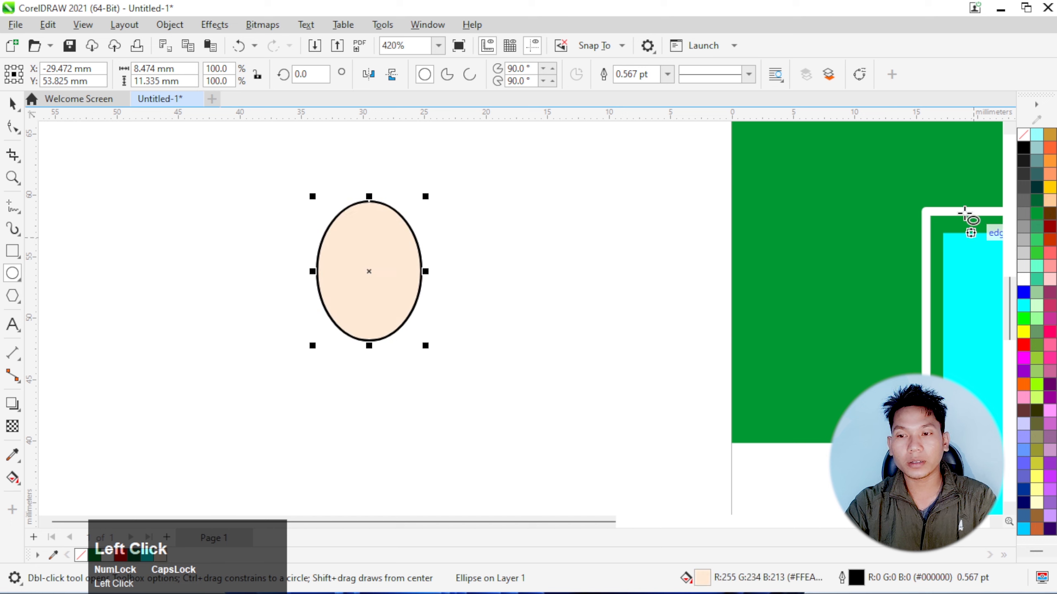
right_click(1024, 139)
click(967, 146)
scroll(302, 260, up, 3)
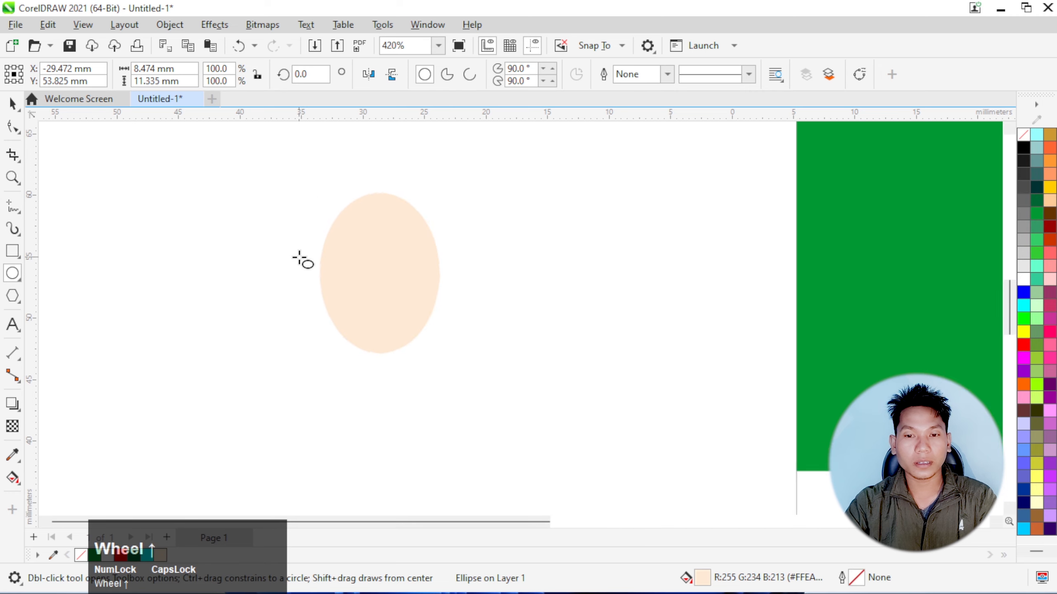
scroll(302, 260, down, 3)
scroll(357, 264, up, 2)
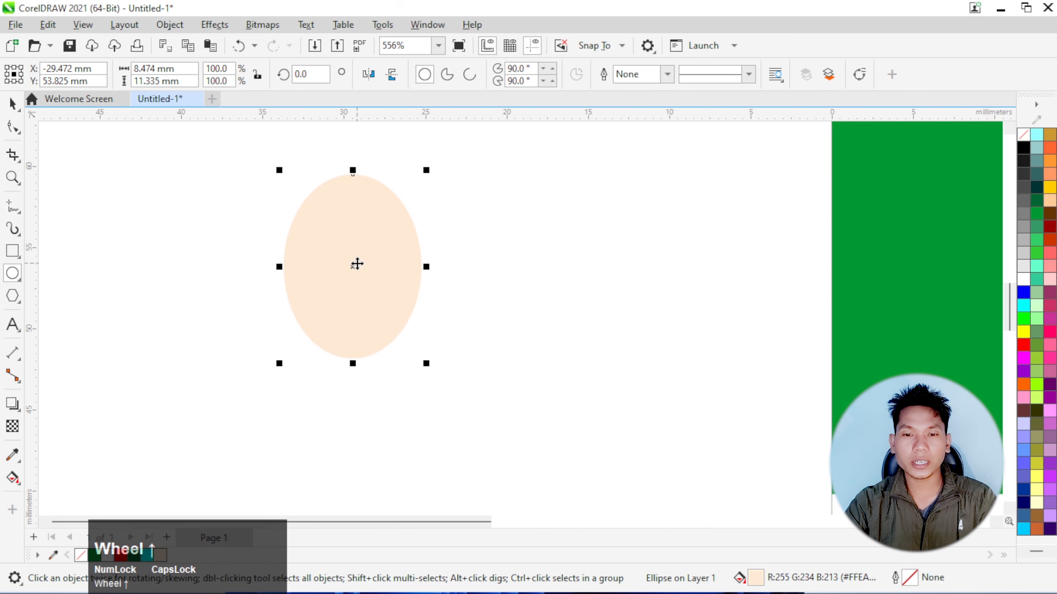
scroll(266, 259, up, 1)
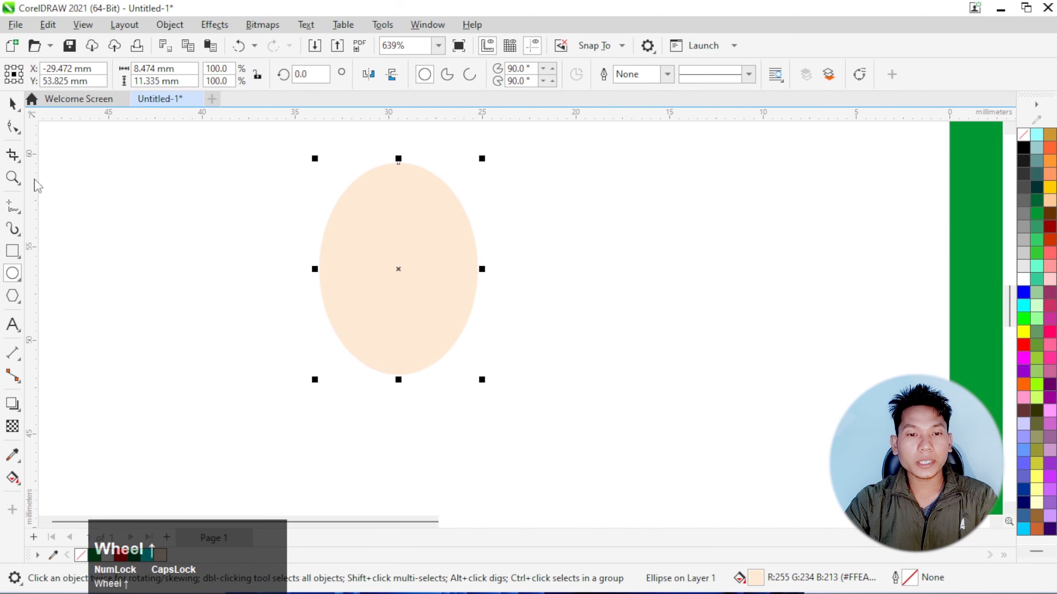
drag(12, 207, 71, 261)
scroll(401, 292, down, 1)
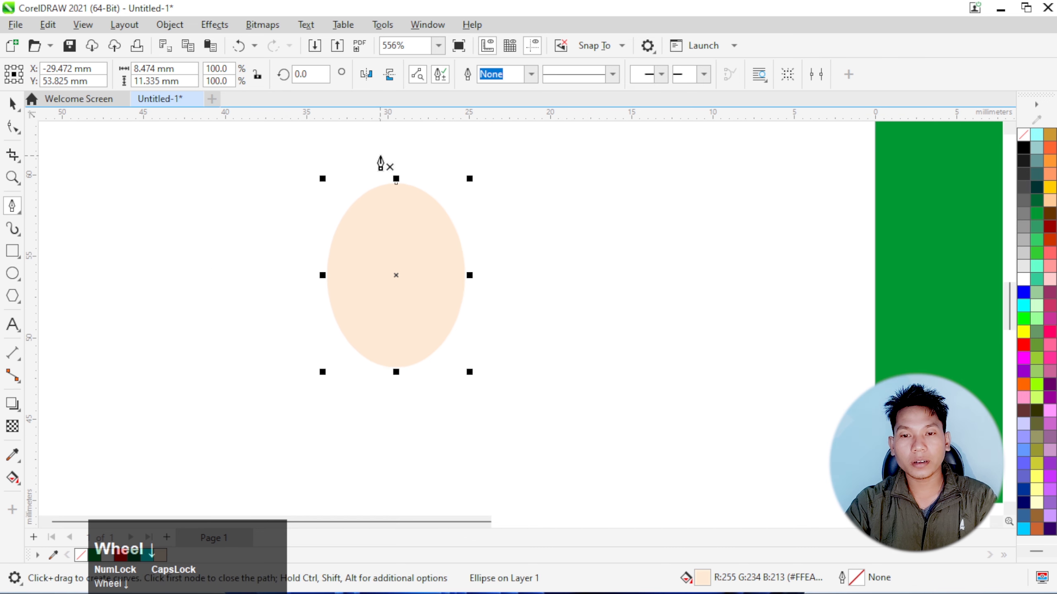
click(381, 155)
double_click(438, 179)
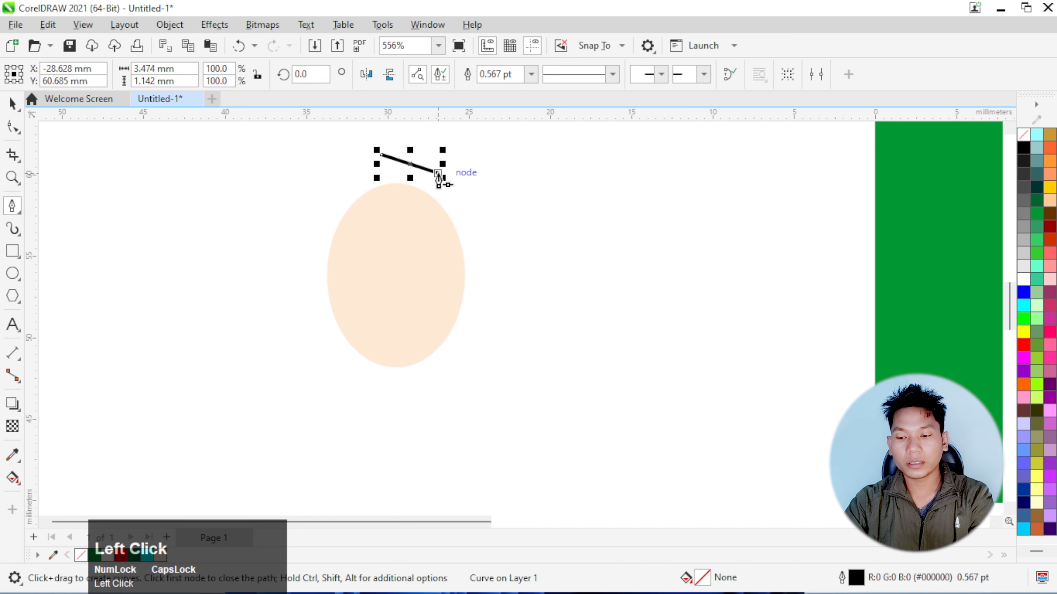
key(Delete)
Start a hair path with the Pen tool: a vertical segment about 2.2 mm long into the face's top, curving to its left side with a cusp node
scroll(372, 164, up, 1)
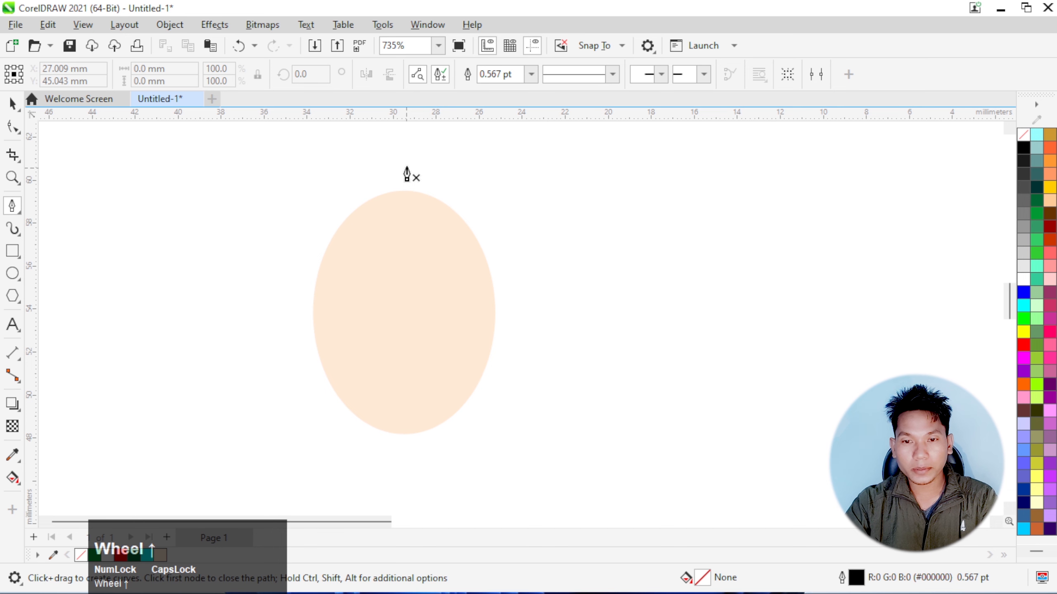
click(405, 153)
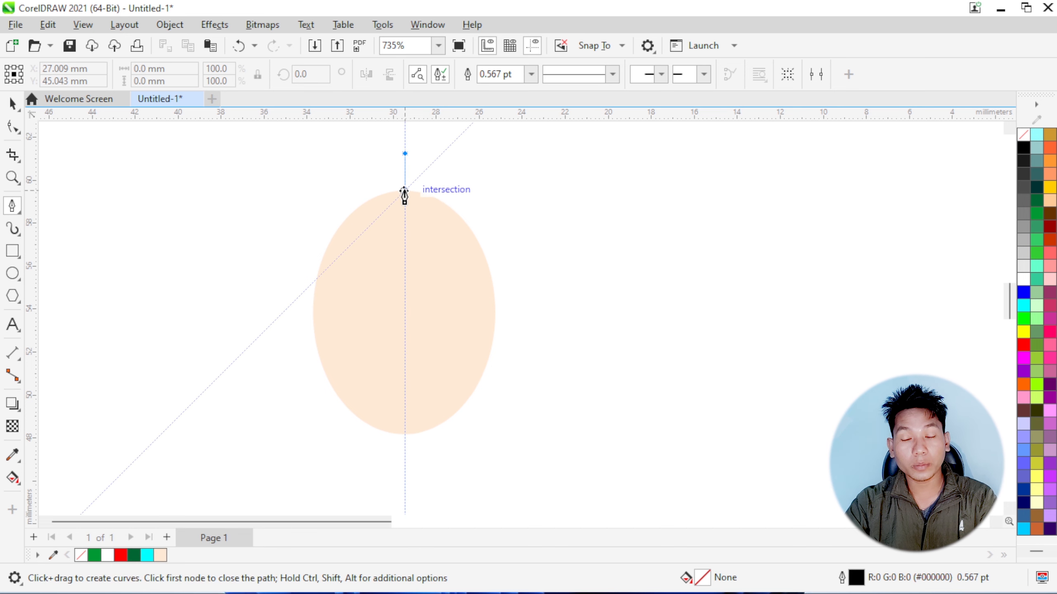
scroll(404, 196, up, 1)
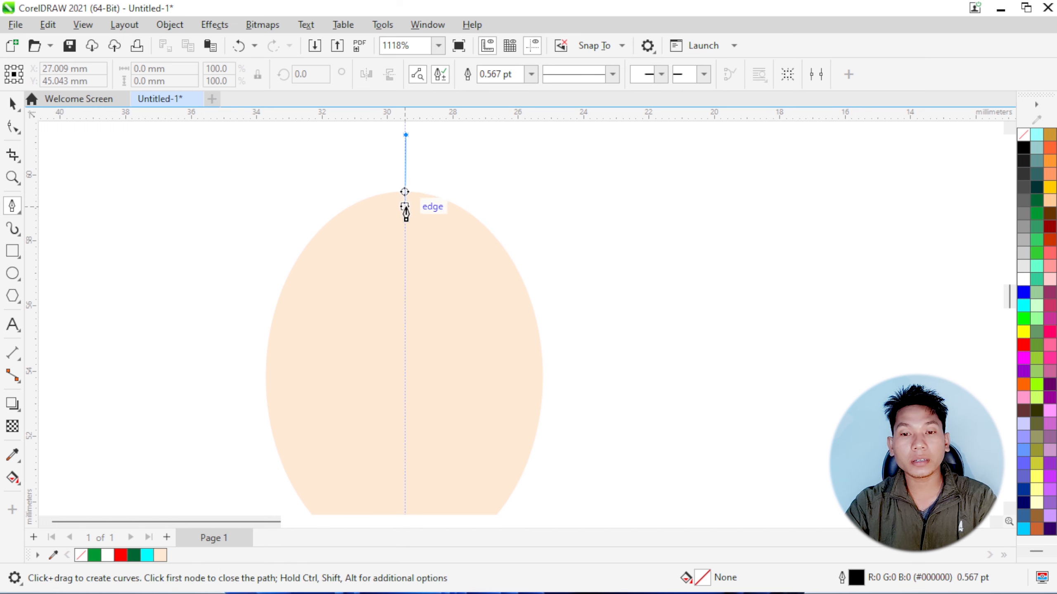
click(405, 206)
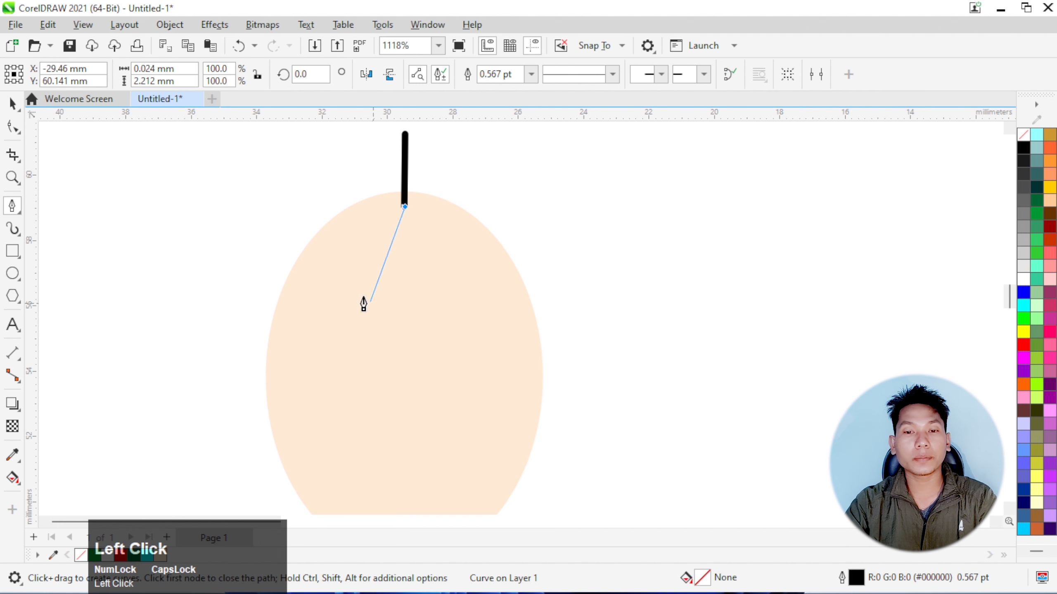
scroll(297, 346, down, 2)
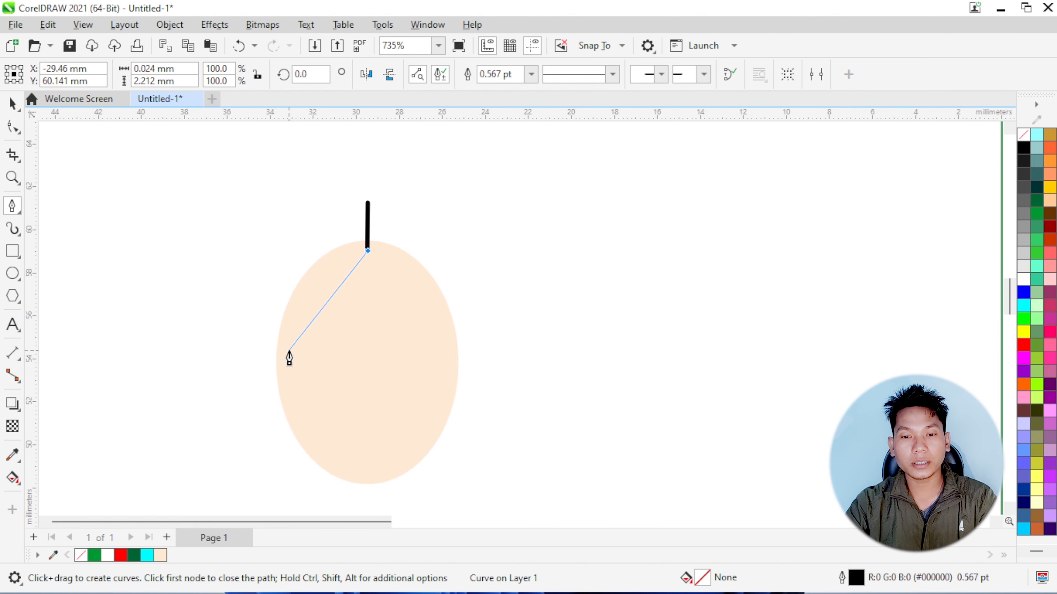
mouse_move(292, 355)
mouse_down()
mouse_move(275, 357)
mouse_move(214, 428)
mouse_up()
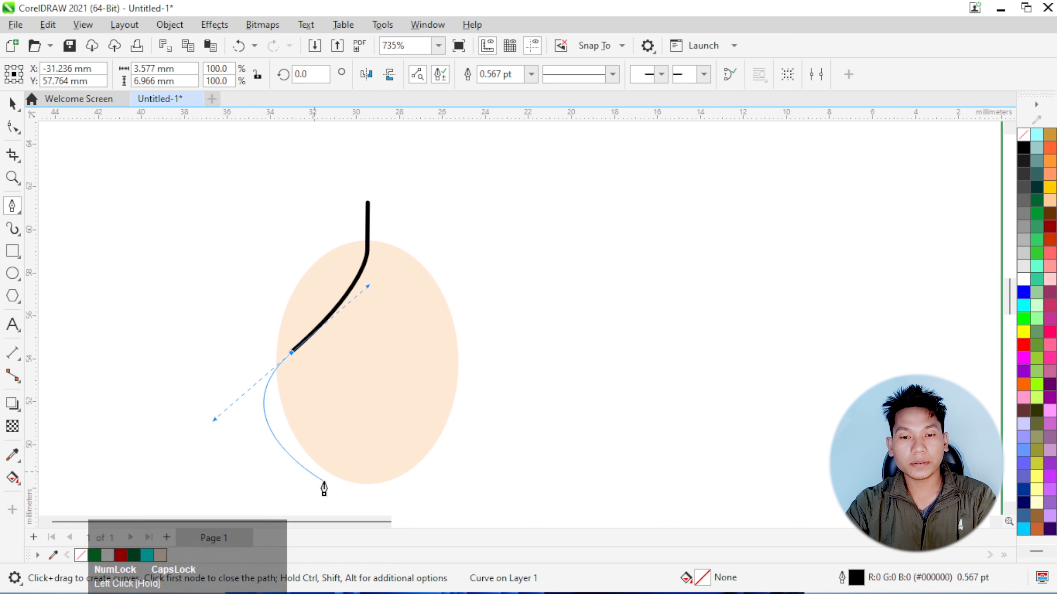
click(291, 353)
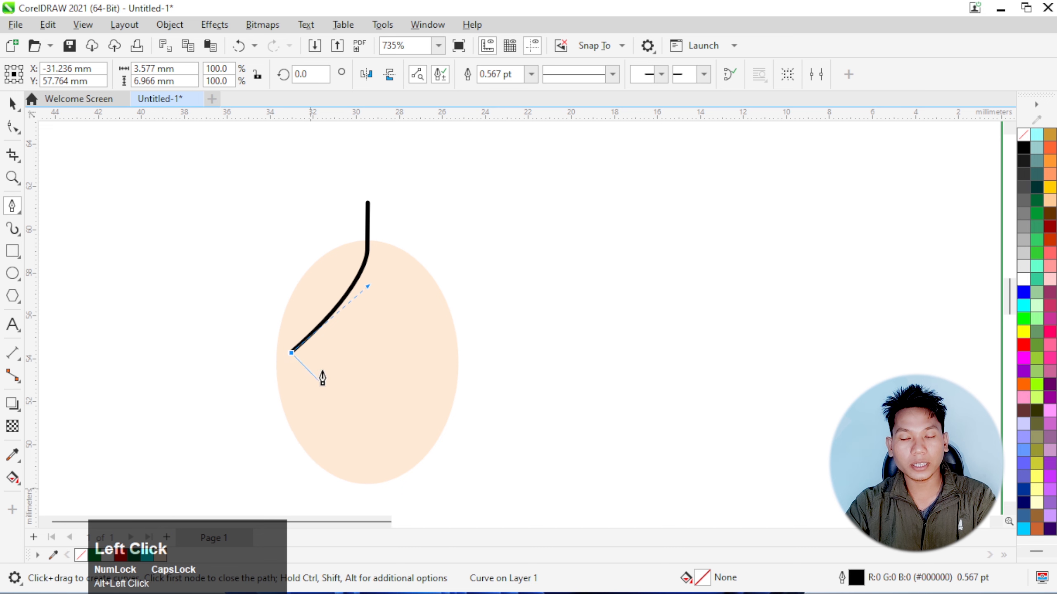
Extend the hair path with a curve bulging outside the face's left edge to a cusp node just below chin level
scroll(320, 376, down, 3)
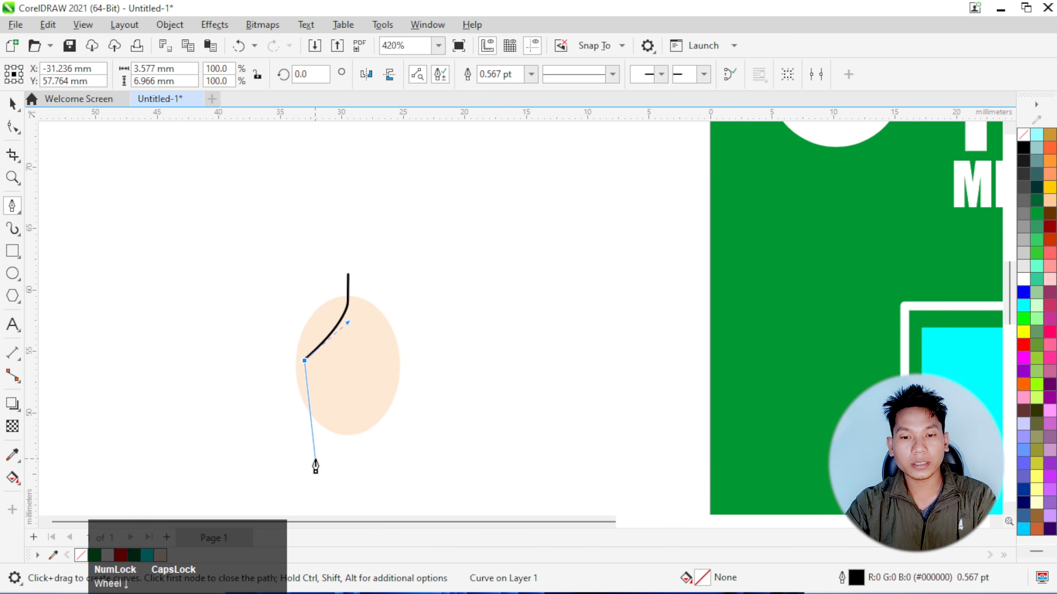
drag(318, 452, 366, 459)
key(alt)
click(317, 406)
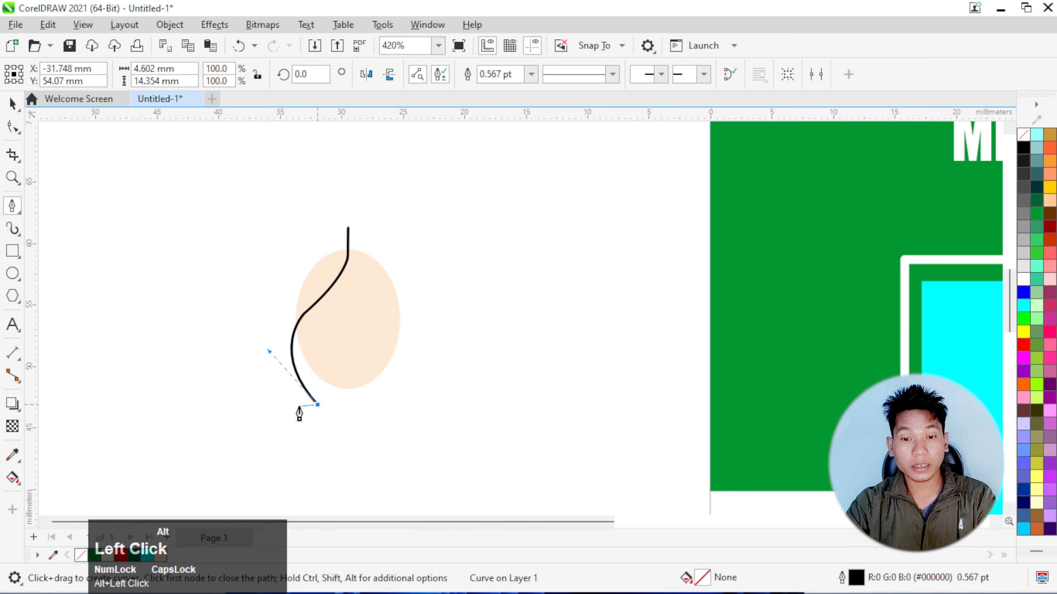
Draw the jagged strand tips at the lower end of the hair path, zigzagging outward to the left
scroll(308, 416, up, 1)
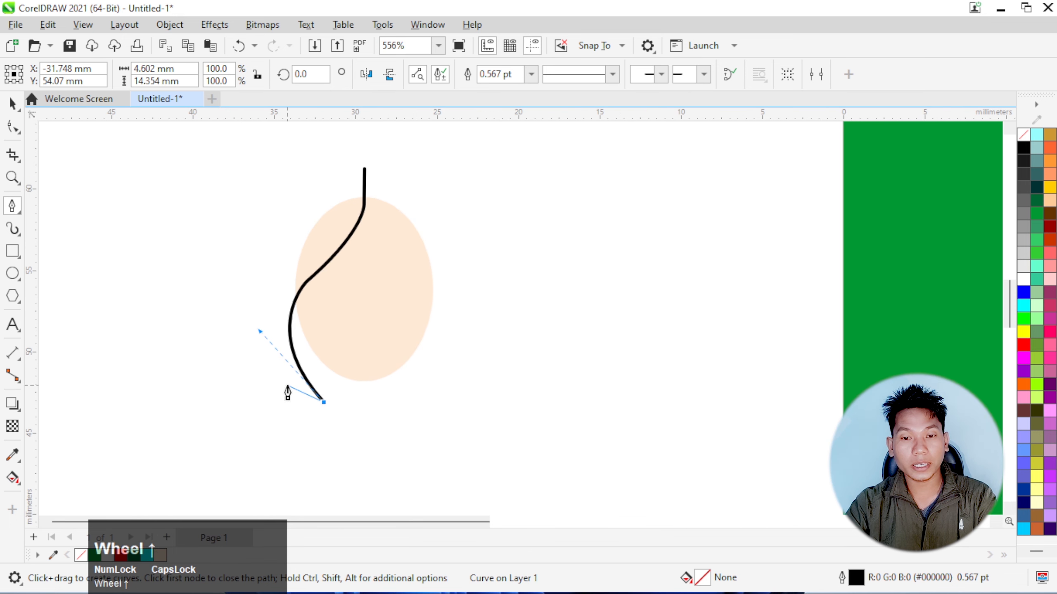
drag(287, 389, 282, 380)
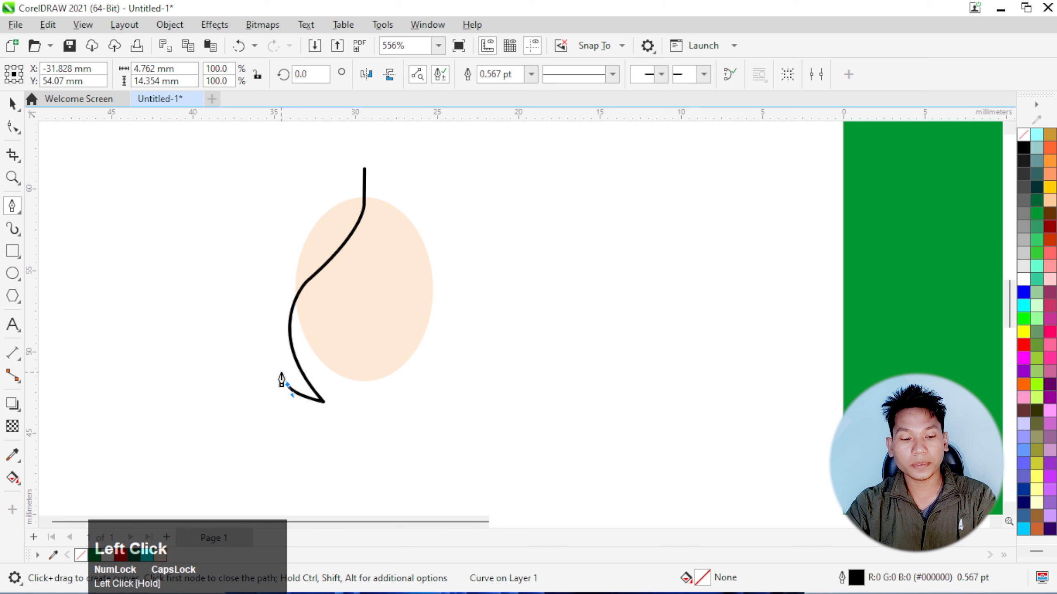
alt+click(287, 393)
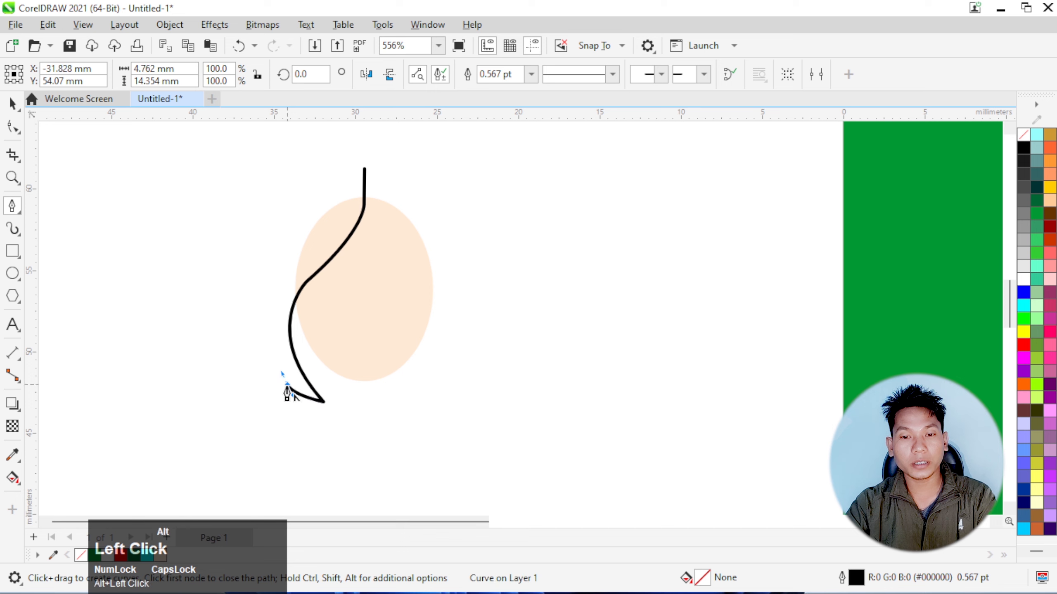
click(292, 402)
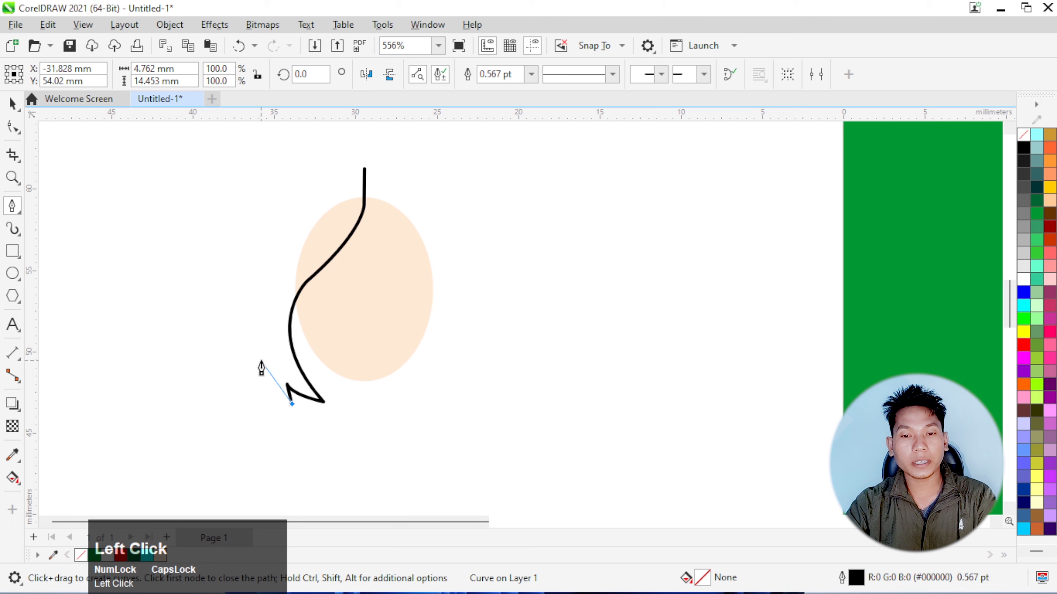
drag(262, 365, 255, 342)
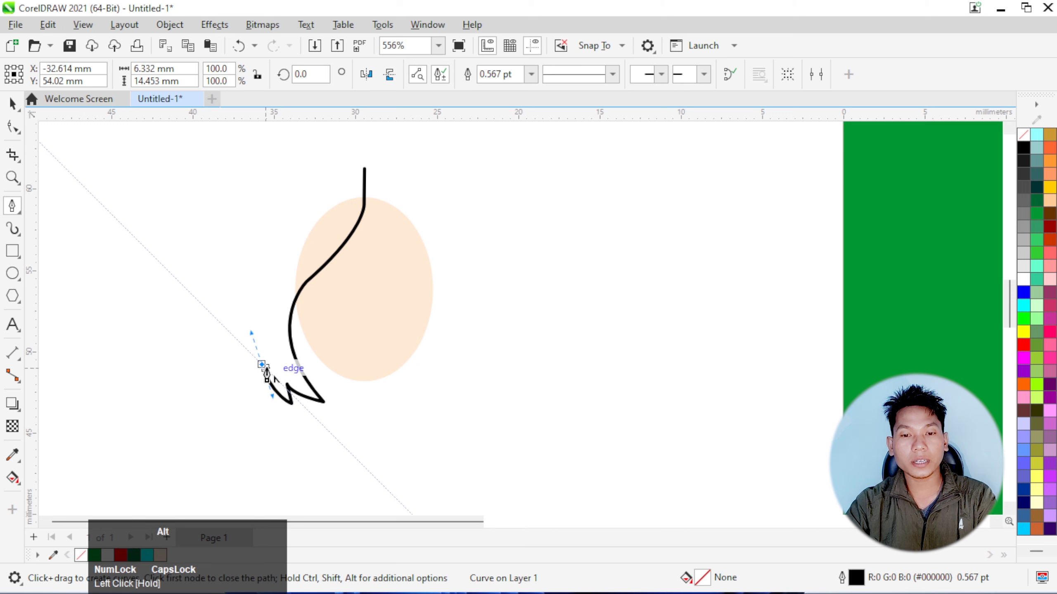
alt+click(262, 365)
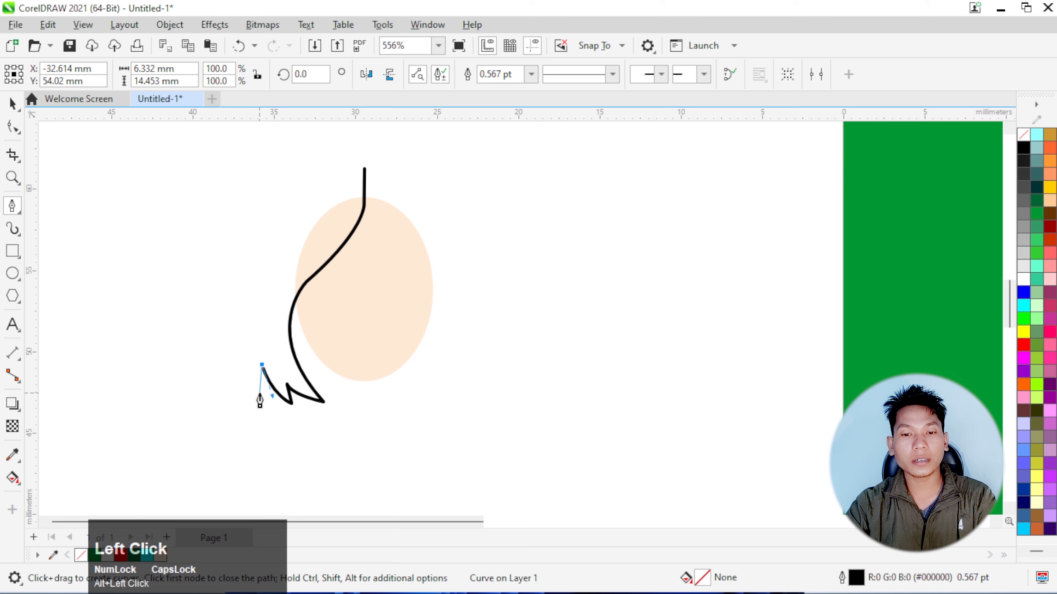
drag(260, 395, 259, 393)
Close the hair path with a broad outer curve back to its starting node above the face, making a shape about 7.5 × 14.6 mm
scroll(224, 358, down, 1)
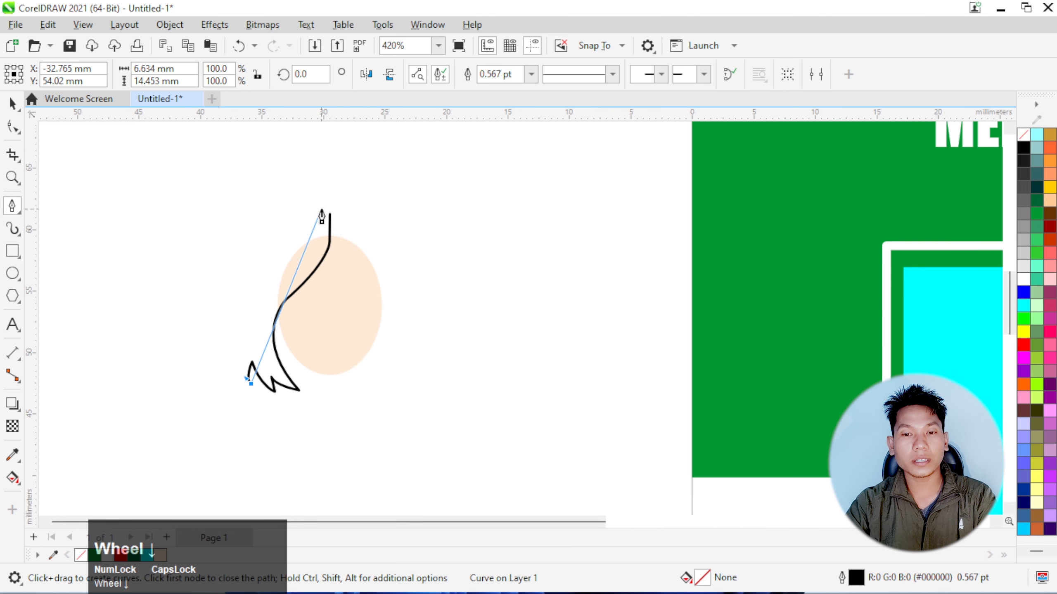
mouse_move(331, 215)
mouse_down()
mouse_move(188, 270)
mouse_move(166, 208)
mouse_move(191, 205)
mouse_move(191, 191)
mouse_up()
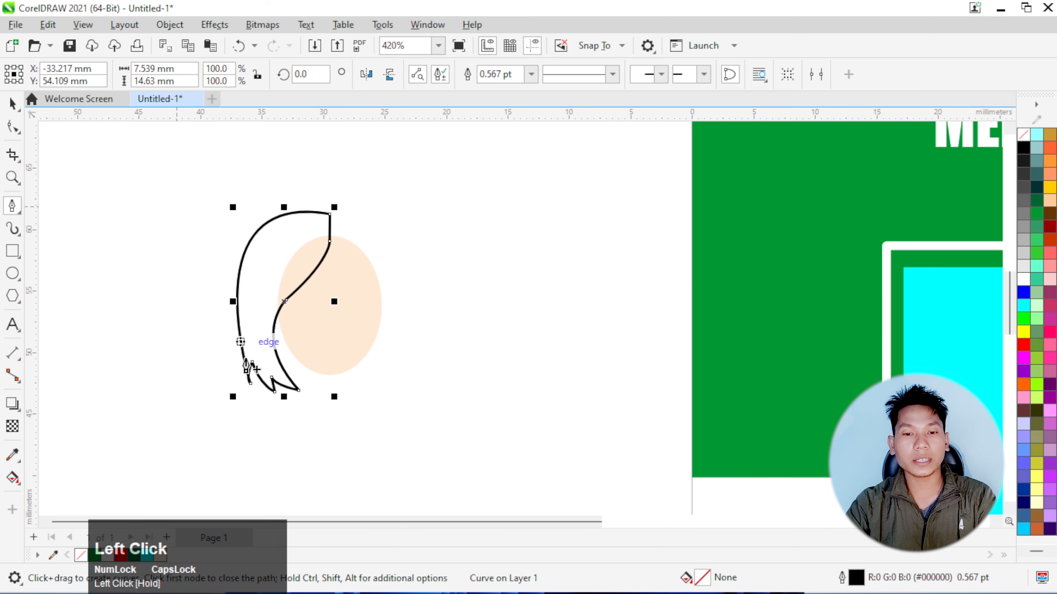
scroll(249, 372, up, 1)
scroll(249, 377, up, 3)
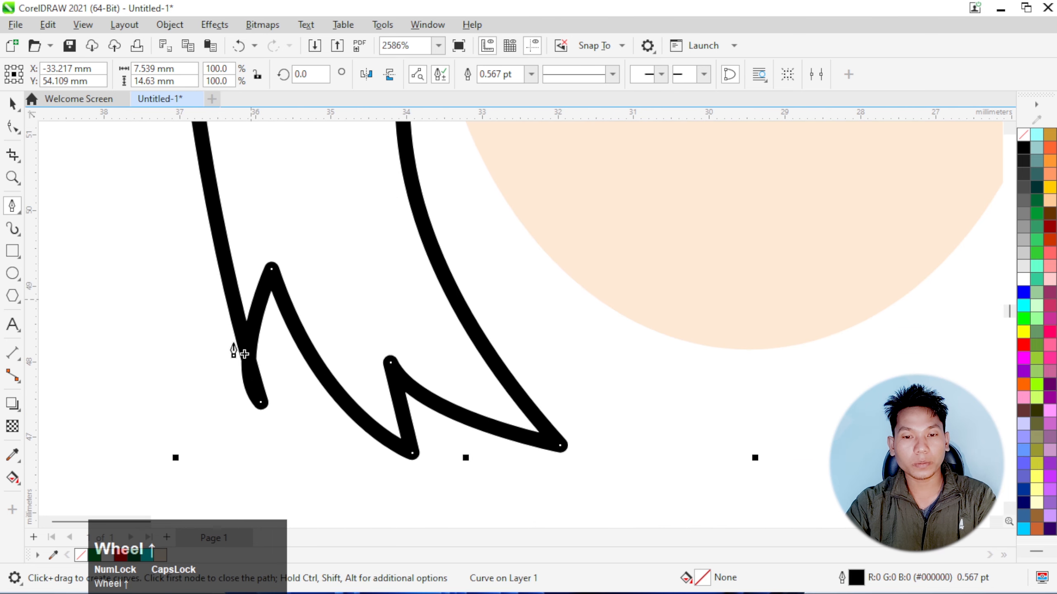
scroll(266, 348, down, 4)
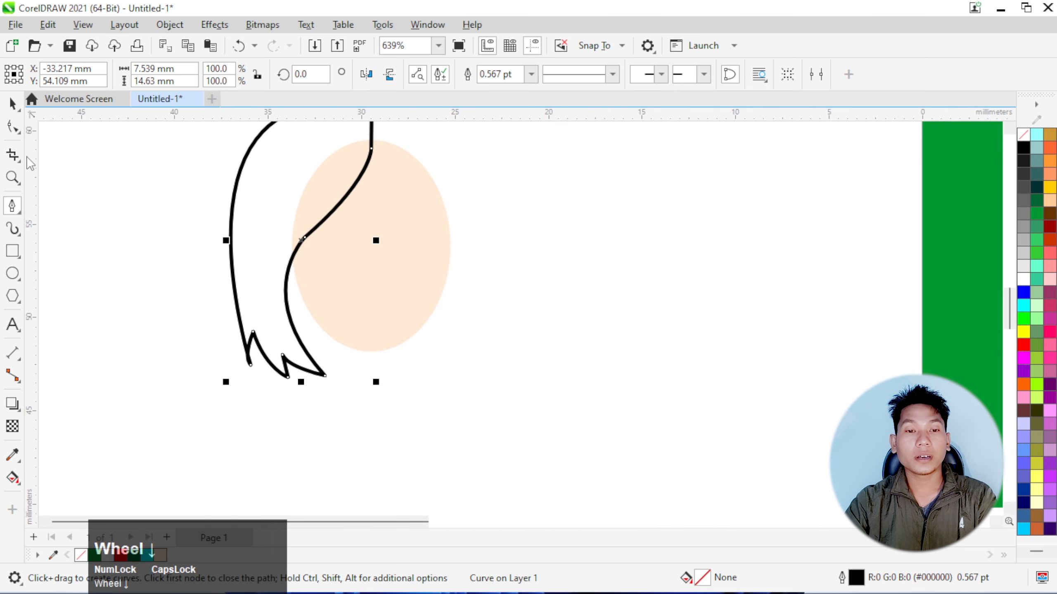
Fill the hair shape with dark grey (#333333) and remove its outline
click(1022, 166)
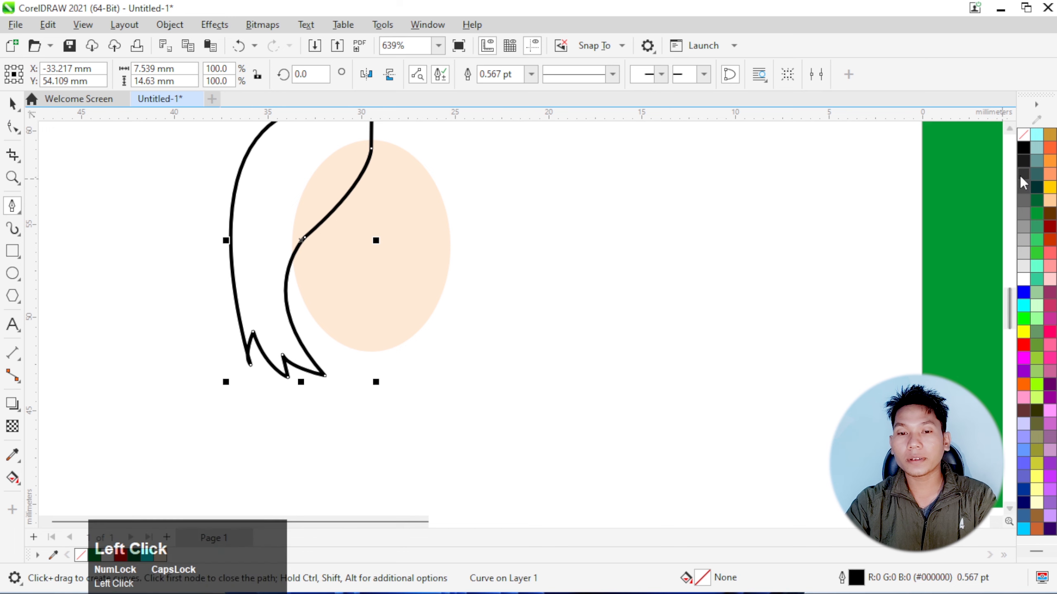
right_click(1023, 135)
click(1007, 145)
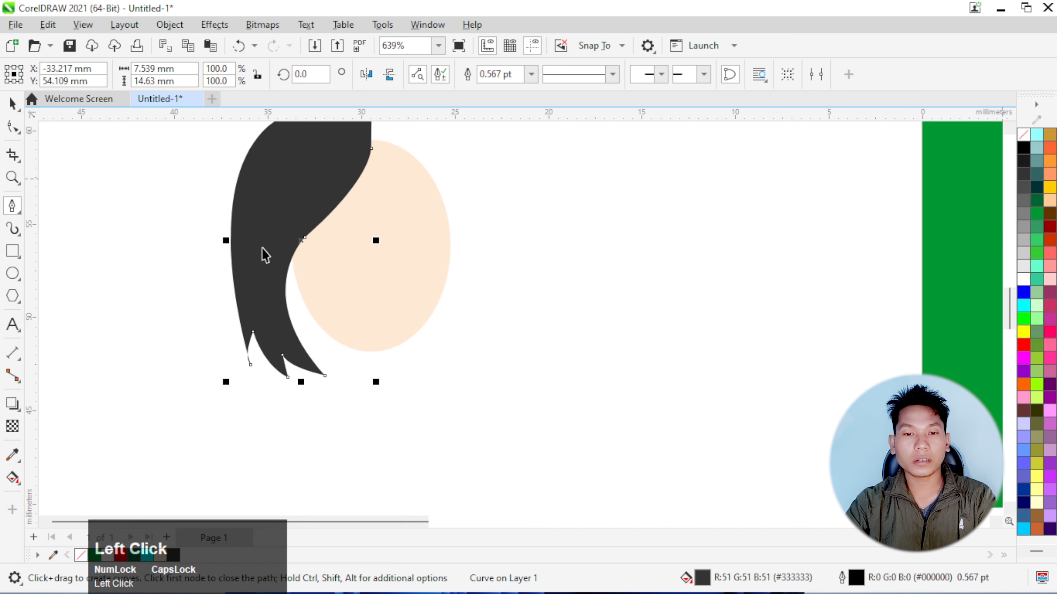
Reshape the curve handle at the outermost strand tip of the hair so its two edges stop crossing
click(12, 126)
scroll(260, 415, up, 5)
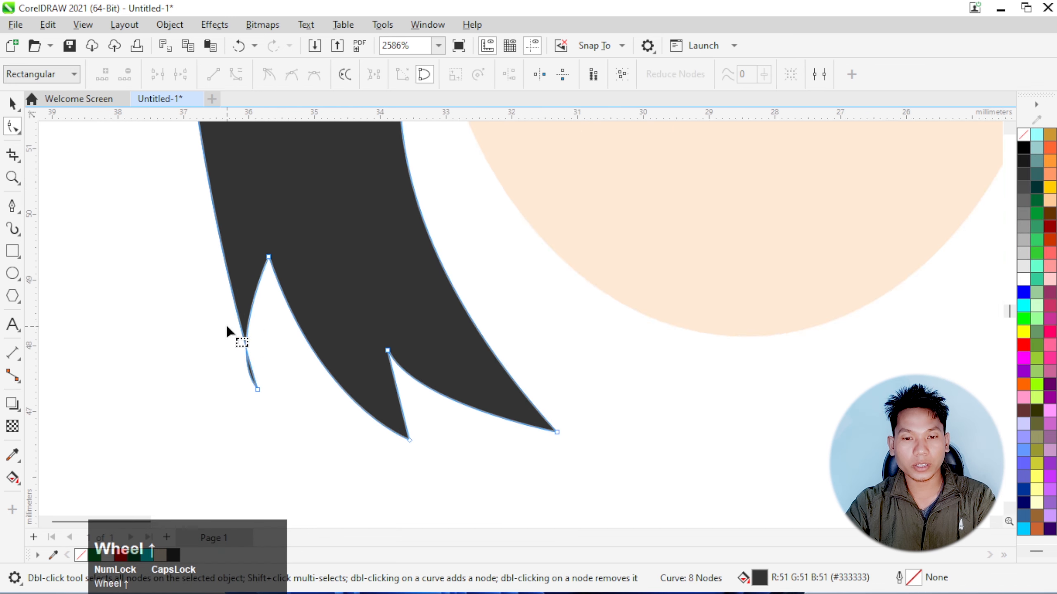
click(282, 451)
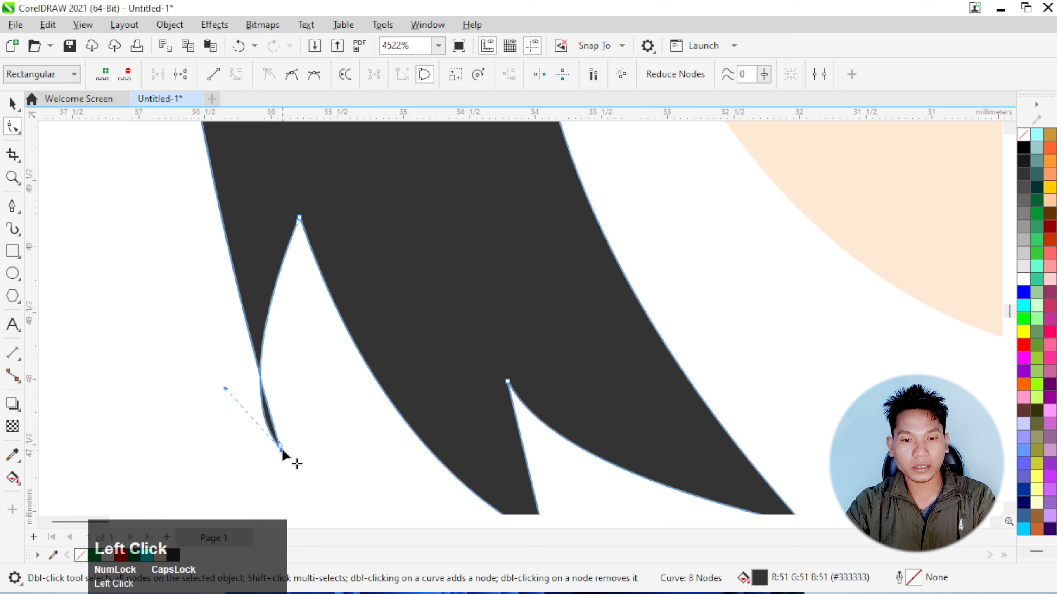
drag(226, 391, 262, 380)
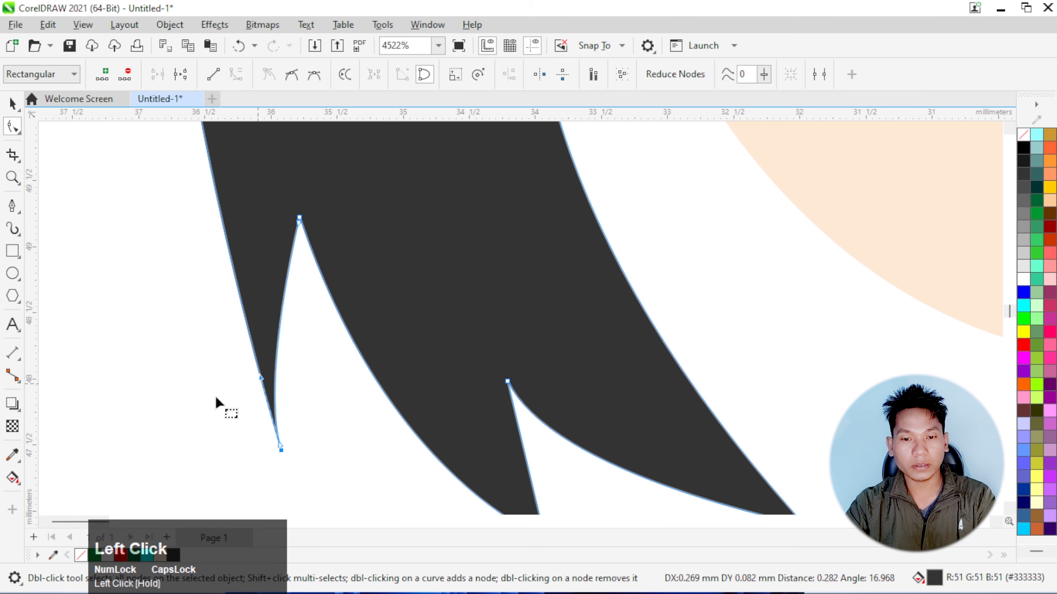
click(223, 398)
scroll(224, 399, down, 6)
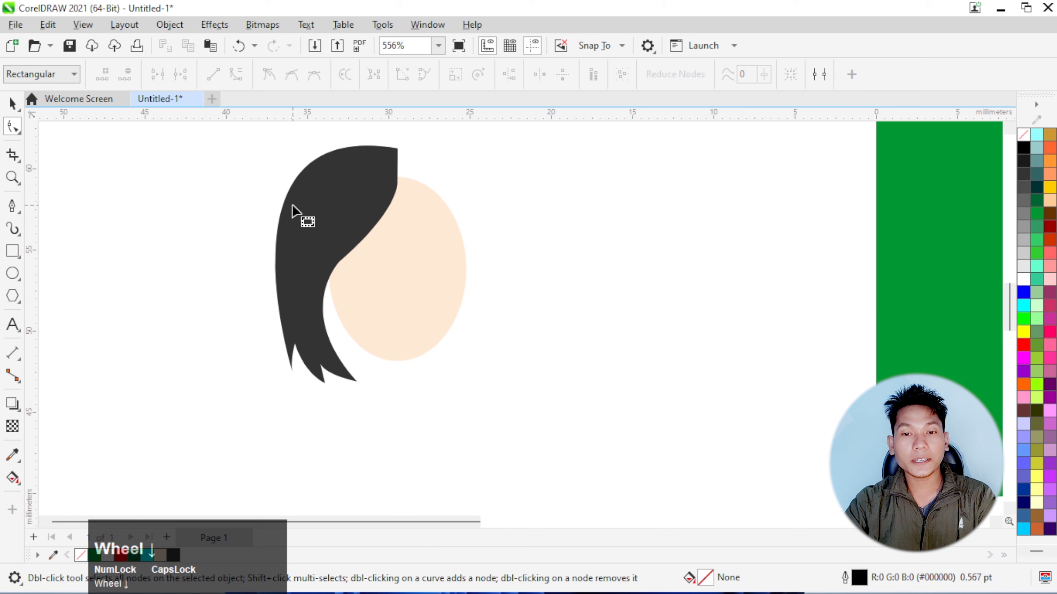
Shift all the lower nodes of the hair shape together toward the face, bringing its inner edge up against the cheek
click(11, 103)
click(301, 273)
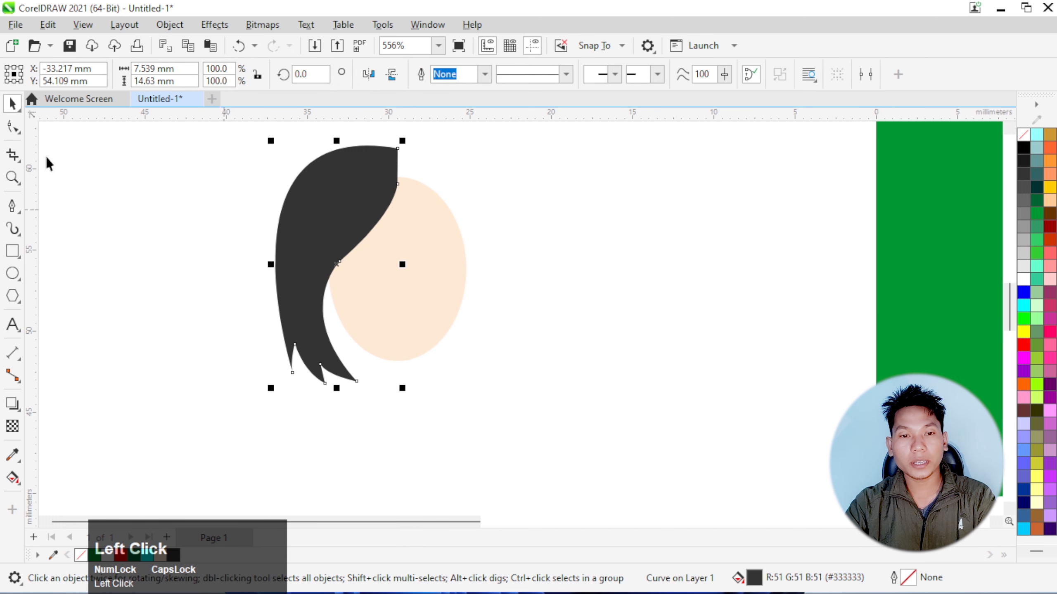
click(12, 126)
drag(418, 425, 232, 318)
drag(357, 384, 371, 383)
click(391, 431)
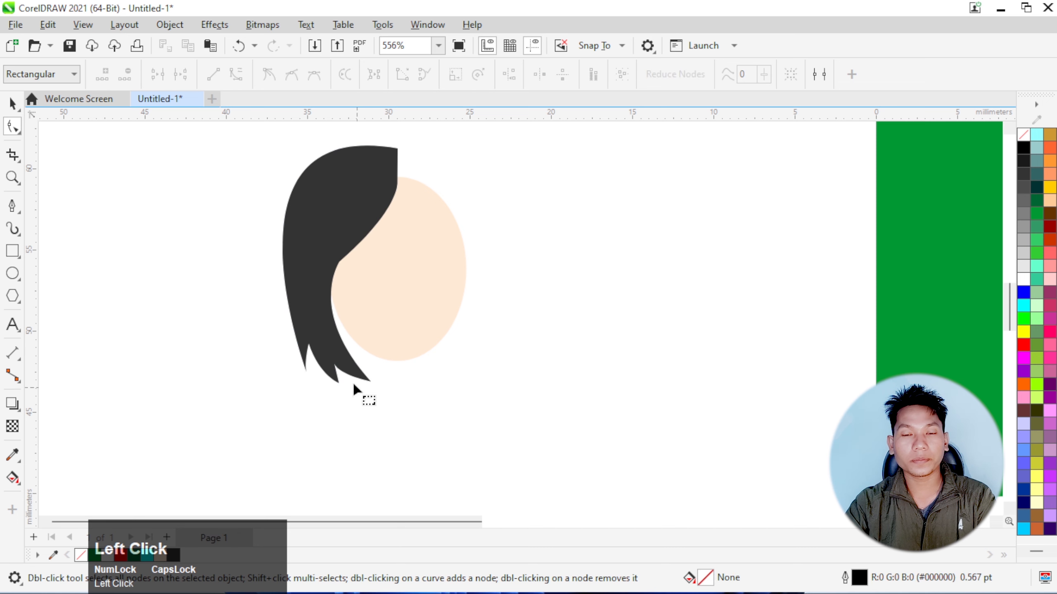
Create a horizontally mirrored copy of the hair shape on the other side of the face
key(space)
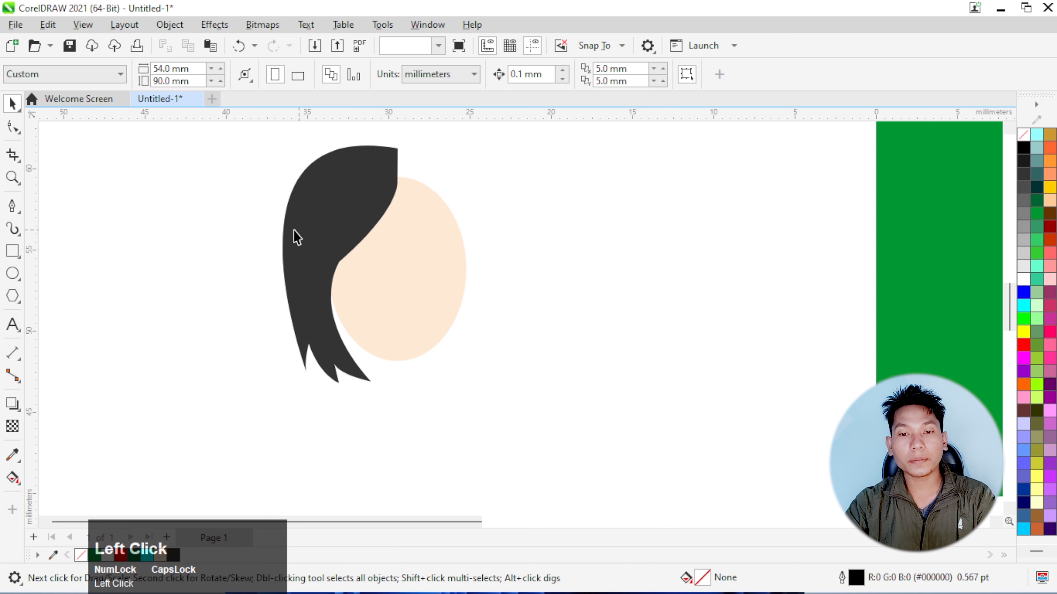
click(287, 272)
drag(275, 263, 425, 266)
ctrl+right_click(424, 265)
click(627, 286)
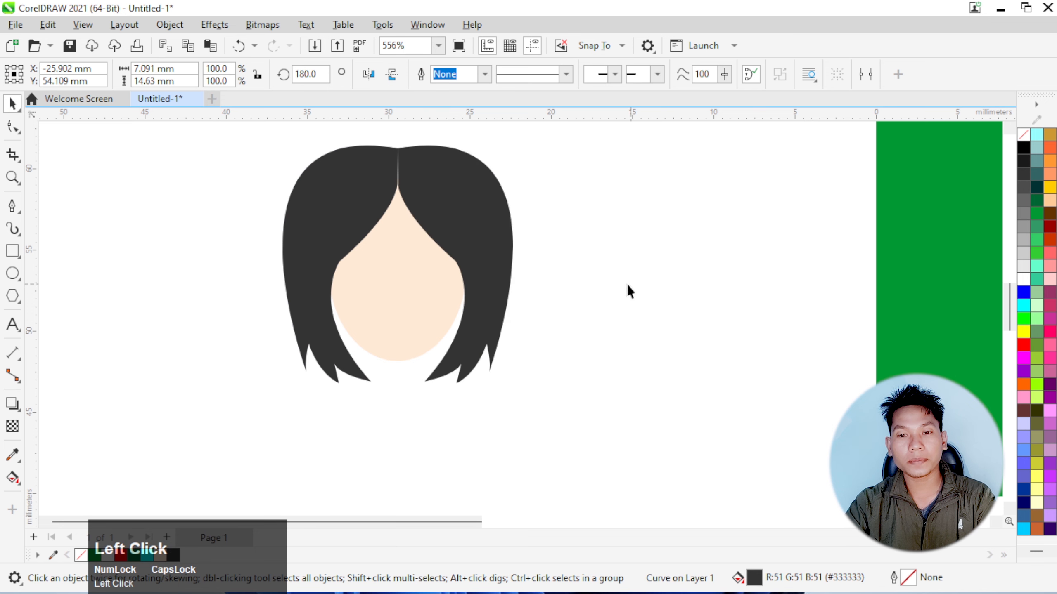
Nudge the mirrored hair half 0.2 mm left to close the gap at the parting
click(501, 284)
key(Left)
key(Left)
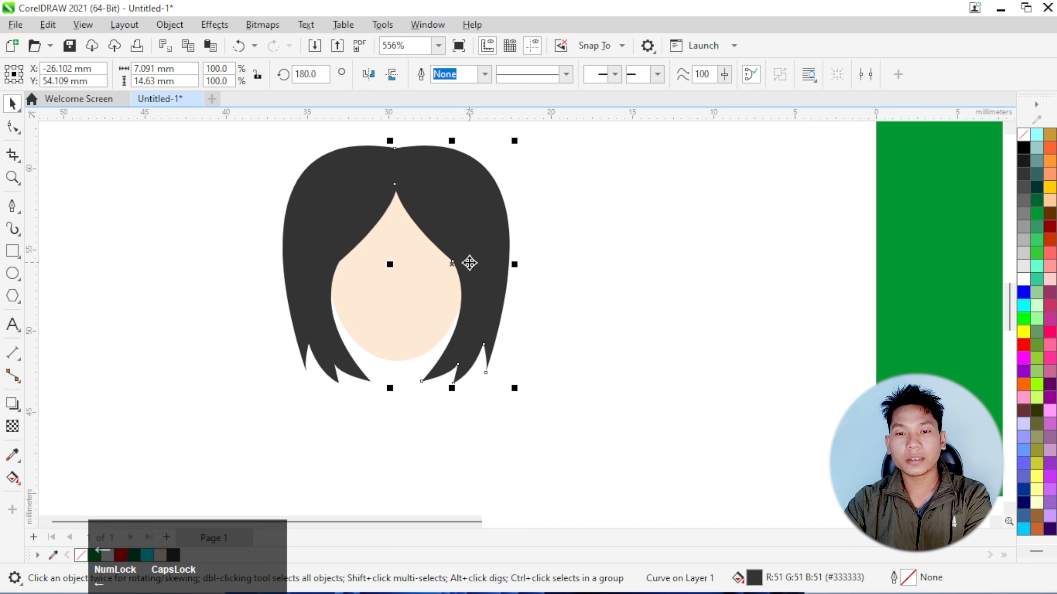
click(570, 203)
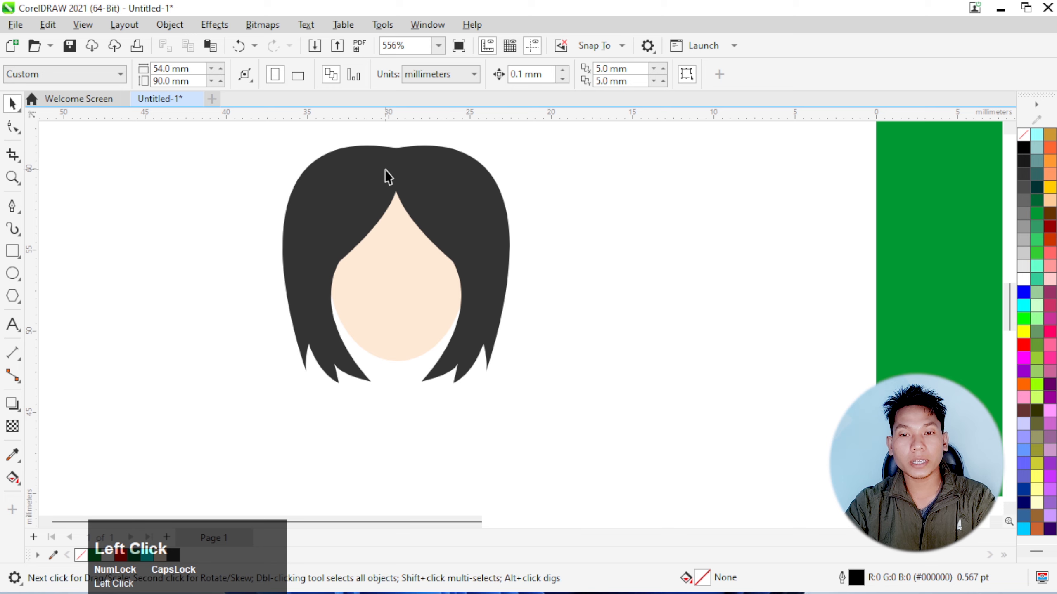
Raise the top parting node of the left hair half slightly and pull its curve handle in to slim the outer edge
scroll(378, 157, down, 1)
scroll(378, 153, up, 3)
click(382, 225)
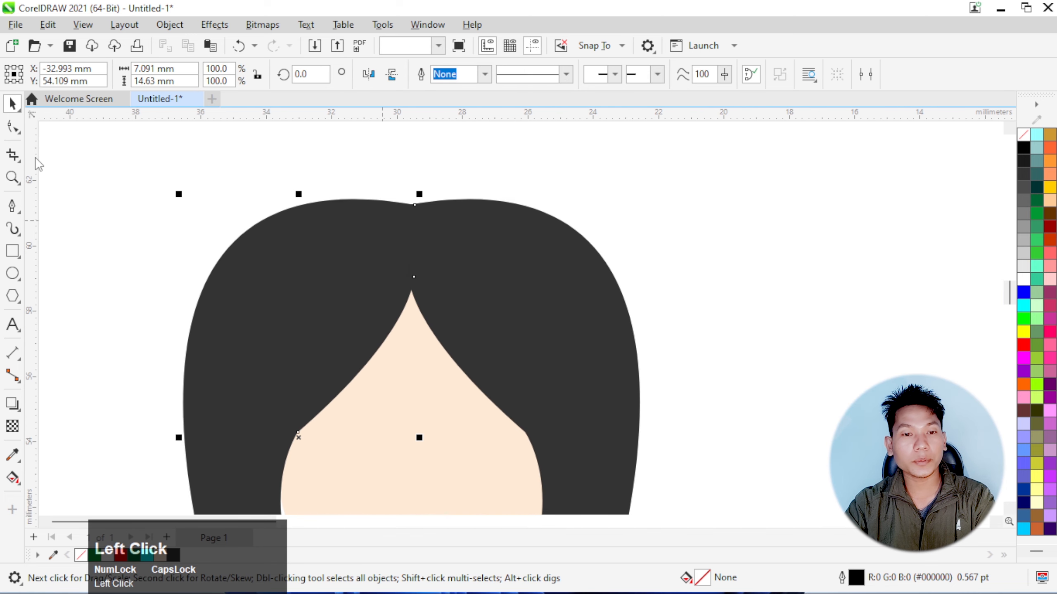
click(12, 128)
click(411, 206)
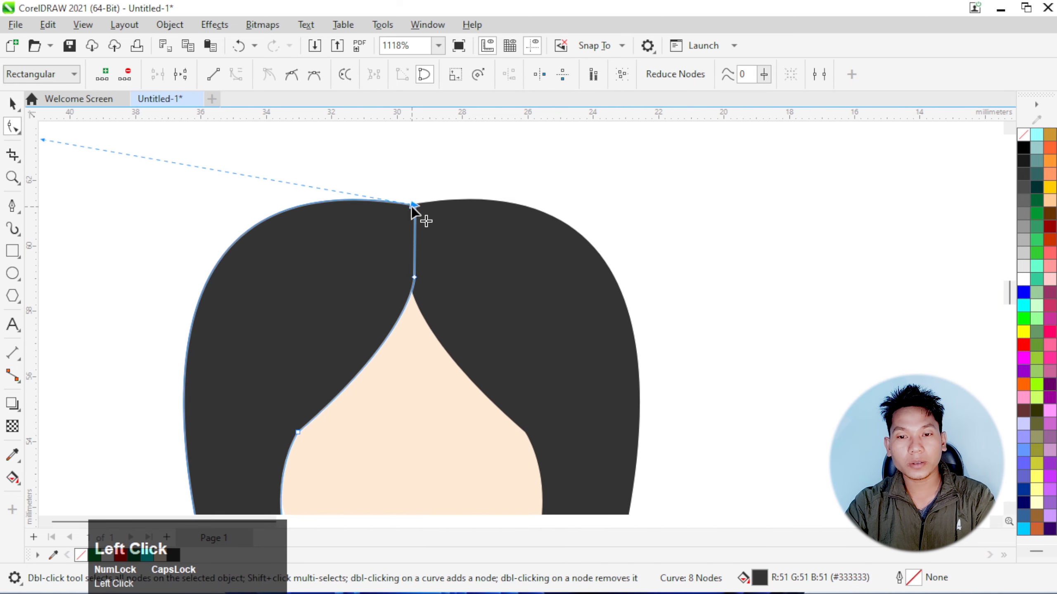
drag(412, 203, 412, 194)
scroll(338, 235, down, 2)
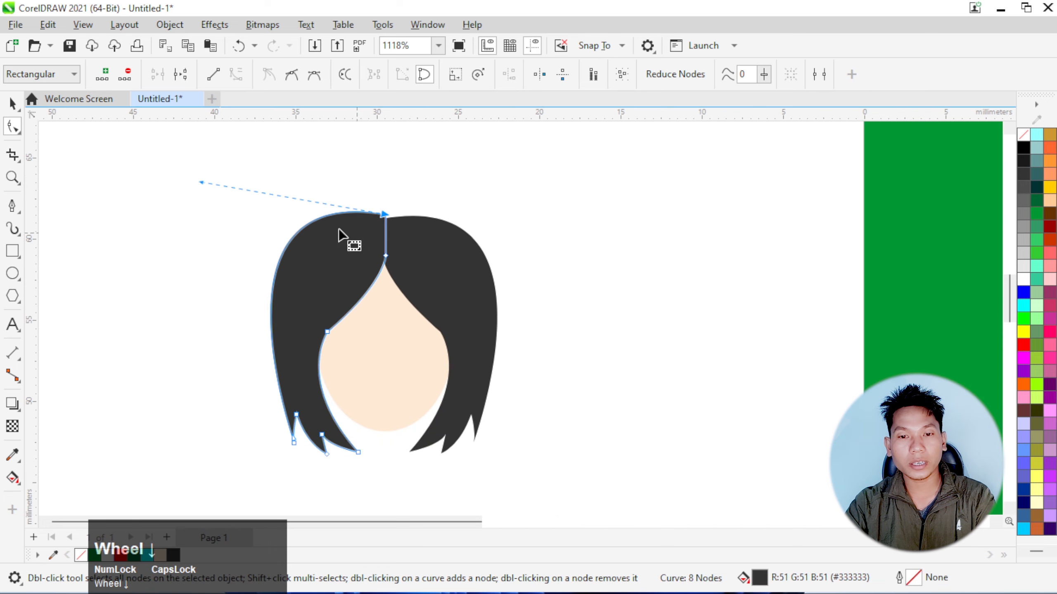
drag(202, 183, 215, 189)
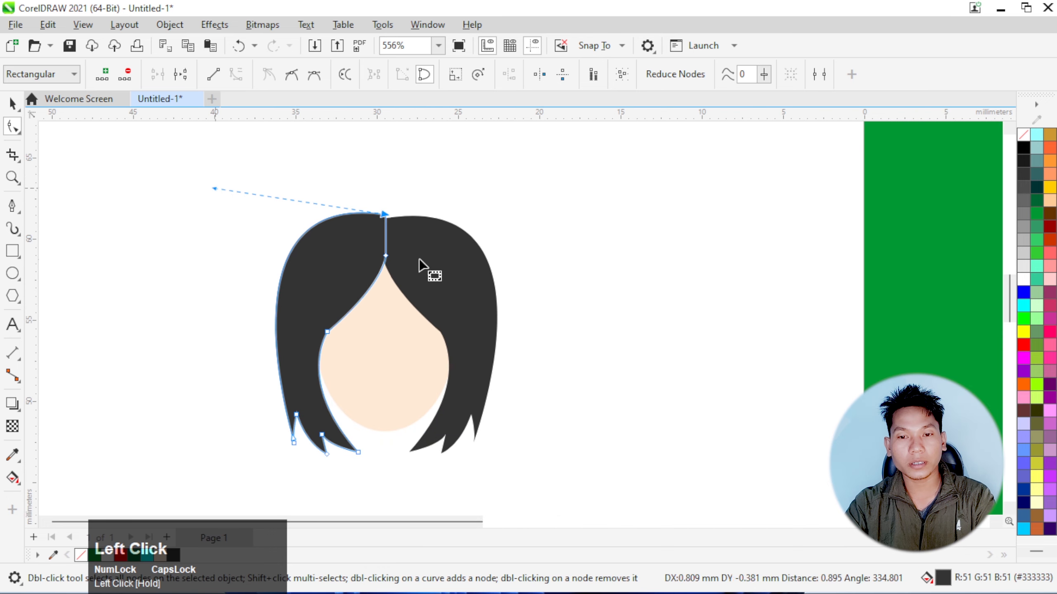
Raise the right hair half's top parting node to match the left half and lower its curve handle to slim the outer edge
scroll(406, 230, up, 3)
click(319, 203)
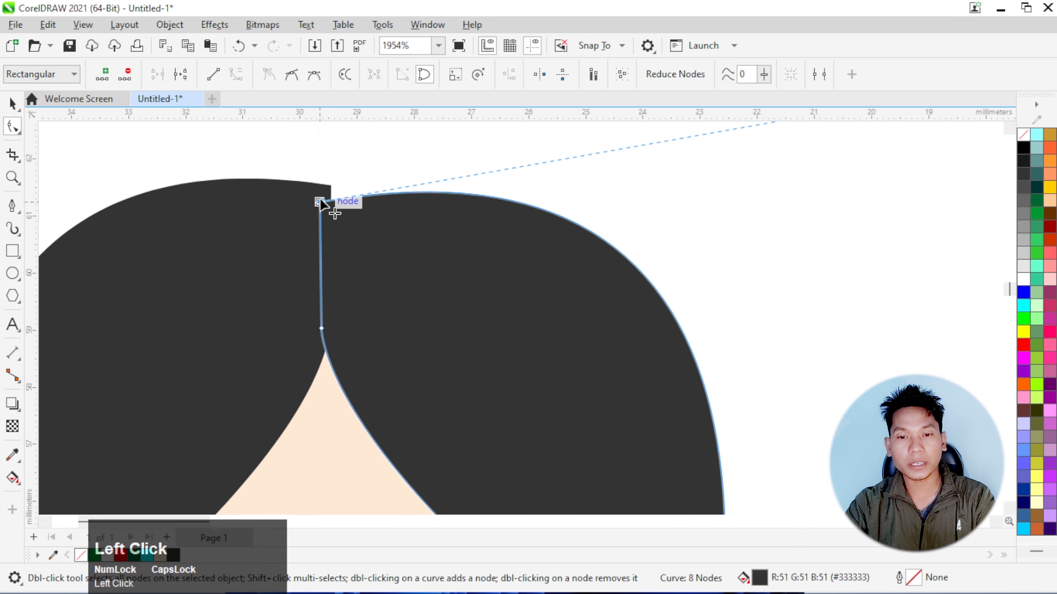
drag(320, 204, 321, 192)
scroll(333, 198, down, 2)
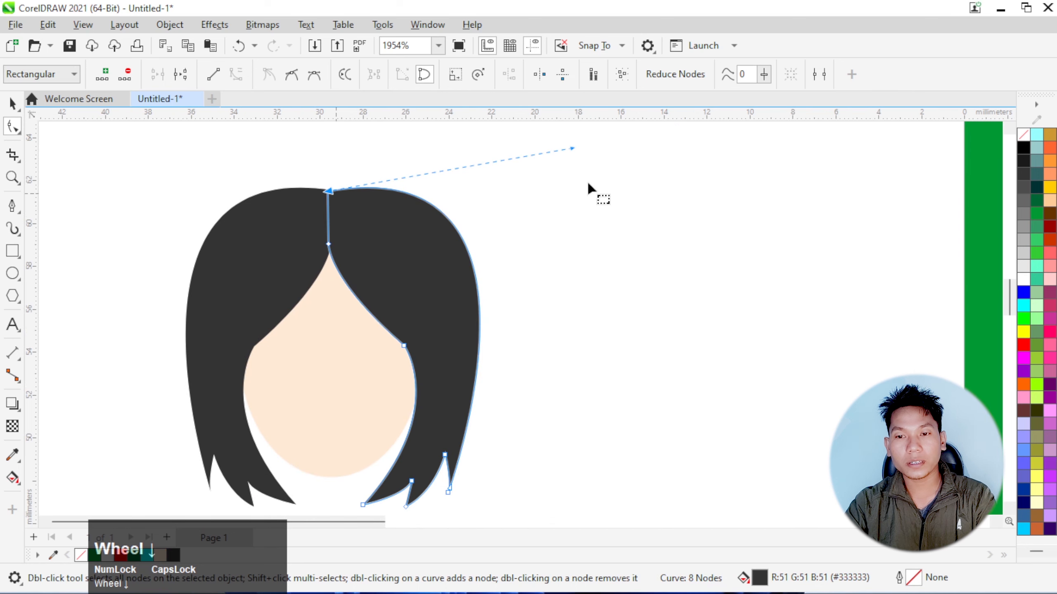
drag(573, 148, 560, 176)
click(599, 247)
scroll(598, 248, down, 4)
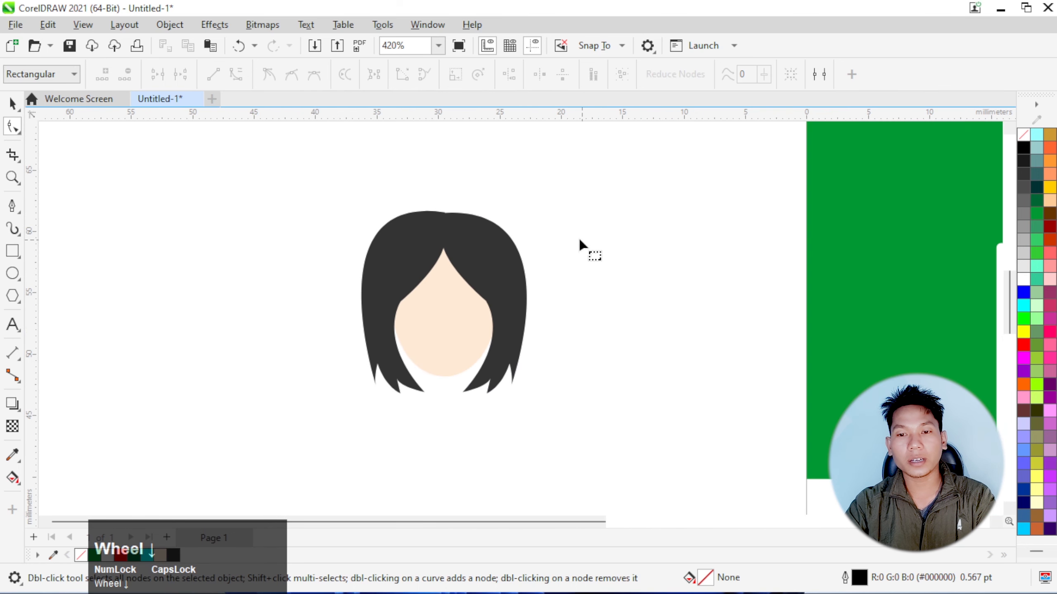
Bend the right hair half's inner edge between the parting and temple outward to expose more of the forehead
scroll(483, 263, up, 4)
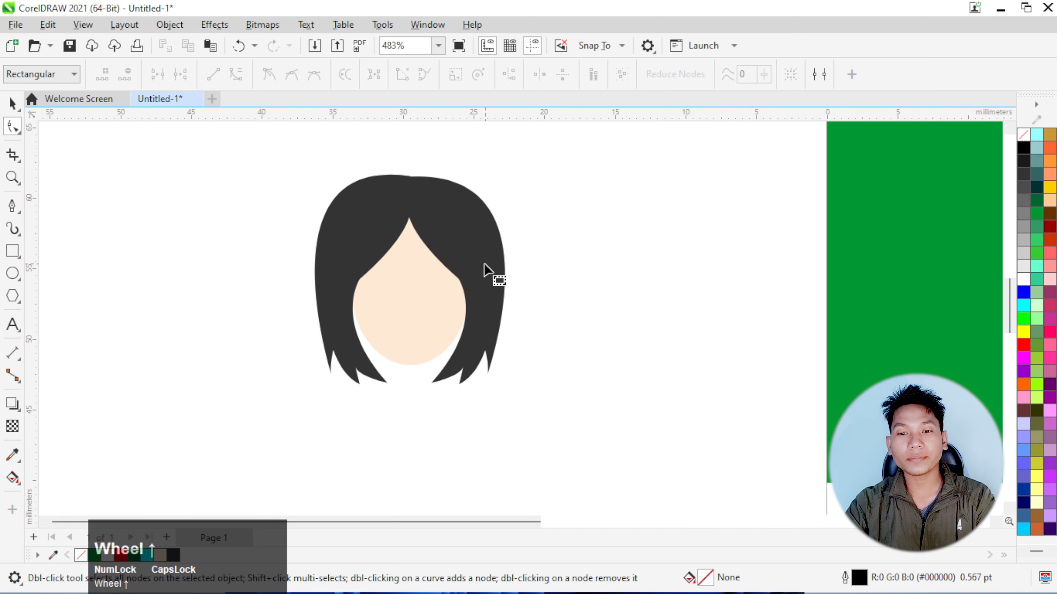
click(482, 262)
scroll(478, 264, up, 4)
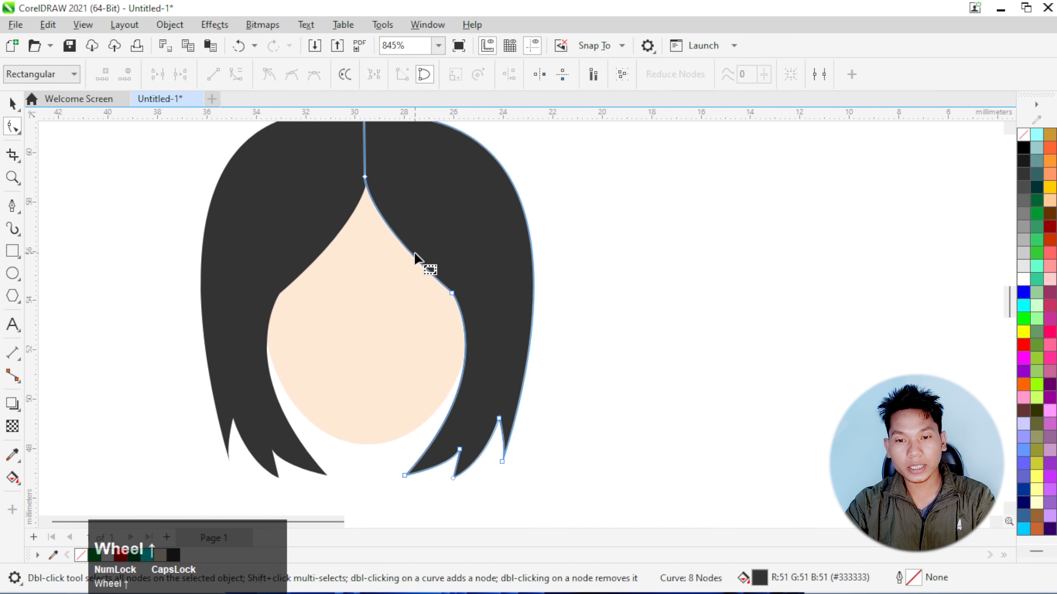
drag(414, 255, 431, 248)
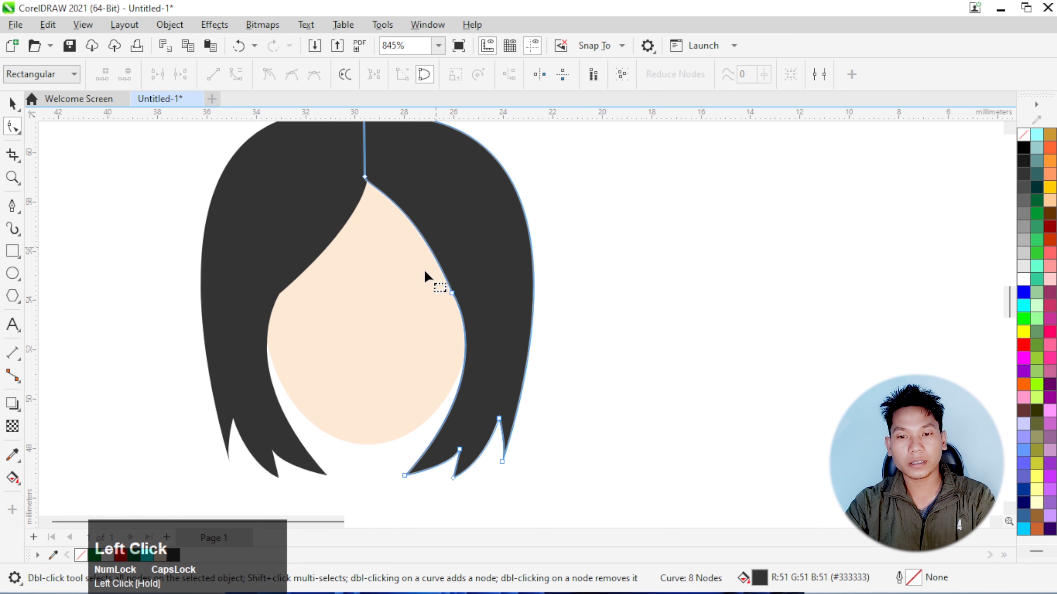
scroll(418, 277, down, 3)
click(566, 294)
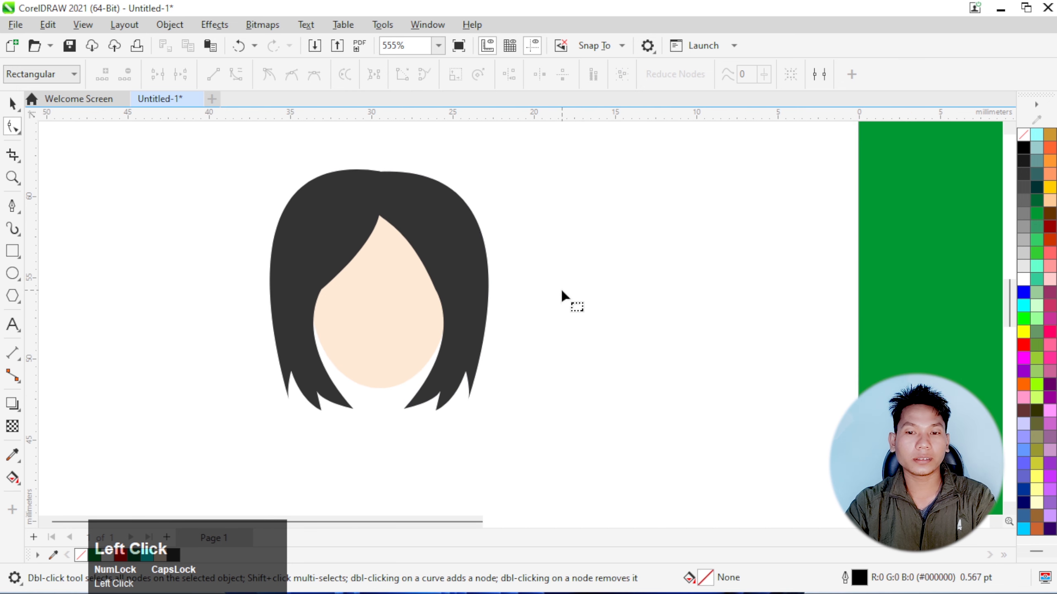
scroll(453, 275, up, 2)
scroll(420, 278, down, 3)
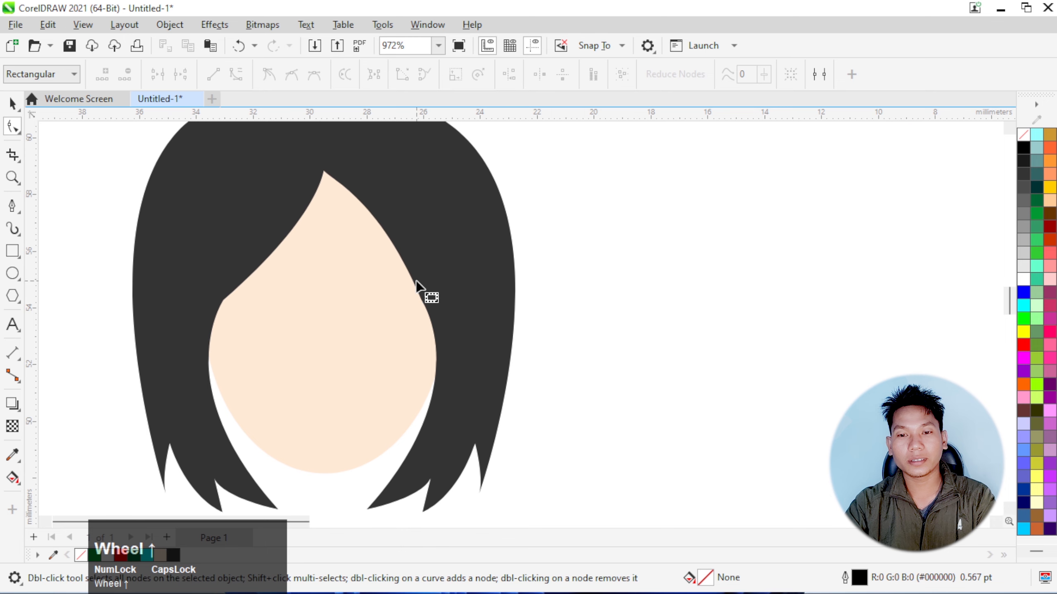
scroll(454, 291, down, 4)
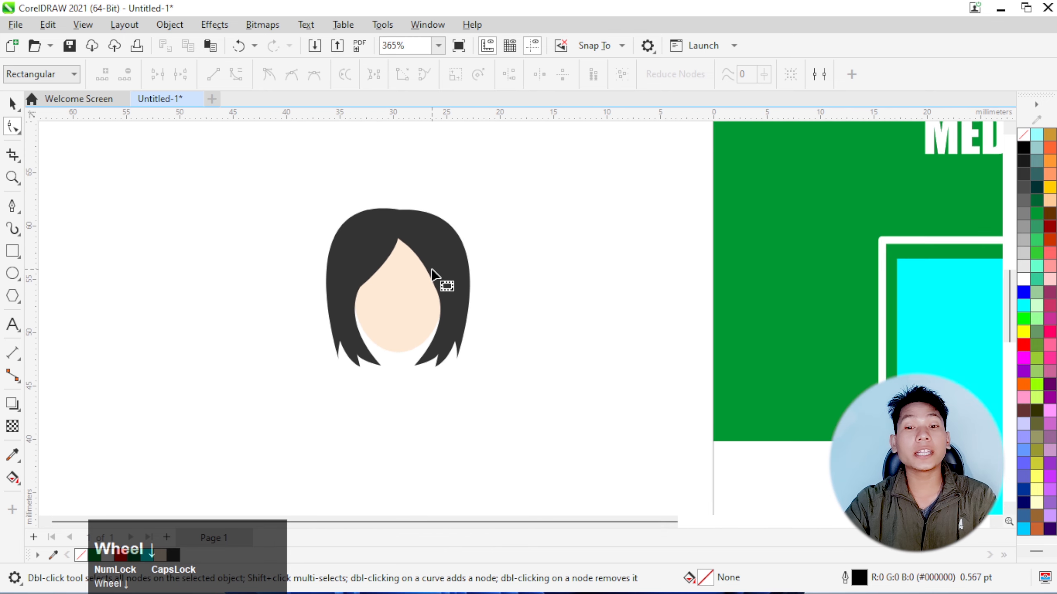
scroll(442, 279, down, 1)
scroll(447, 299, up, 2)
scroll(448, 300, down, 3)
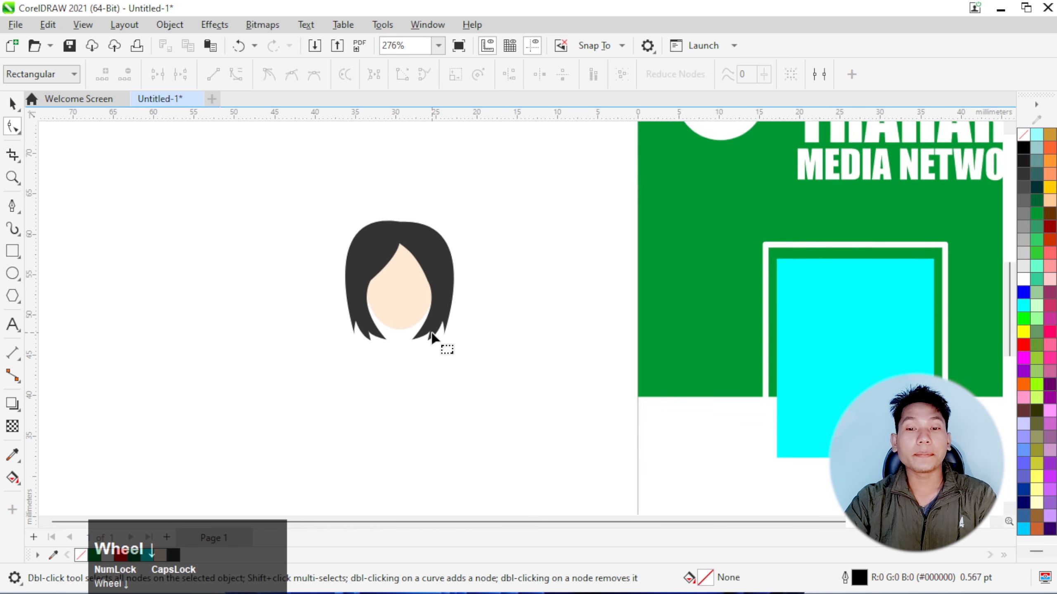
Draw the left half of the body with the Pen tool, from the neck over a curved shoulder to a straight base, about 10.4 × 13.1 mm
scroll(443, 349, up, 5)
click(17, 208)
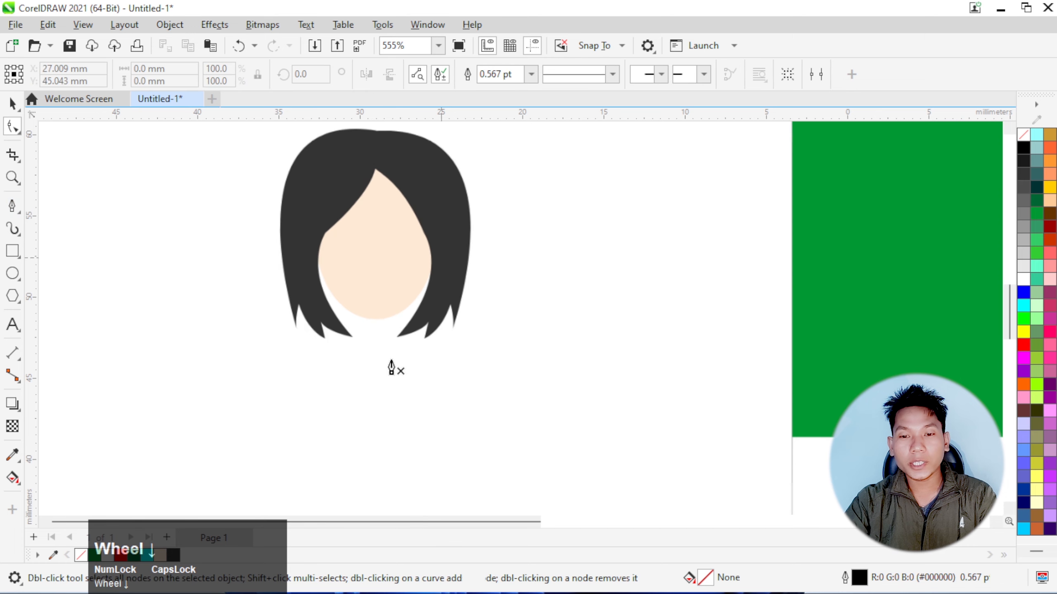
scroll(381, 368, up, 4)
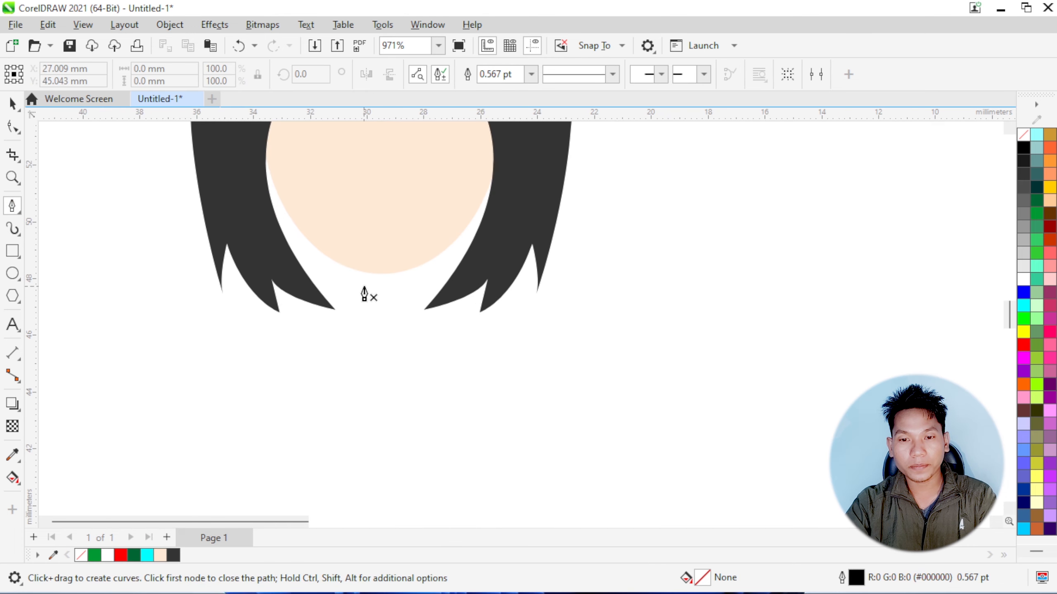
click(362, 287)
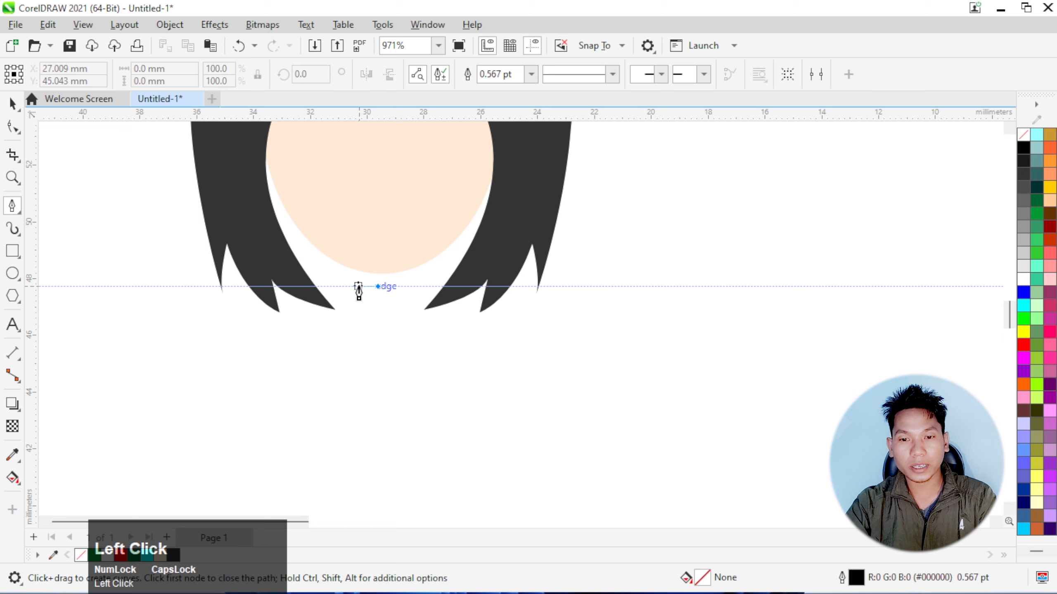
click(352, 287)
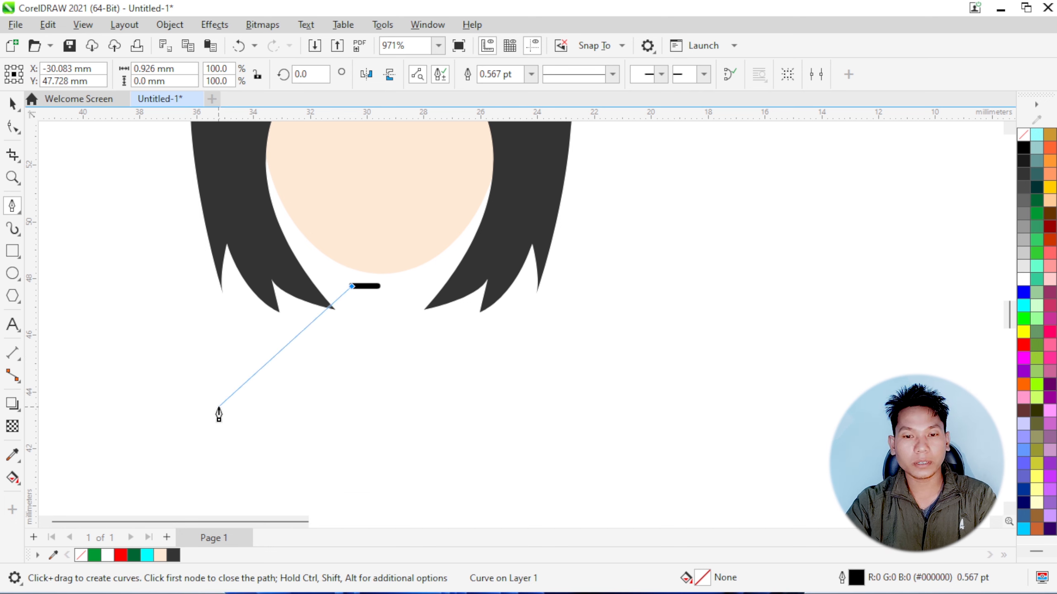
drag(219, 406, 74, 409)
scroll(125, 406, down, 4)
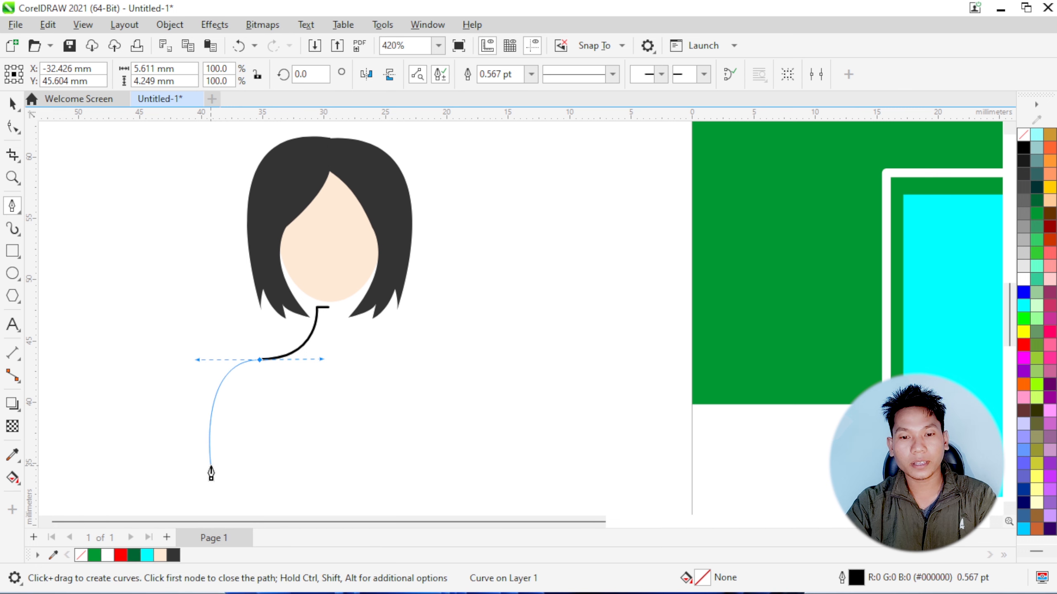
click(211, 471)
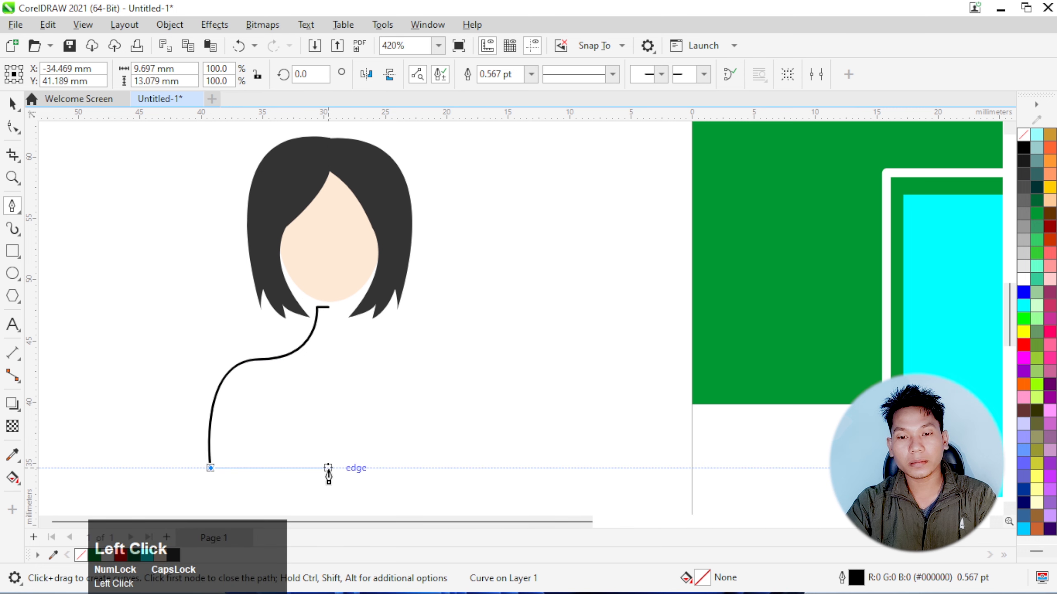
double_click(328, 468)
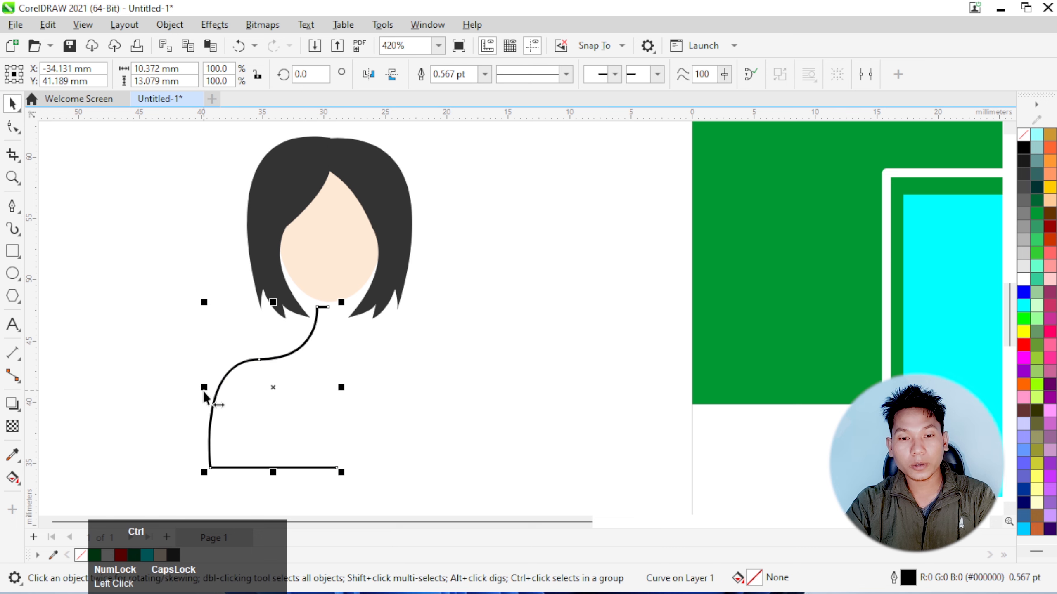
Mirror a copy of the half-body outline horizontally to the right and combine both halves into one object
drag(204, 387, 361, 382)
right_click(361, 382)
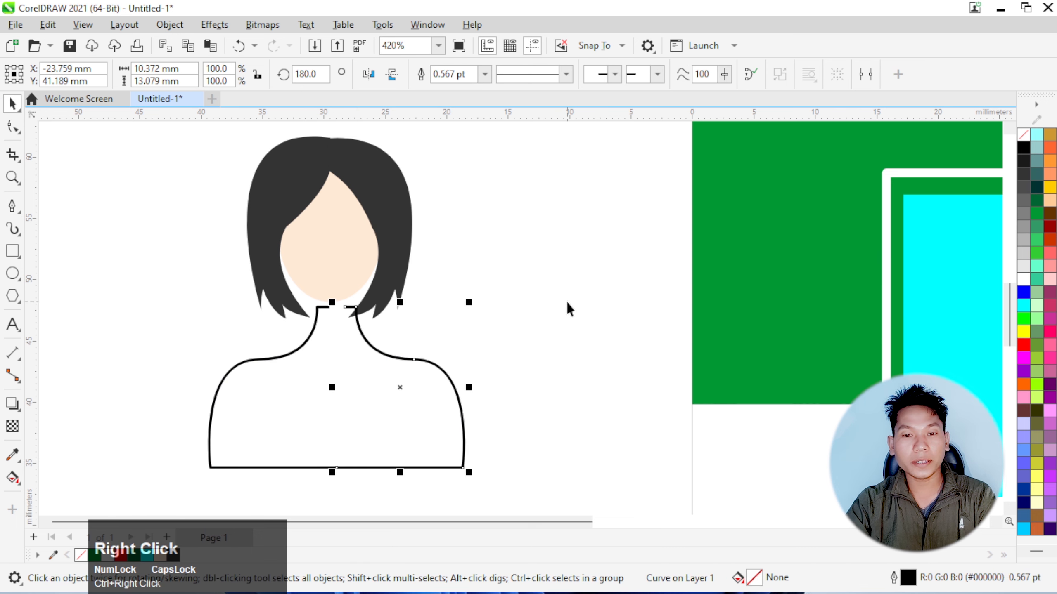
scroll(332, 372, down, 1)
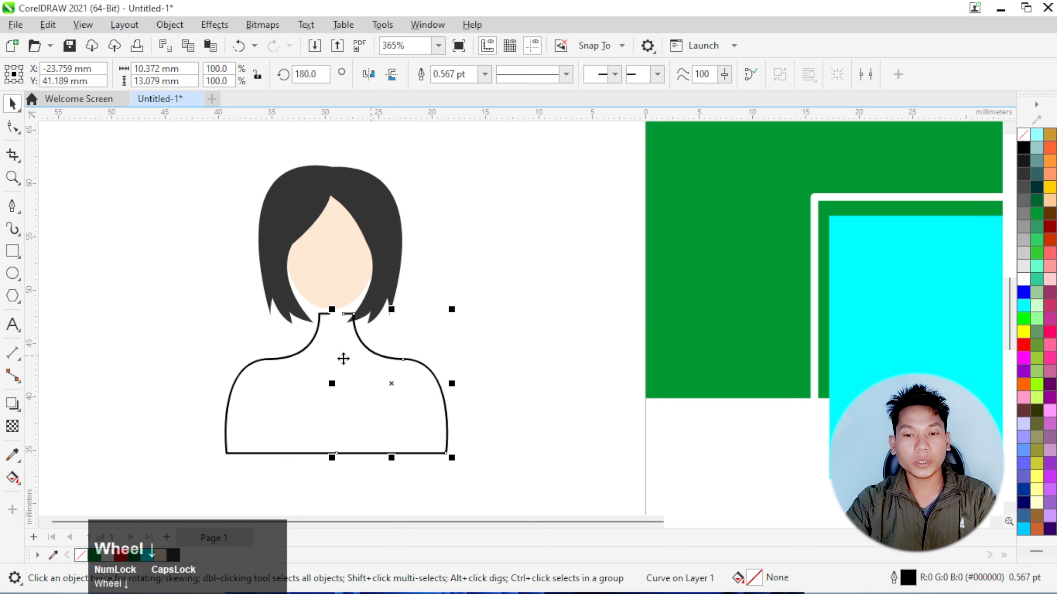
scroll(371, 316, down, 1)
drag(454, 451, 231, 306)
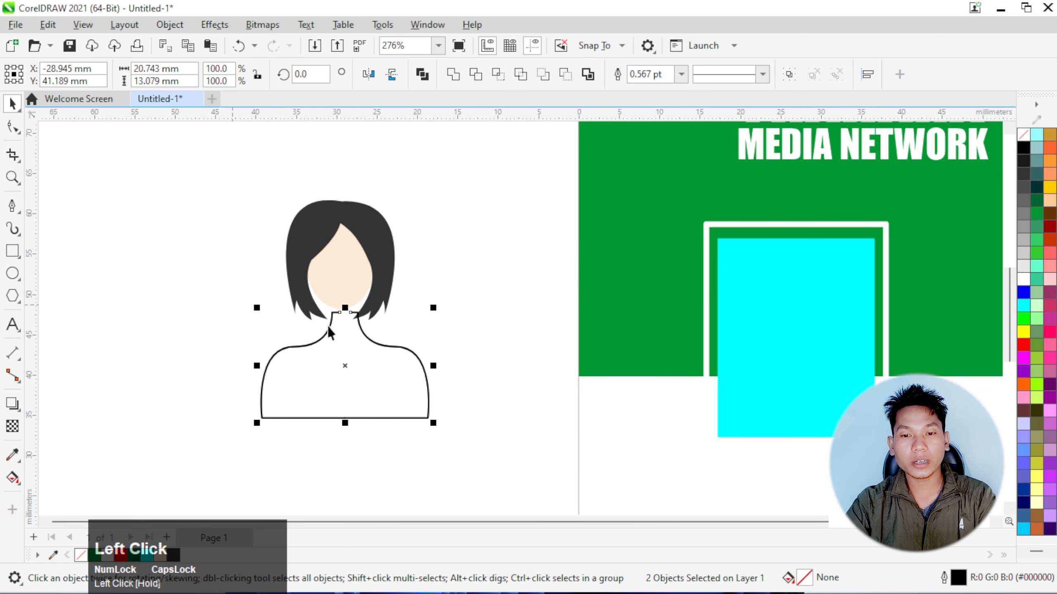
click(422, 75)
scroll(341, 431, up, 2)
scroll(340, 425, up, 5)
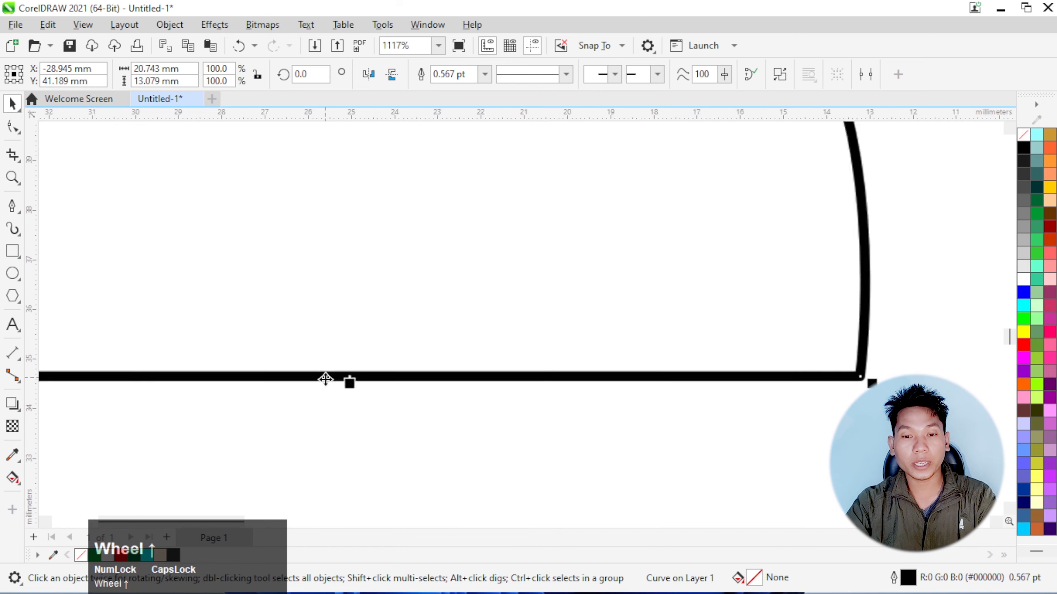
Join the two body halves into one curve at the nodes in the middle of the base line
click(15, 132)
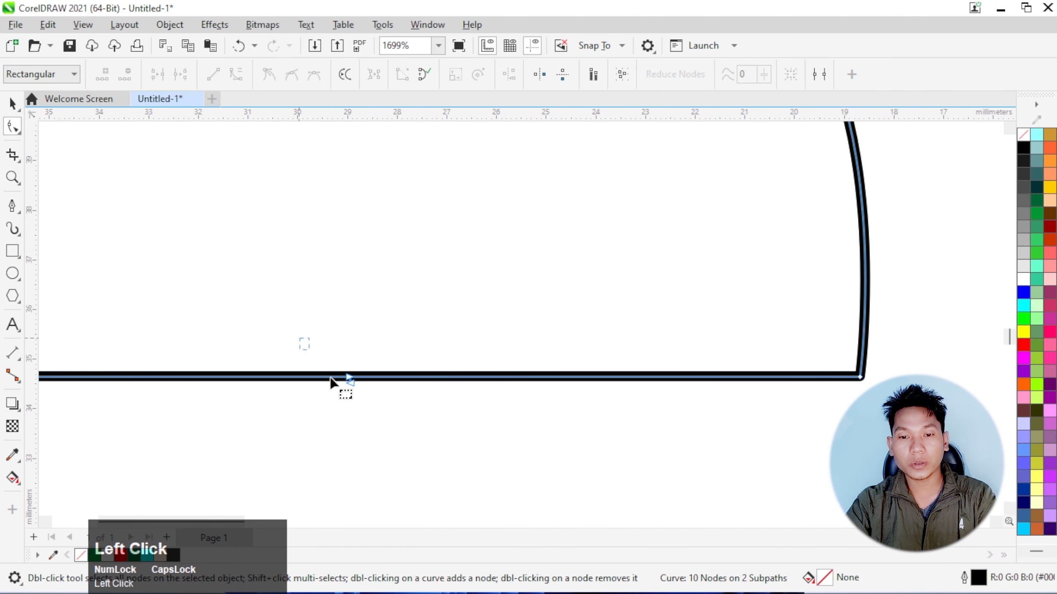
click(347, 380)
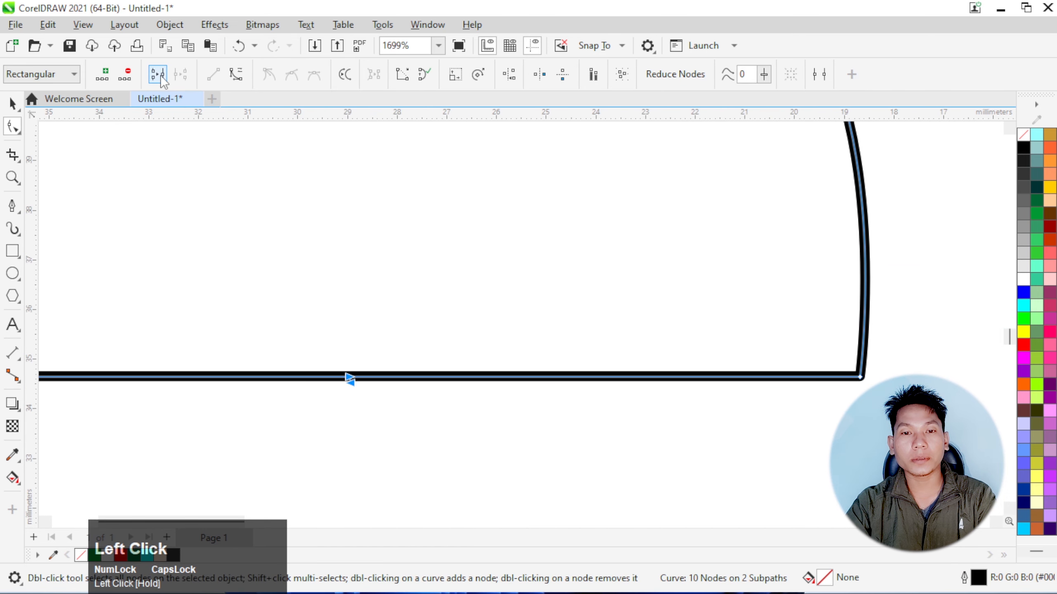
scroll(342, 397, down, 4)
scroll(373, 212, up, 3)
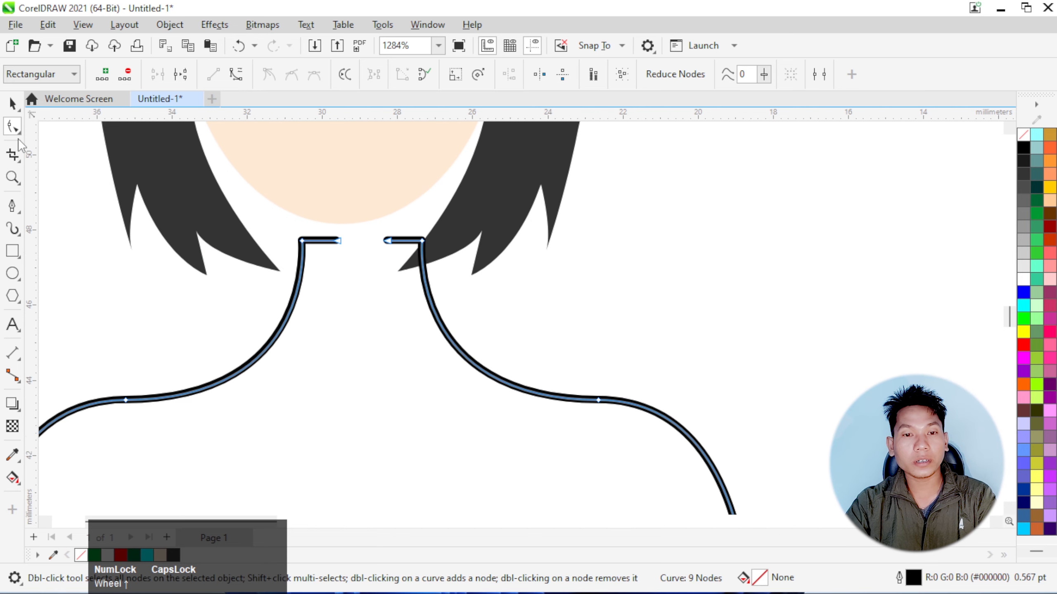
Close the gap in the neck's top edge with a straight Pen tool segment between the two open end nodes
click(12, 206)
scroll(347, 243, up, 3)
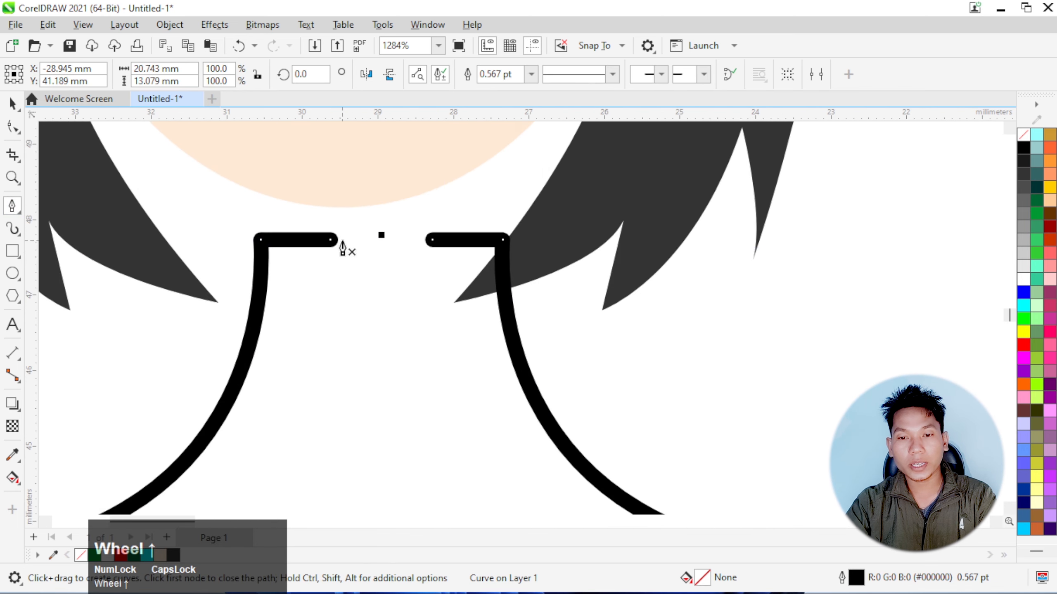
click(328, 241)
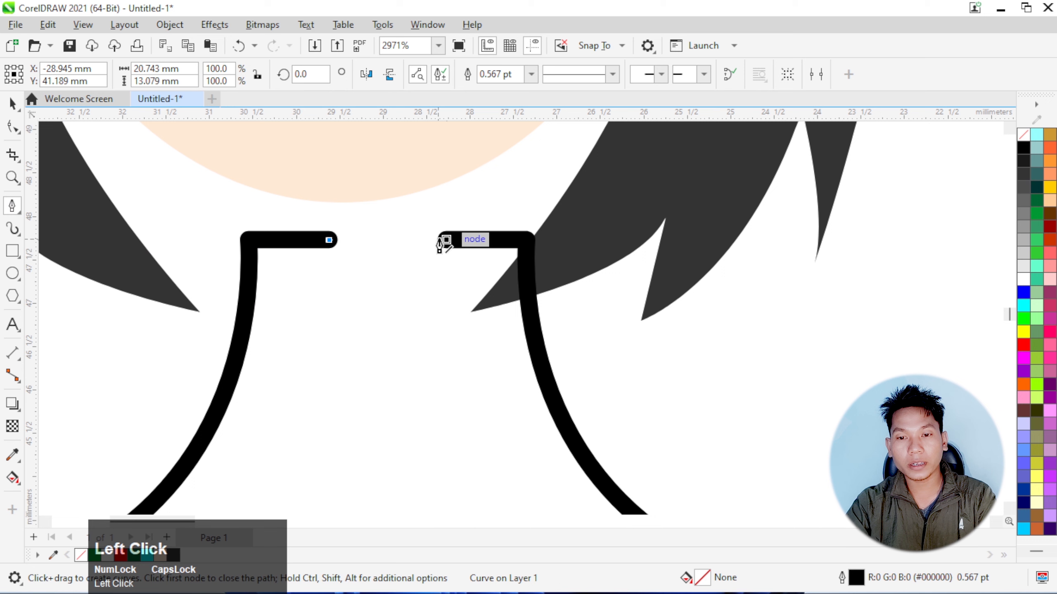
click(443, 241)
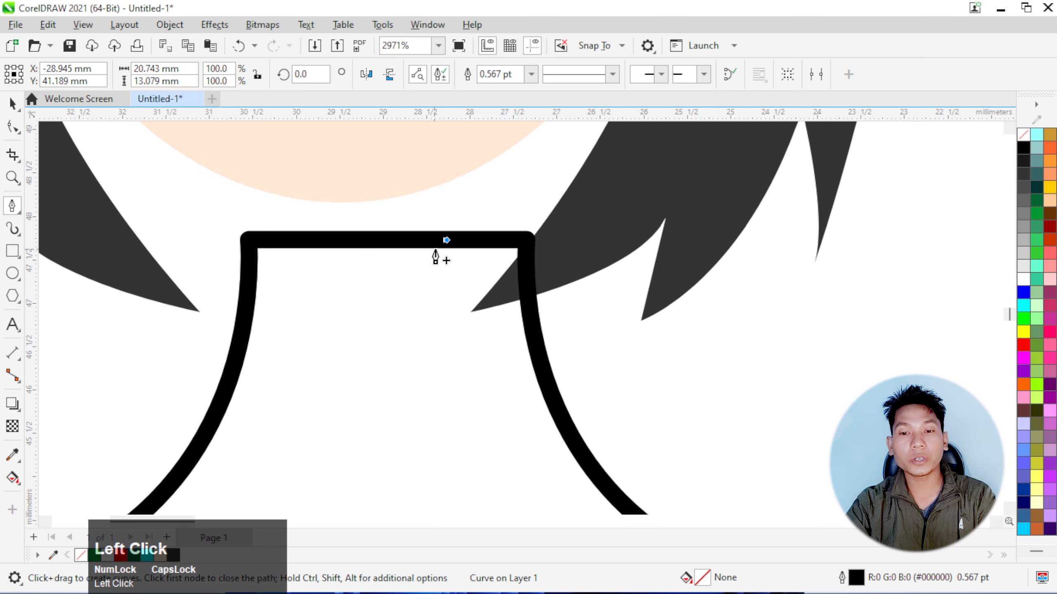
scroll(353, 275, down, 2)
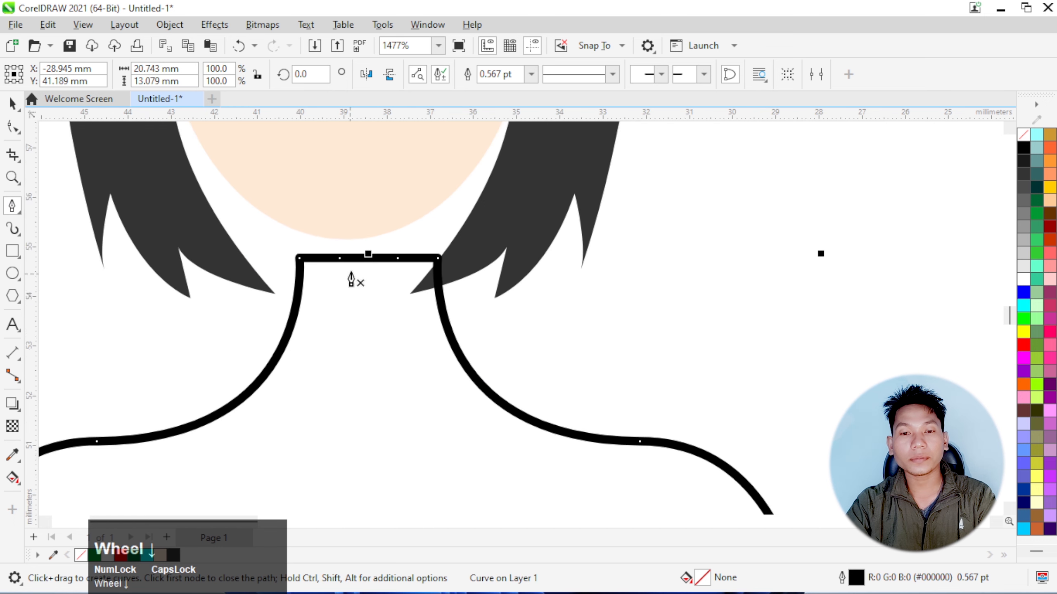
Fill the body shape with light pink (#FFCCCC) and move it up so the neck meets the chin, centred under the face
click(11, 104)
scroll(364, 210, down, 4)
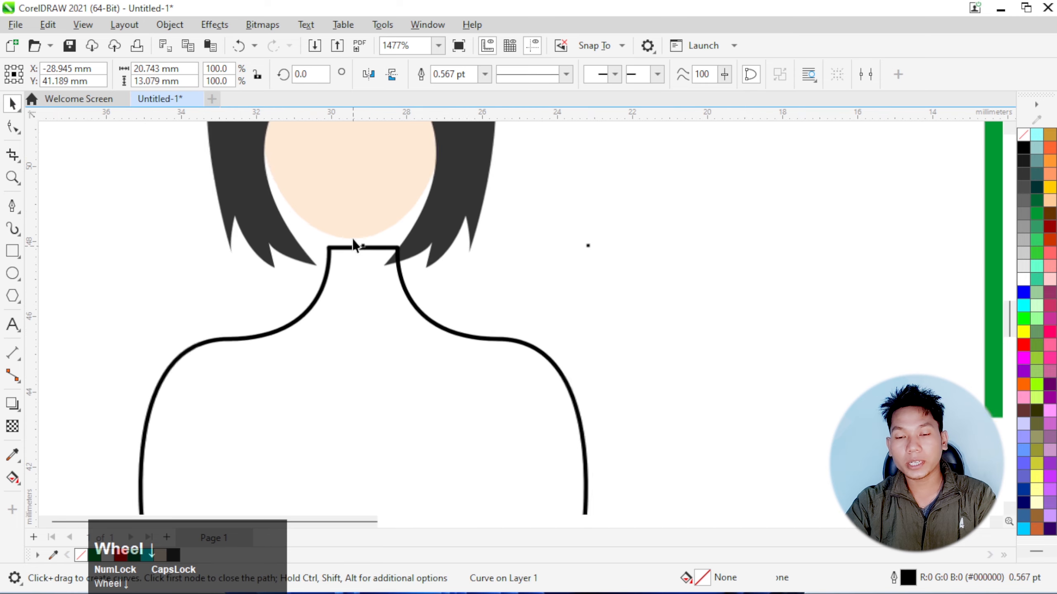
scroll(409, 251, up, 1)
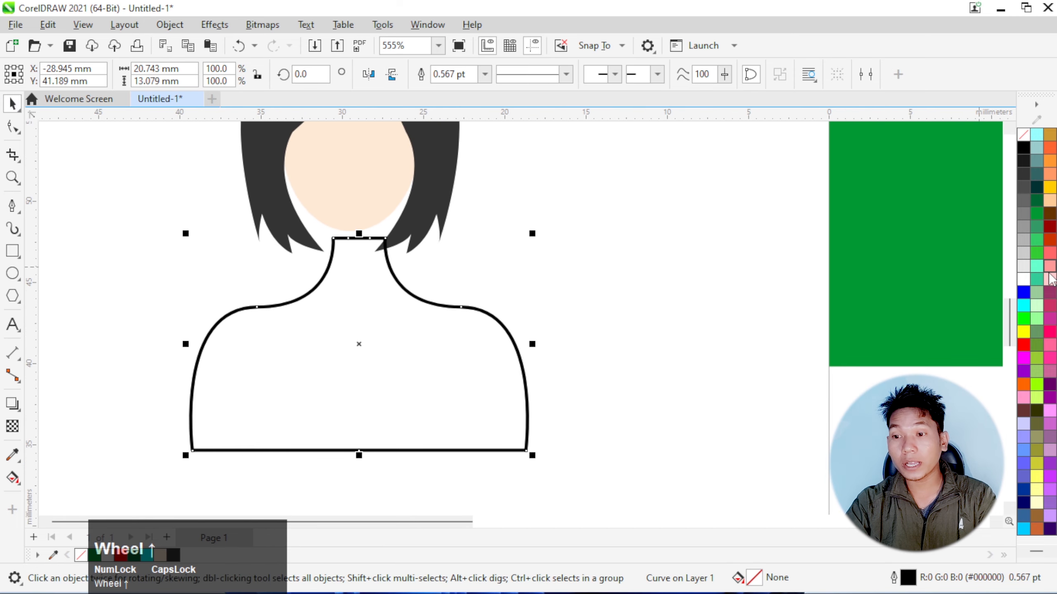
click(1052, 283)
scroll(360, 302, up, 1)
drag(362, 306, 354, 292)
scroll(360, 273, up, 1)
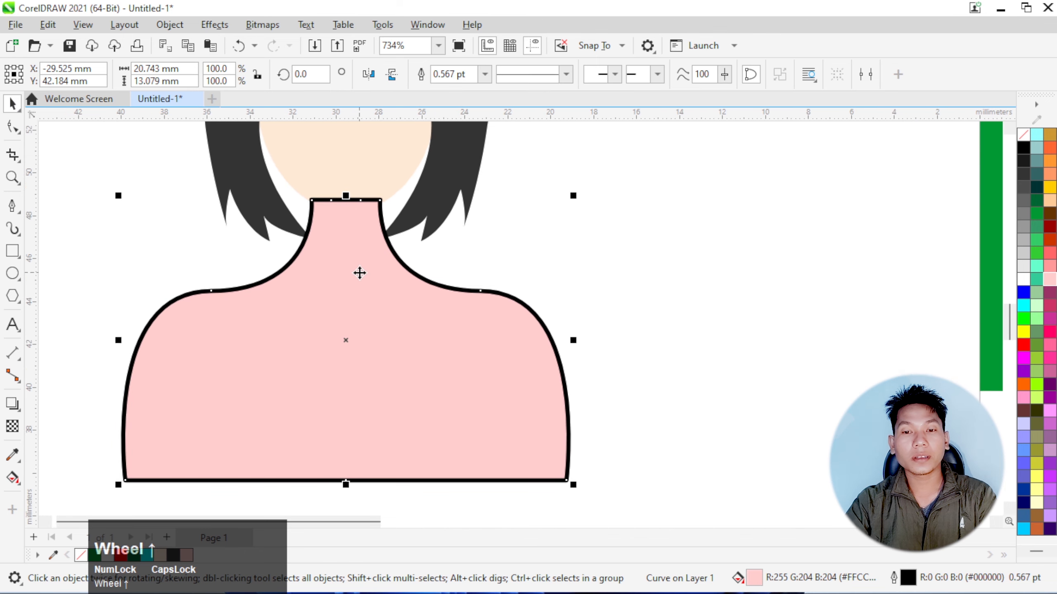
Remove the body's outline and send the body behind the face and hair
right_click(1027, 137)
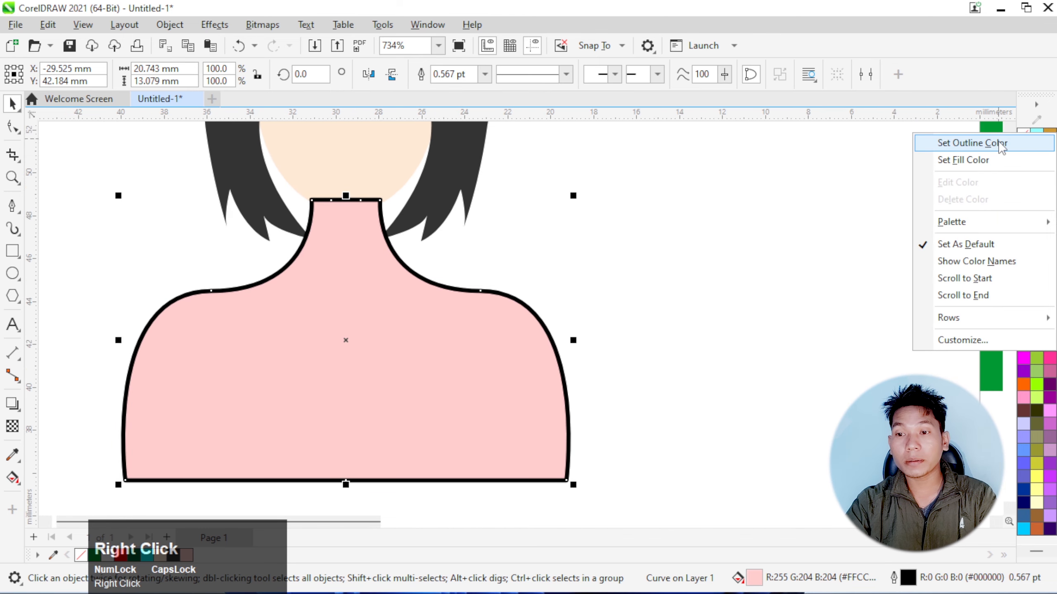
click(969, 141)
scroll(495, 279, down, 2)
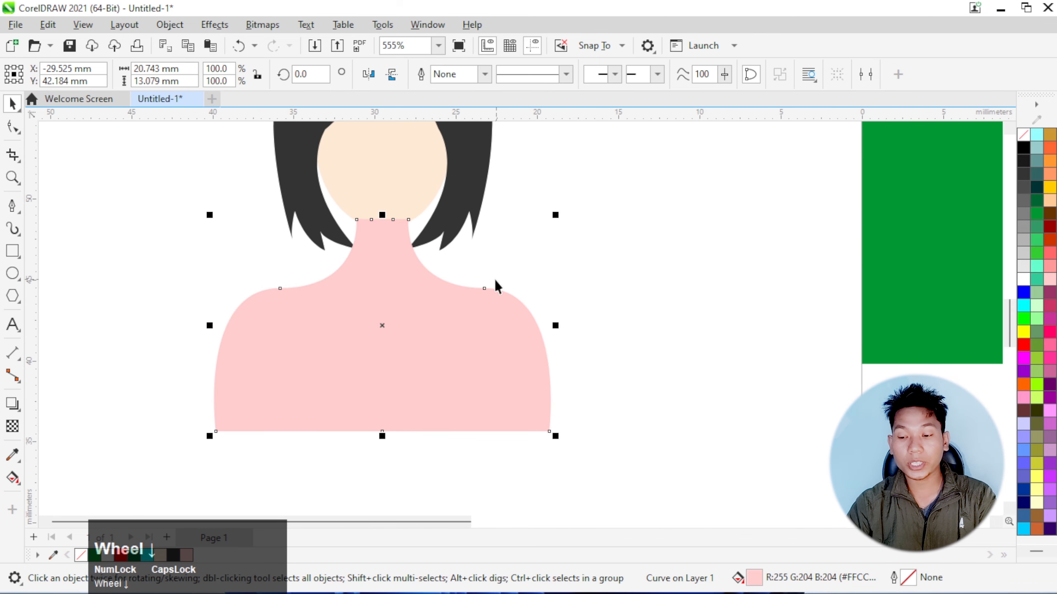
key(shift+Page_Down)
scroll(407, 297, down, 2)
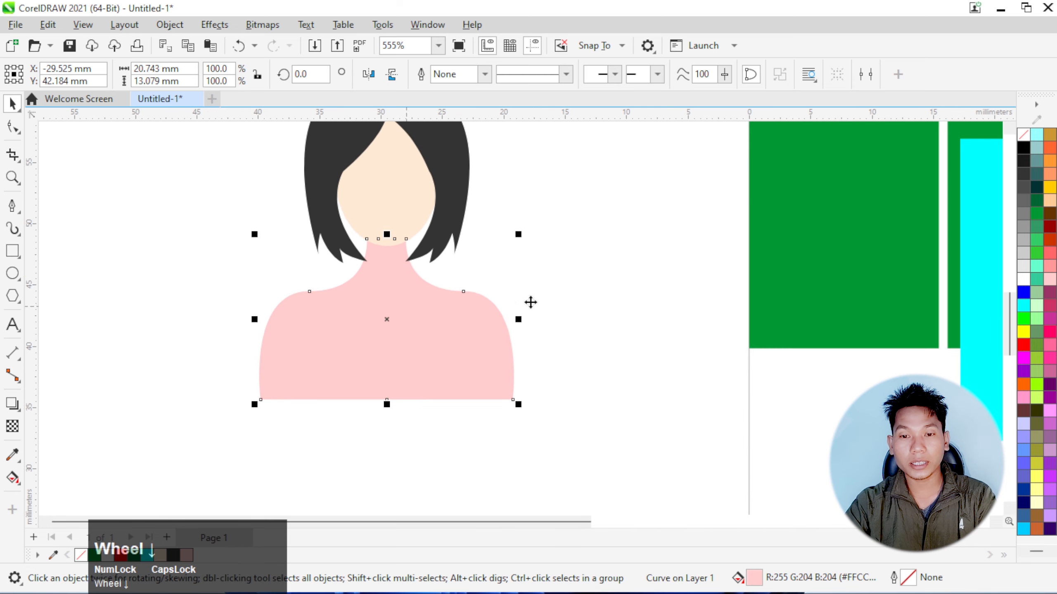
click(482, 287)
scroll(397, 252, down, 5)
scroll(382, 225, up, 3)
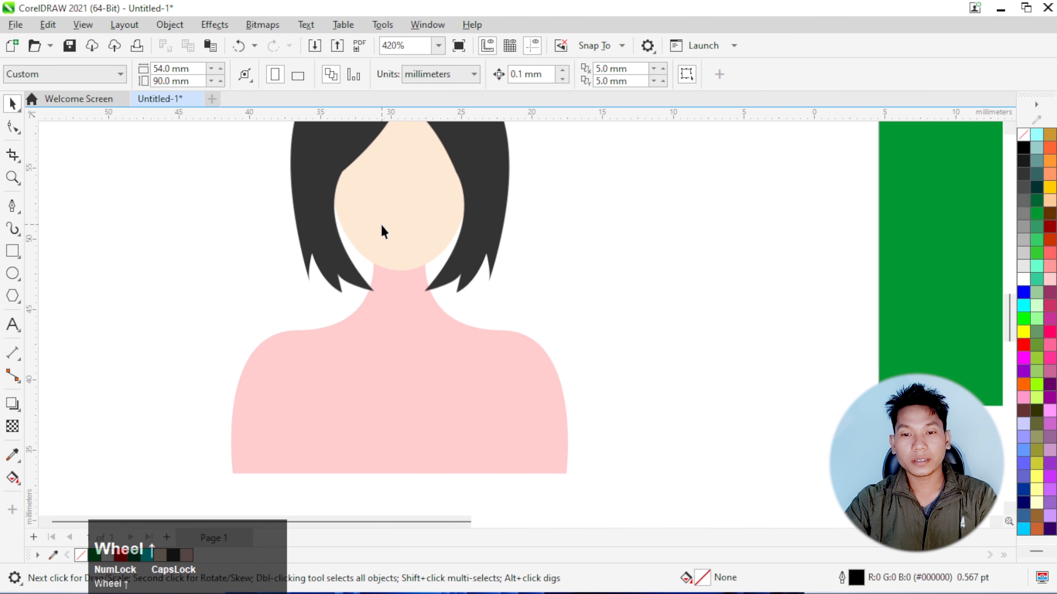
Nudge the body straight up by about 1.3 mm so the neck tucks further under the chin
scroll(381, 225, up, 1)
click(404, 327)
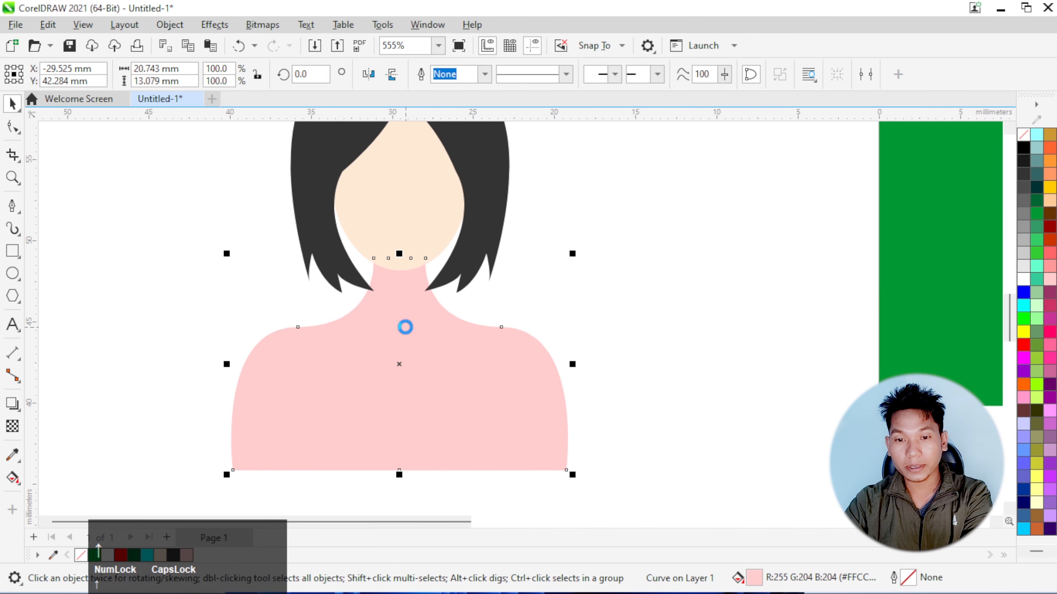
key(Up)
key(Up)
key(Up)
key(Up)
key(Up)
key(Up)
key(Up)
key(Up)
key(Up)
key(Up)
key(Up)
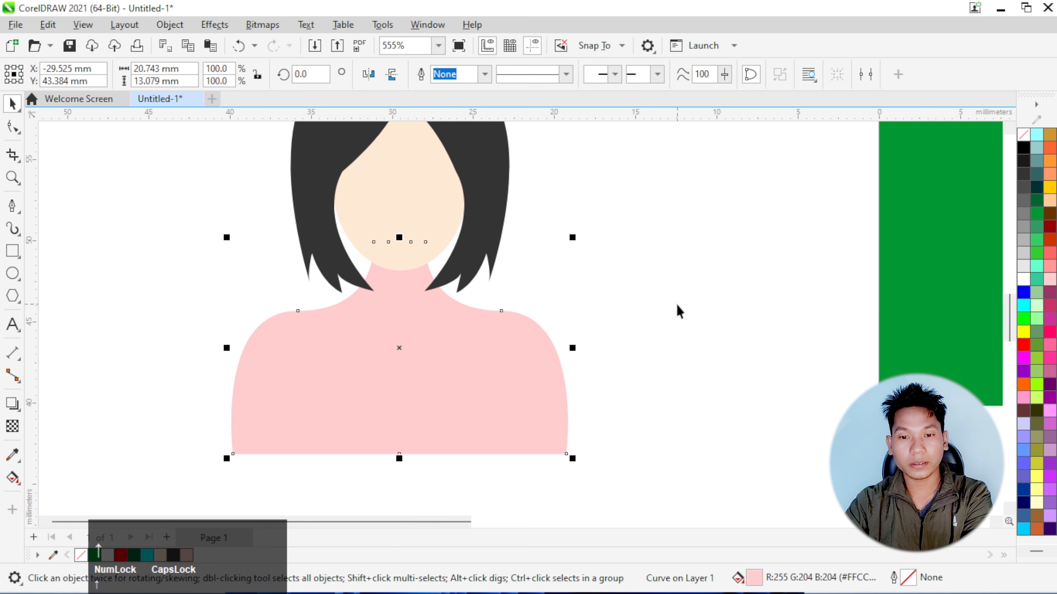
key(Up)
click(677, 310)
scroll(479, 343, down, 3)
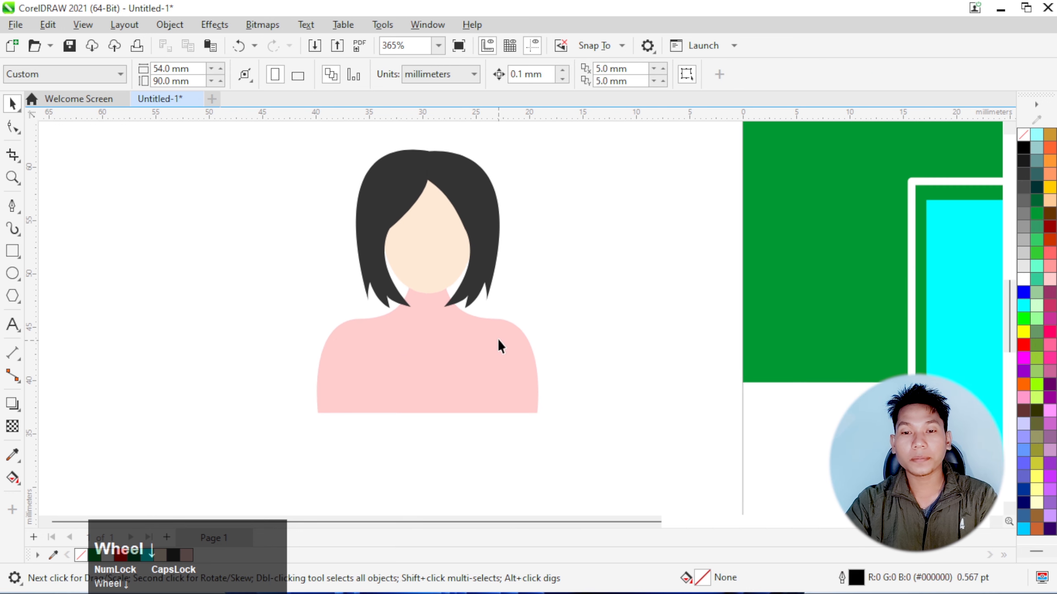
scroll(499, 341, up, 4)
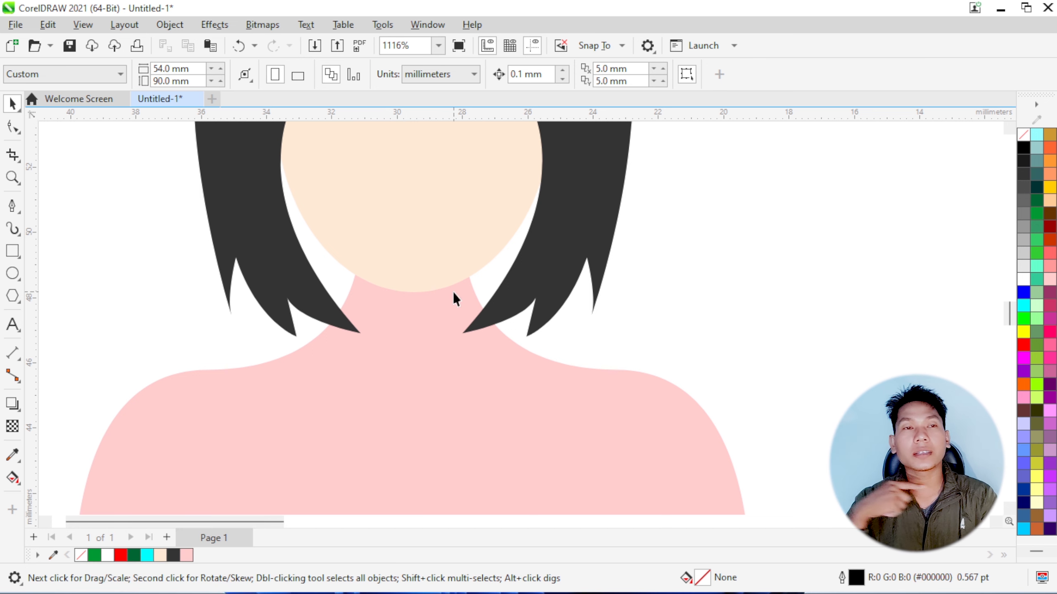
Place a copy of the face ellipse about 0.5 mm lower and give it no fill and a black 0.567 pt outline
click(444, 259)
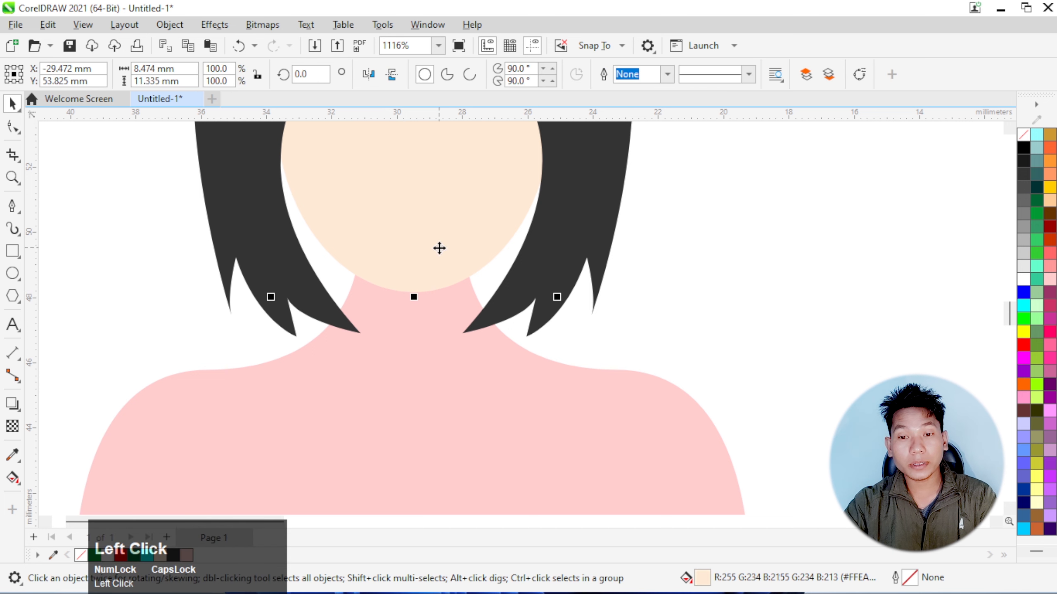
mouse_move(428, 224)
mouse_down()
mouse_move(430, 250)
mouse_move(427, 240)
mouse_up()
right_click(427, 239)
click(1023, 142)
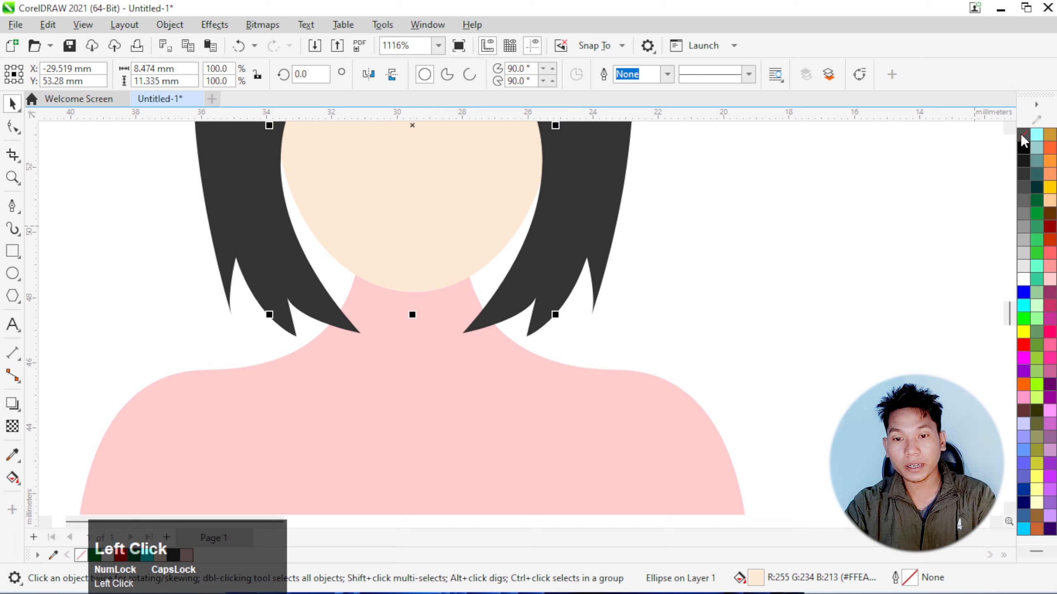
right_click(1023, 146)
click(1011, 160)
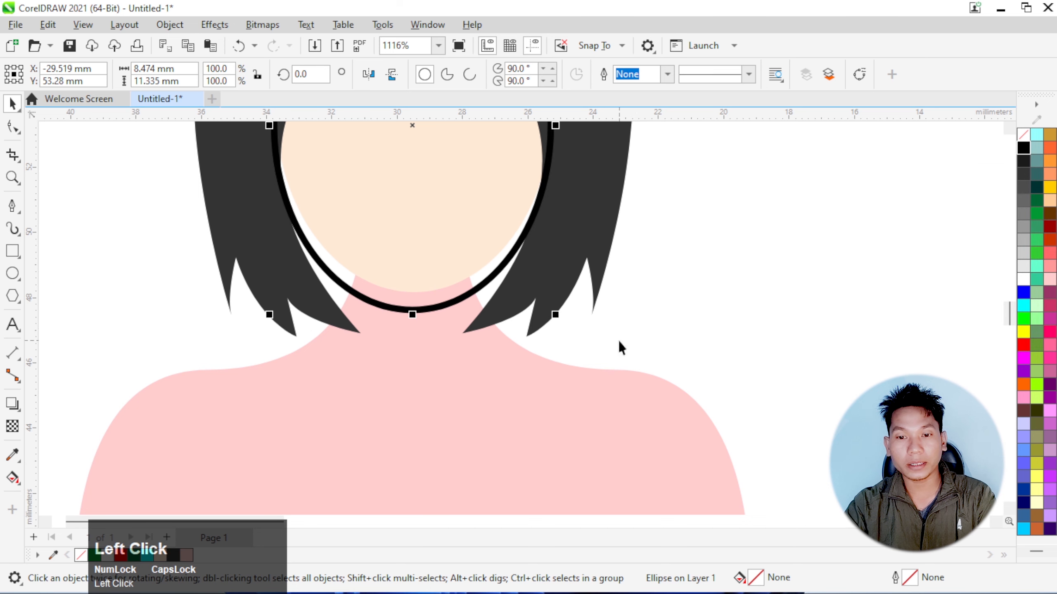
Create a chin shadow shape with Smart Fill in the neck area between the face and the lowered ellipse outline
click(13, 477)
click(58, 495)
scroll(426, 307, up, 3)
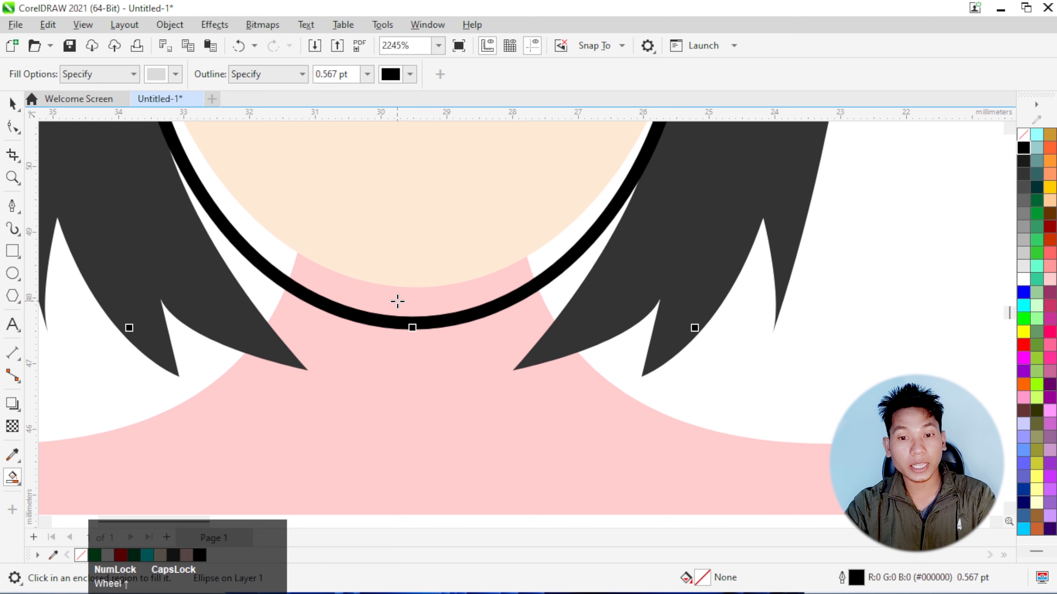
click(406, 301)
scroll(406, 301, down, 2)
scroll(398, 302, down, 1)
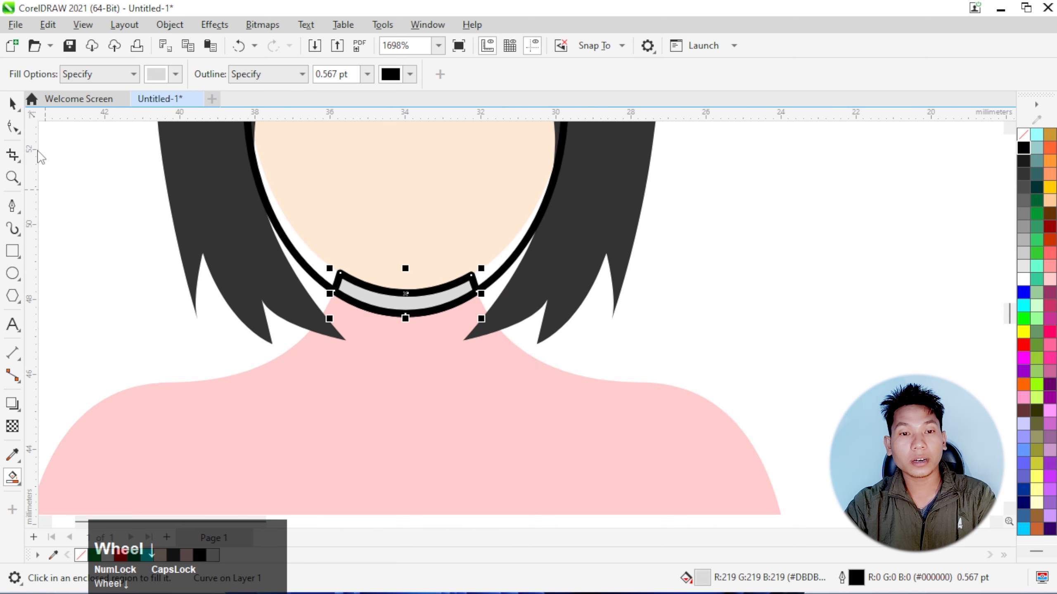
Delete the lowered ellipse outline
click(13, 103)
click(510, 259)
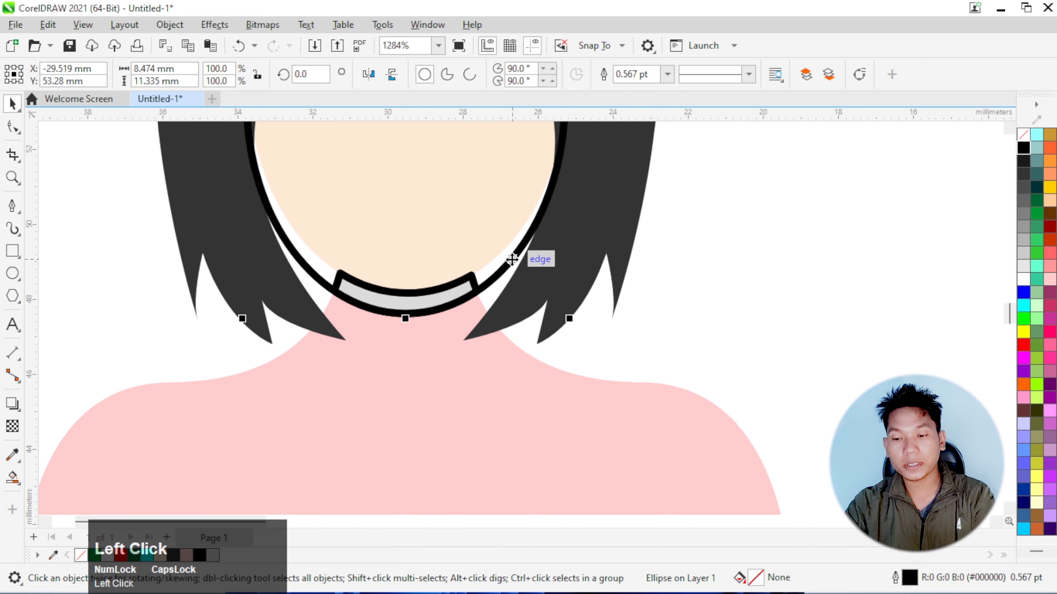
key(Delete)
Remove the chin shadow shape's outline and fill it with a light peach tint
click(472, 288)
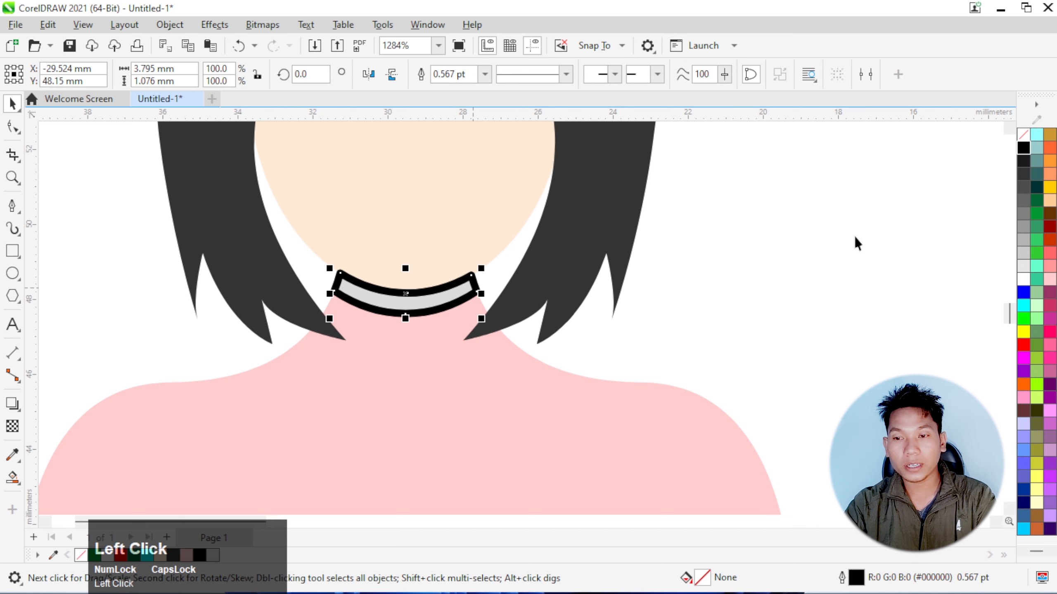
right_click(1023, 142)
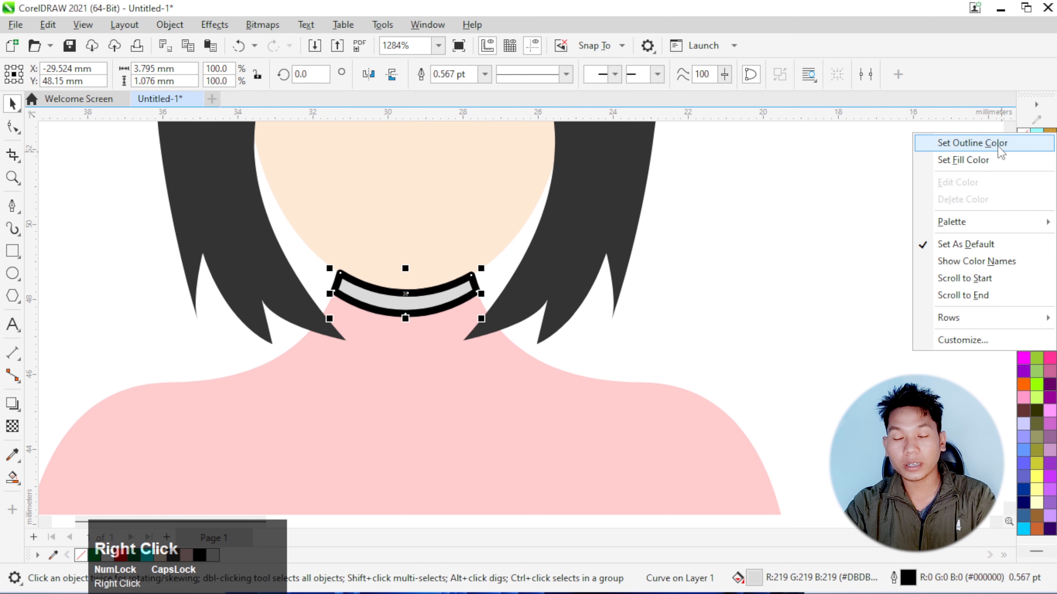
click(999, 146)
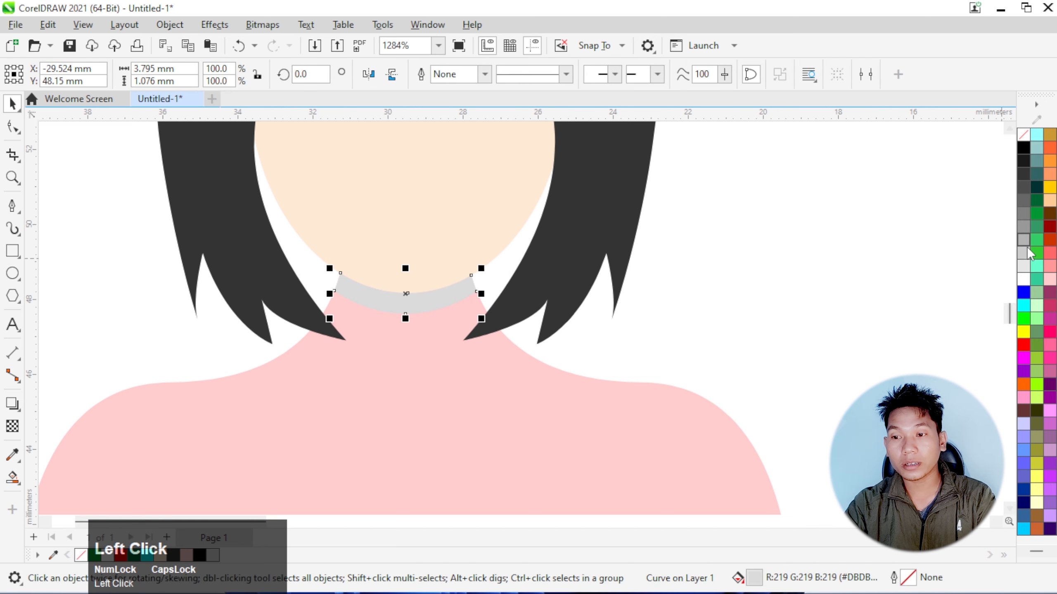
click(1025, 265)
scroll(406, 295, up, 1)
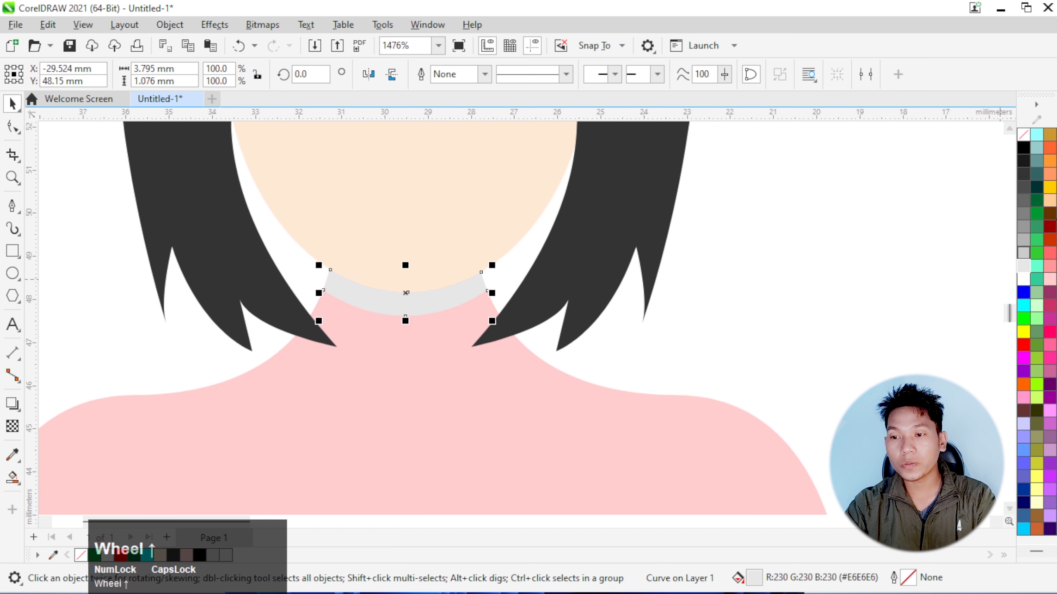
click(1055, 201)
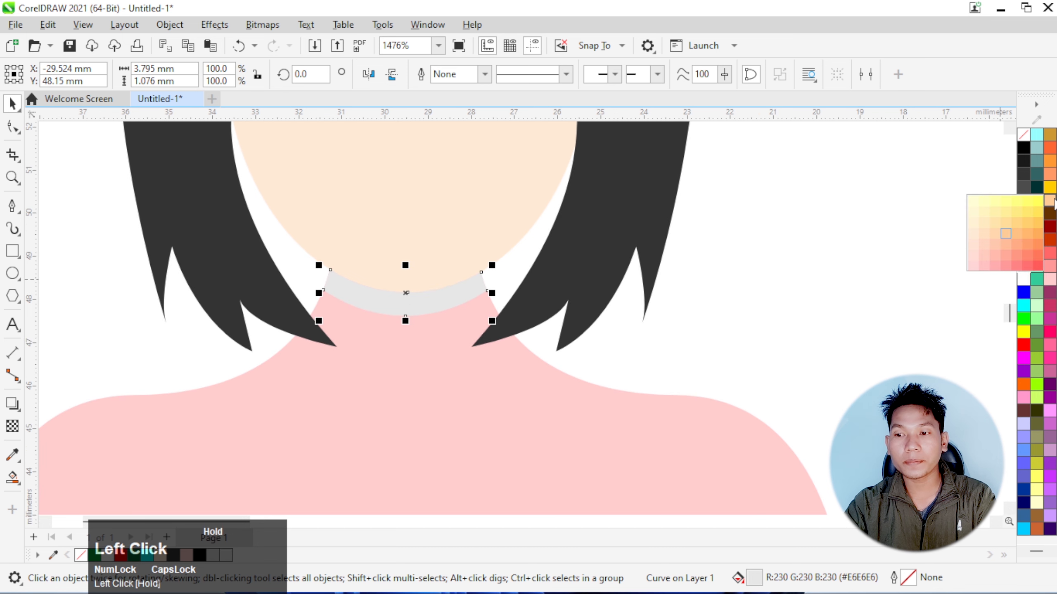
click(987, 232)
Fill the body with light peach (#FFE0C1), the same tint as the chin shadow
click(629, 325)
scroll(469, 222, down, 4)
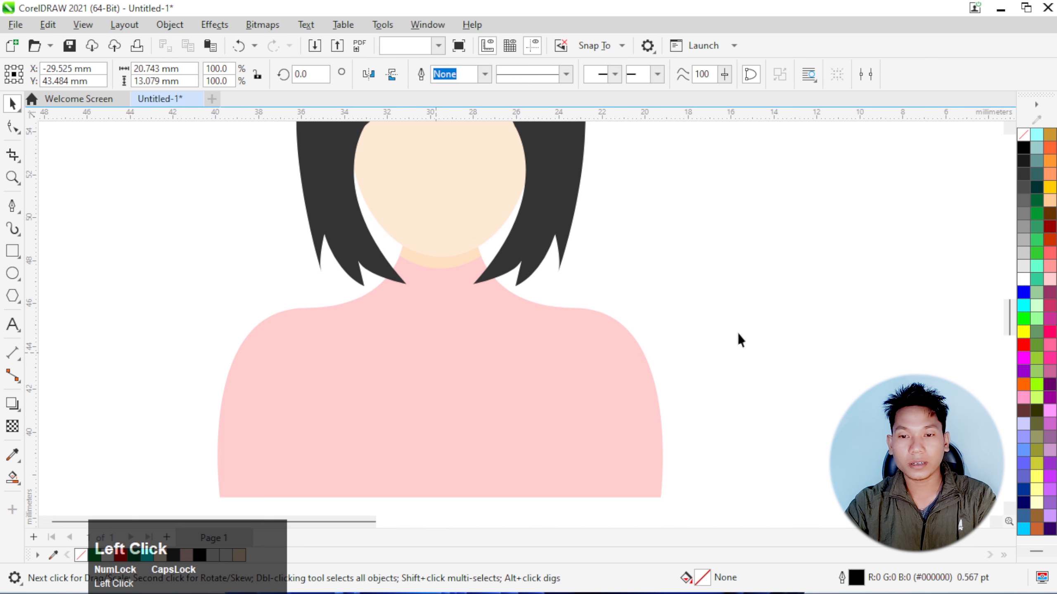
click(1053, 204)
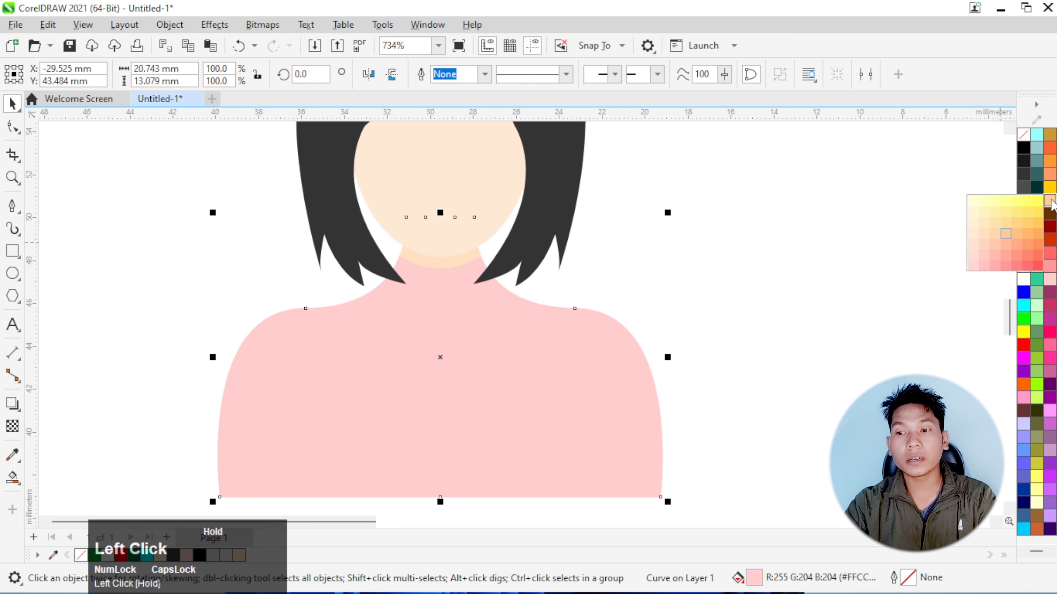
click(987, 233)
click(828, 280)
scroll(444, 266, up, 1)
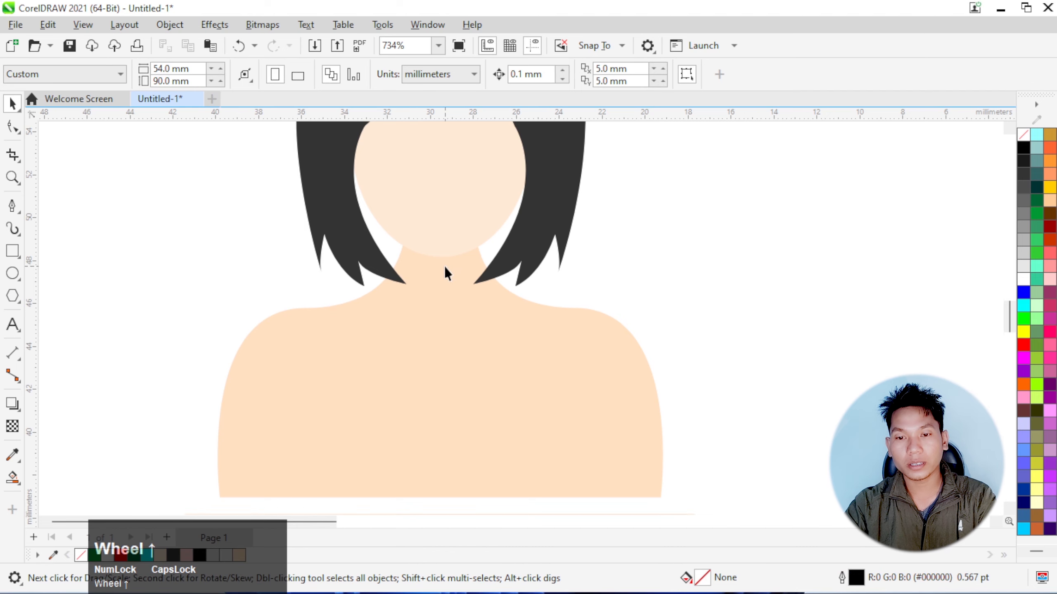
scroll(445, 267, up, 1)
Fill the body with a paler peach tint that matches the face and sets off the chin shadow
click(691, 411)
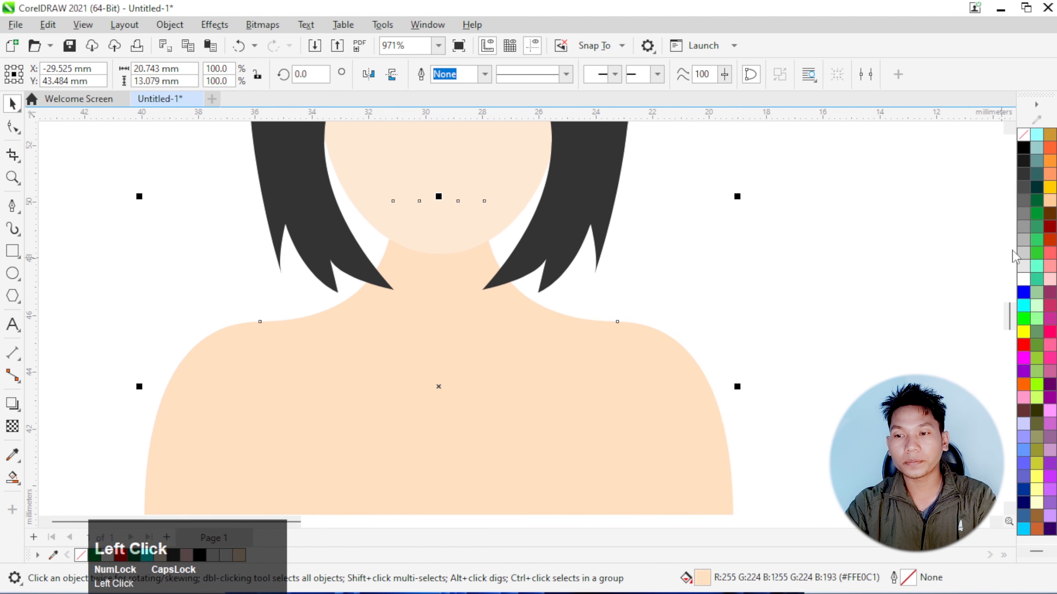
click(1050, 204)
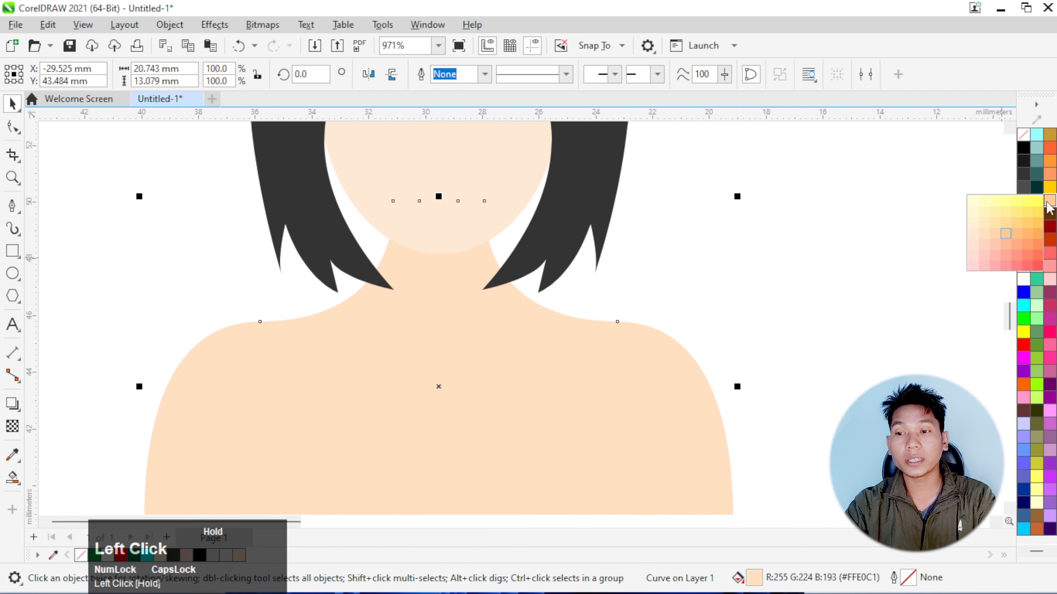
click(979, 237)
click(532, 306)
scroll(384, 314, down, 4)
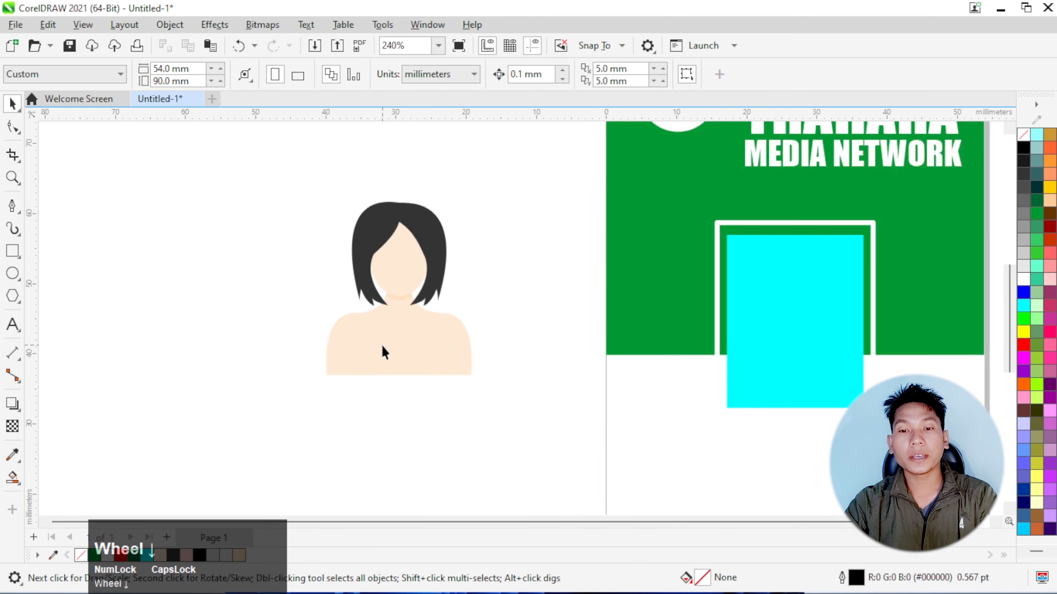
Draw a rectangle about 18.5 × 8.3 mm over the body, from the shoulder edge down to the body's bottom edge
scroll(382, 346, up, 2)
scroll(357, 350, down, 1)
scroll(382, 308, up, 2)
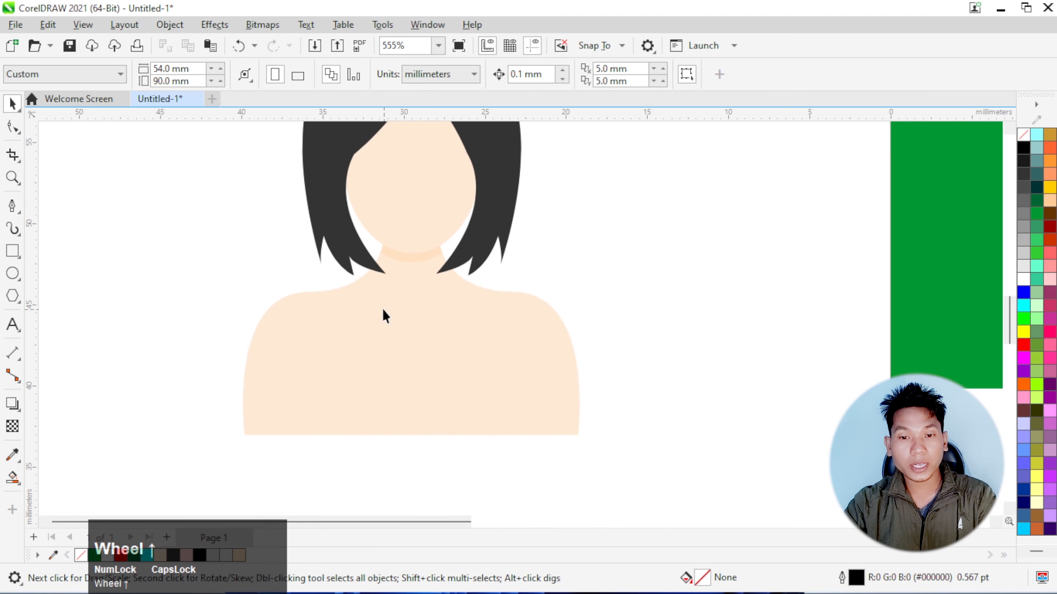
click(14, 253)
scroll(279, 302, up, 1)
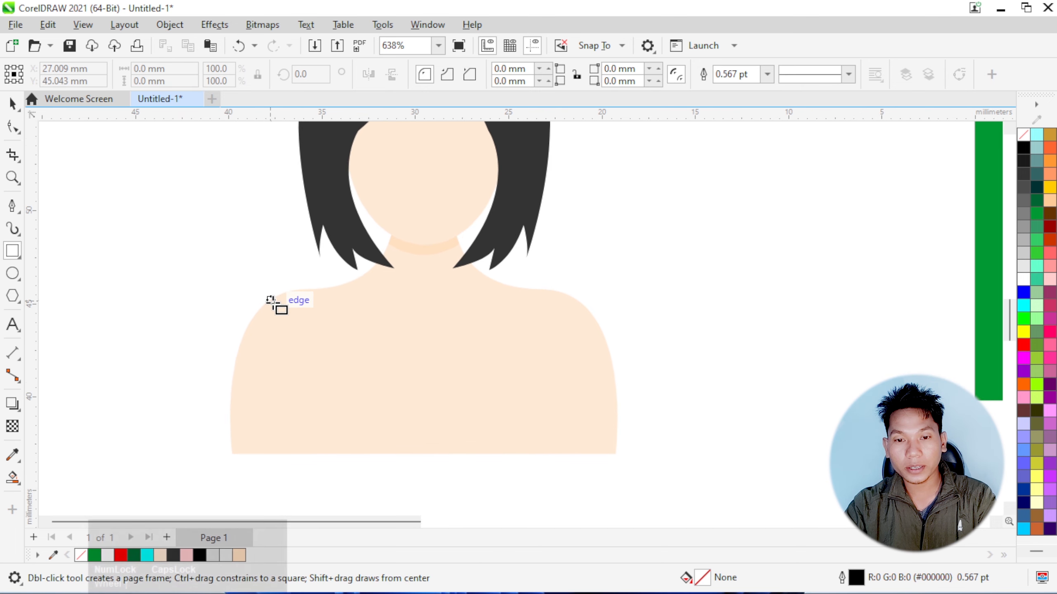
drag(271, 301, 616, 454)
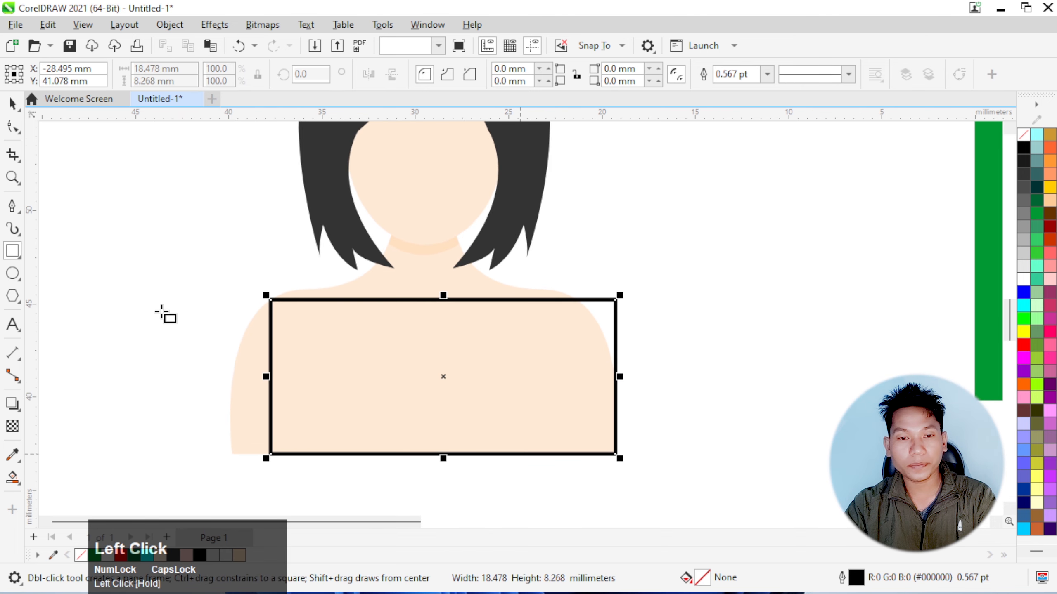
Convert the rectangle to curves and reshape it into a trapezoid with corners on the shoulders and the body's bottom corners
click(12, 127)
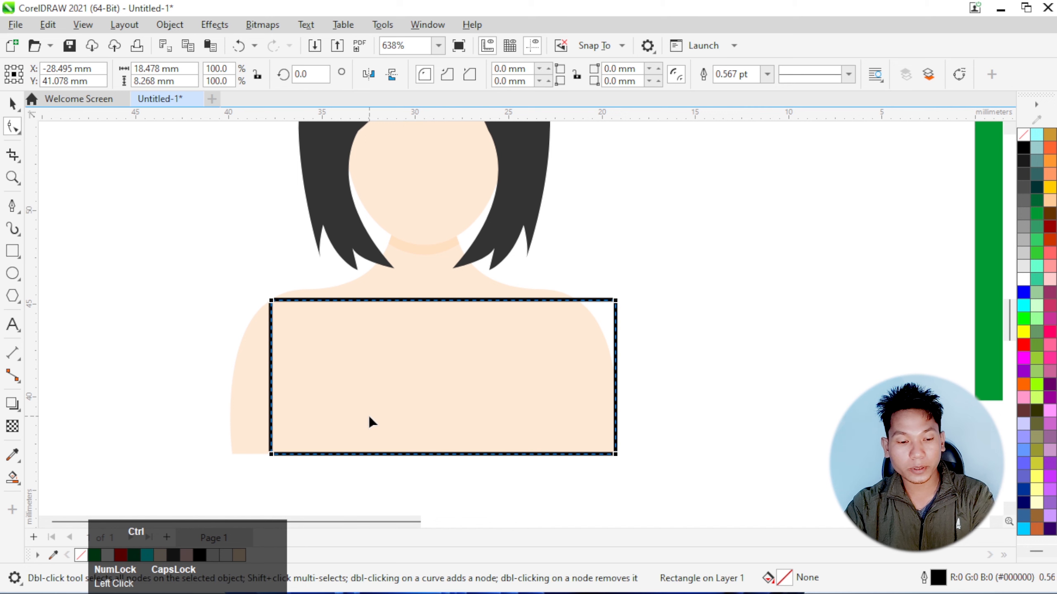
key(ctrl+q)
click(271, 453)
drag(271, 454, 232, 454)
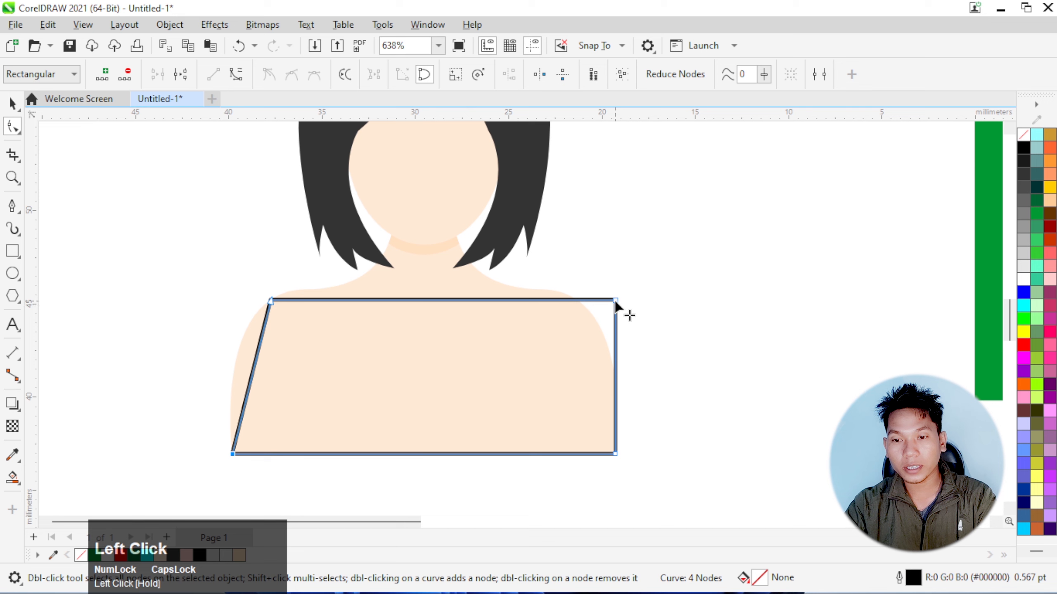
drag(616, 300, 577, 301)
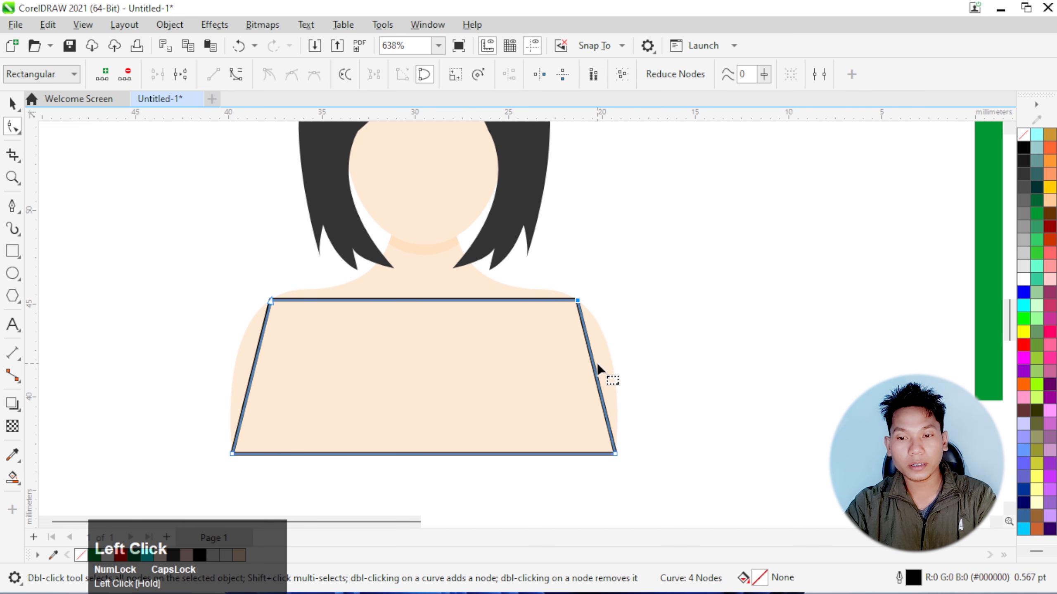
Convert the trapezoid's two slanted sides to curves and bend them outward to follow the body's arm contours
click(635, 328)
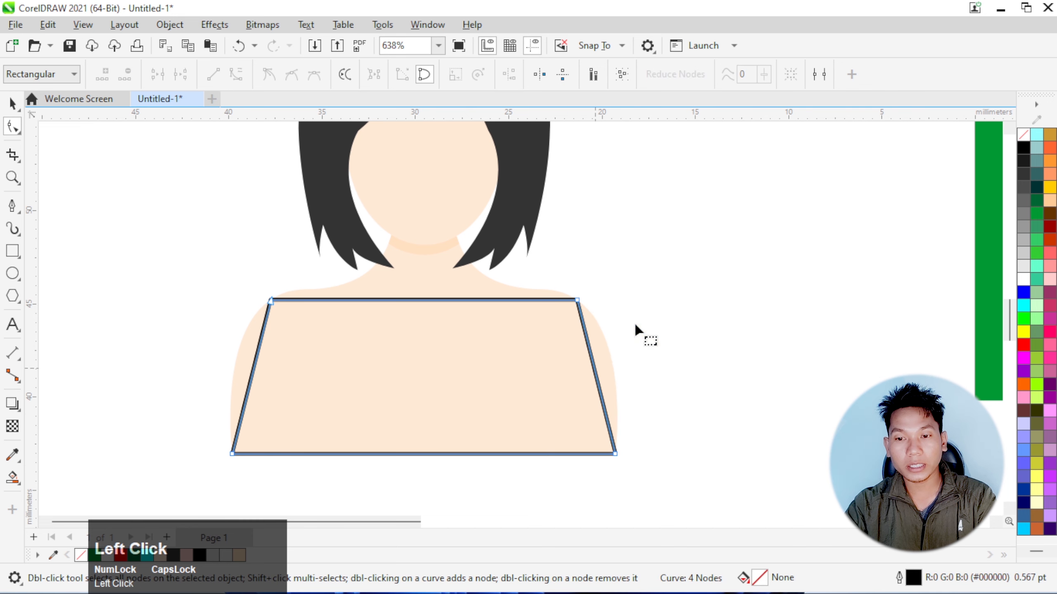
click(594, 365)
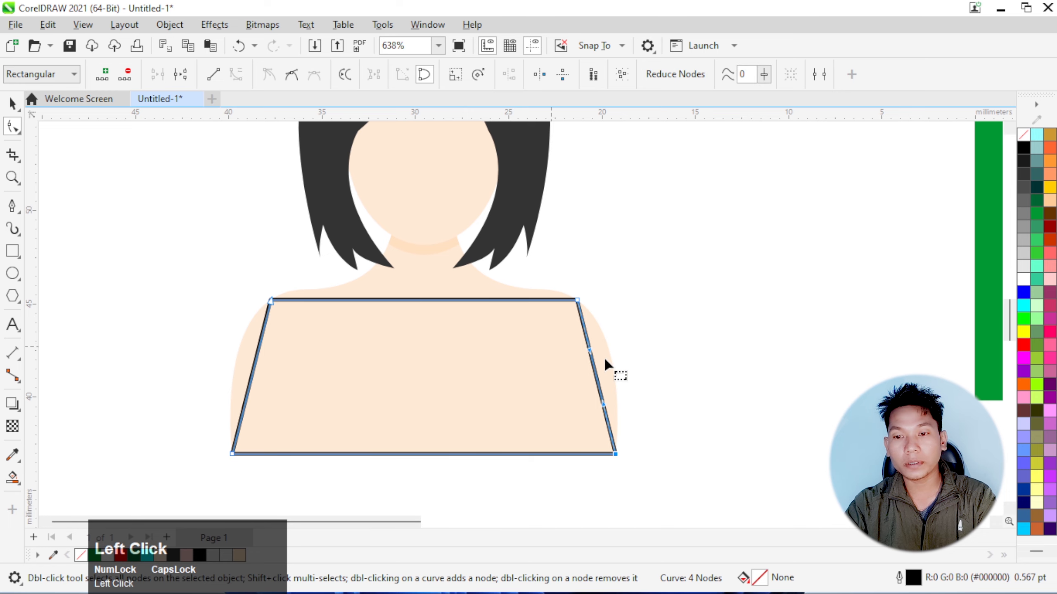
scroll(605, 364, up, 1)
drag(585, 388, 611, 347)
scroll(662, 316, down, 1)
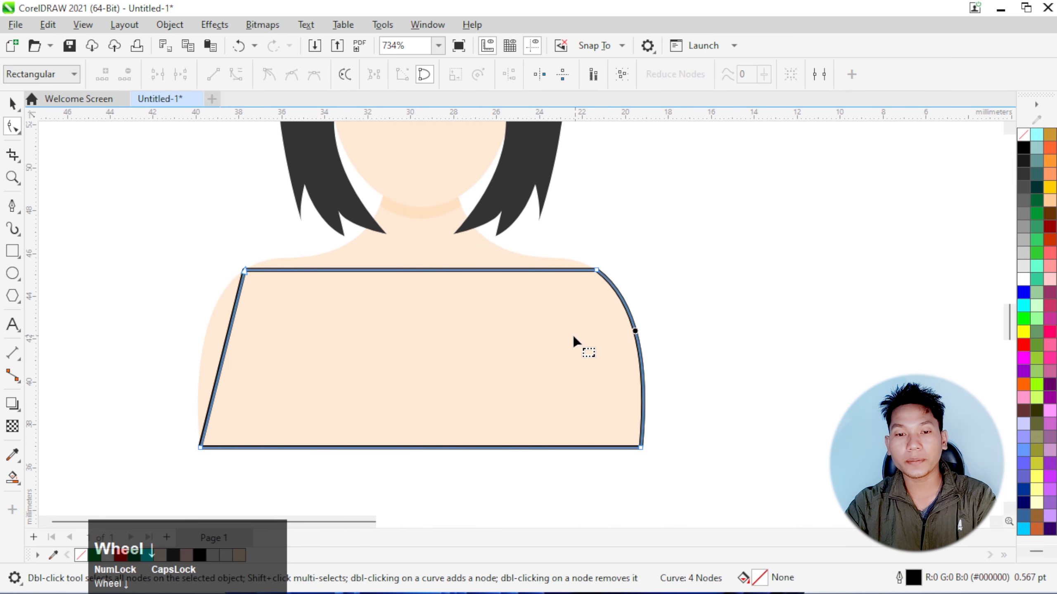
click(227, 345)
scroll(229, 348, up, 1)
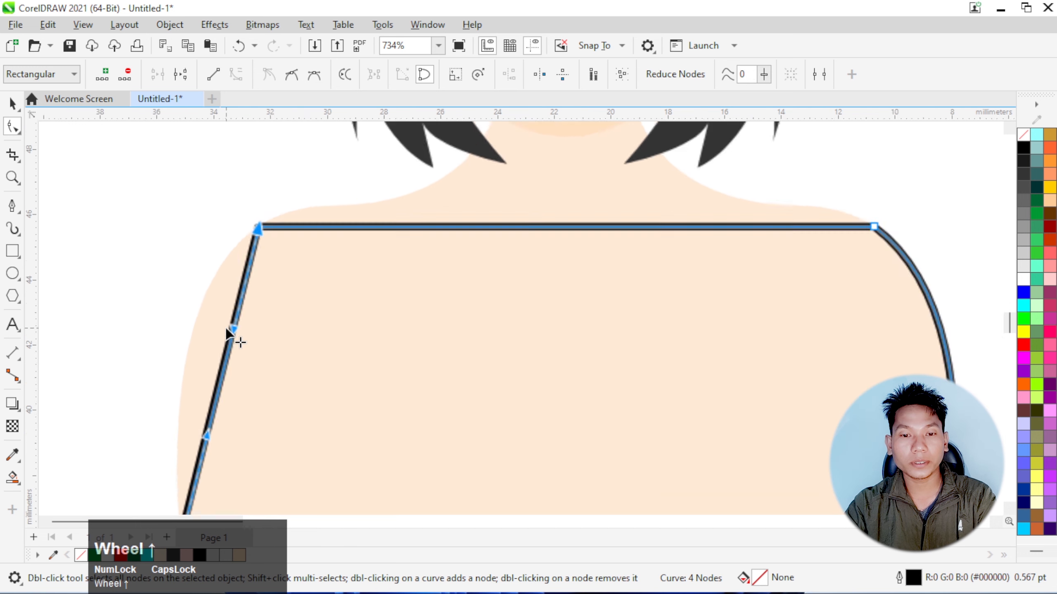
drag(232, 349, 196, 309)
scroll(197, 309, down, 2)
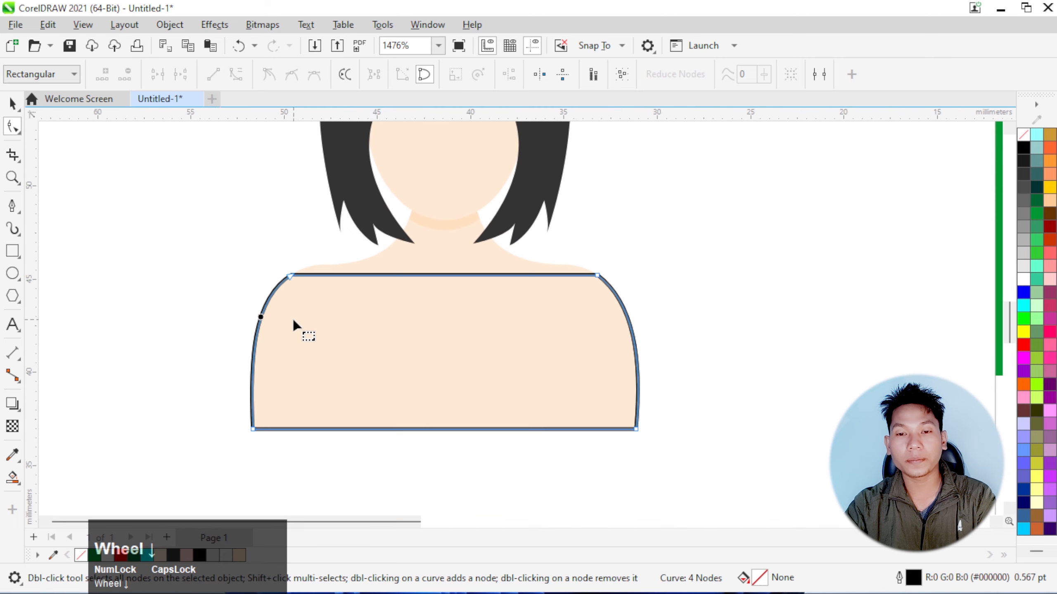
Convert the shape's top edge to a curve and bend it down into a rounded neckline
click(451, 275)
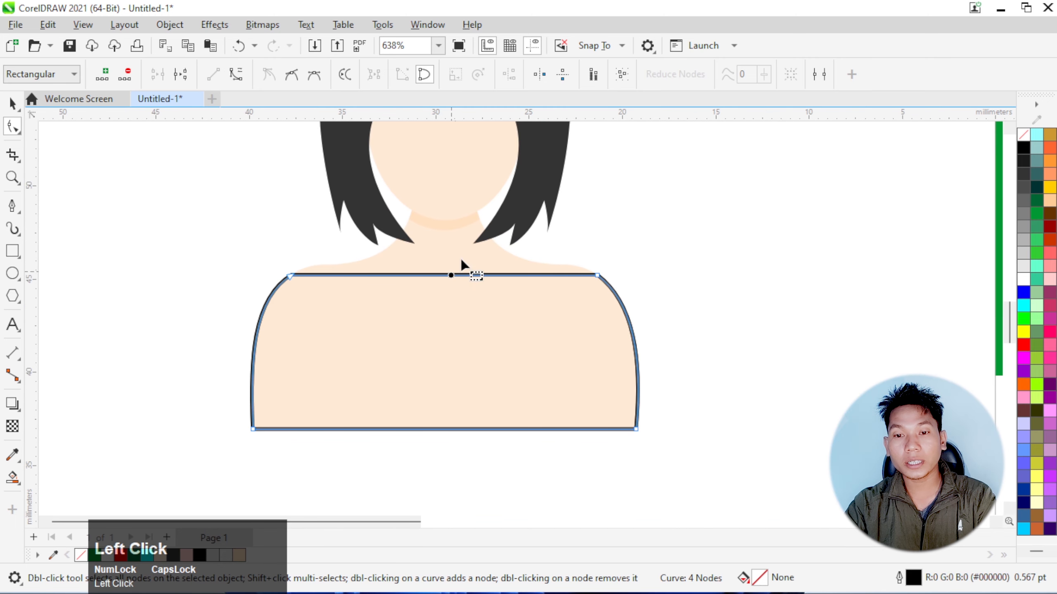
click(235, 76)
scroll(452, 275, up, 1)
drag(448, 274, 452, 344)
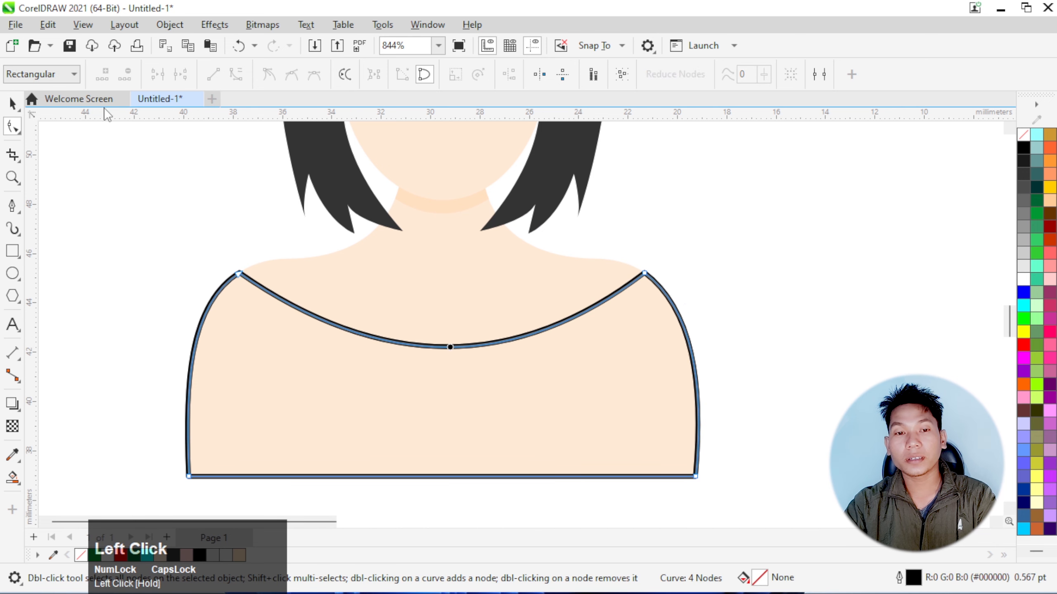
Fill the dress shape with red (#FF1326) and remove its outline
click(12, 103)
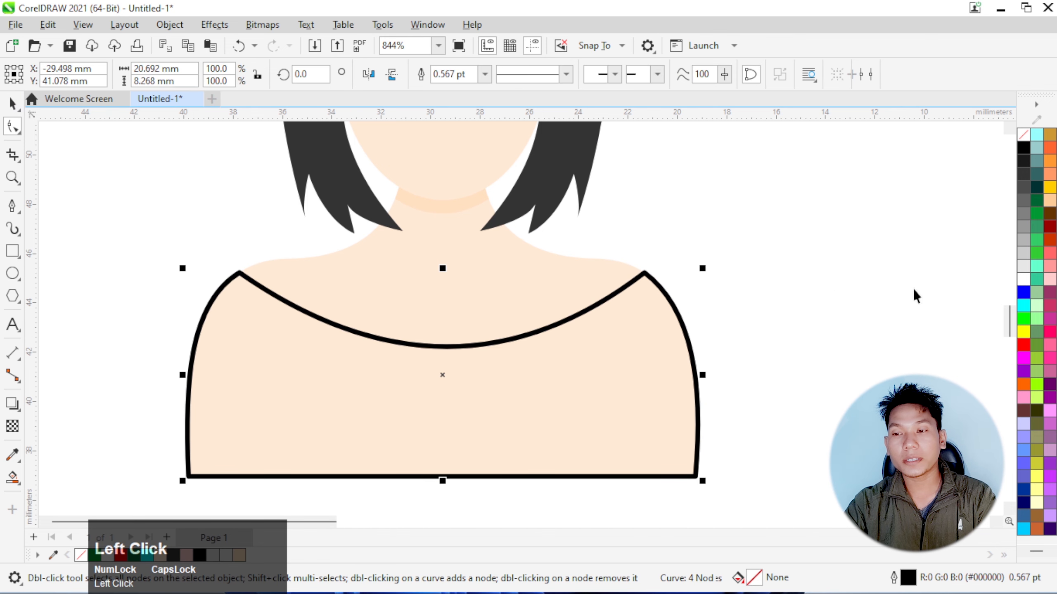
click(1049, 153)
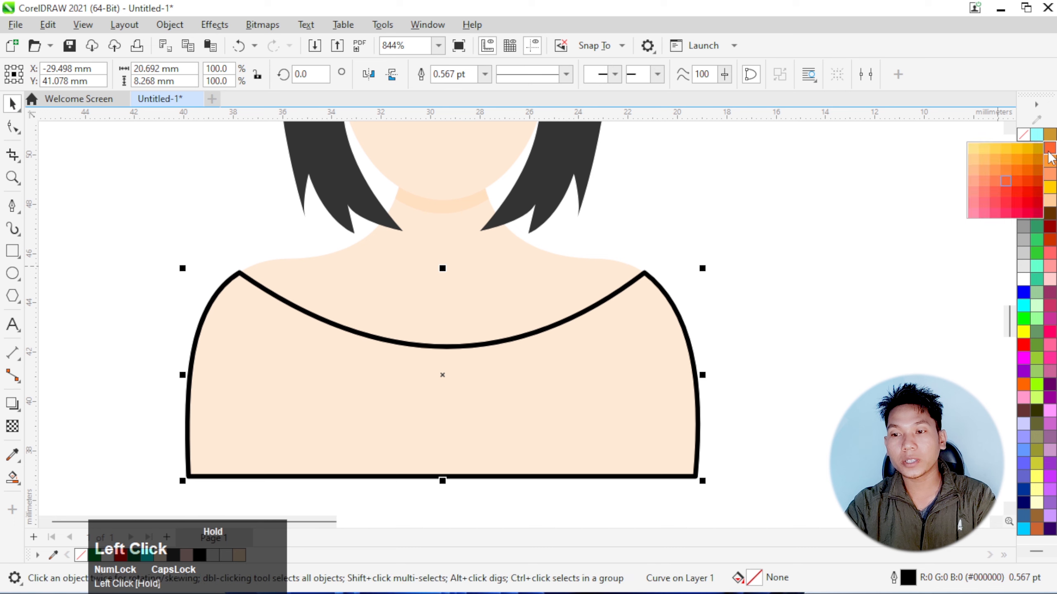
click(1020, 207)
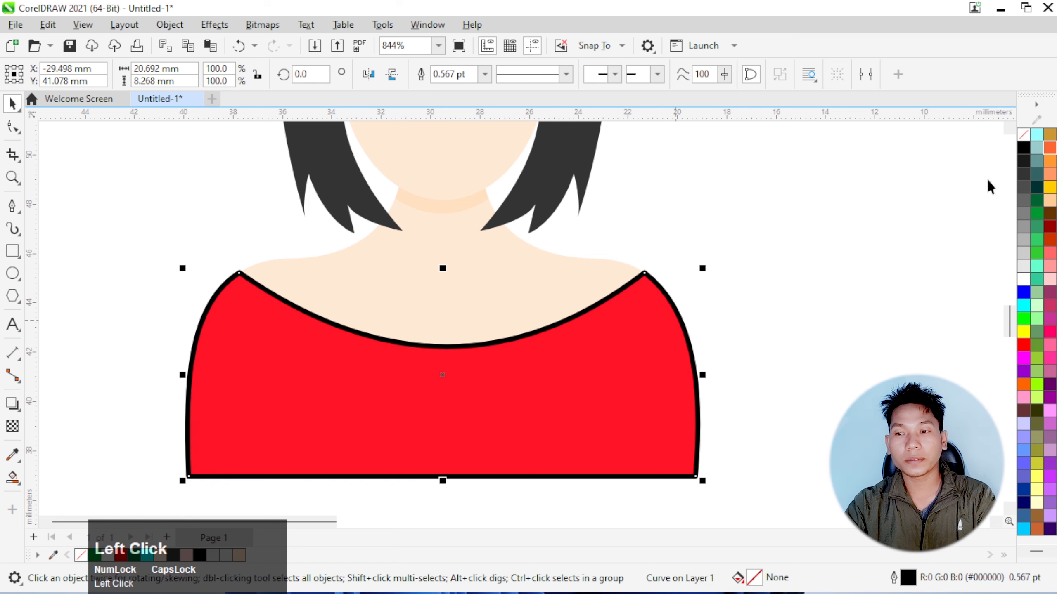
right_click(1024, 135)
click(957, 145)
scroll(434, 284, down, 1)
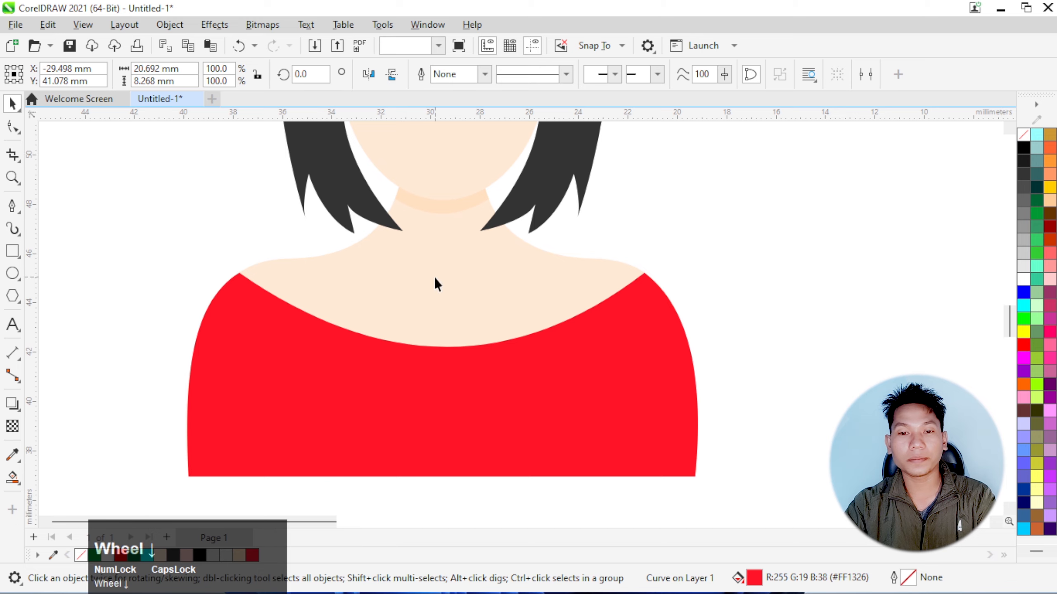
scroll(434, 278, down, 2)
scroll(458, 266, up, 2)
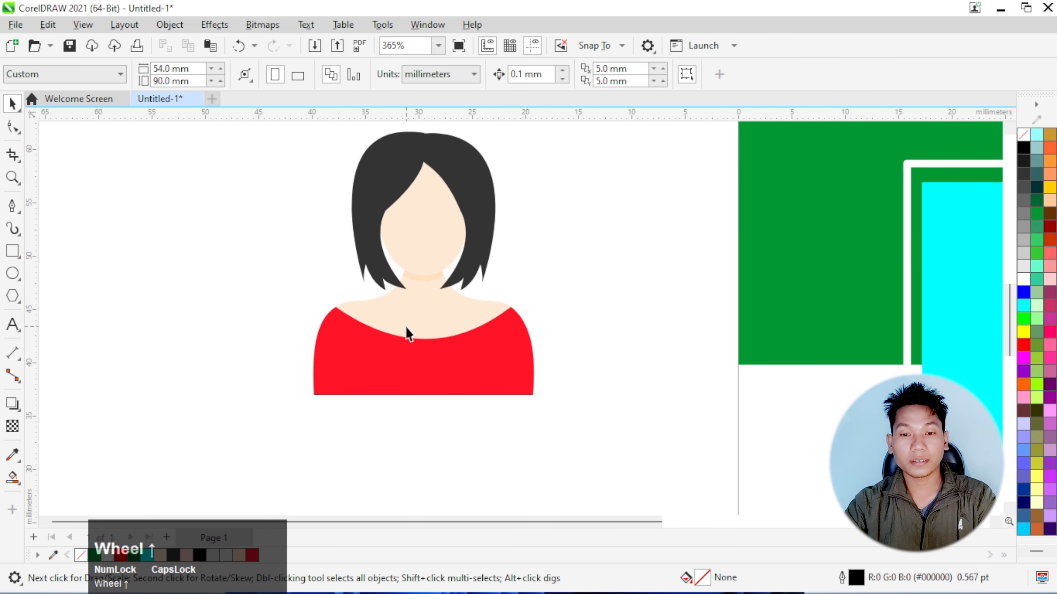
click(407, 353)
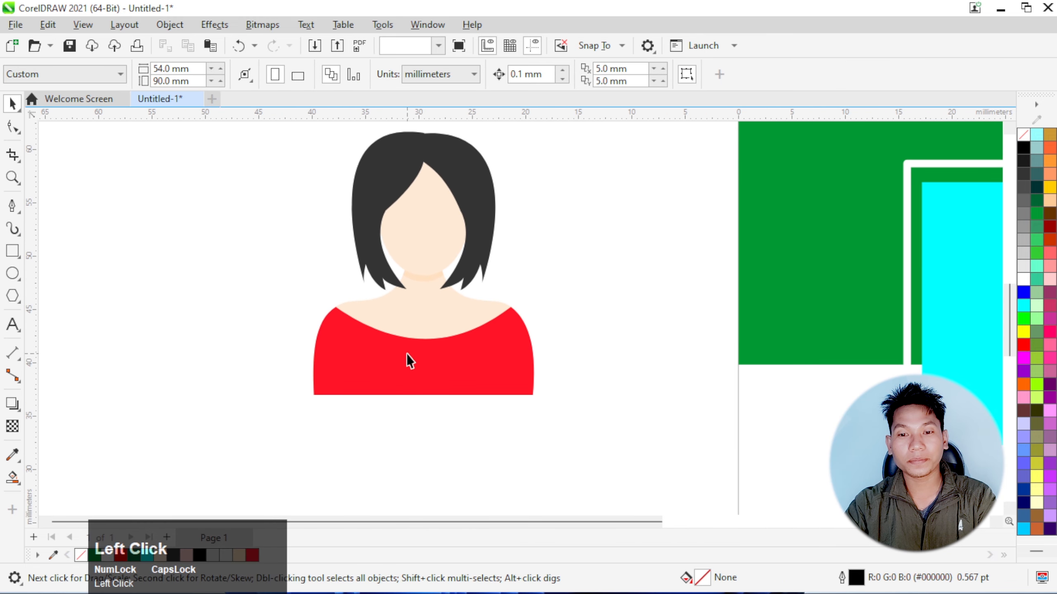
click(590, 353)
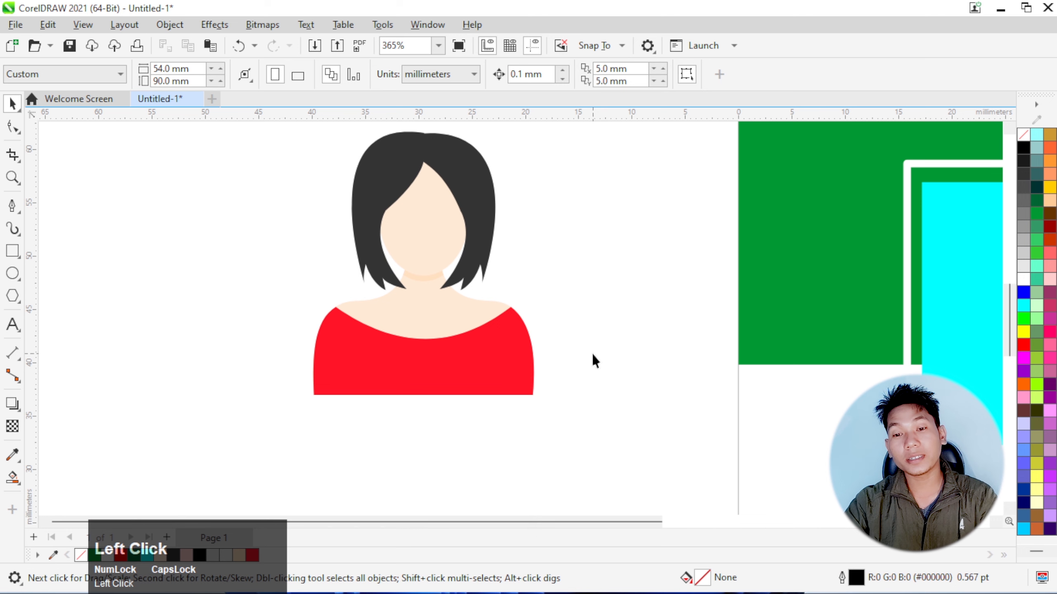
drag(569, 433, 257, 286)
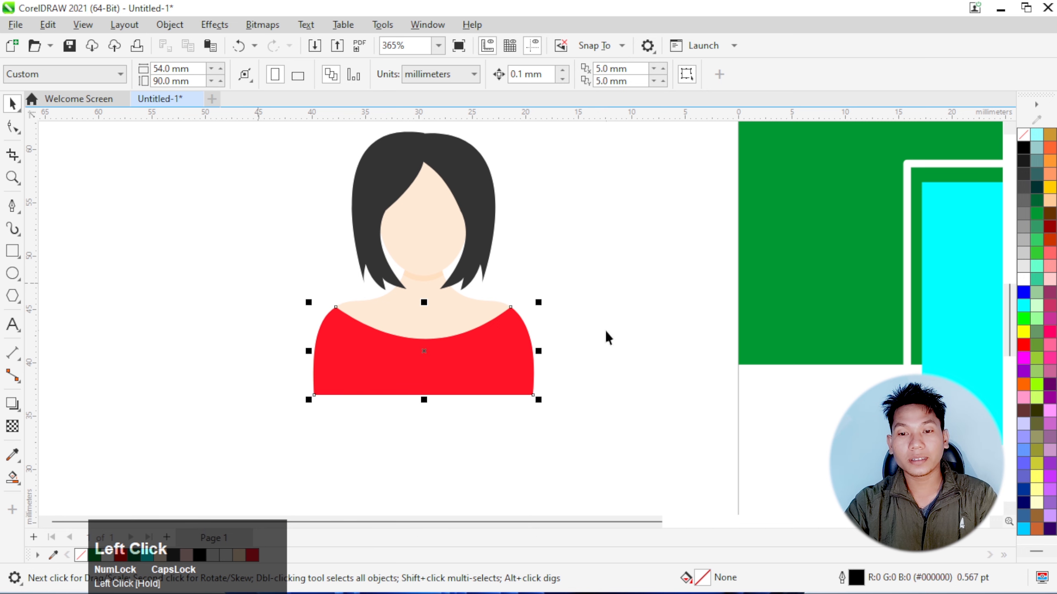
scroll(426, 352, down, 1)
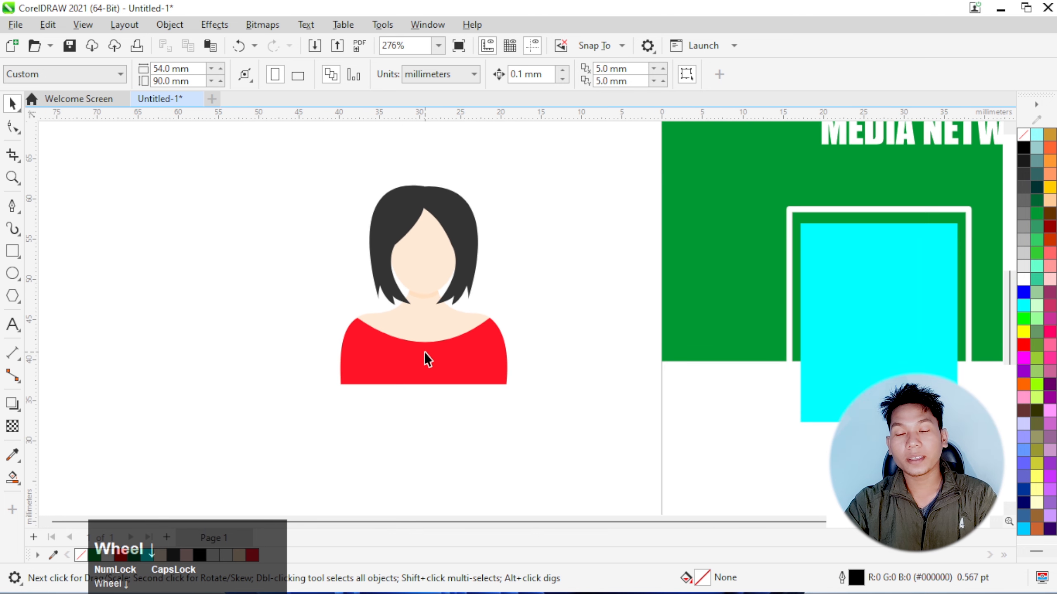
scroll(426, 356, up, 1)
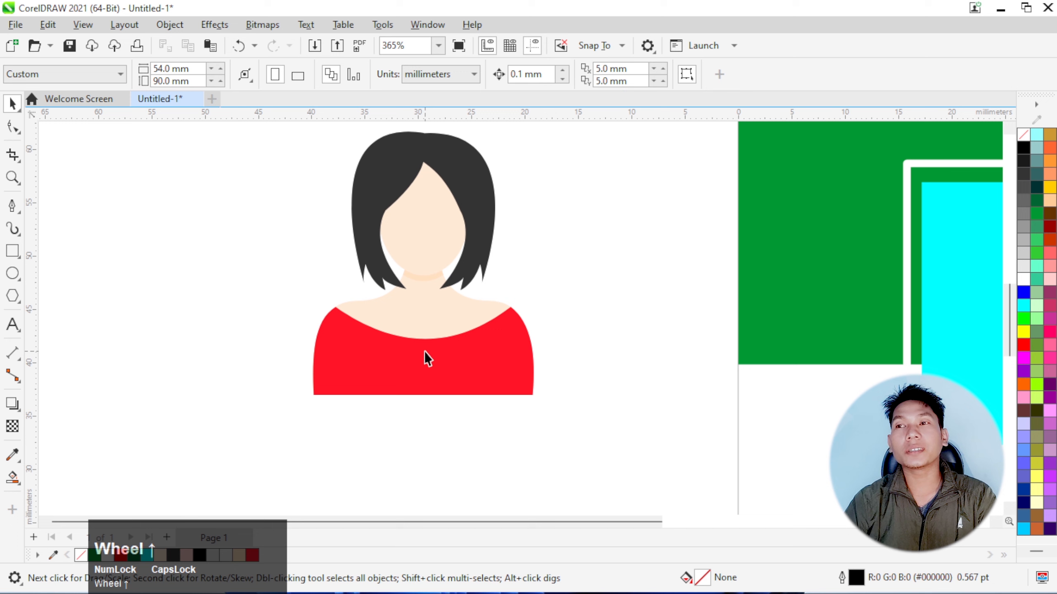
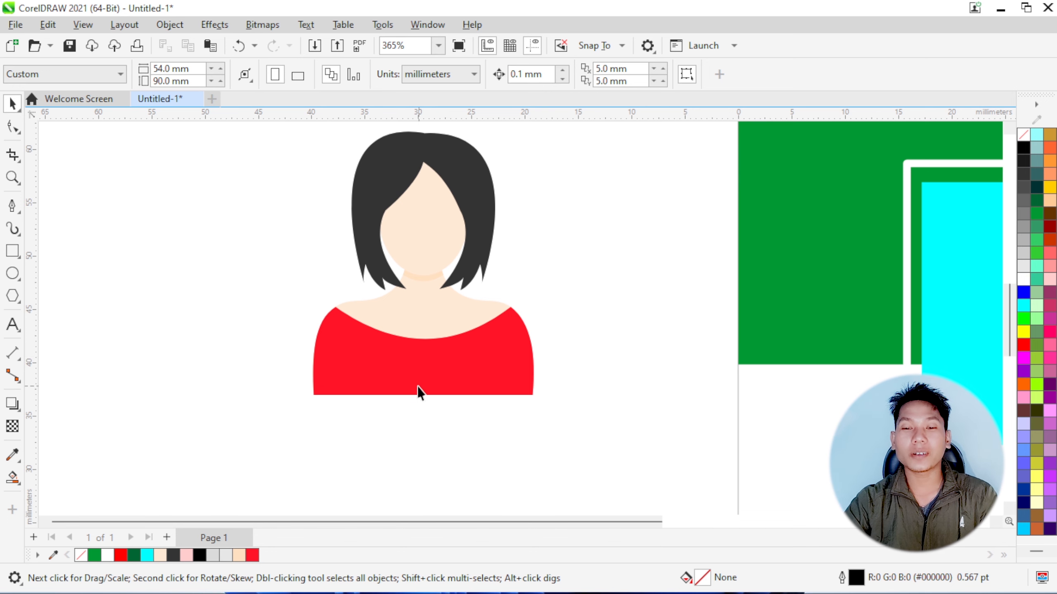
With the Pen tool, draw a narrow closed triangle about 1.1 × 3 mm across the dress's bottom edge, near its left end
scroll(417, 387, up, 1)
scroll(381, 399, down, 1)
scroll(378, 391, up, 2)
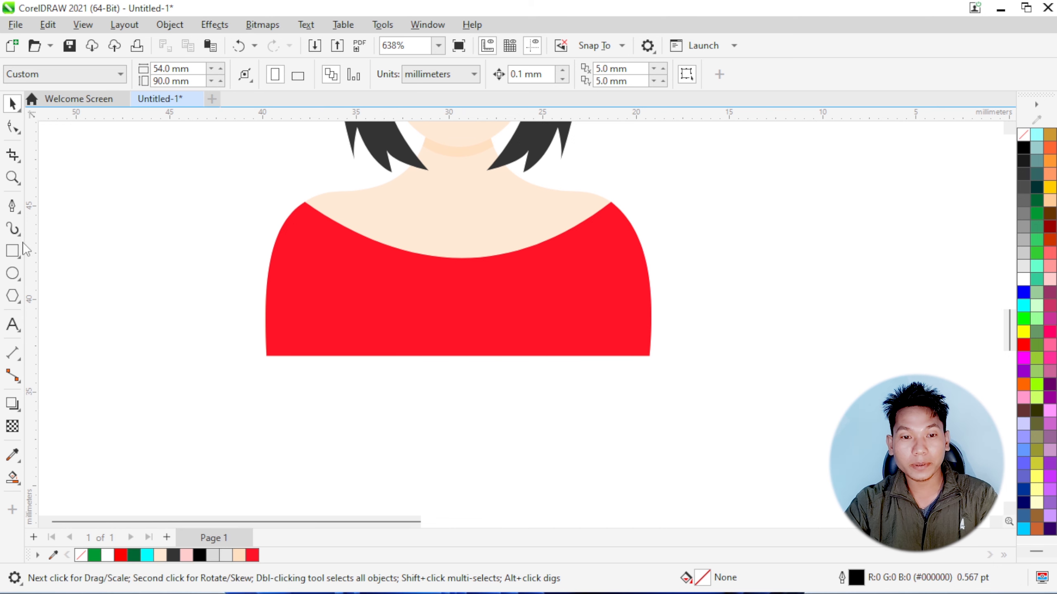
click(12, 206)
scroll(329, 340, up, 2)
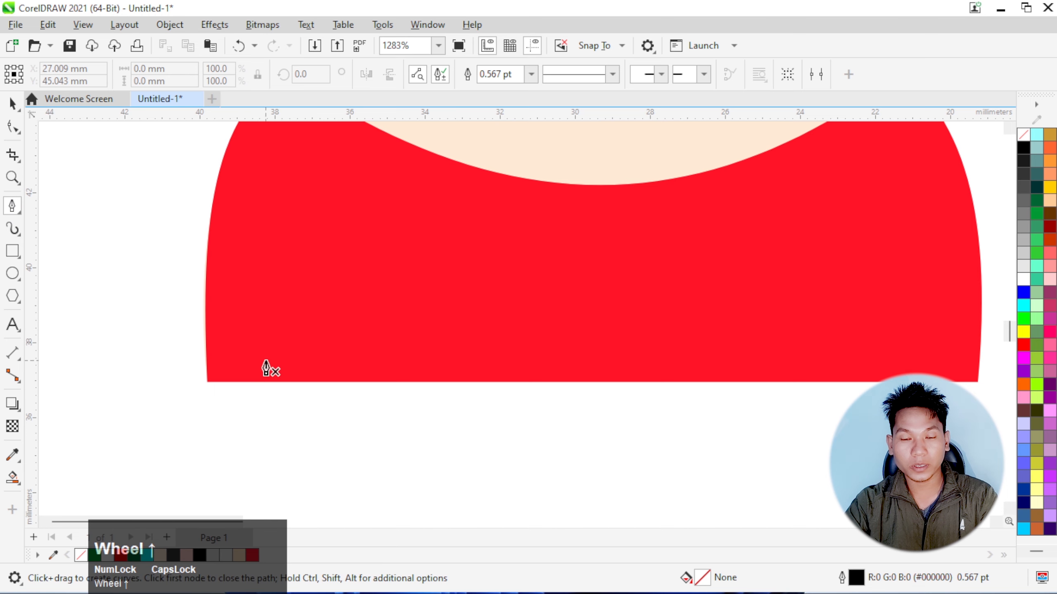
scroll(266, 370, down, 1)
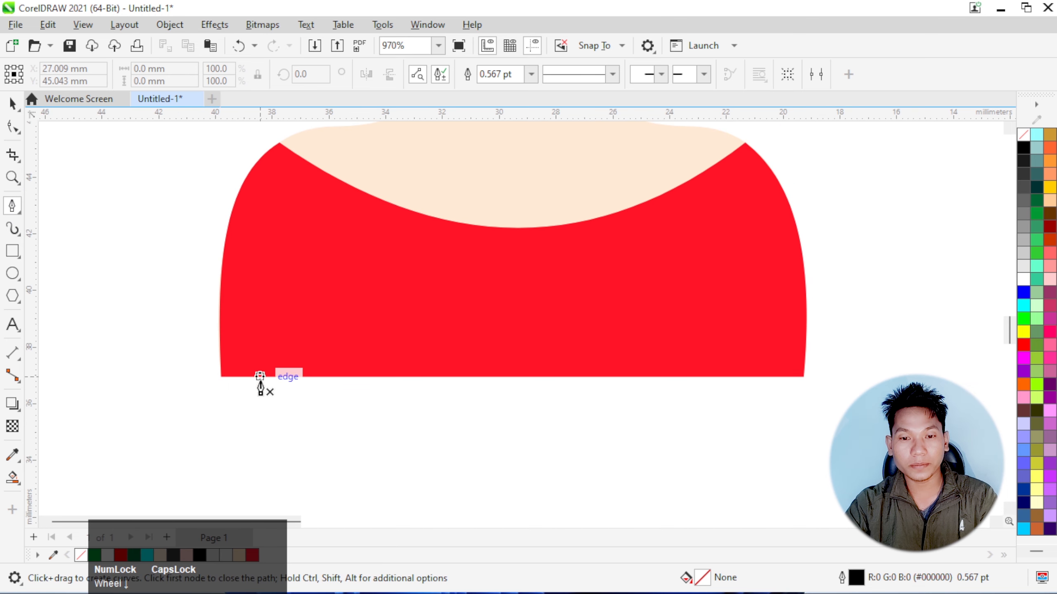
click(258, 388)
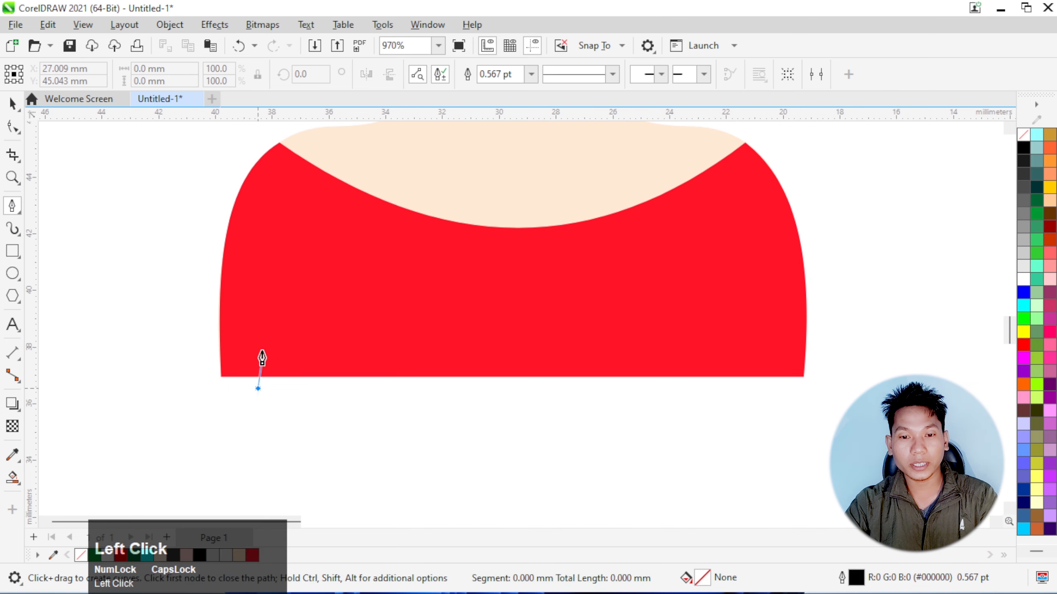
click(277, 303)
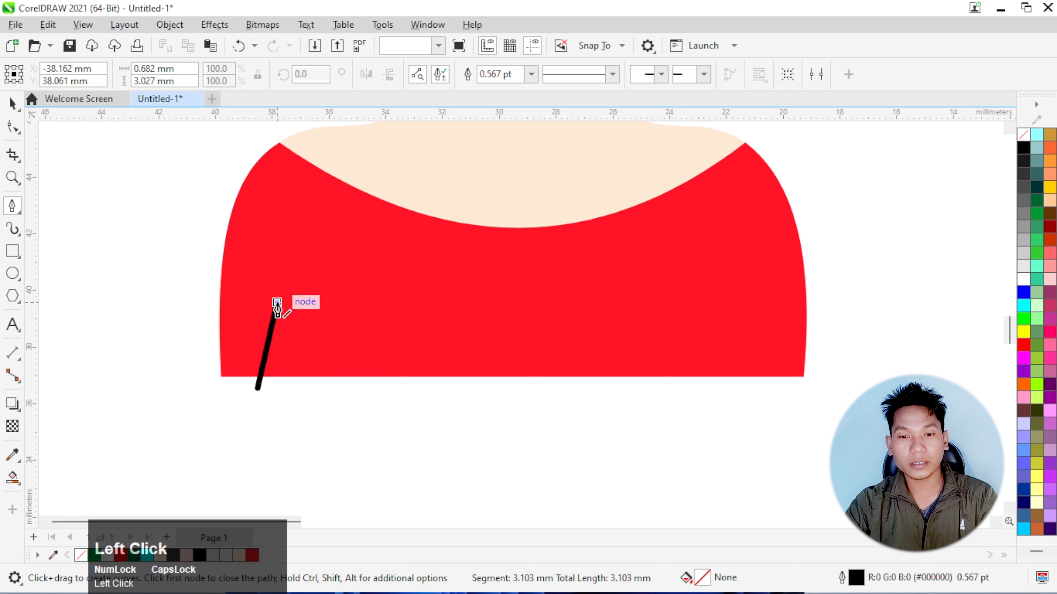
click(290, 387)
click(258, 388)
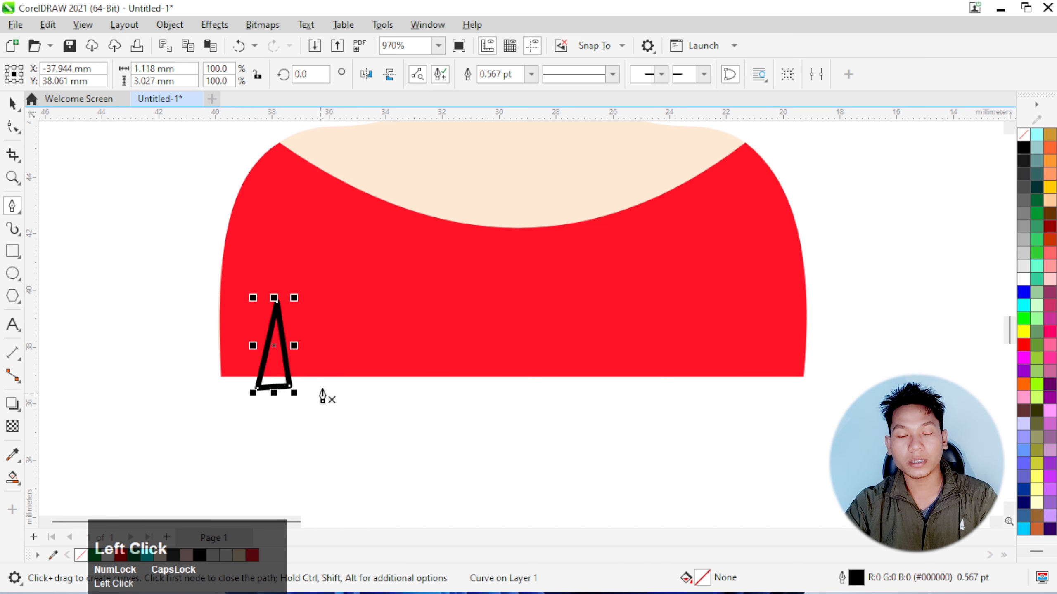
Fill the triangle with light pink (R255 G204 B204) and remove its outline
click(1050, 202)
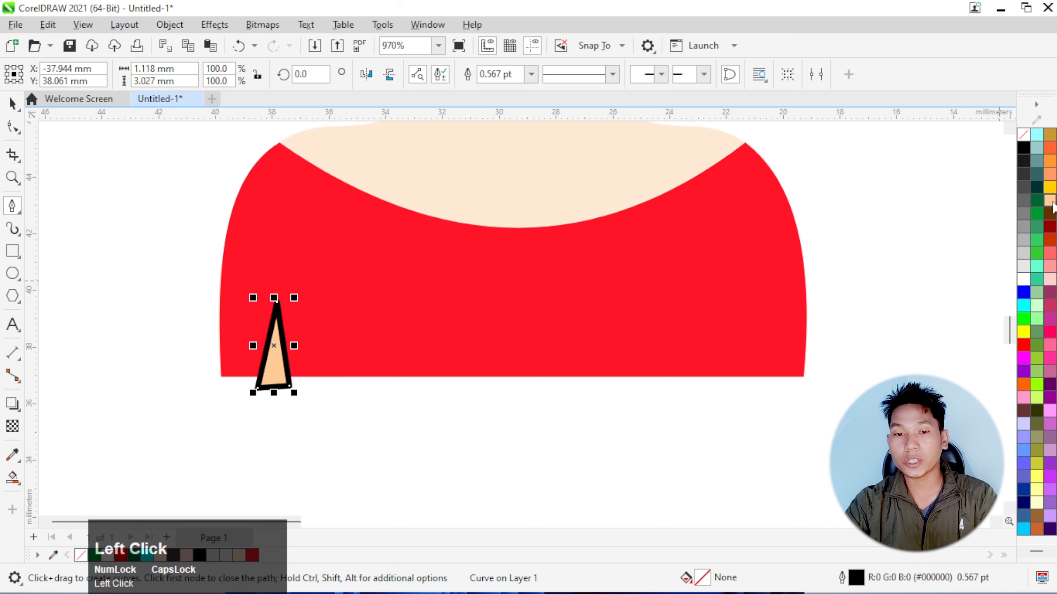
right_click(1024, 145)
click(969, 148)
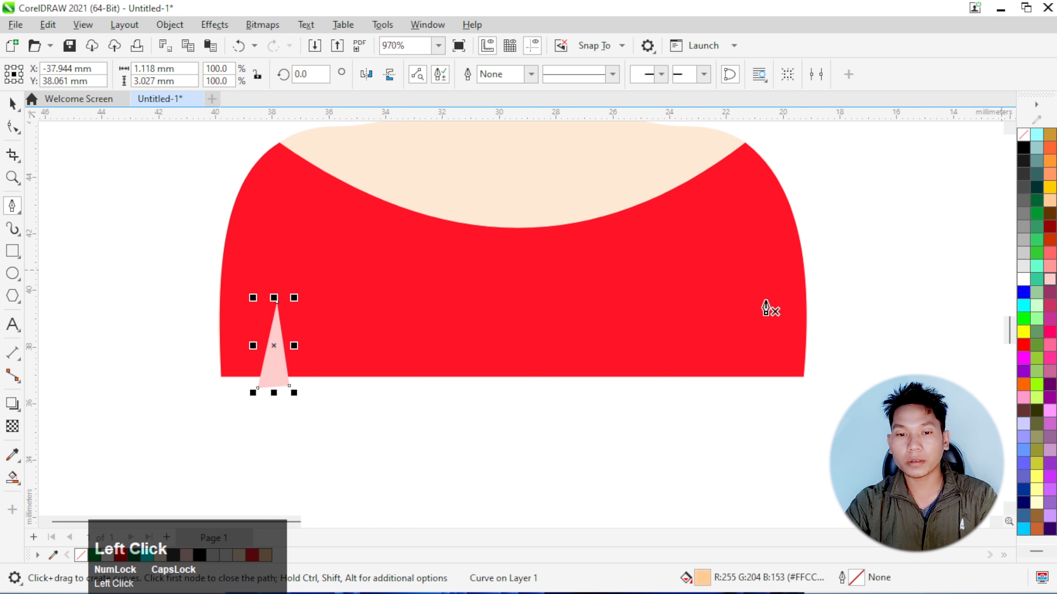
scroll(287, 372, up, 1)
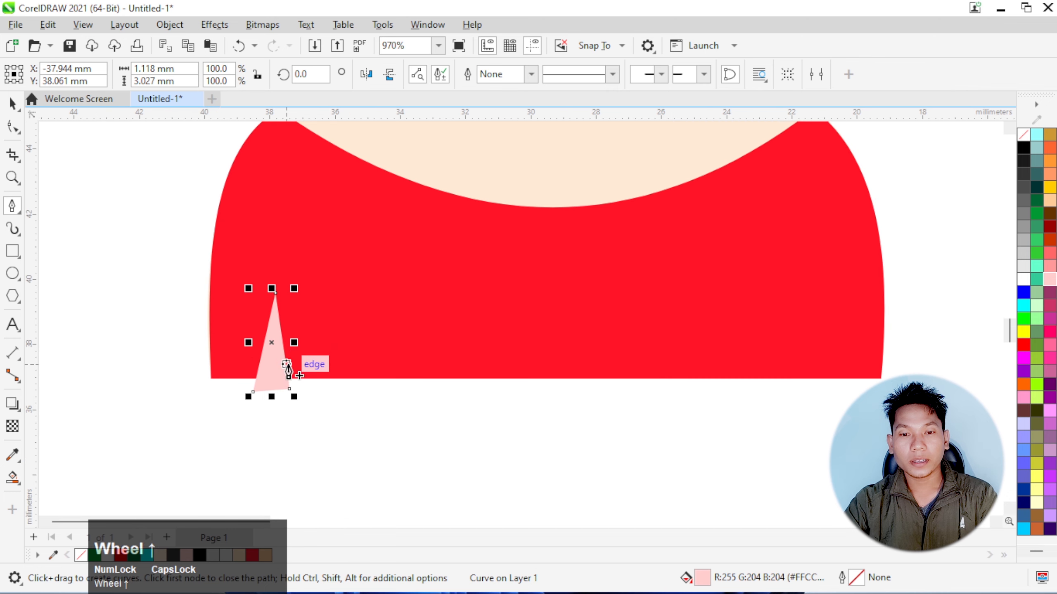
click(274, 364)
double_click(252, 401)
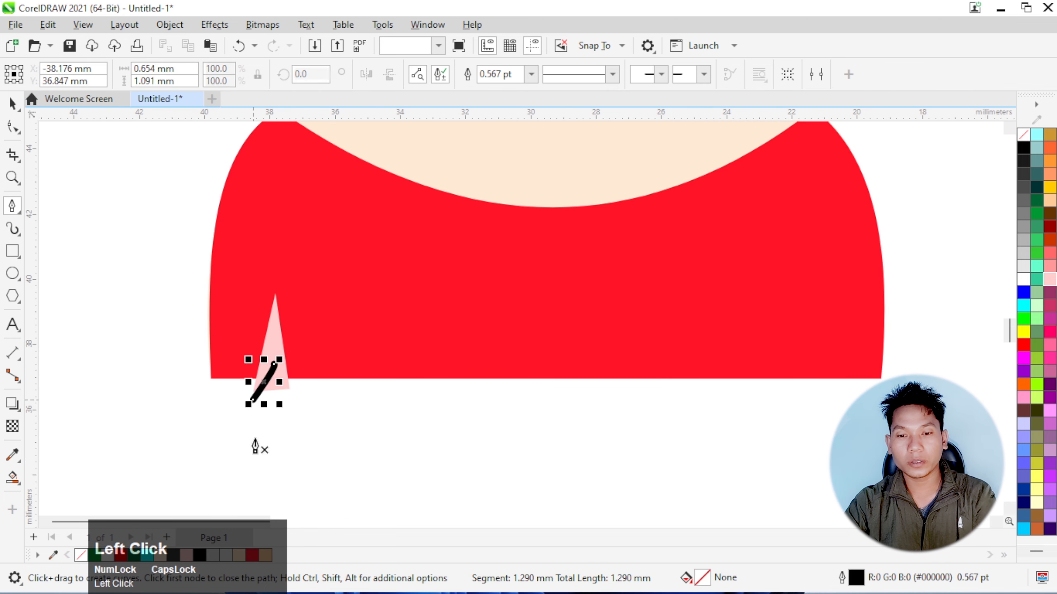
key(Delete)
Nudge the pink triangle about 0.6 mm inward and 0.4 mm up so its base meets the dress's bottom edge
click(12, 104)
scroll(251, 357, up, 1)
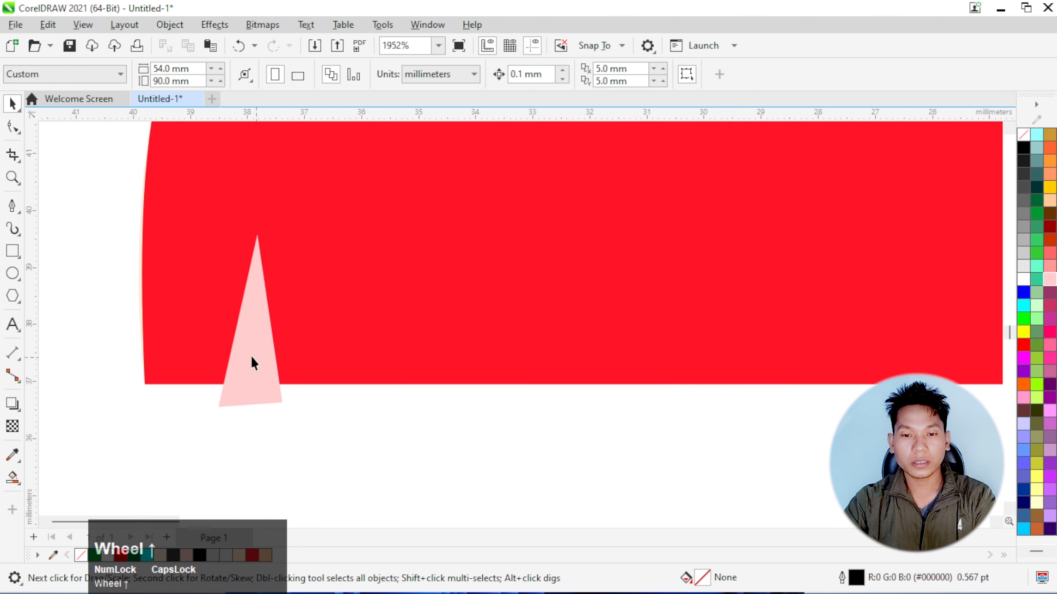
click(252, 358)
key(Right)
key(Right)
key(Right)
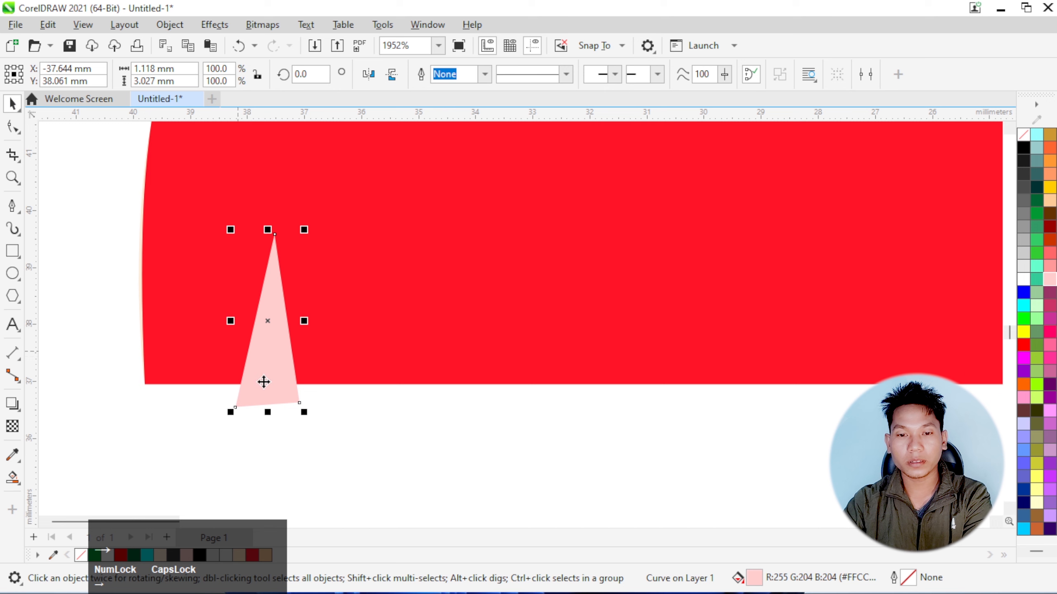
scroll(279, 263, down, 5)
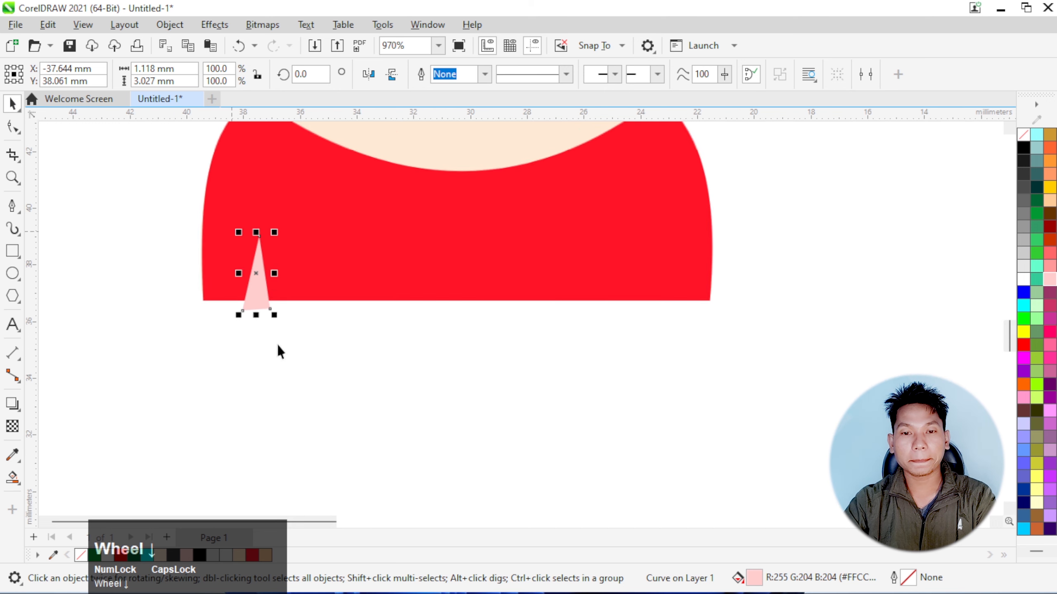
key(Right)
key(Right)
key(Right)
key(Right)
key(Right)
key(Right)
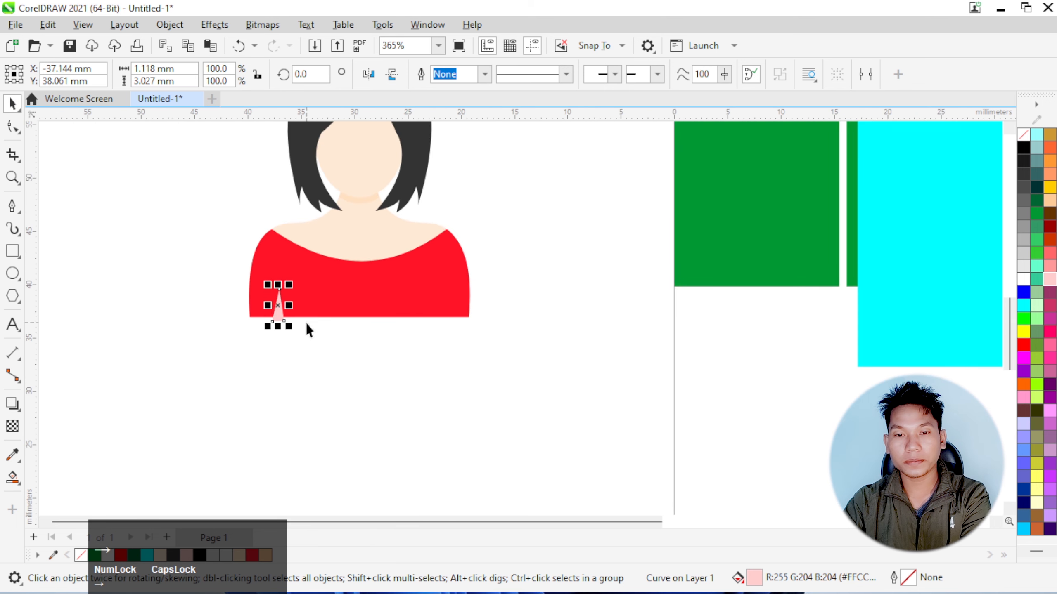
key(Up)
key(Up)
key(Up)
key(Up)
key(Up)
key(Left)
key(Left)
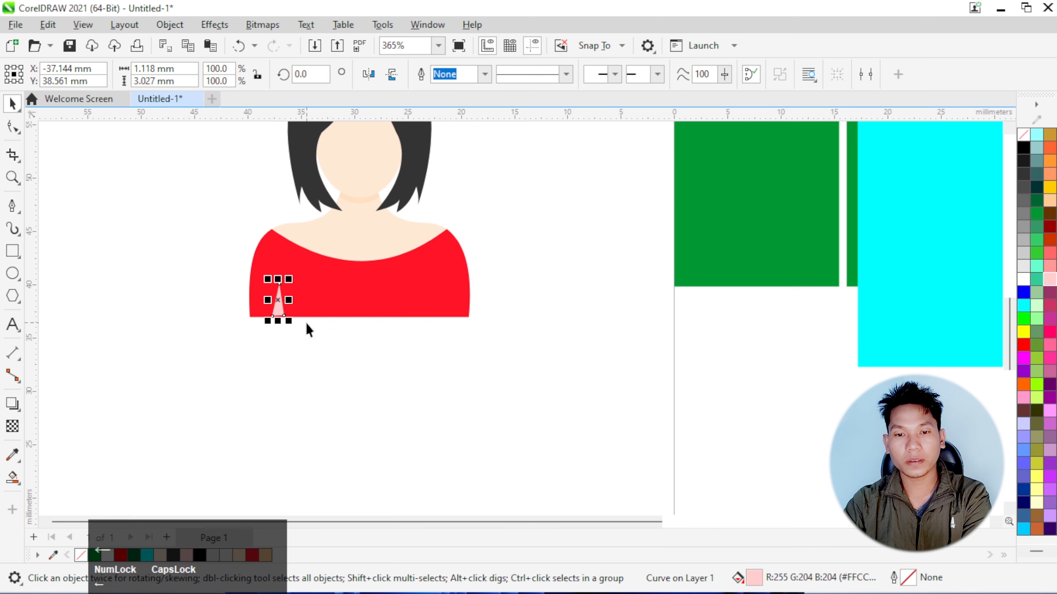
scroll(289, 319, up, 3)
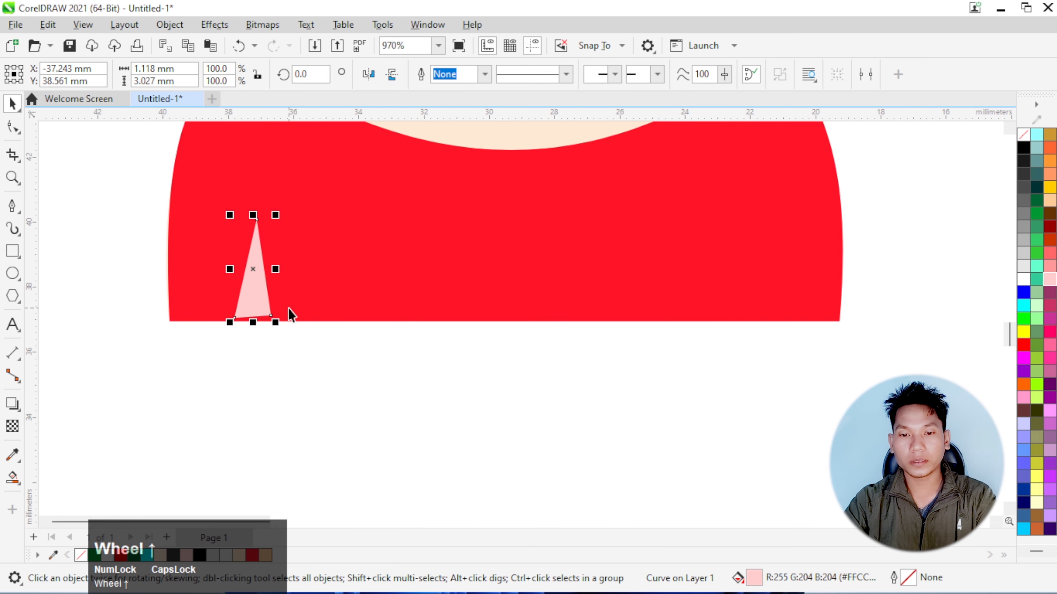
key(Down)
Move the triangle's lower right node down so that its base lies flat on the dress's bottom edge
click(12, 127)
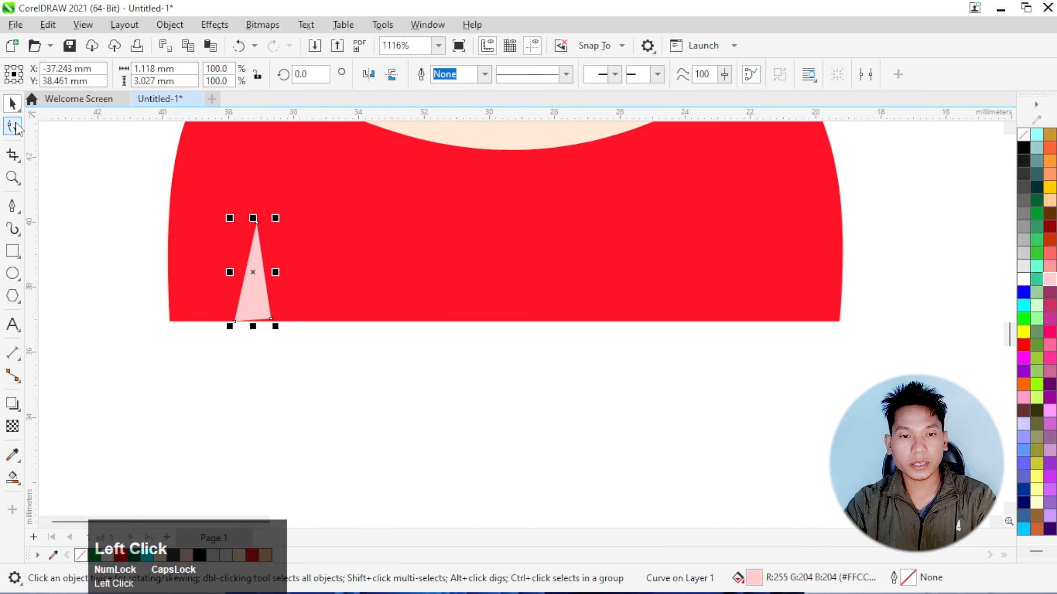
scroll(253, 291, up, 2)
drag(293, 351, 294, 357)
click(12, 104)
scroll(182, 333, down, 2)
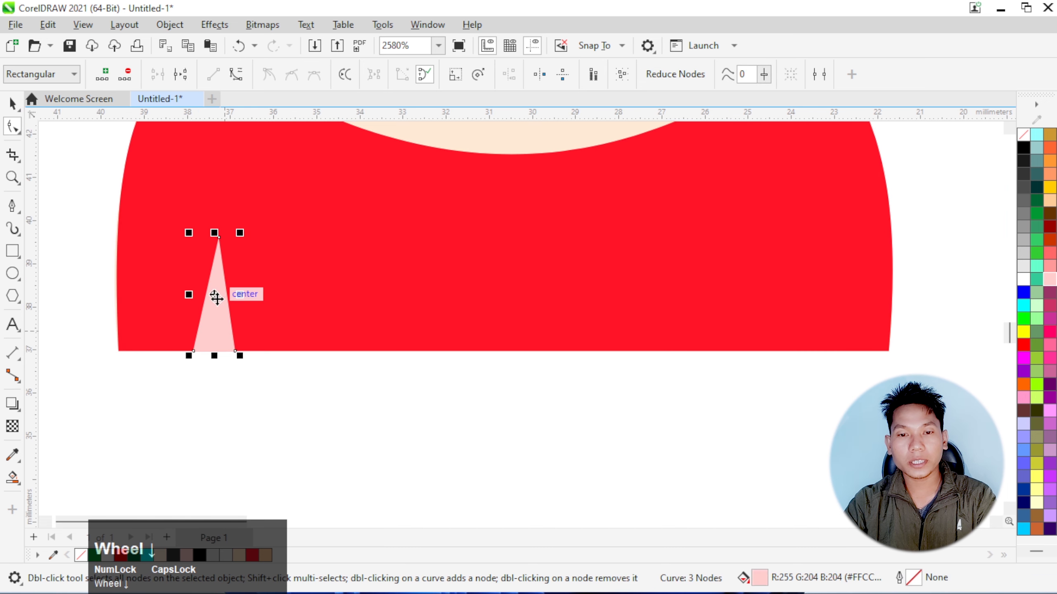
Copy the pink triangle to the dress's right side, mirror it horizontally, and nudge it onto the bottom edge
drag(216, 299, 803, 293)
right_click(802, 293)
click(376, 79)
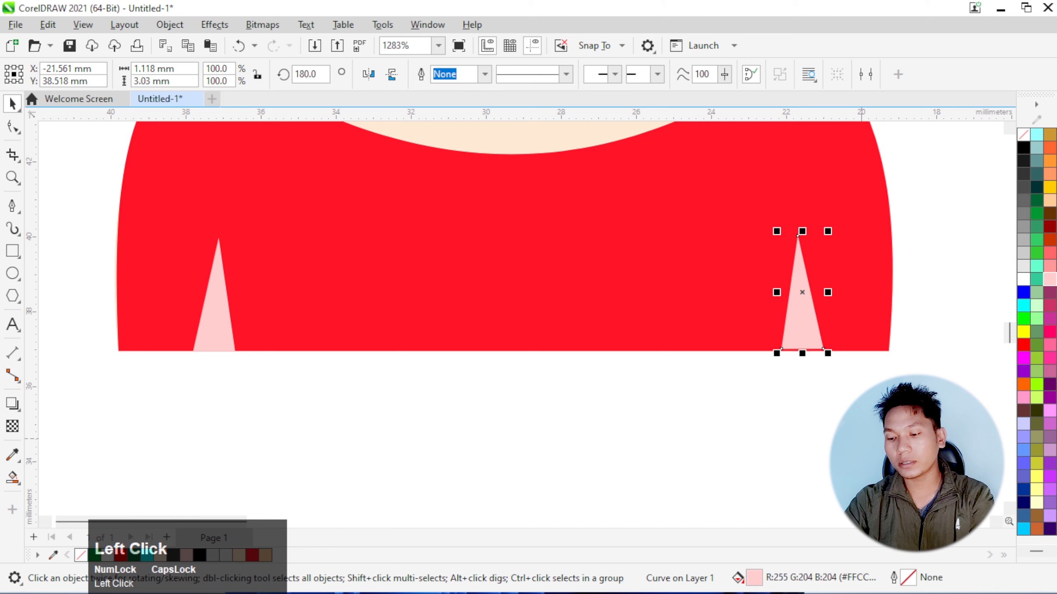
key(Down)
key(Right)
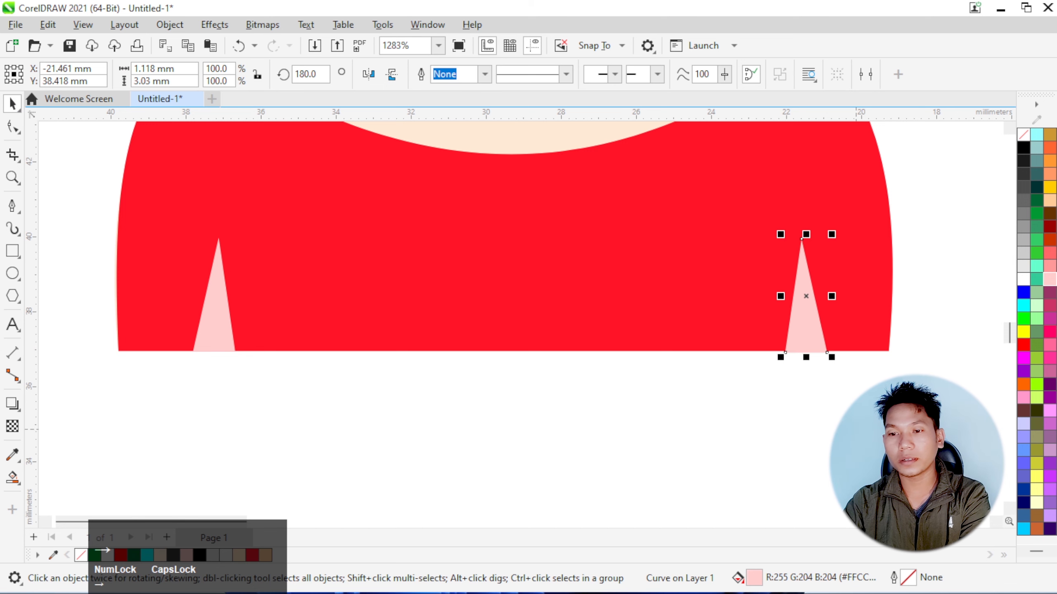
key(Right)
click(856, 429)
Nudge both pink triangles 0.2 mm inward toward the middle of the dress
scroll(583, 403, down, 7)
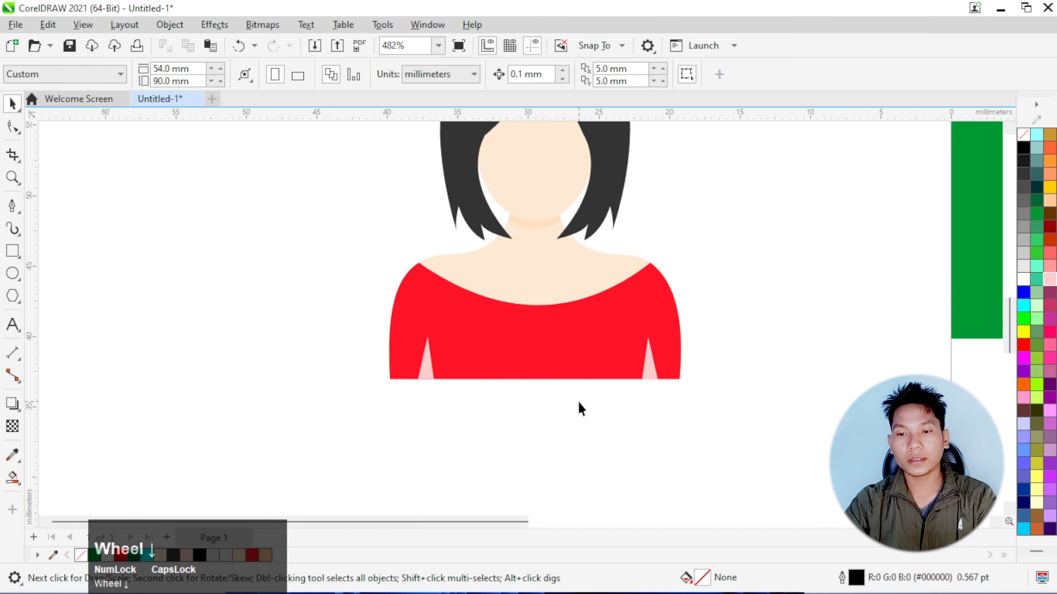
click(652, 377)
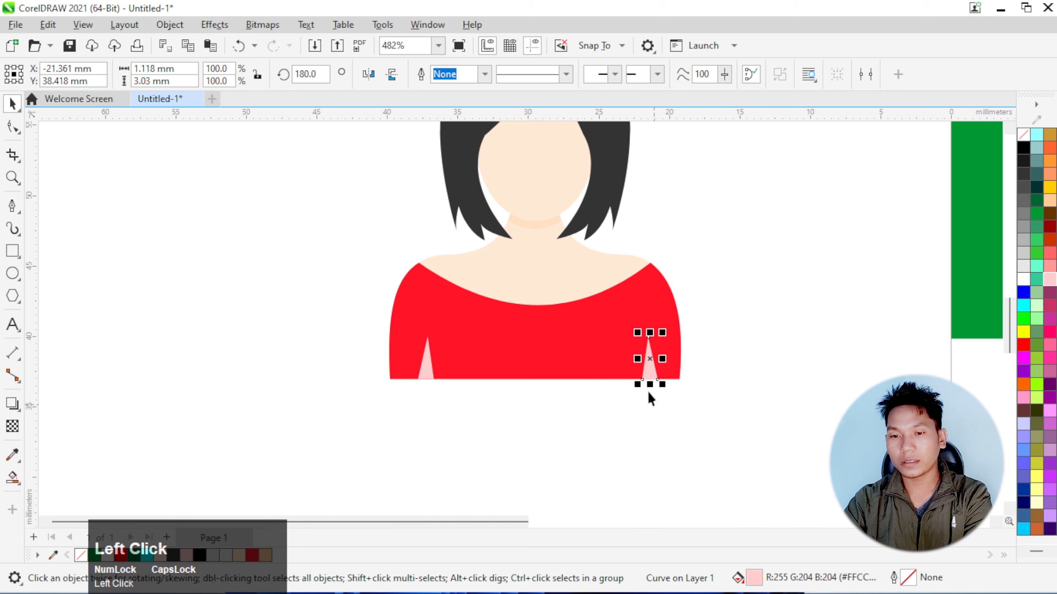
key(Left)
key(Left)
click(417, 379)
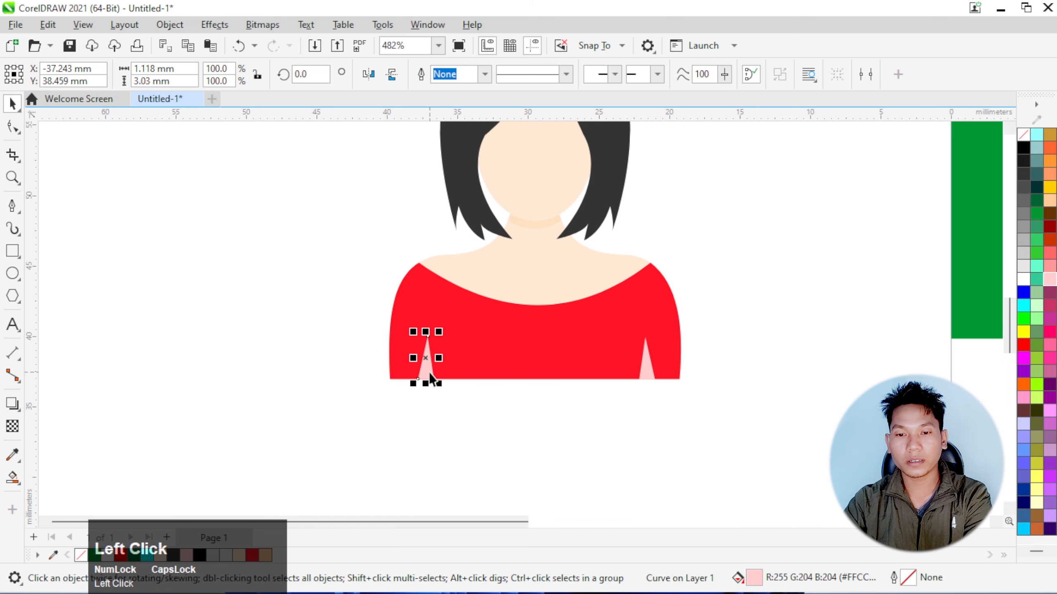
key(Right)
key(Right)
click(502, 426)
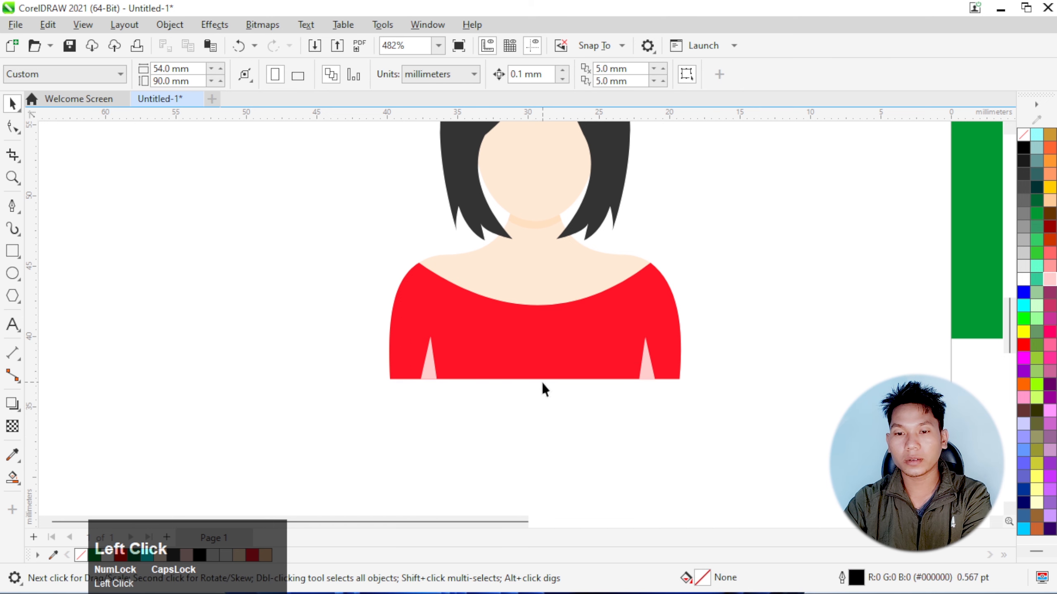
Draw a circle about 1.9 mm in diameter below the dress, fill it with grey (#808080), and remove its outline
scroll(541, 382, up, 1)
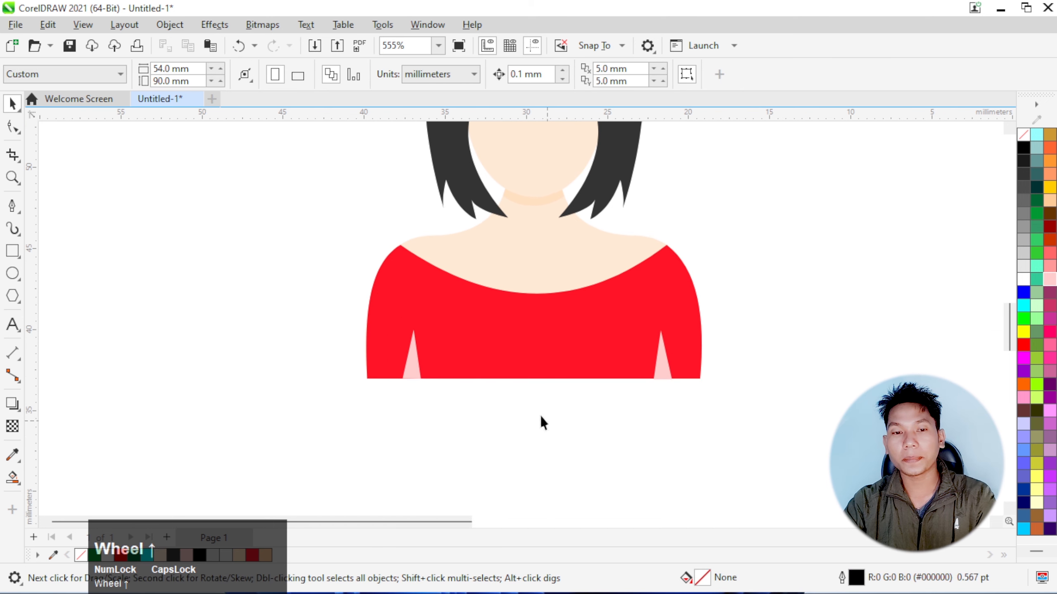
click(12, 274)
scroll(469, 408, down, 1)
scroll(469, 408, up, 1)
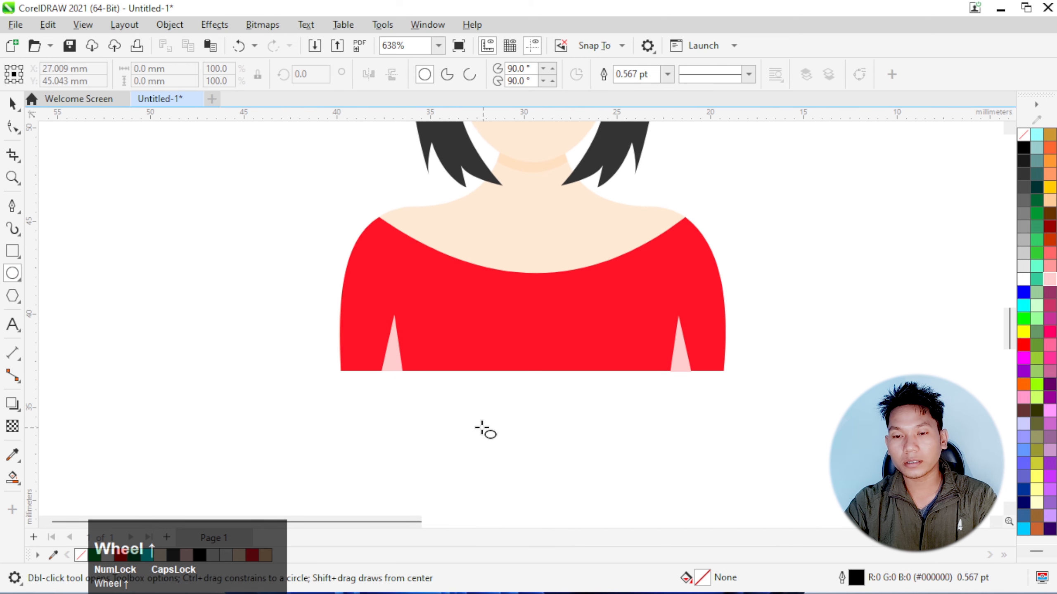
drag(477, 414, 493, 434)
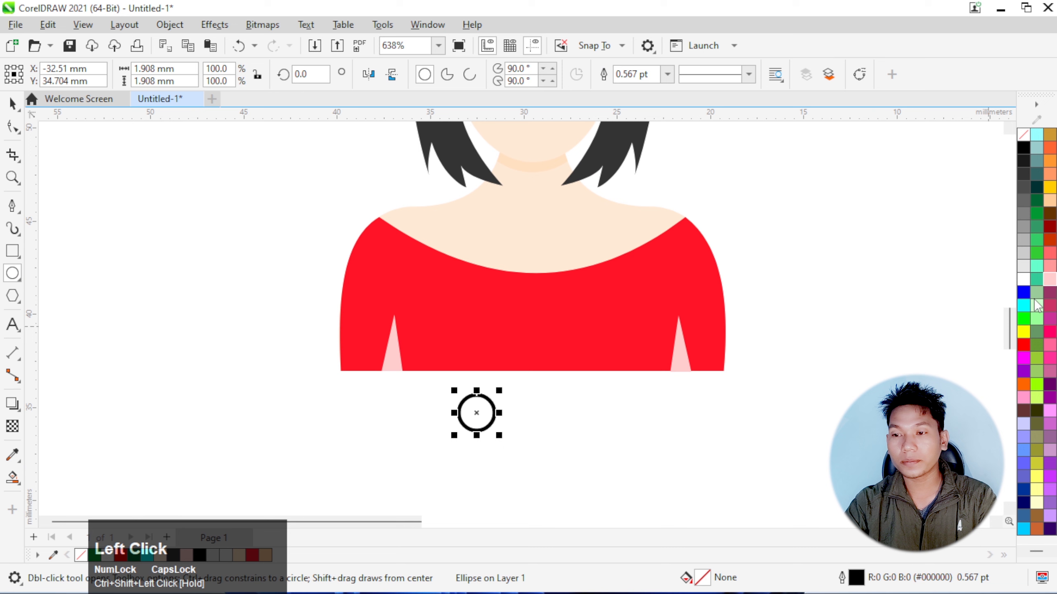
click(1023, 218)
right_click(1026, 135)
click(969, 146)
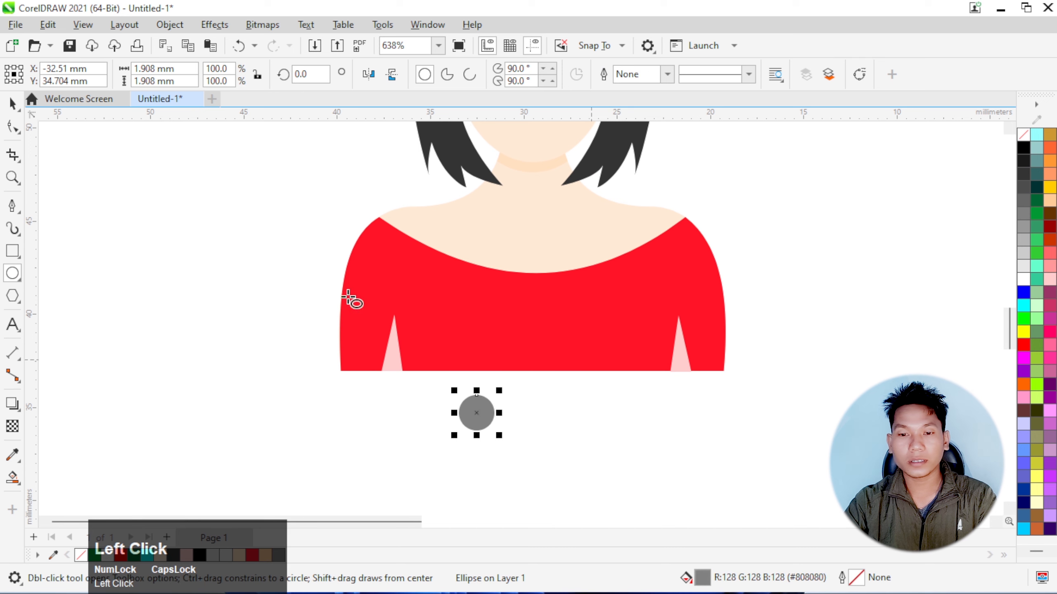
Copy the grey circle about 6.5 mm to its right and group the two circles
click(12, 104)
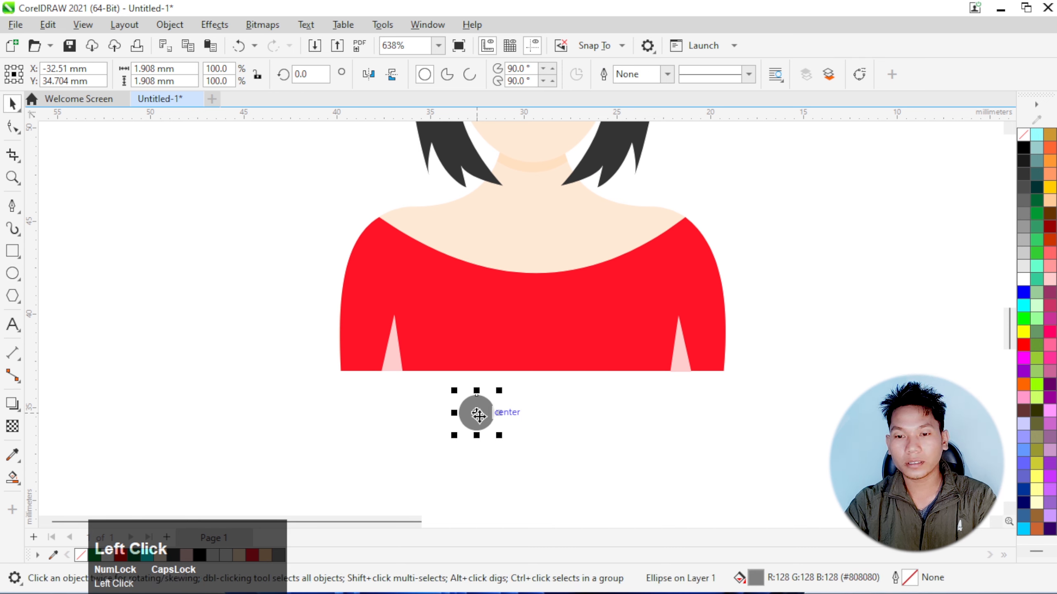
drag(478, 415, 599, 417)
right_click(599, 417)
drag(653, 479, 435, 382)
key(ctrl+g)
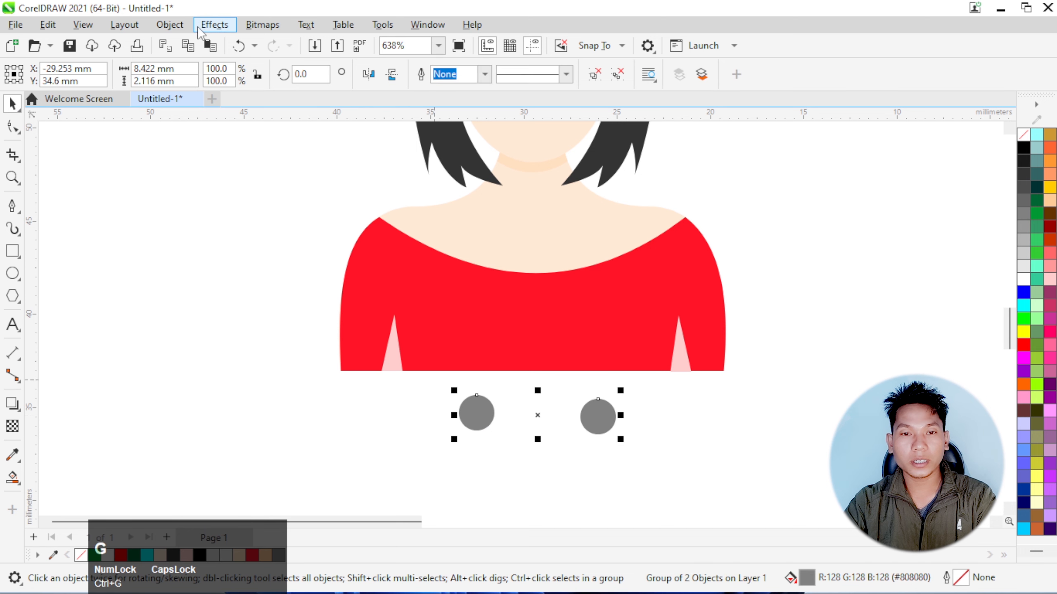
Place the grouped grey circles inside the red dress shape as a PowerClip
click(169, 25)
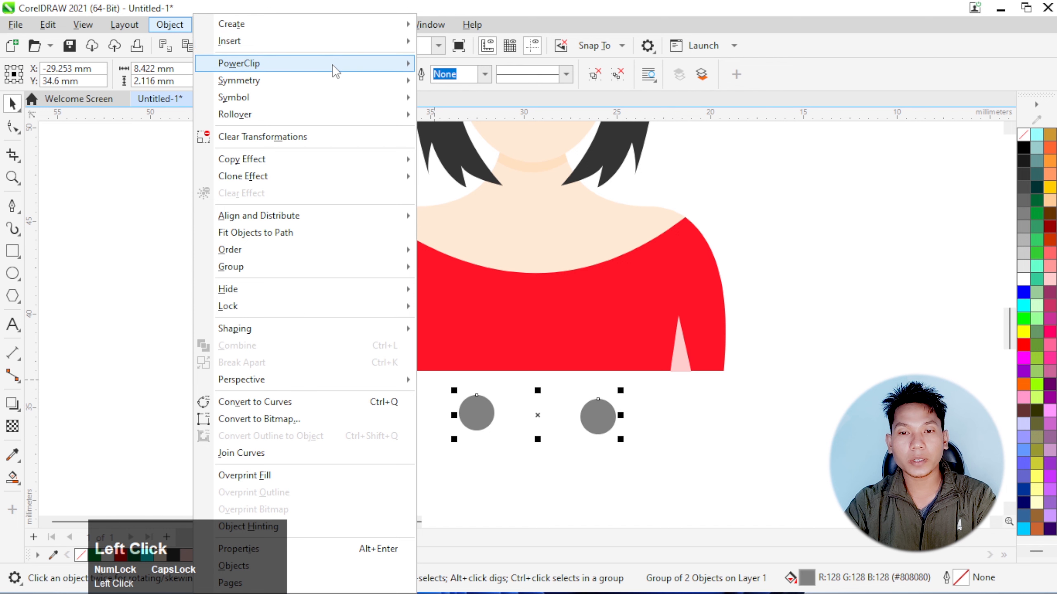
mouse_move(353, 70)
click(482, 65)
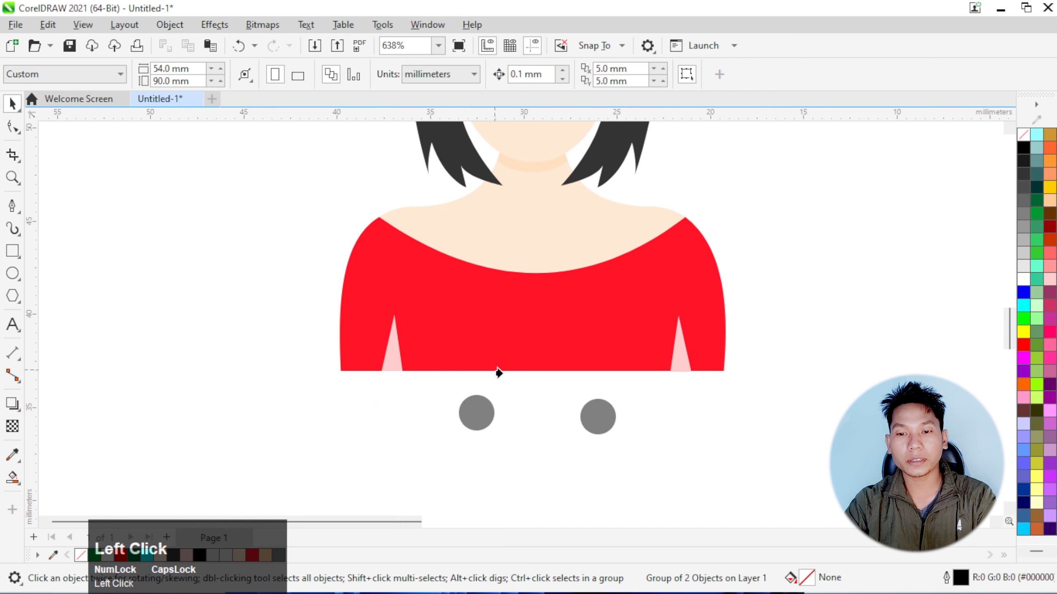
click(481, 353)
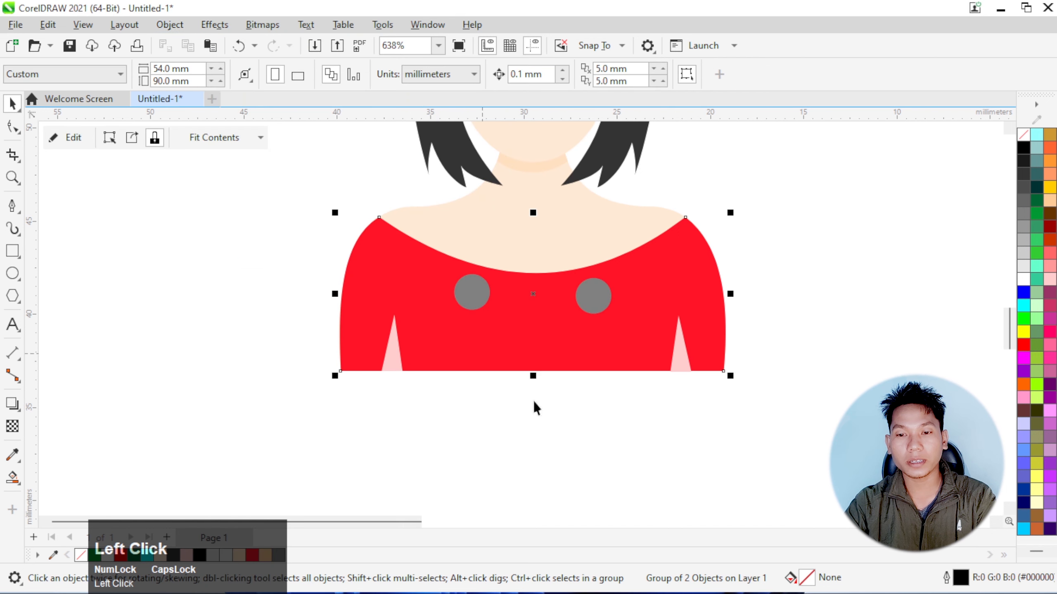
Edit the dress's PowerClip contents and move the two grey circles down so they straddle the dress's bottom edge
click(71, 138)
click(593, 307)
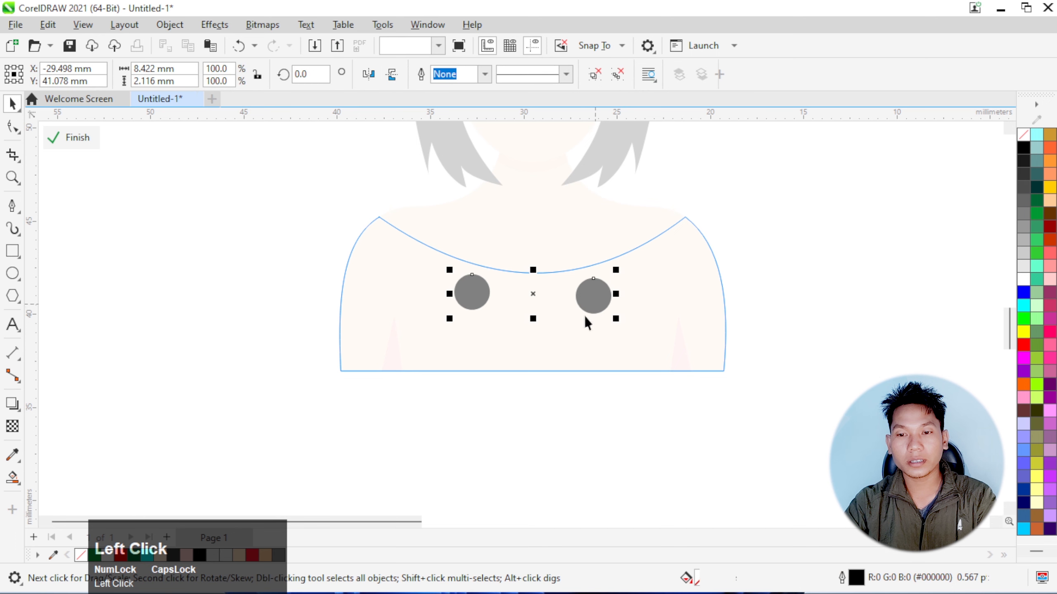
drag(586, 317, 585, 376)
key(Down)
key(Down)
key(Down)
key(Down)
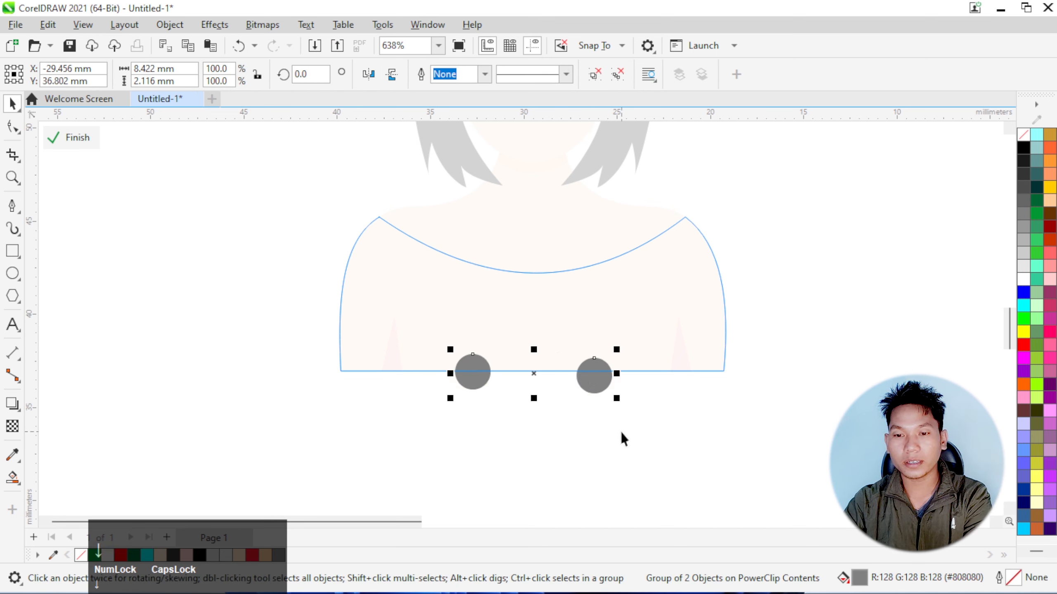
Finish editing the dress's PowerClip and group all parts of the portrait
click(86, 143)
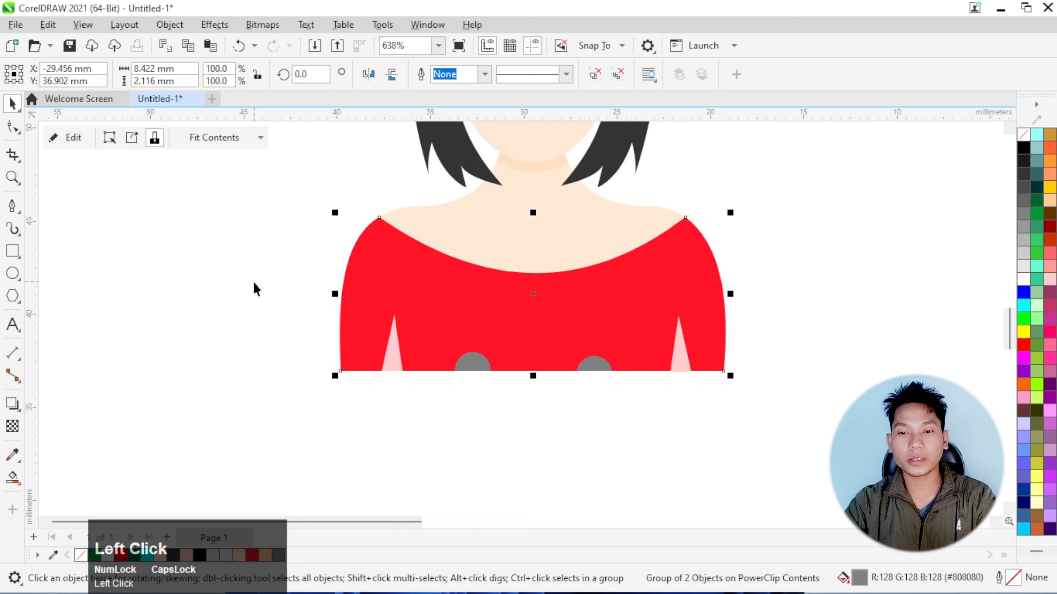
click(319, 361)
scroll(308, 354, down, 4)
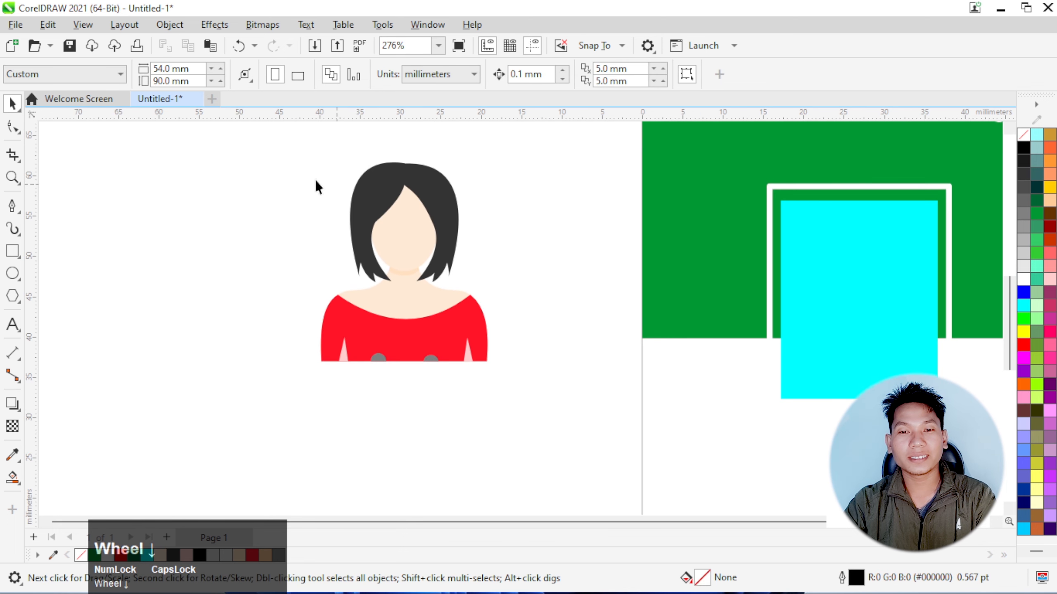
drag(251, 139, 541, 438)
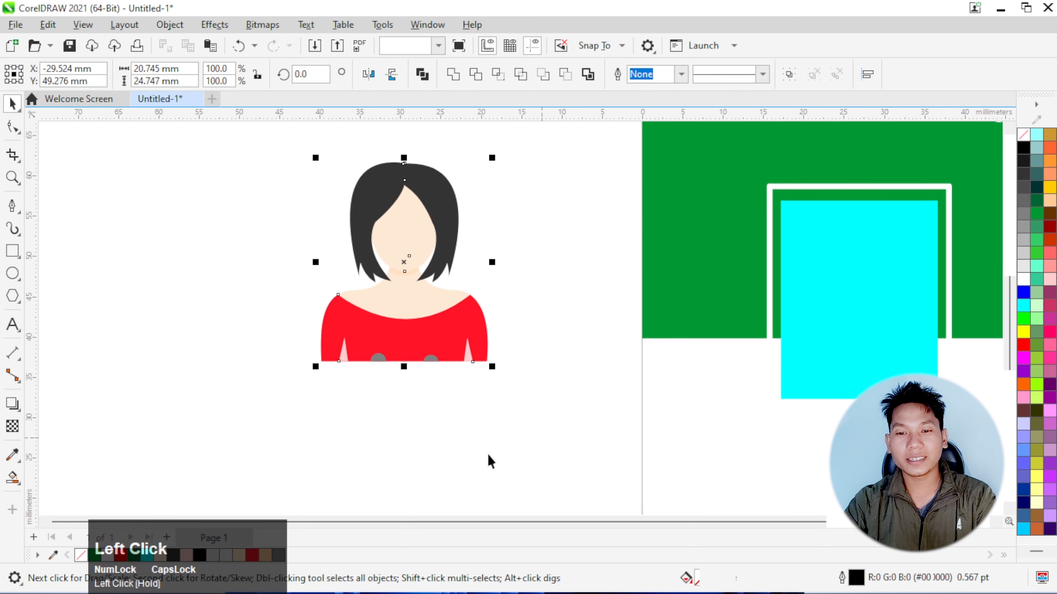
key(ctrl+g)
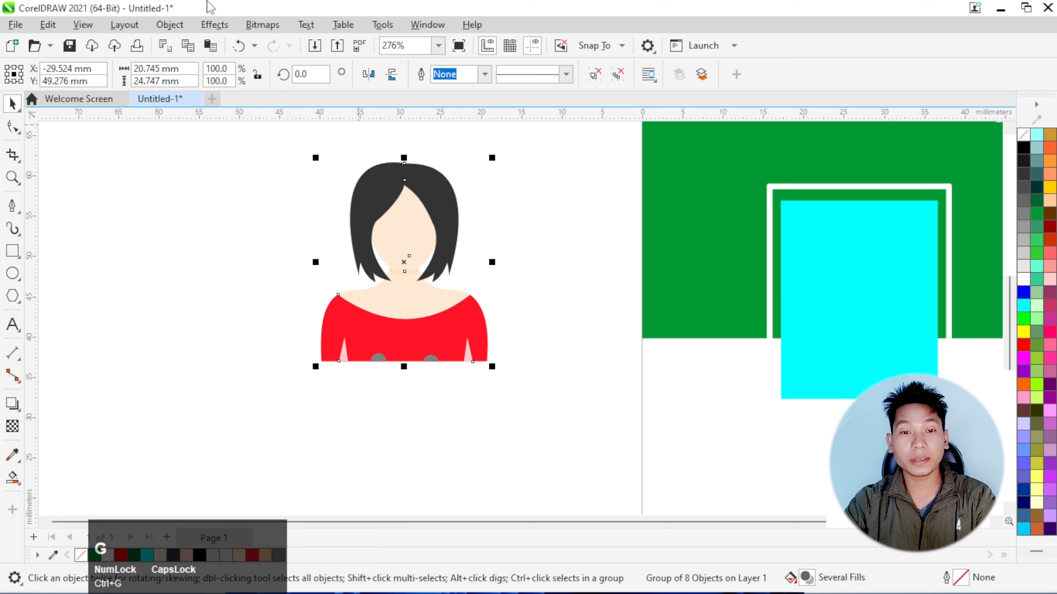
Place the grouped portrait inside the cyan photo rectangle as a PowerClip
click(171, 25)
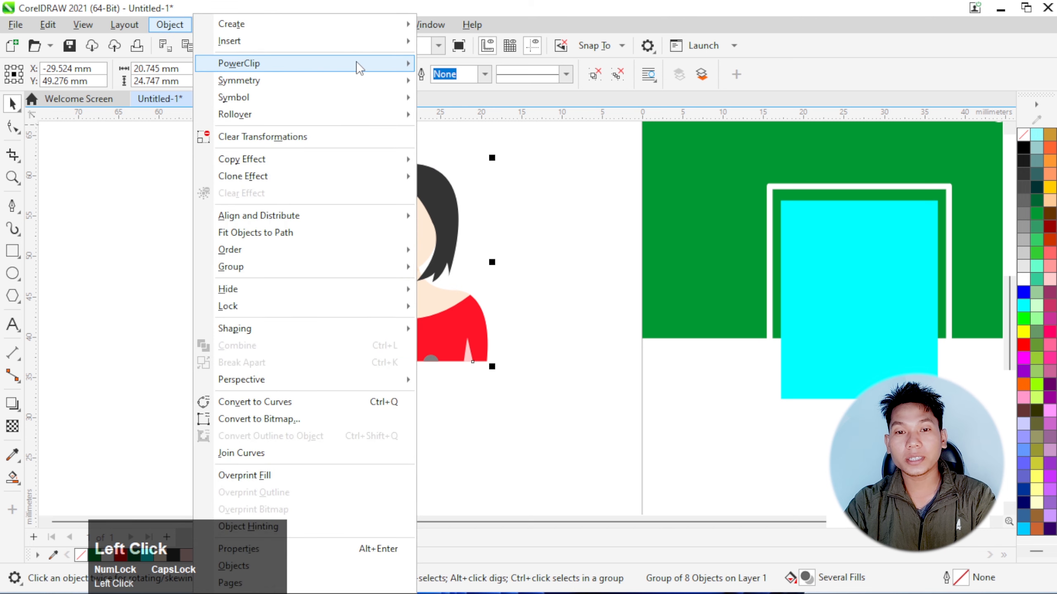
mouse_move(360, 67)
click(480, 65)
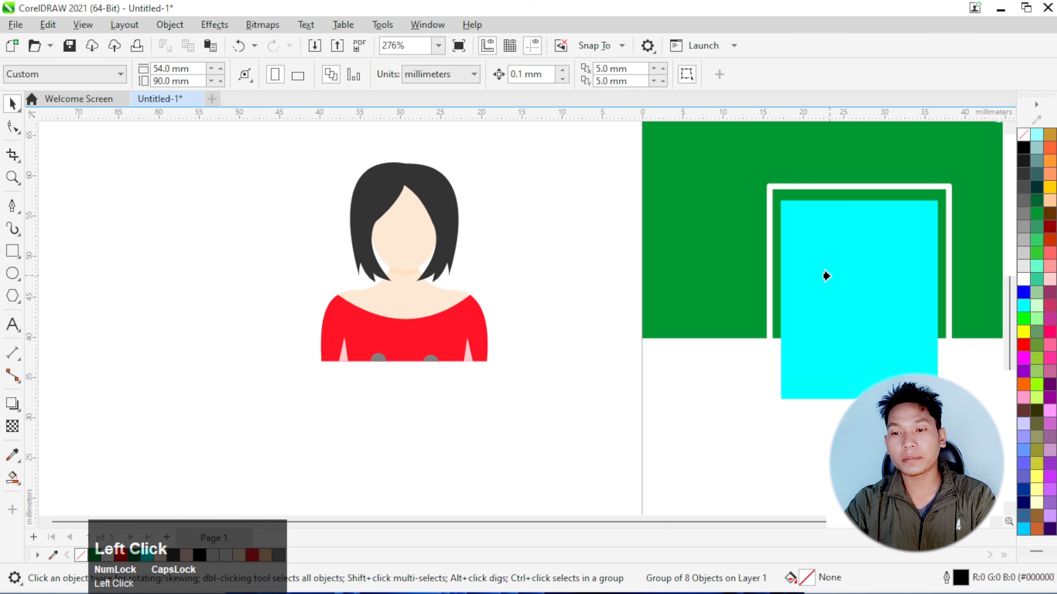
click(805, 299)
scroll(335, 297, down, 3)
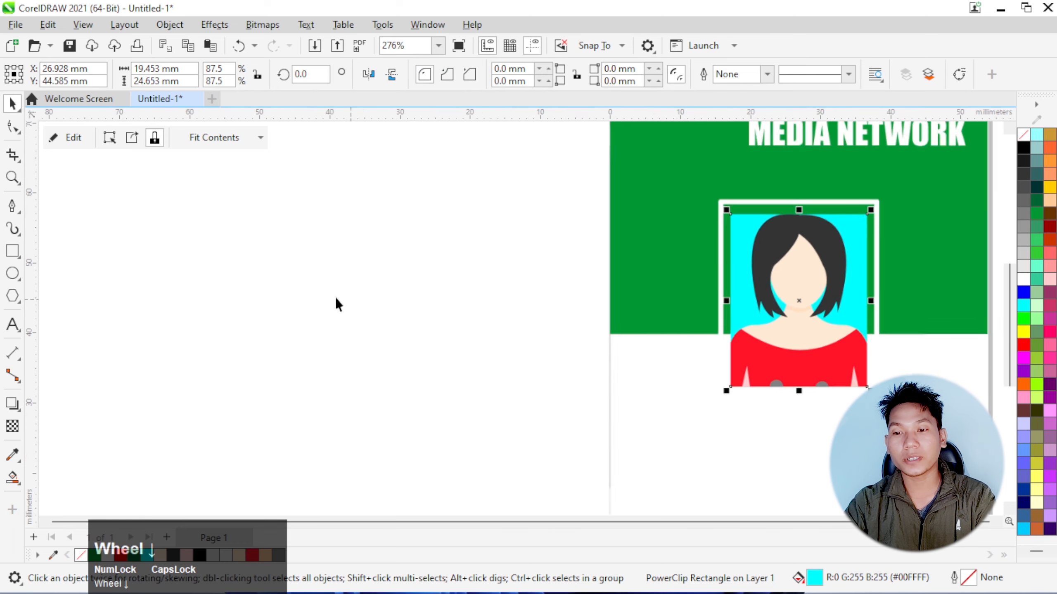
Edit the cyan rectangle's PowerClip contents, move the portrait down about 0.5 mm and scale it to about 18.9 × 22.6 mm
scroll(677, 283, up, 3)
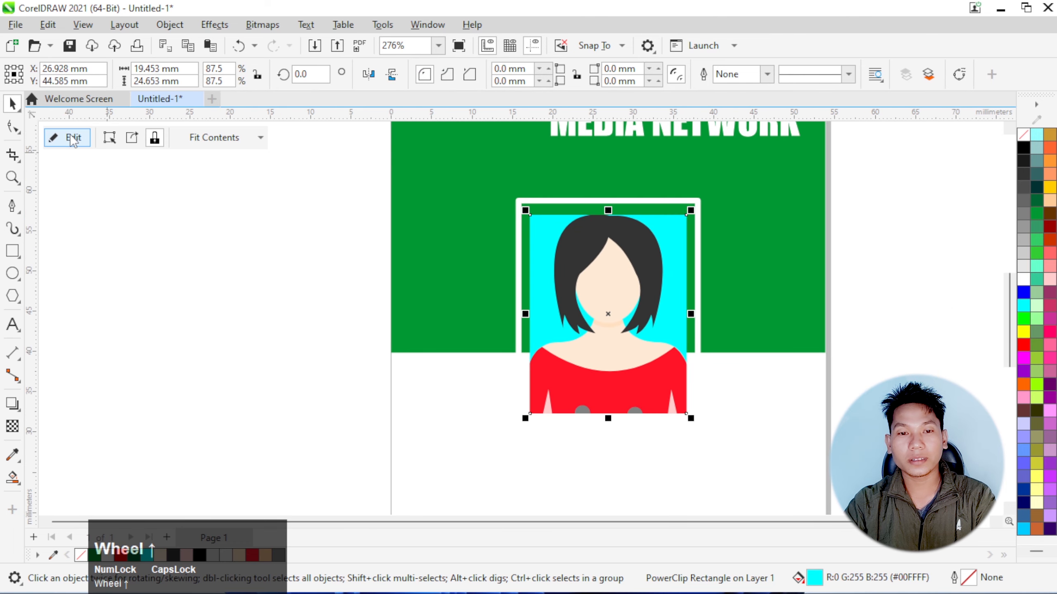
click(69, 137)
click(638, 292)
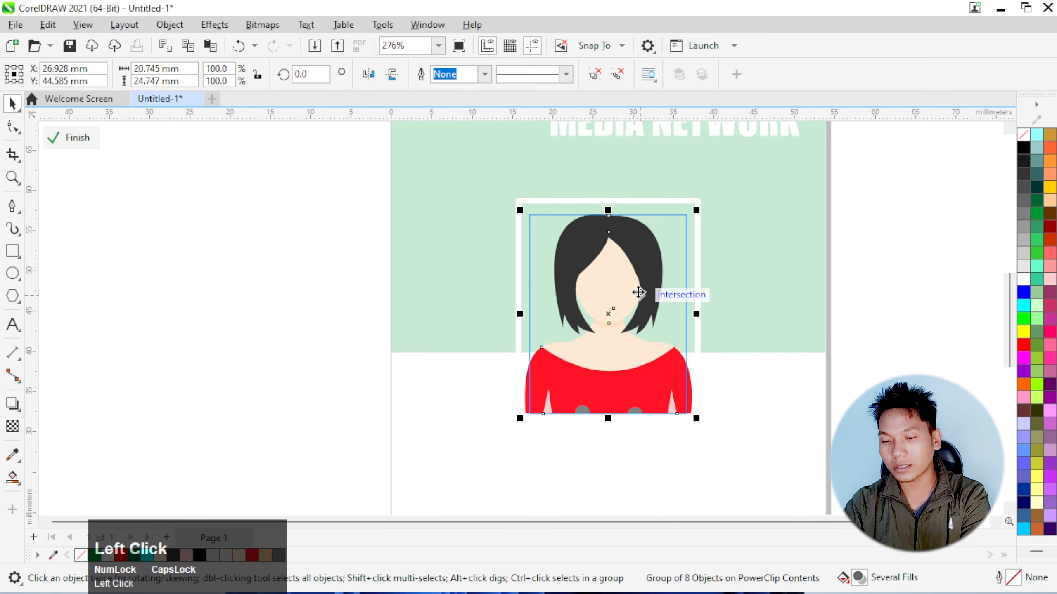
key(Down)
key(Down)
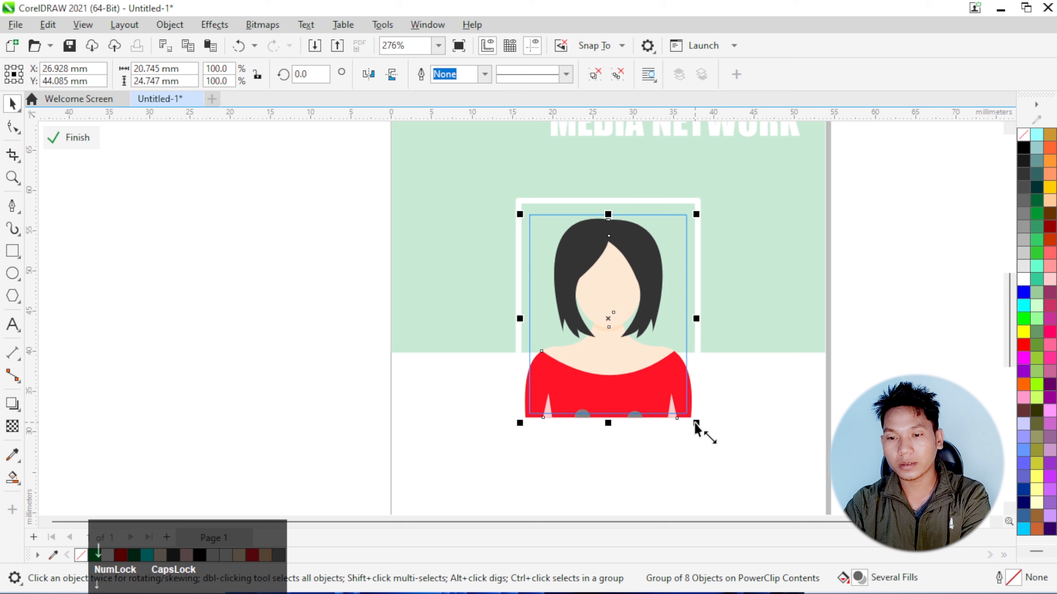
drag(695, 423, 682, 407)
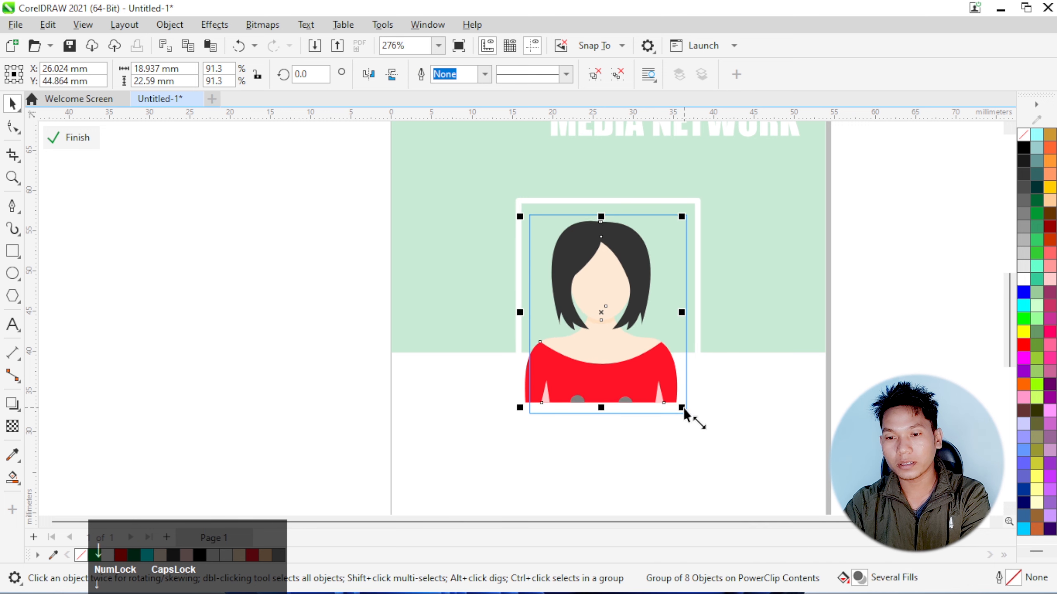
Move the portrait about 0.7 mm right and 1.3 mm down onto the frame's bottom edge, and finish the PowerClip edit
key(Right)
key(Right)
key(Right)
key(Right)
key(Right)
key(Right)
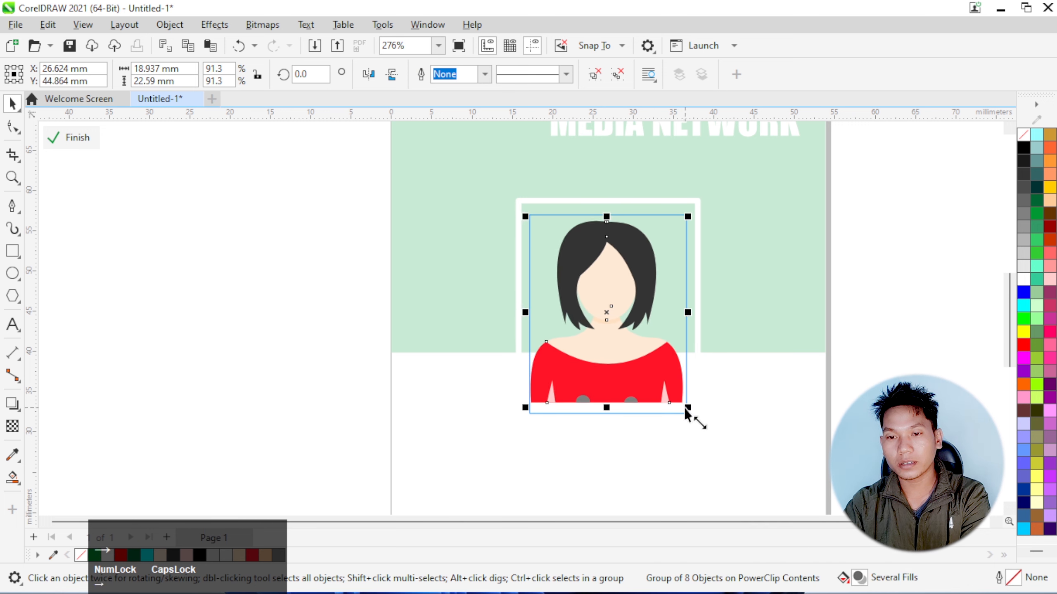
key(Right)
key(Down)
key(Down)
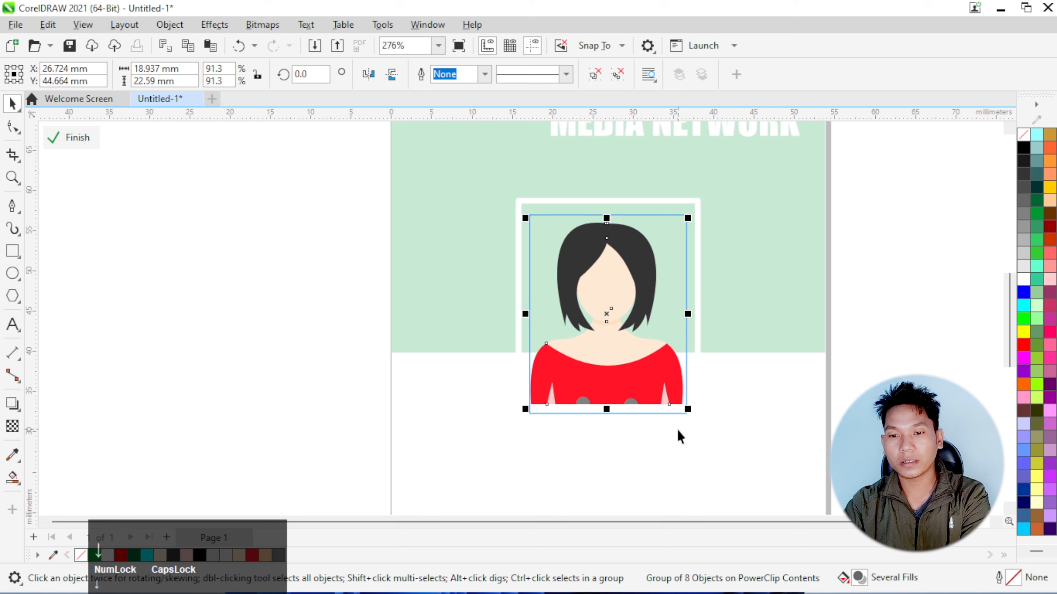
key(Up)
key(Down)
key(Down)
key(Down)
key(Down)
key(Down)
key(Down)
key(Down)
key(Down)
key(Down)
key(Down)
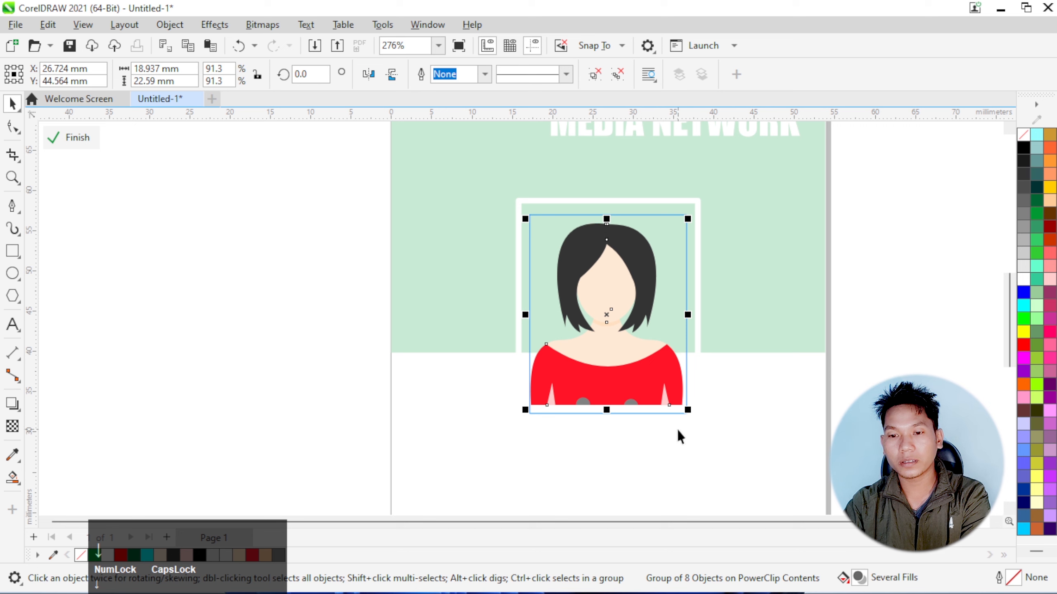
key(Down)
key(Down)
key(Down)
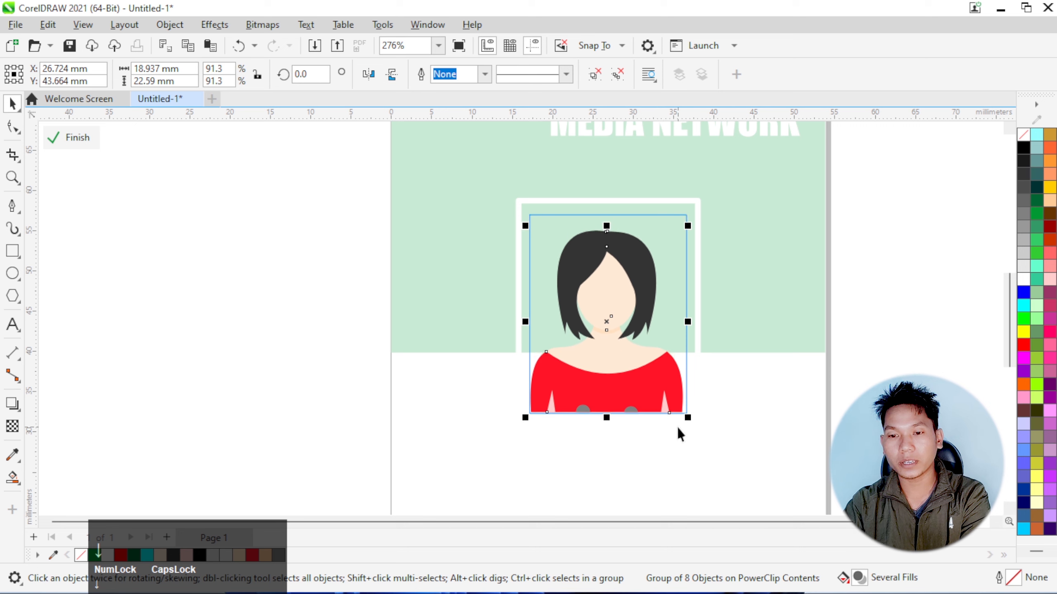
key(Up)
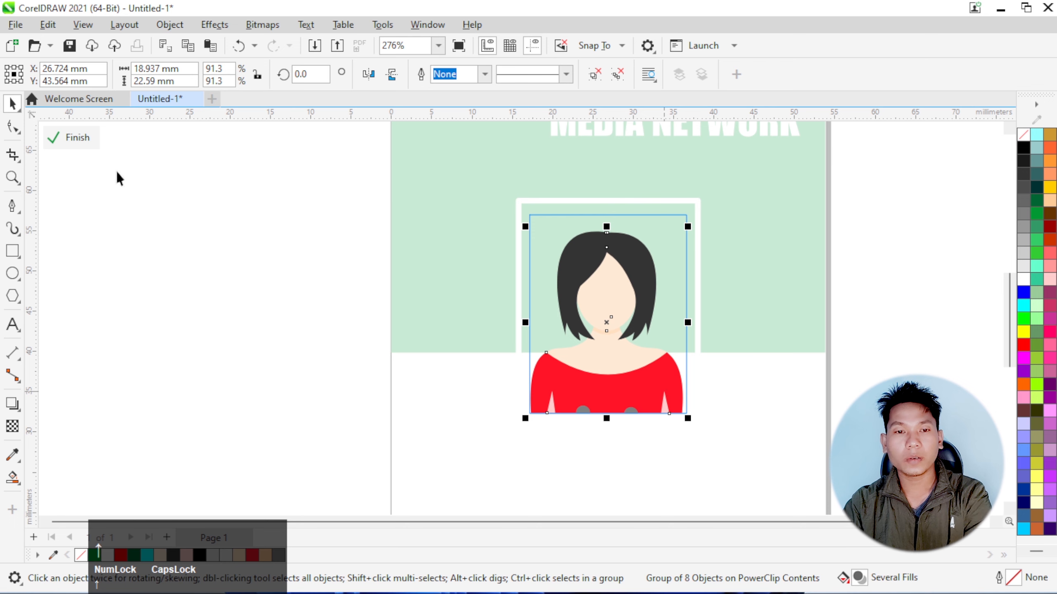
click(72, 137)
scroll(560, 306, down, 3)
click(701, 298)
scroll(701, 298, up, 2)
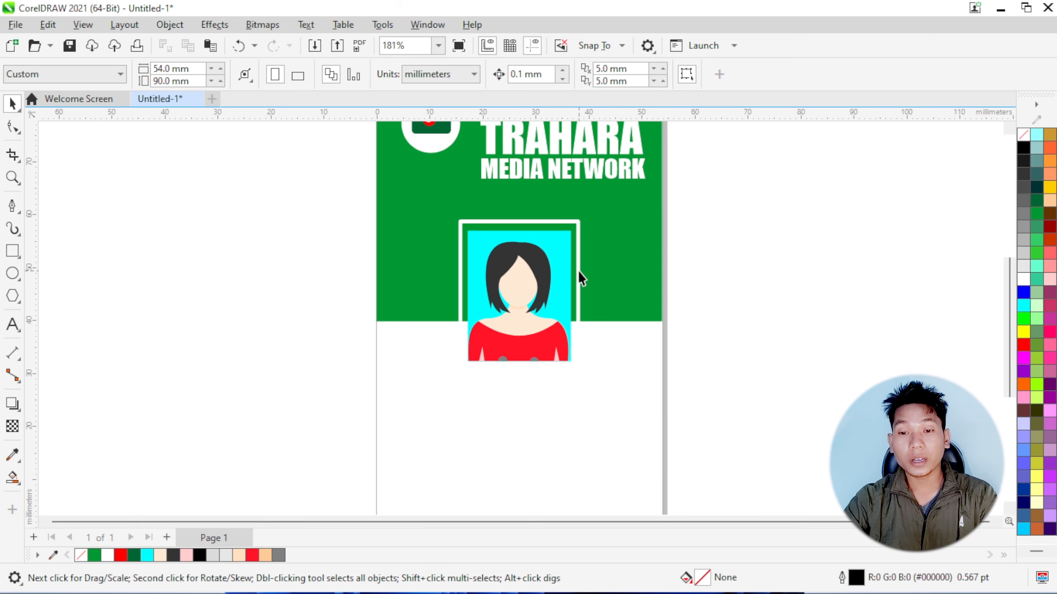
Add the card holder's full name as Arial 24 pt text below the photo
scroll(544, 380, down, 1)
scroll(544, 380, up, 2)
scroll(544, 380, down, 1)
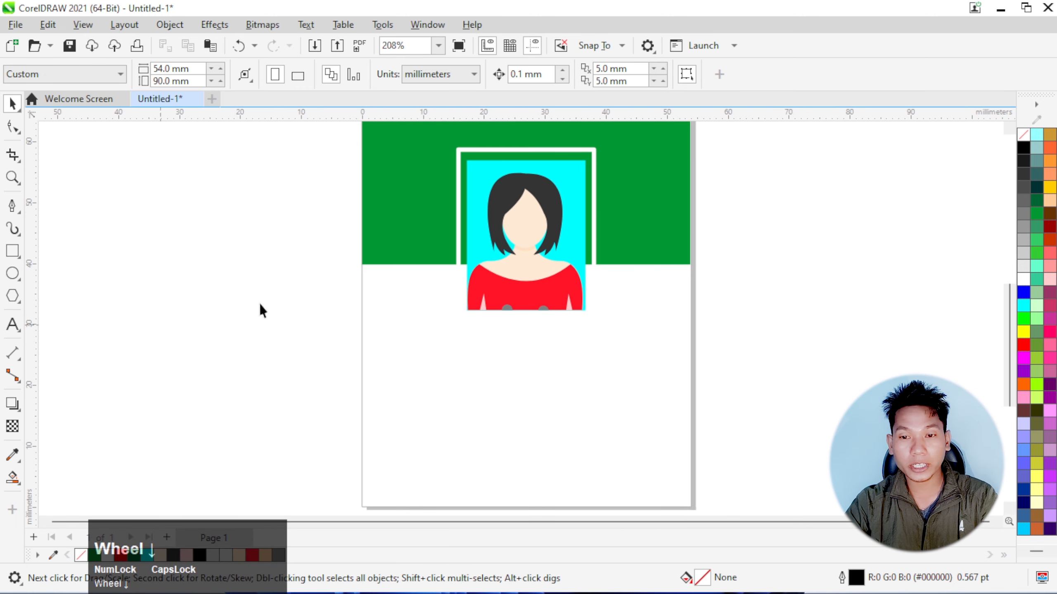
click(12, 325)
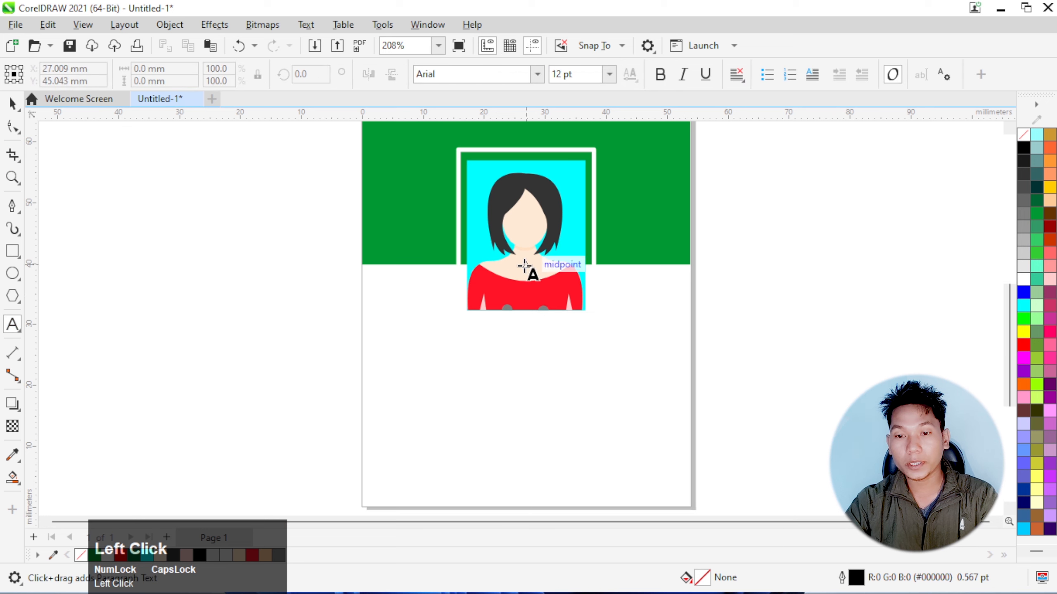
click(417, 355)
scroll(549, 372, up, 1)
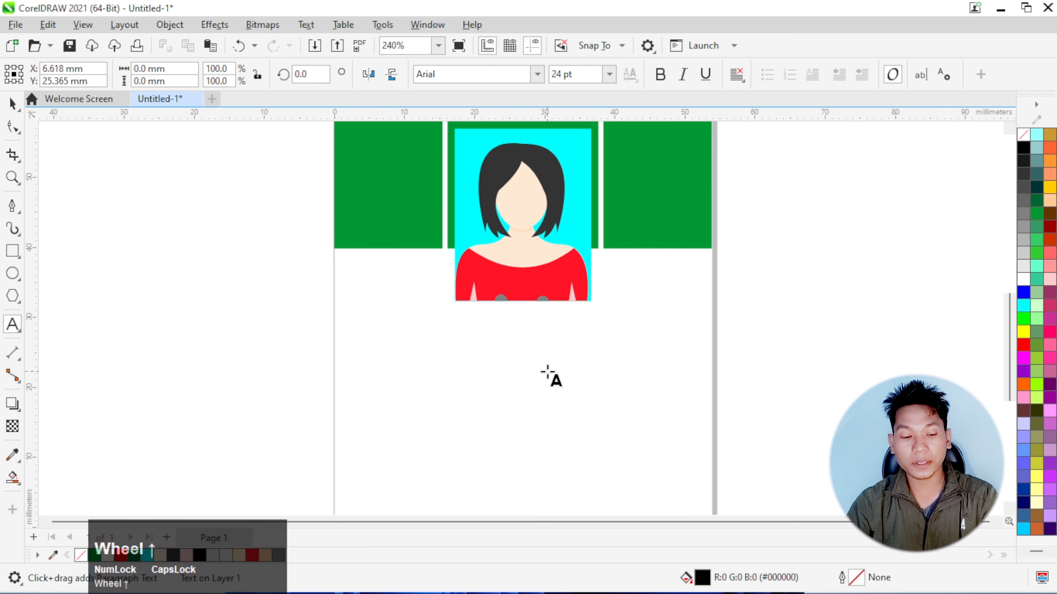
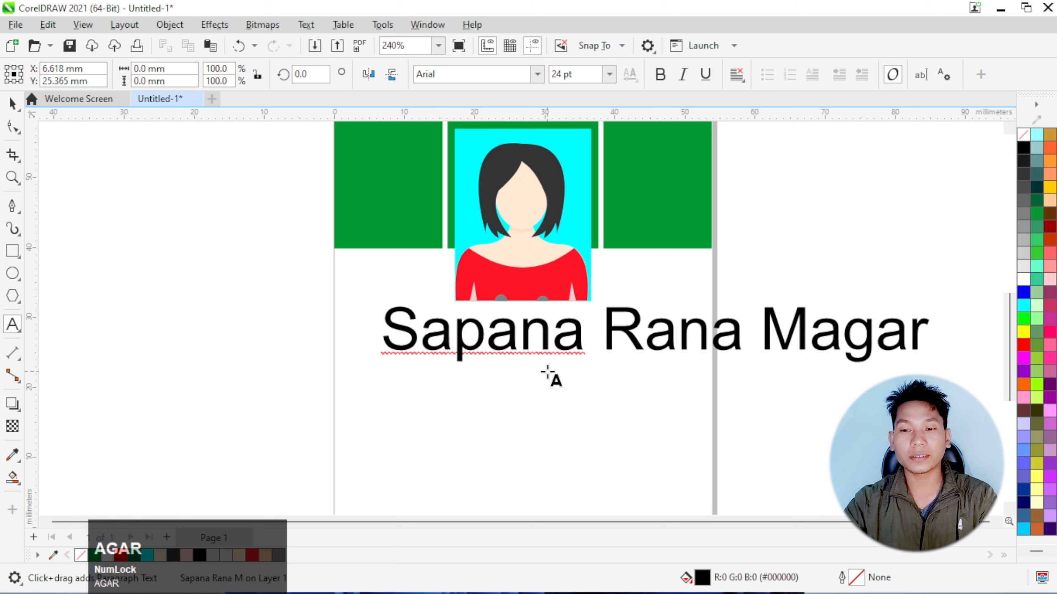
click(13, 103)
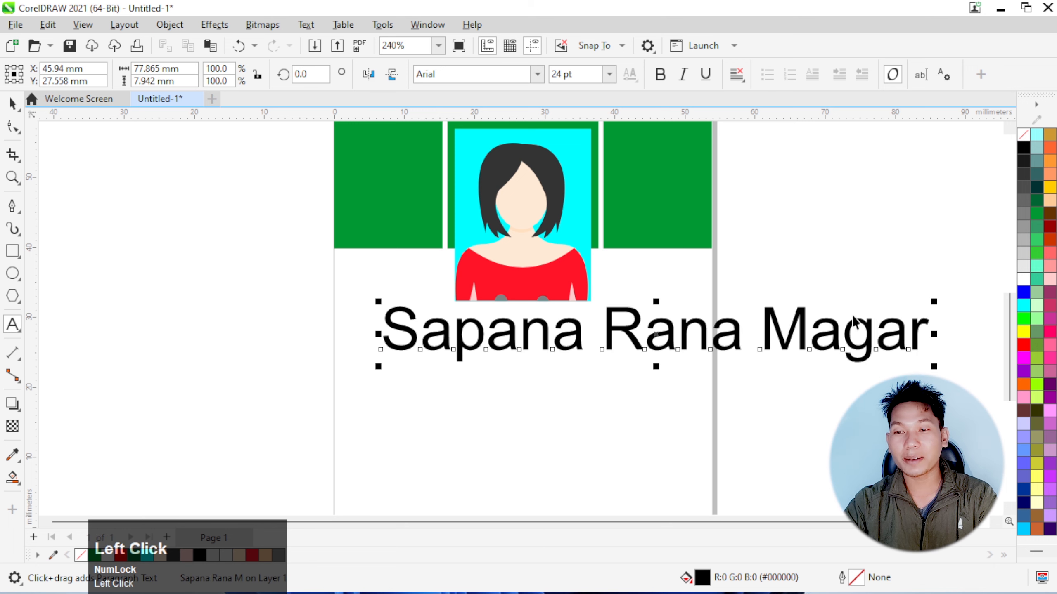
Scale the name text to about 12.4 pt, make it bold and red (#FF0000), and move it down about 1.1 mm
drag(934, 366, 672, 362)
click(660, 75)
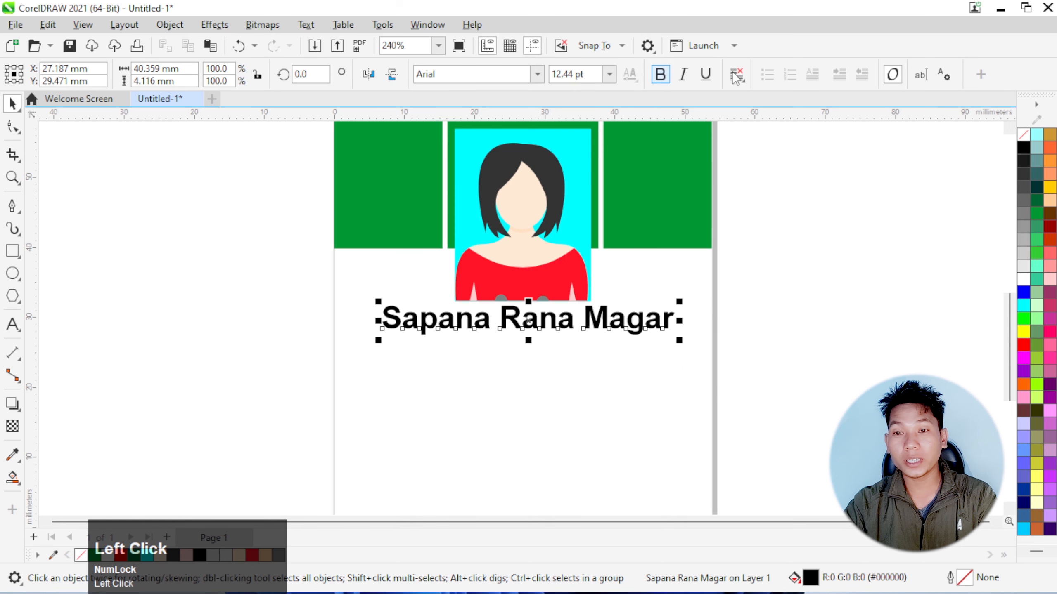
click(1025, 348)
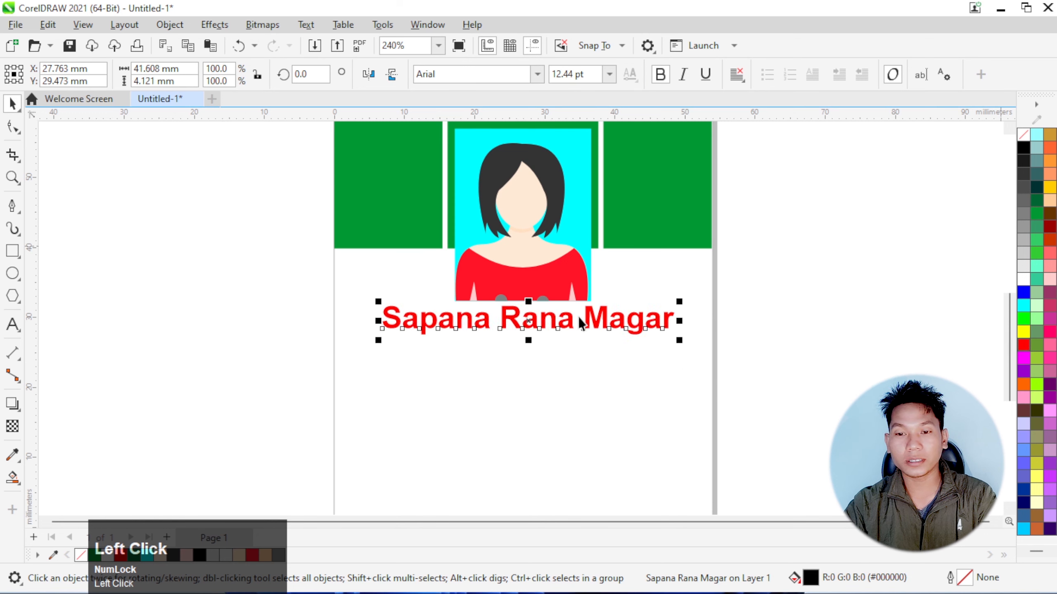
drag(570, 327, 570, 335)
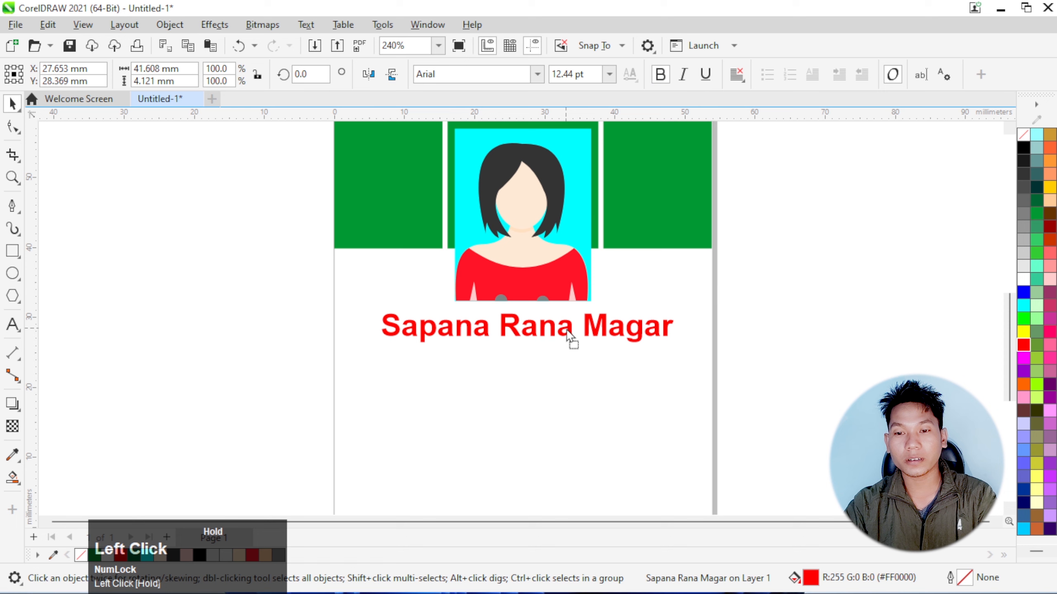
click(543, 368)
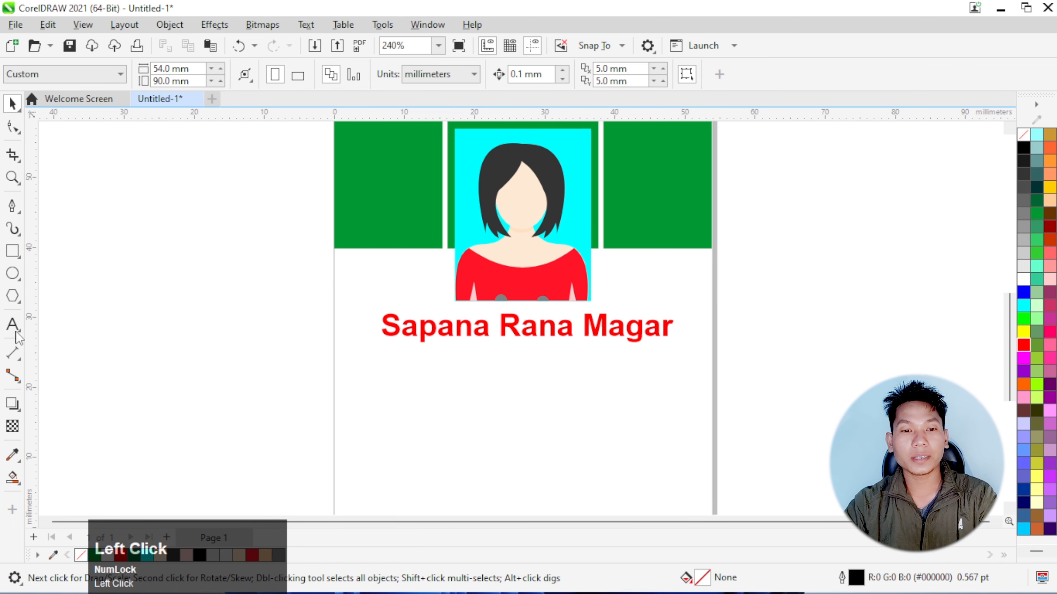
Add the text "Programme Presenter" in Arial 24 pt below the card holder's name
click(417, 393)
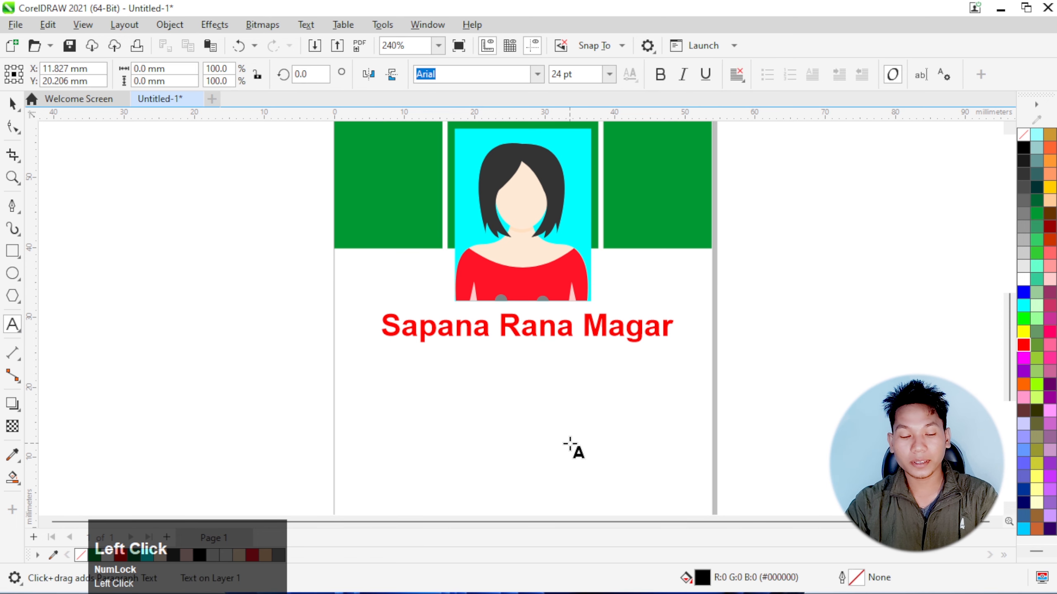
text(Pro)
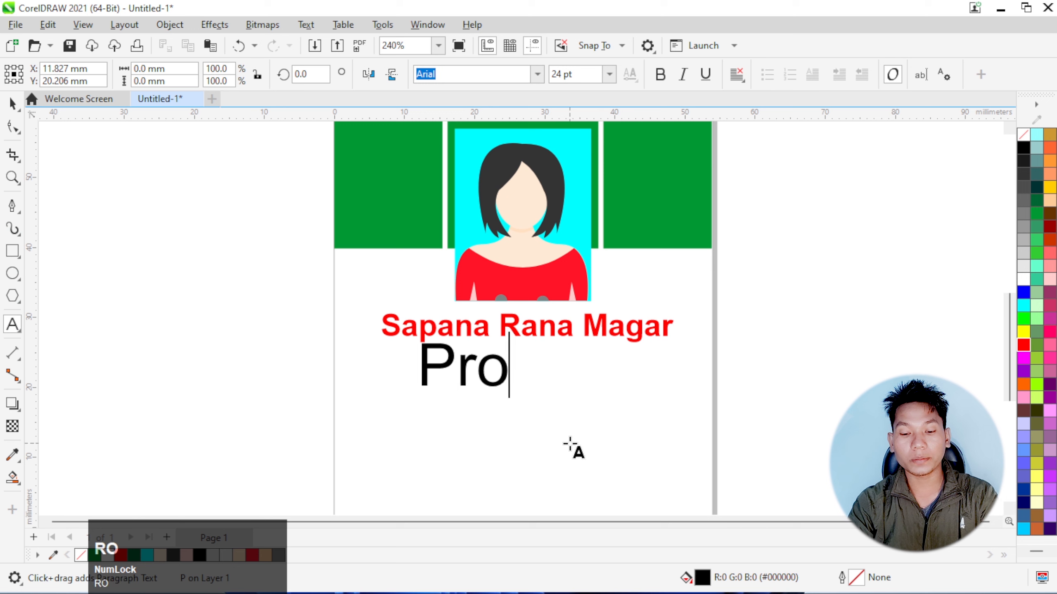
text(gramme Presenter)
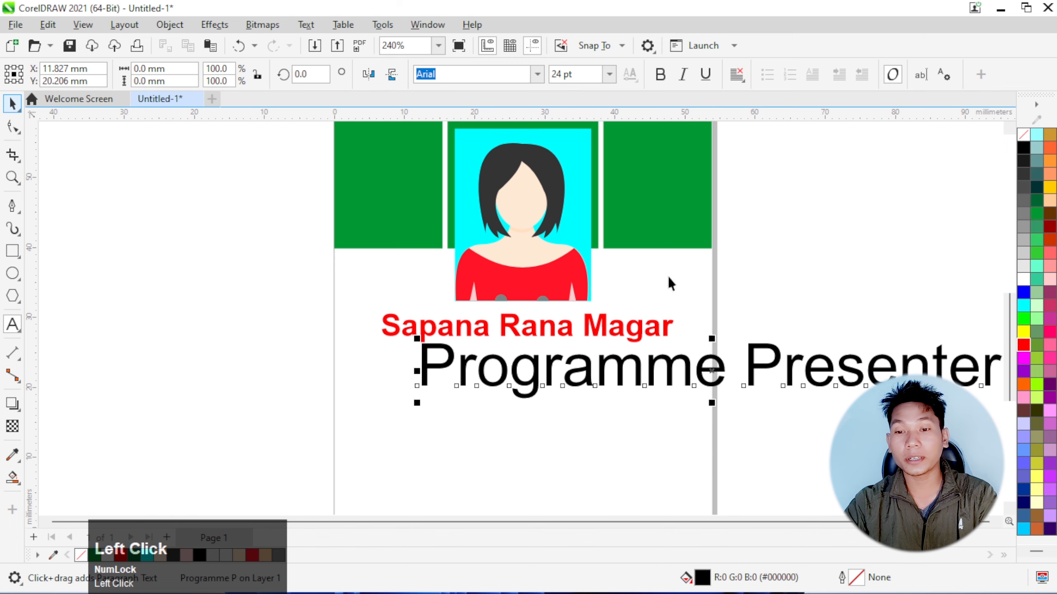
Scale the "Programme Presenter" text to about 9.1 pt and move it slightly down, centred beneath the name
scroll(626, 313, down, 2)
drag(915, 382, 646, 373)
scroll(579, 349, up, 1)
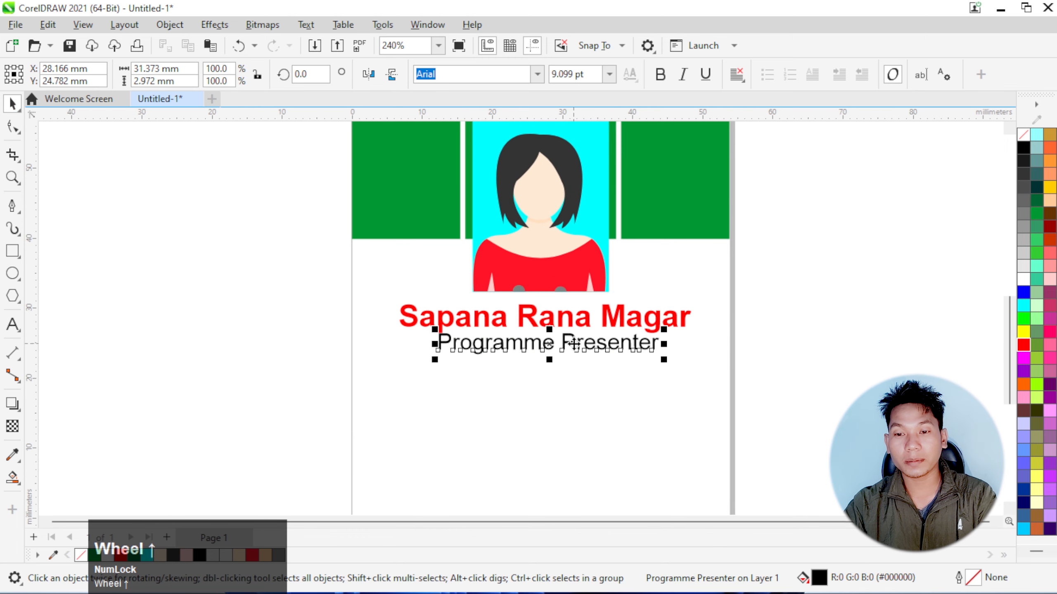
click(566, 352)
click(523, 388)
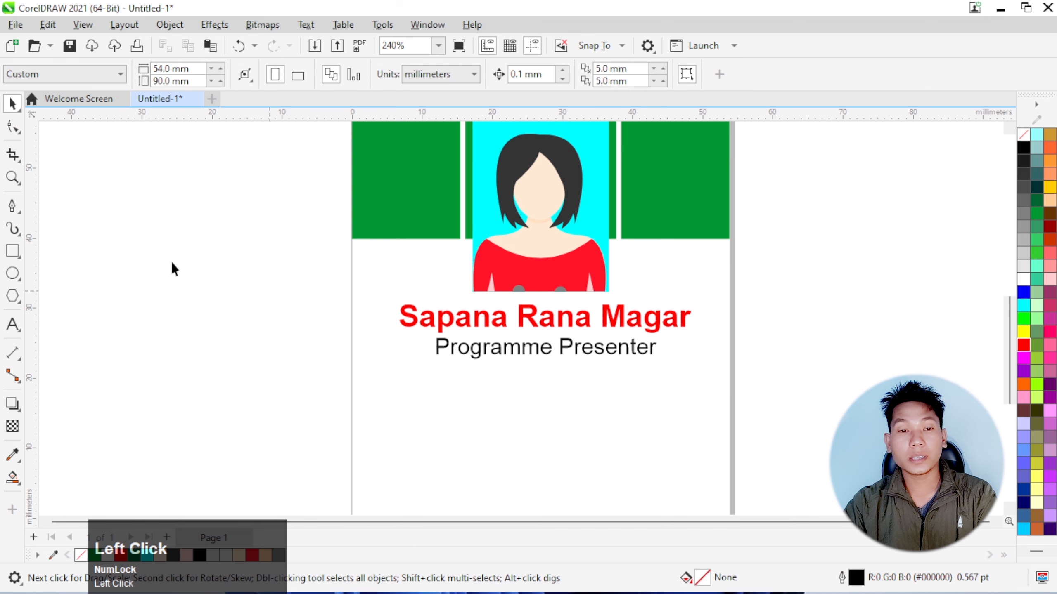
Draw a horizontal line about 40.7 mm long below the "Programme Presenter" text with the 2-Point Line tool
click(19, 213)
click(47, 221)
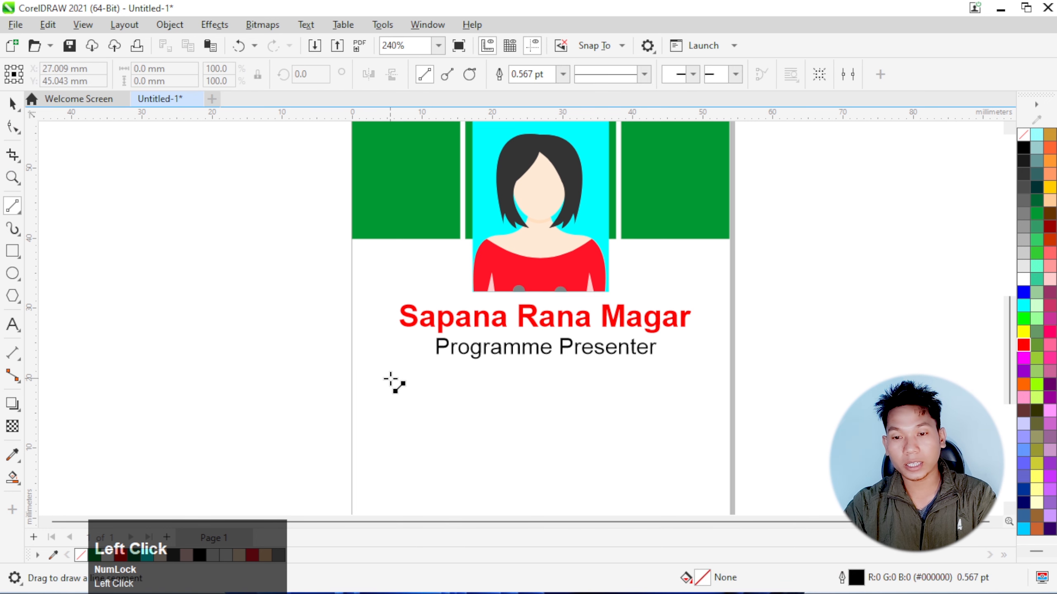
drag(390, 379, 676, 378)
click(12, 103)
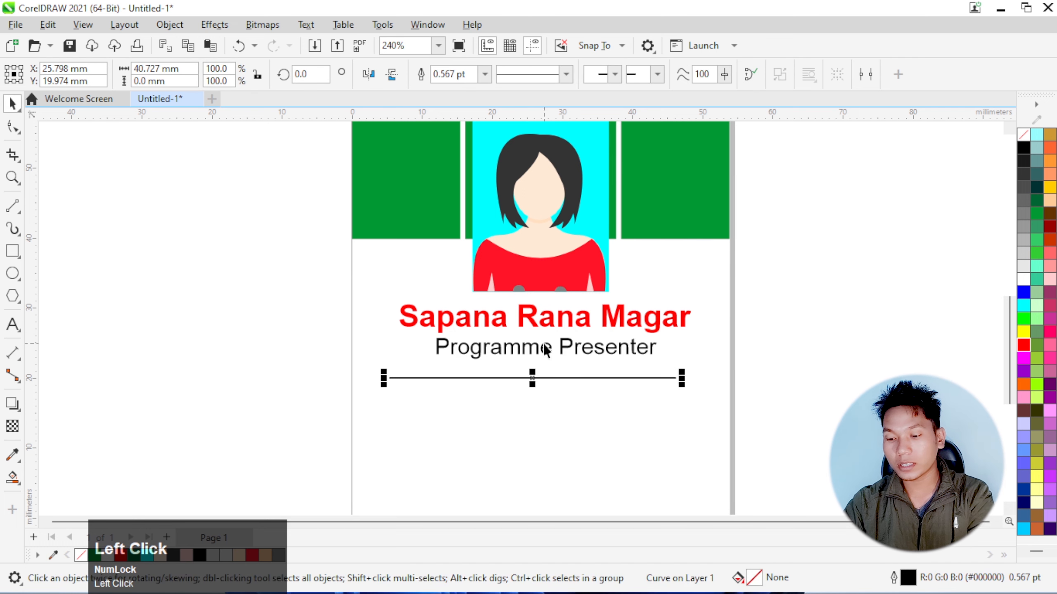
Nudge the divider line up and to the right, centring it just beneath the "Programme Presenter" text
key(Up)
key(Up)
key(Up)
key(Up)
key(Up)
key(Up)
key(Up)
key(Up)
key(Right)
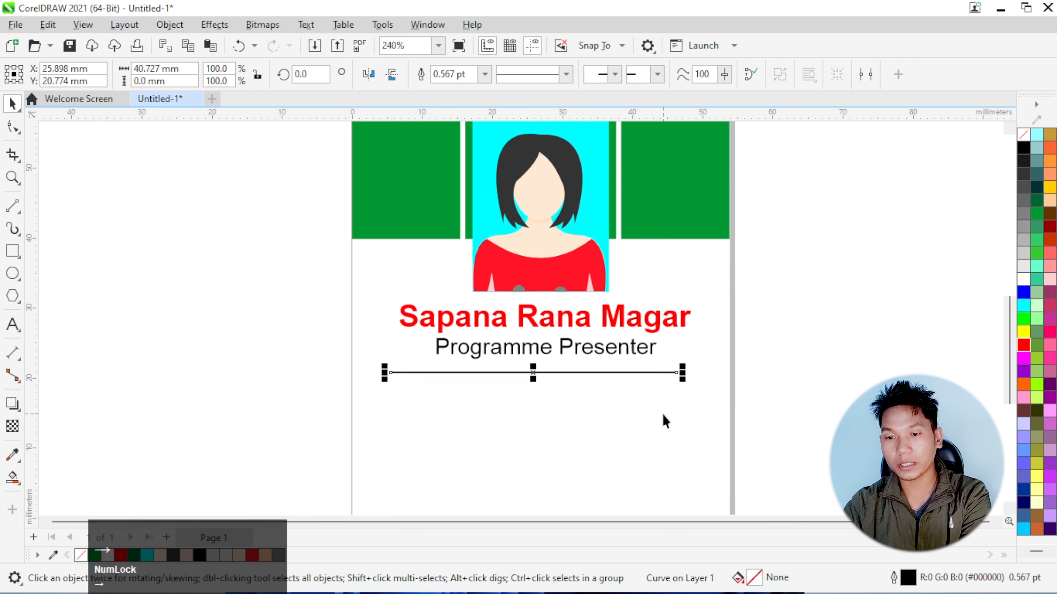
key(Right)
key(Right)
key(Right)
key(Right)
key(Right)
key(Right)
key(Right)
key(Right)
key(Up)
key(Up)
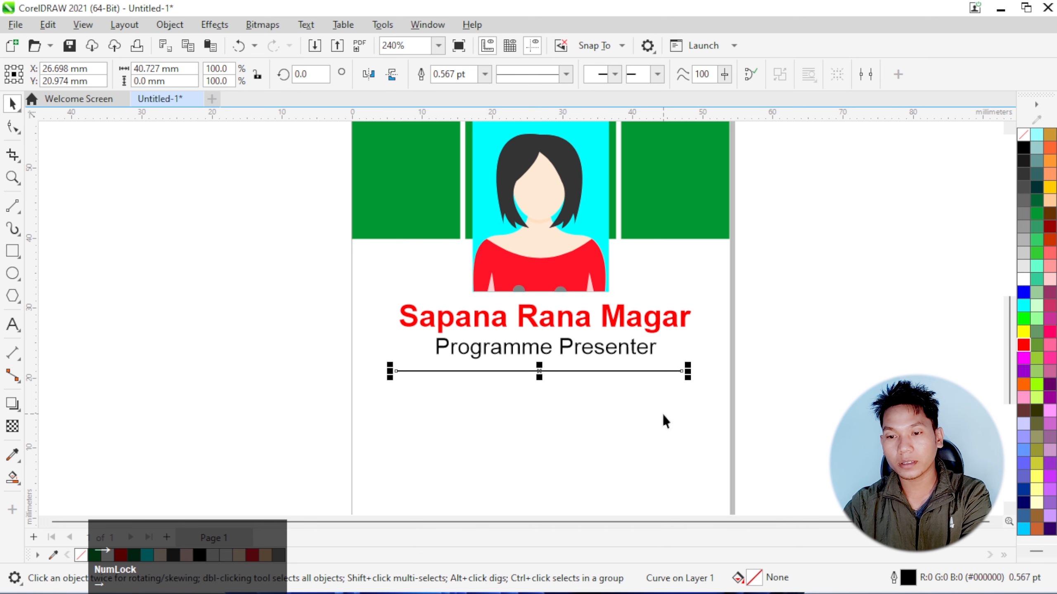
key(Up)
key(Up)
key(Up)
key(Up)
click(643, 410)
Duplicate the "Programme Presenter" text below the divider line and replace its wording with the holder's address on two lines
click(587, 348)
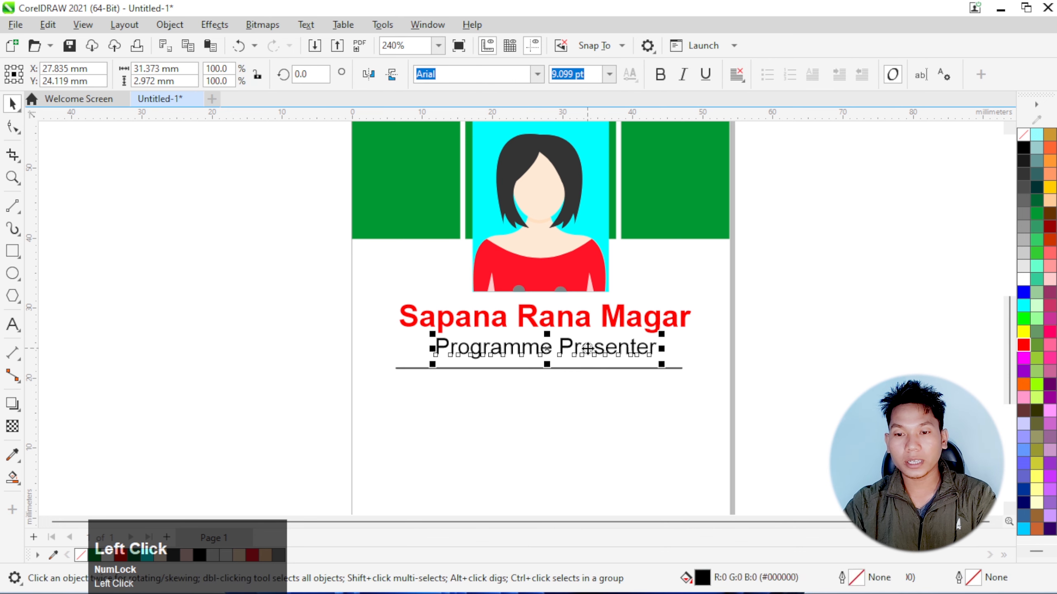
drag(588, 349, 582, 407)
right_click(583, 407)
double_click(573, 401)
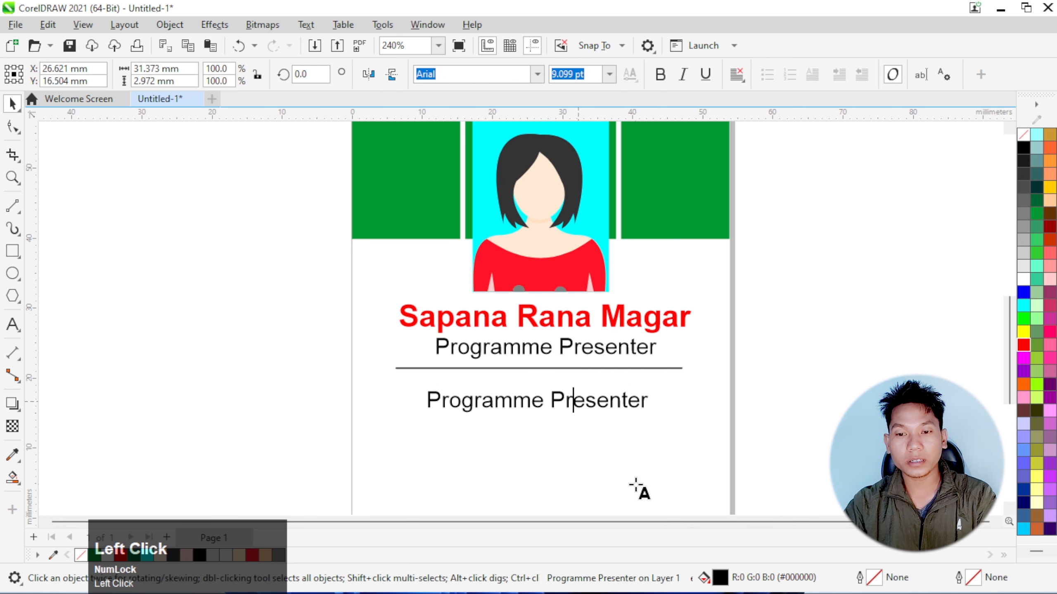
key(ctrl+a)
text(Gula)
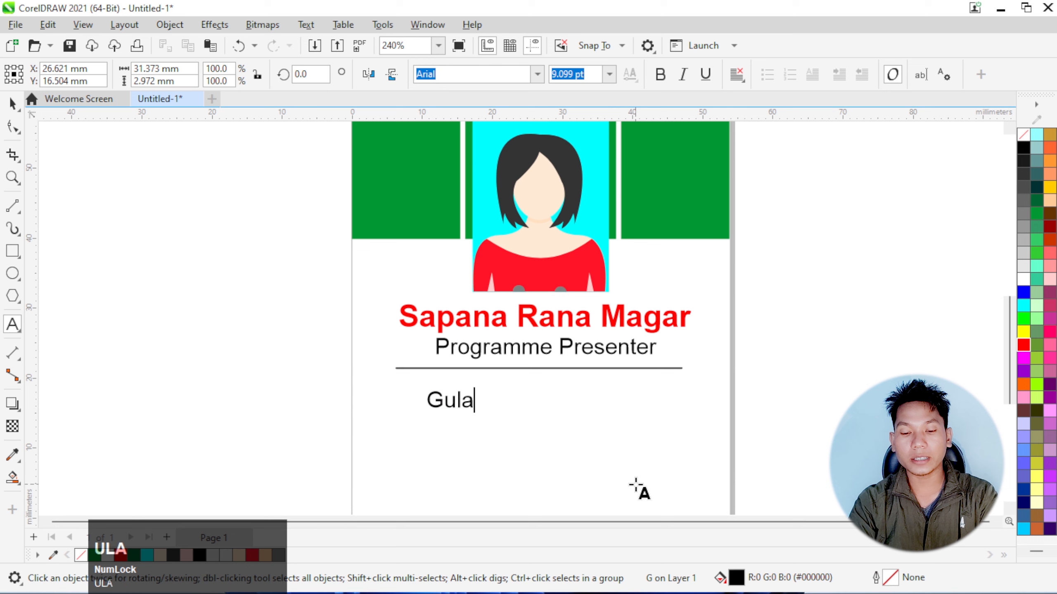
text(riya-06,)
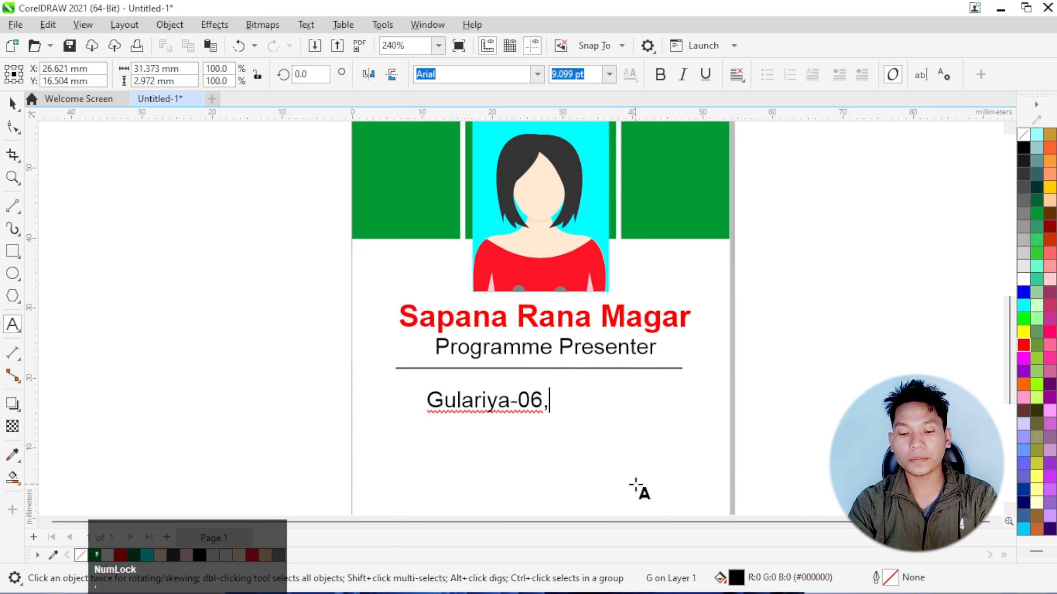
Centre-align the two-line address text and move it up and right to sit directly beneath the divider line
click(736, 74)
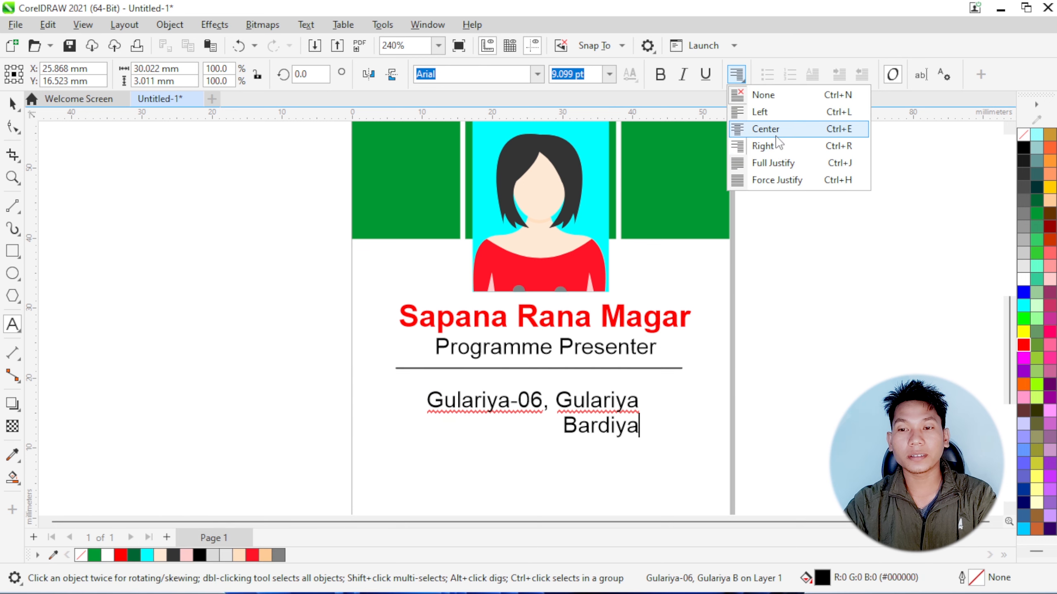
click(774, 129)
click(13, 103)
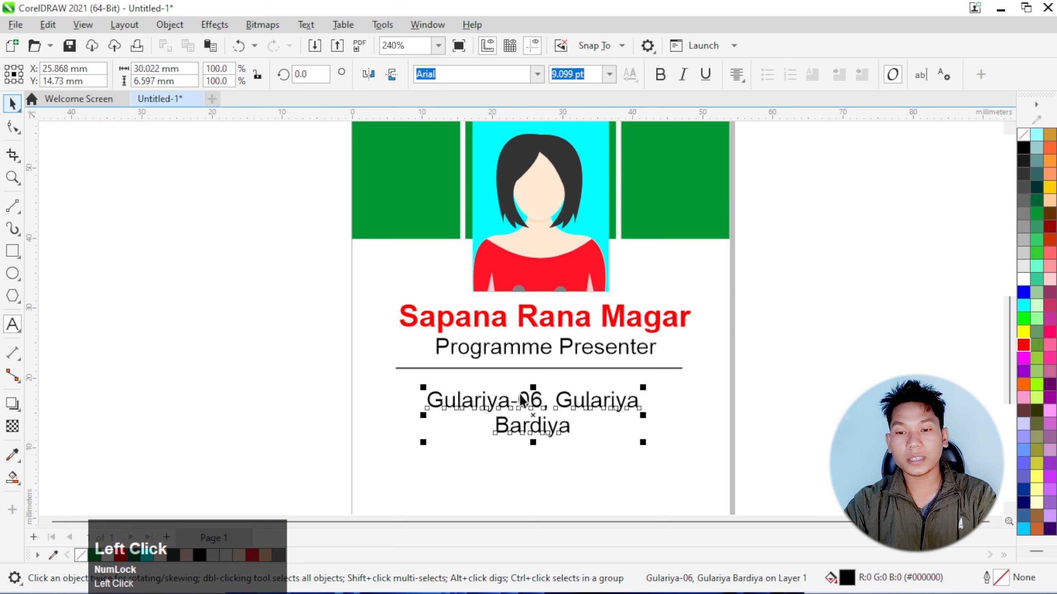
mouse_move(520, 404)
mouse_down()
mouse_move(522, 377)
mouse_move(538, 397)
mouse_up()
click(666, 457)
scroll(579, 378, down, 3)
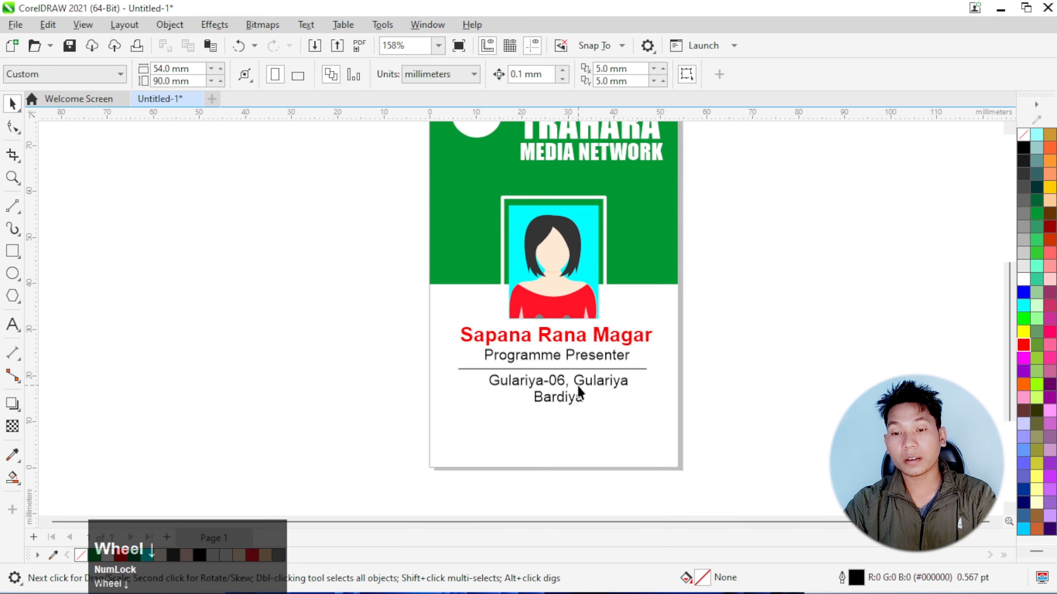
scroll(579, 385, up, 5)
Try green, blue and red fills on the address text and restore it to black
click(578, 384)
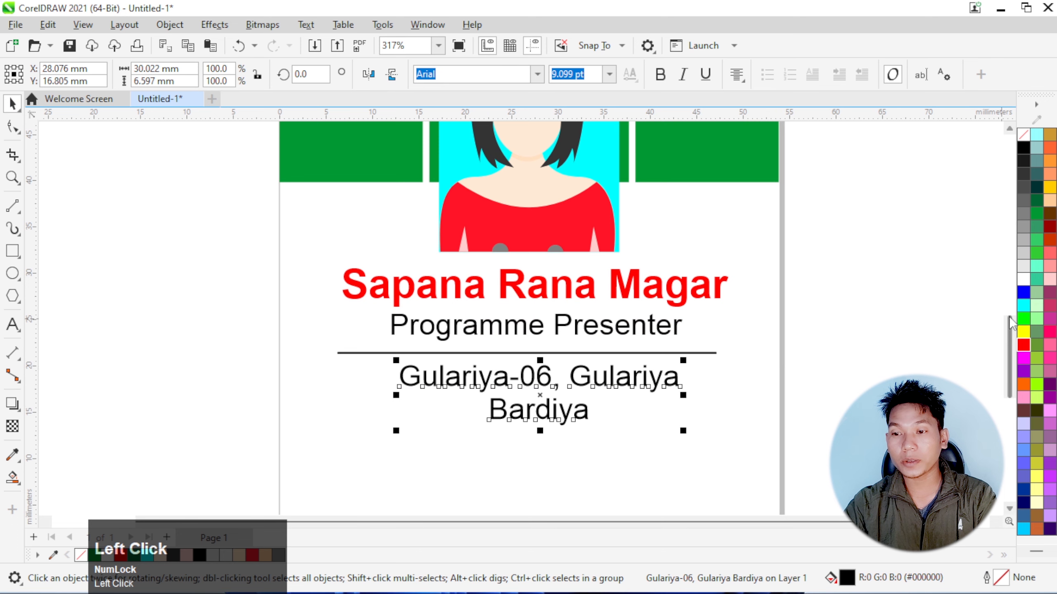
click(1023, 318)
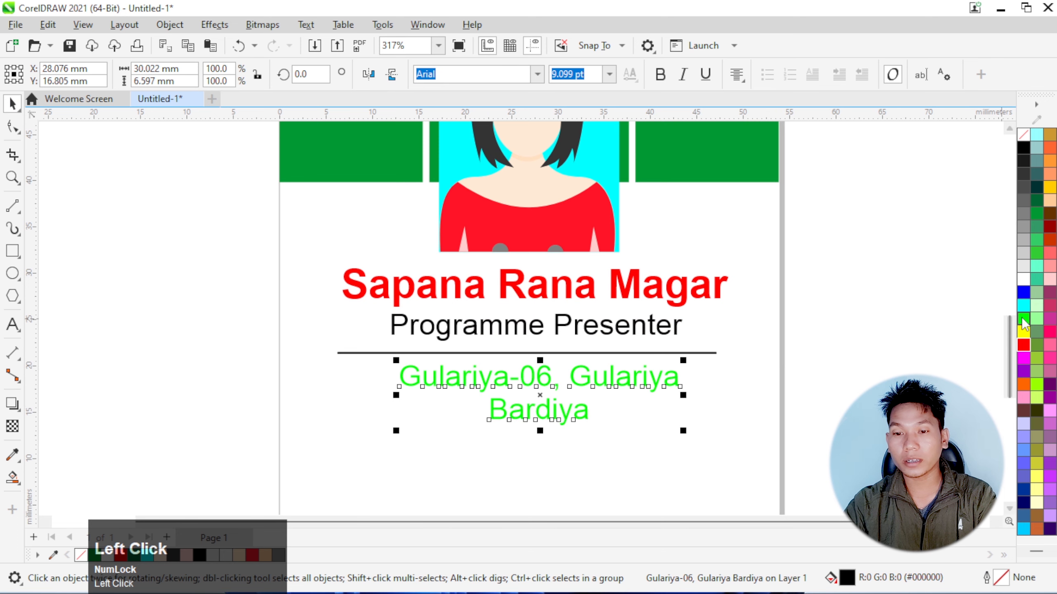
click(1022, 293)
click(480, 308)
scroll(478, 346, down, 2)
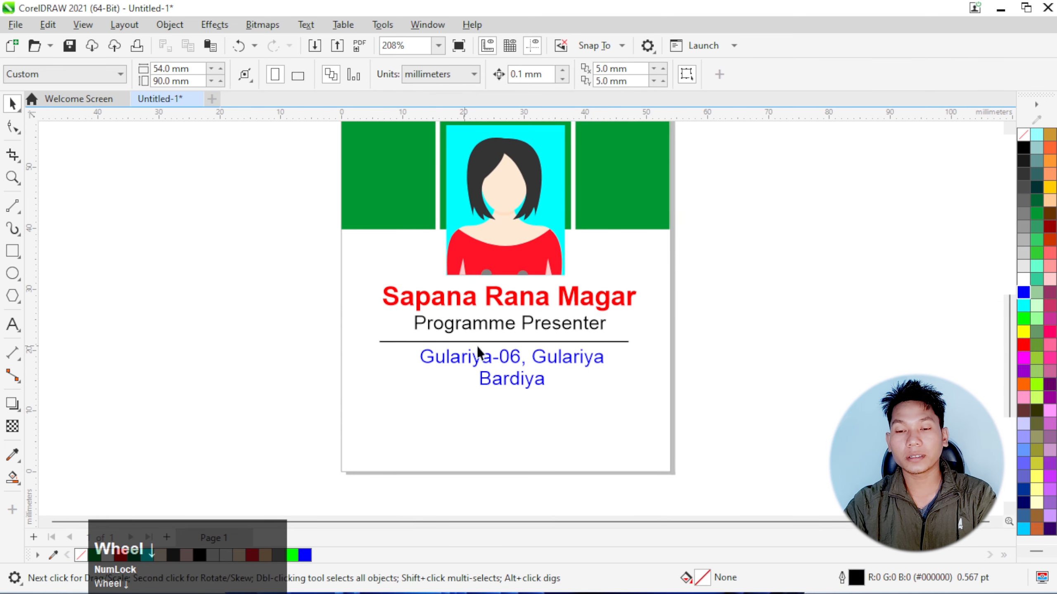
click(502, 357)
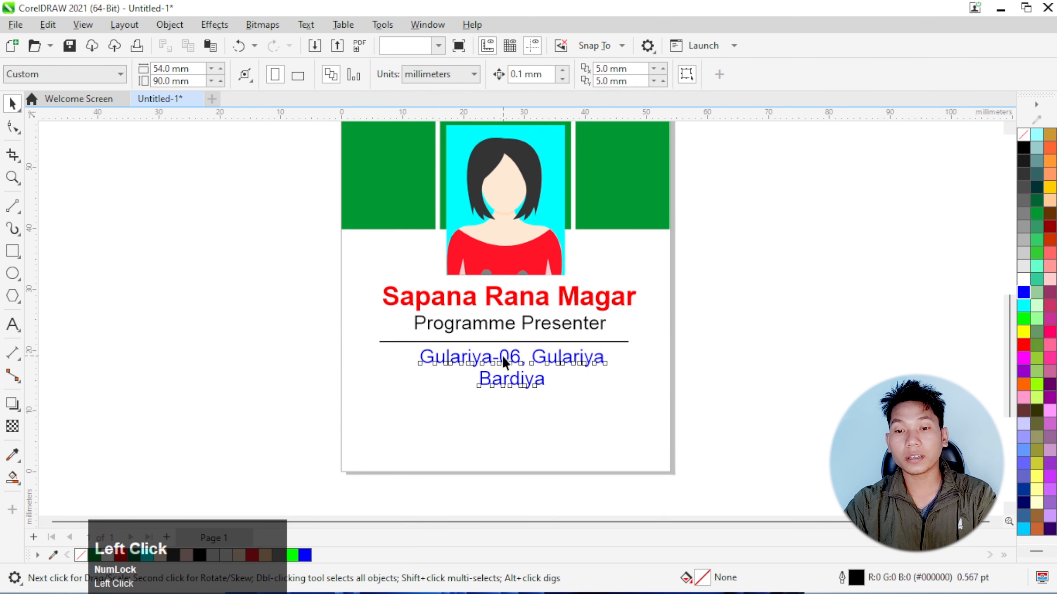
click(1025, 345)
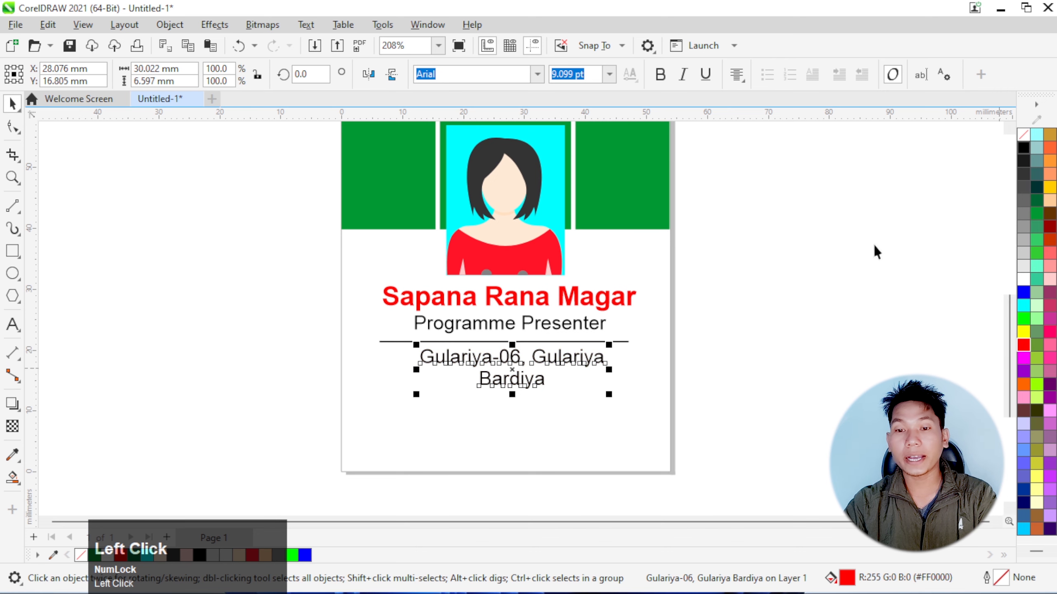
click(662, 297)
scroll(657, 297, down, 8)
scroll(679, 290, up, 4)
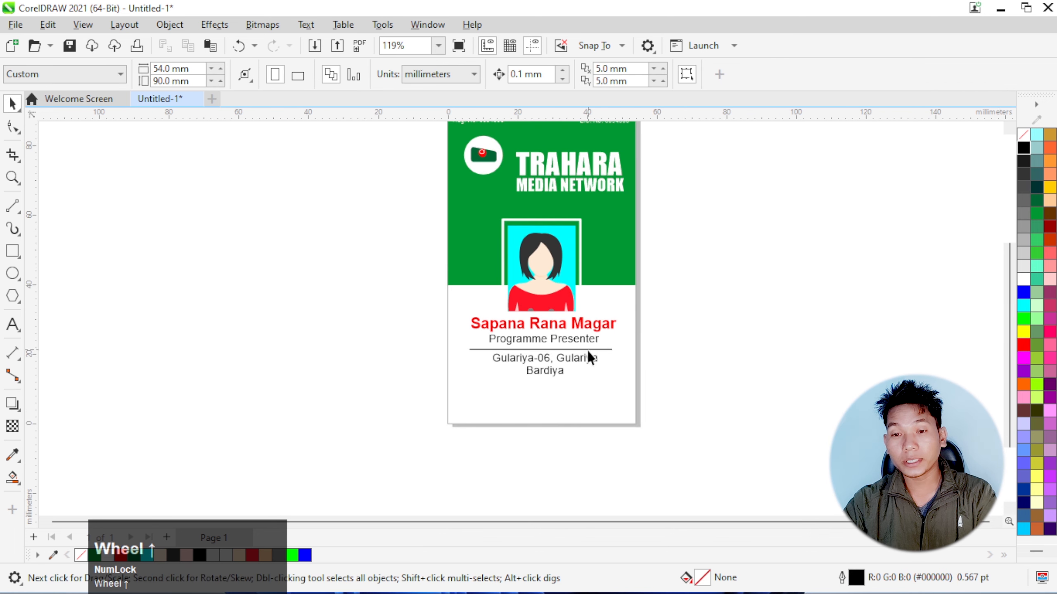
Draw a rectangle about 20 × 11 mm in the card's lower-left corner and convert it to curves
scroll(588, 352, up, 4)
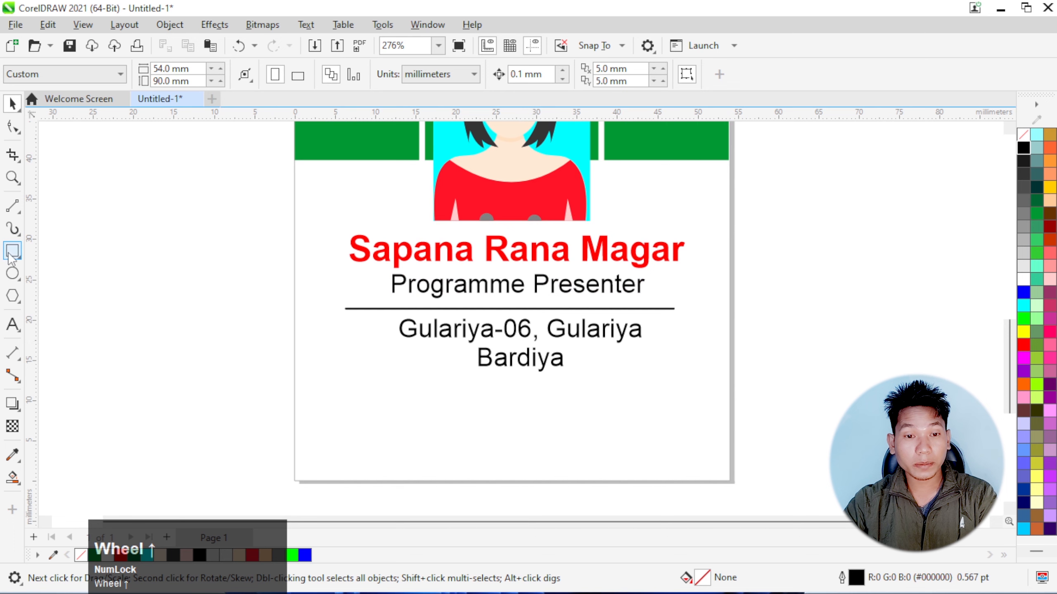
click(9, 254)
scroll(433, 315, down, 4)
scroll(373, 404, up, 3)
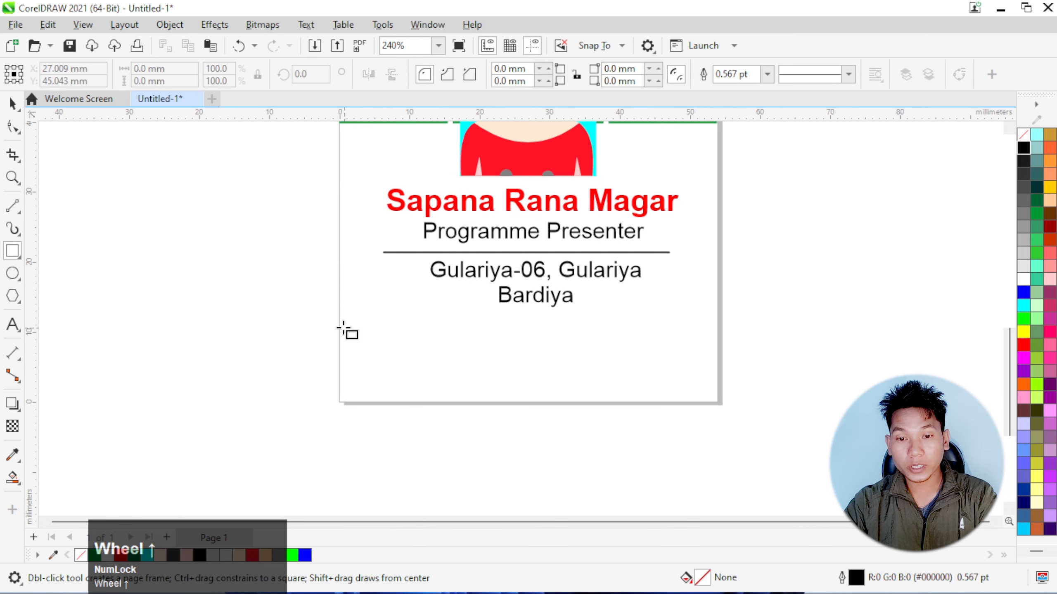
drag(339, 325, 480, 402)
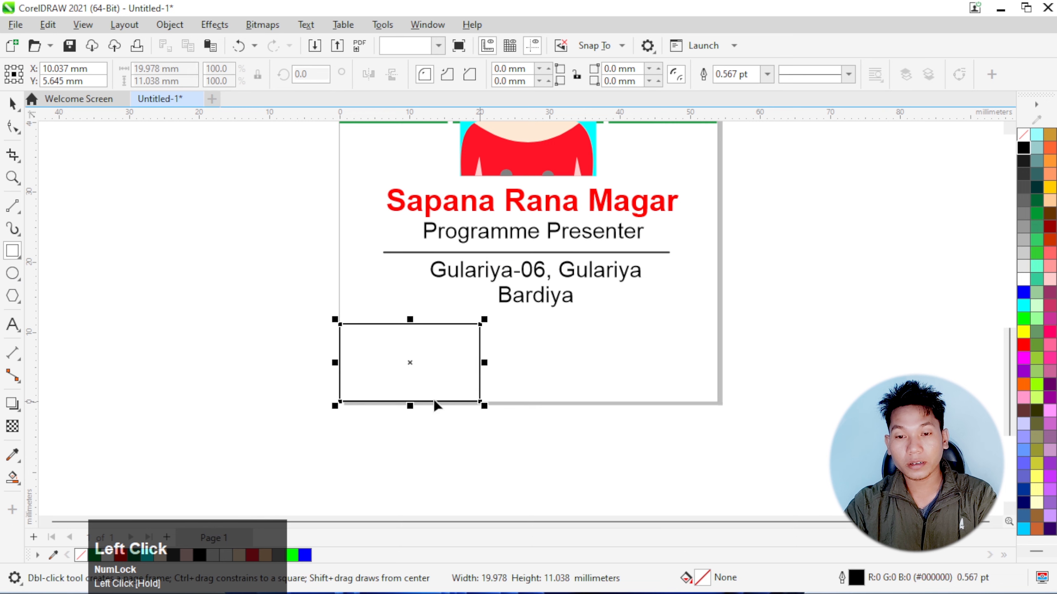
key(F10)
key(ctrl+q)
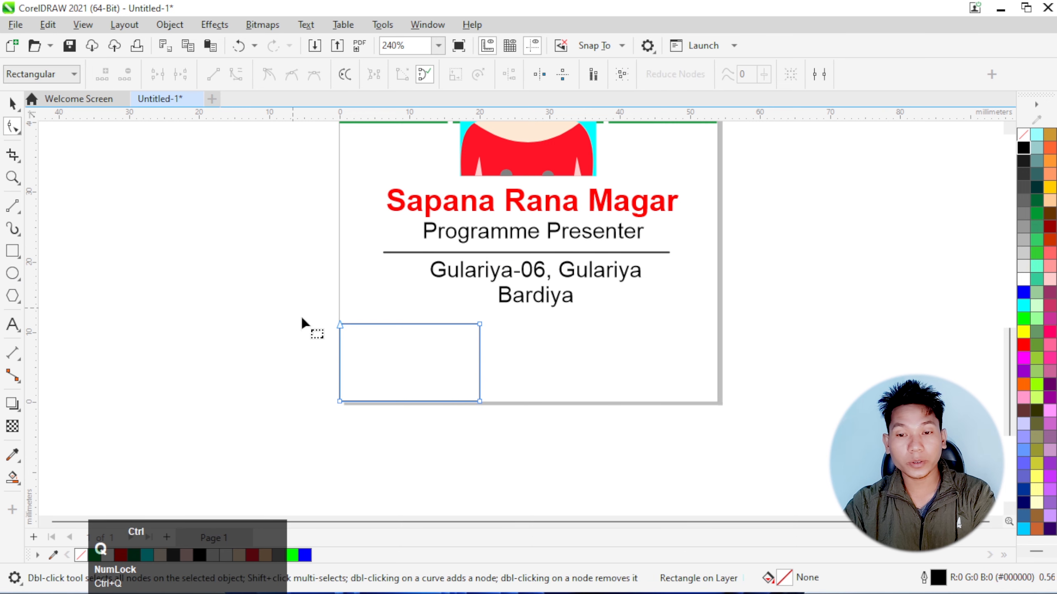
Slant the shape's right side by moving its lower-right node about 7 mm outward, and fill it red (#FF0000) without an outline
drag(479, 402, 567, 403)
click(1020, 348)
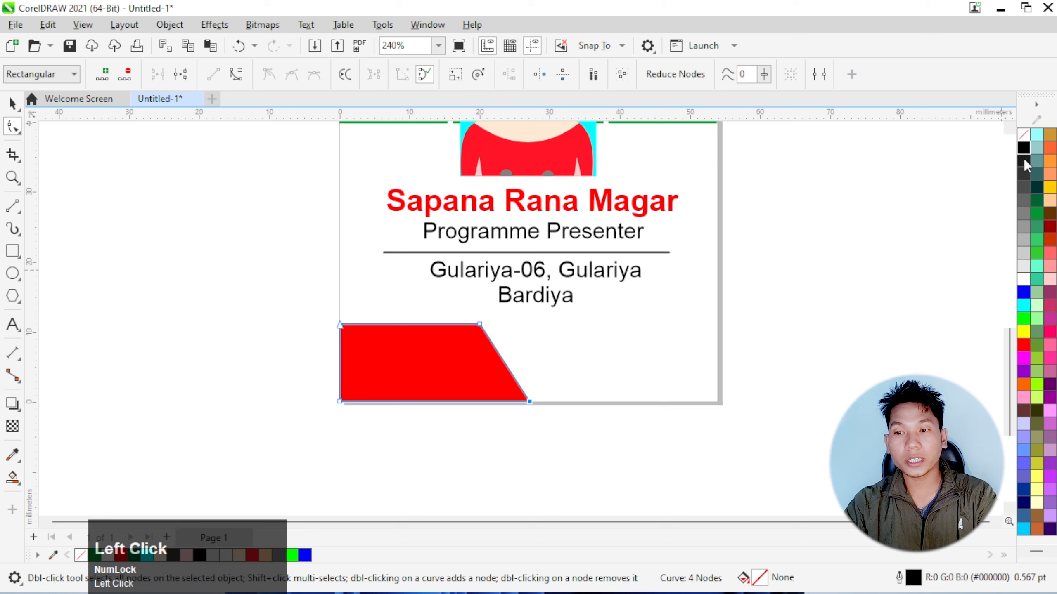
right_click(1022, 141)
click(960, 151)
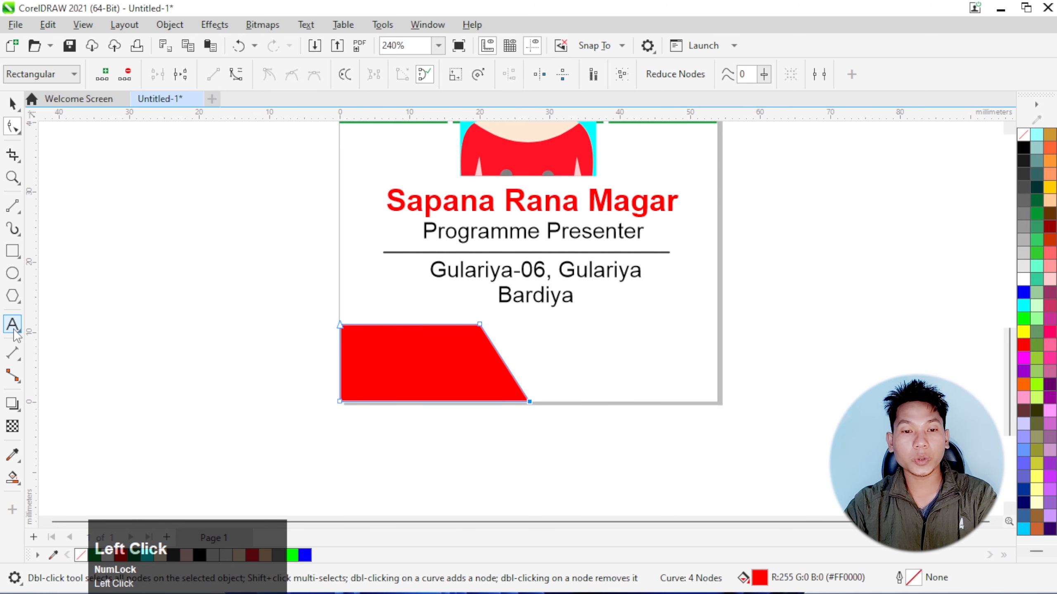
Add the text "Press" in Arial 24 pt and place it over the red shape
click(166, 345)
text(Press)
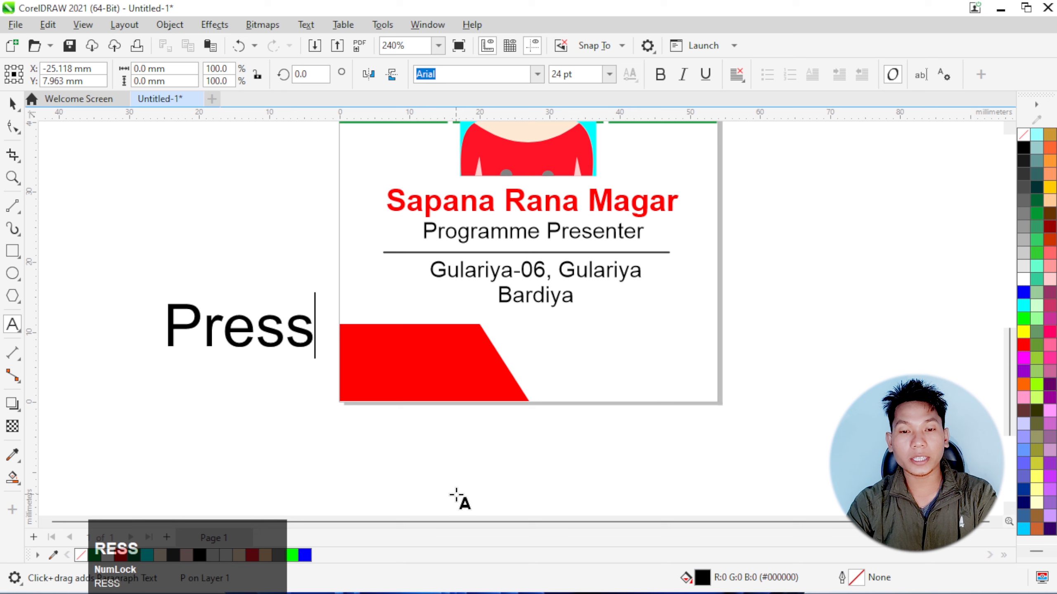
click(13, 104)
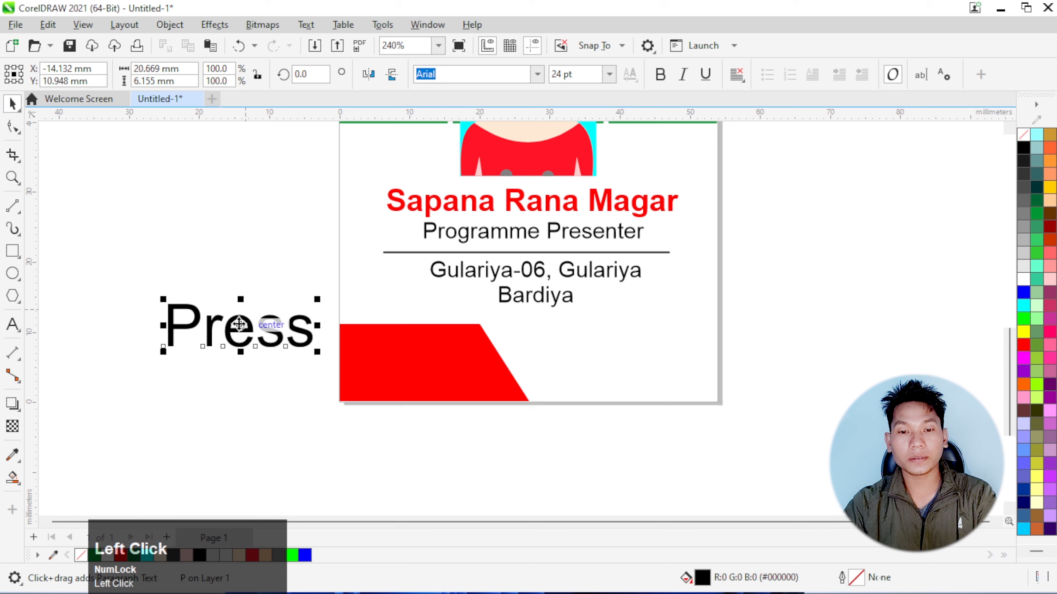
drag(236, 327, 428, 361)
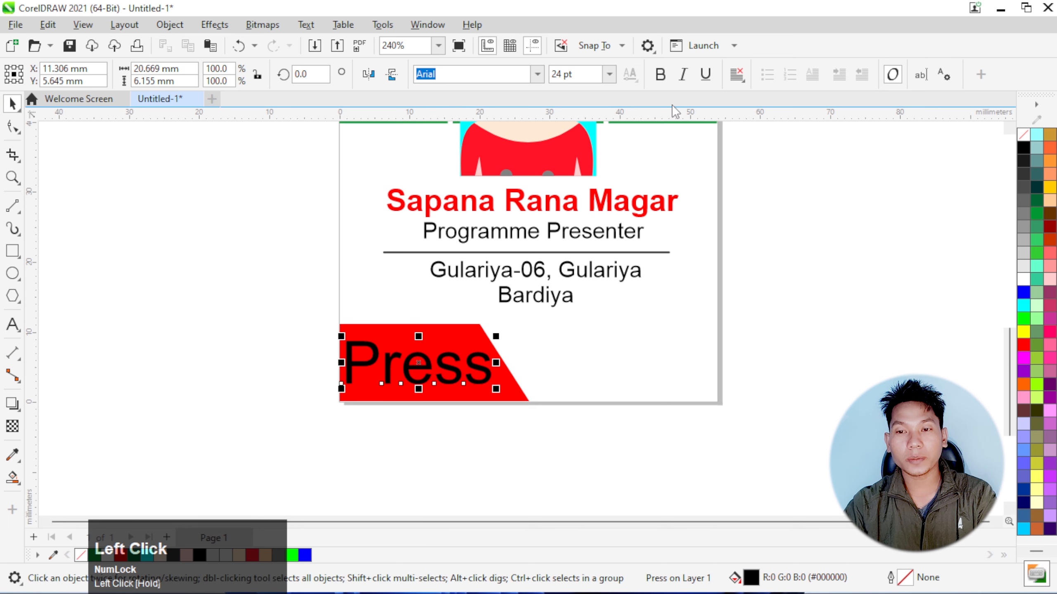
Make the "Press" text bold and white, and scale it down to about 22.7 pt
click(665, 79)
click(1027, 279)
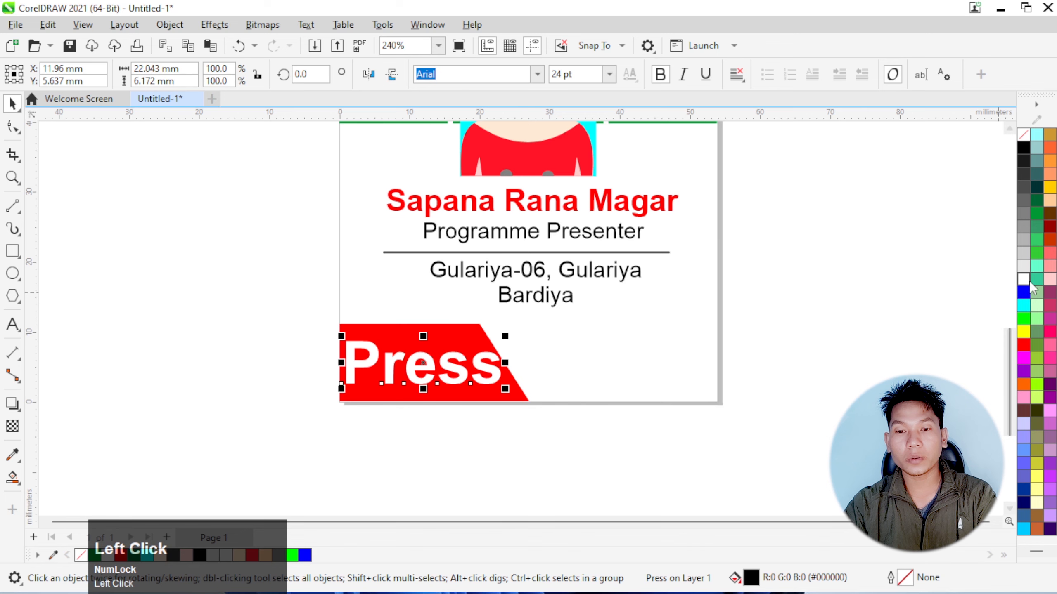
scroll(410, 338, up, 1)
drag(536, 412, 522, 403)
scroll(508, 428, down, 2)
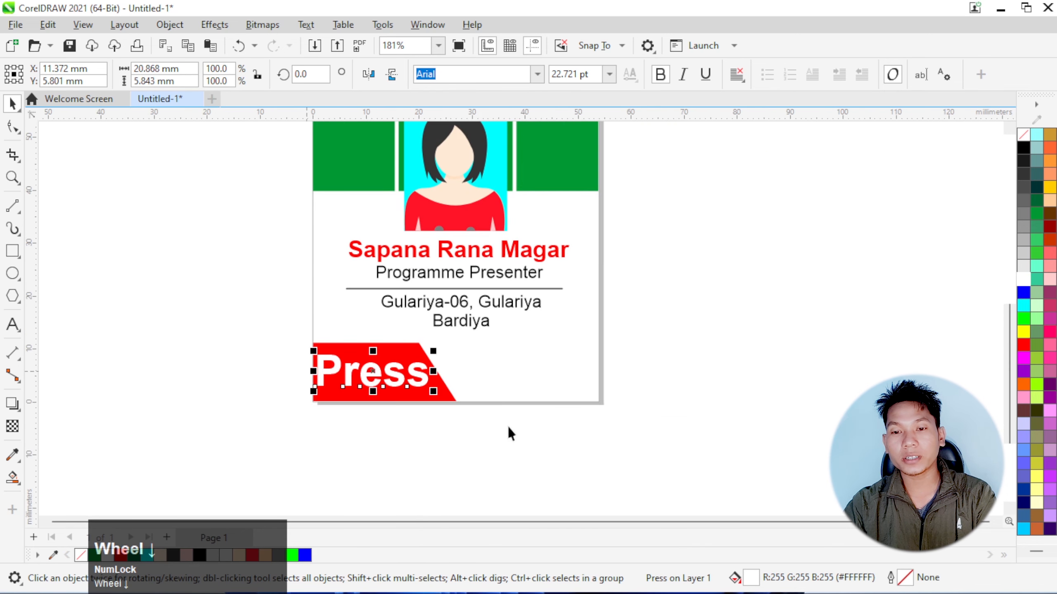
scroll(613, 411, down, 1)
scroll(648, 400, up, 1)
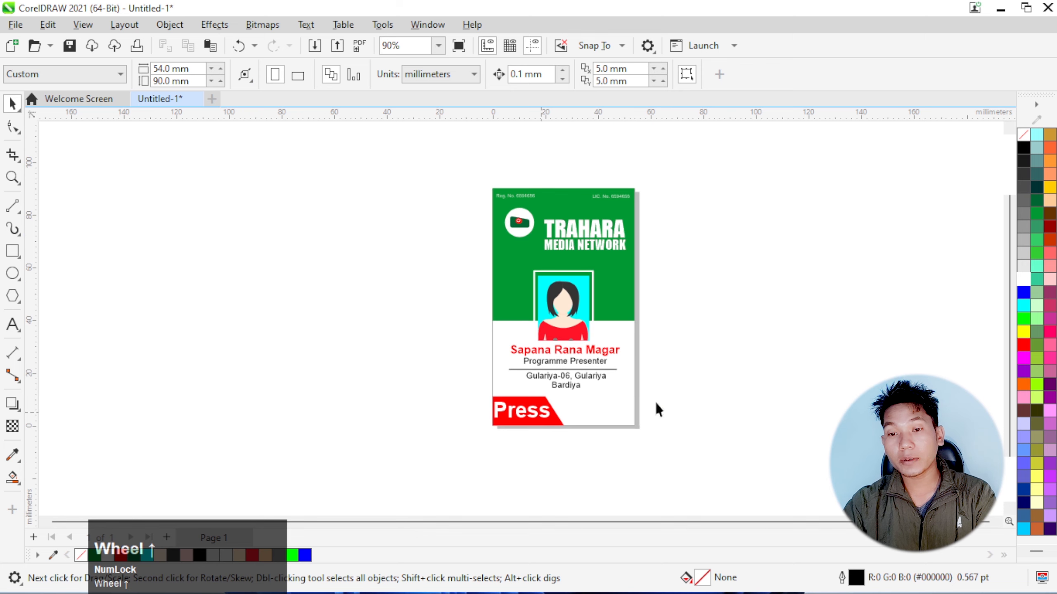
scroll(500, 354, up, 1)
scroll(387, 325, down, 1)
scroll(546, 296, up, 1)
scroll(537, 308, down, 1)
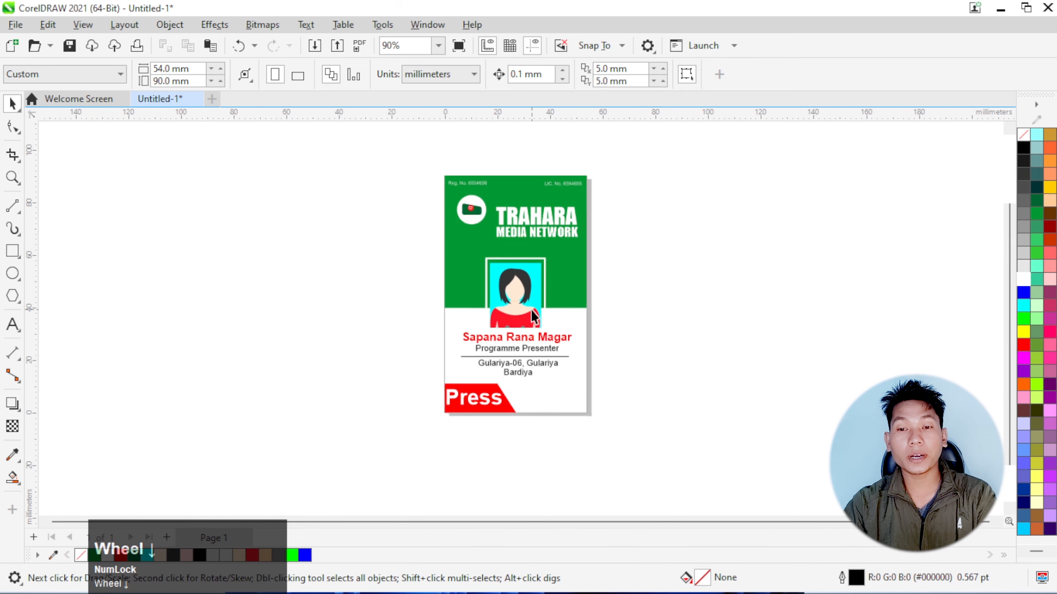
scroll(561, 195, up, 1)
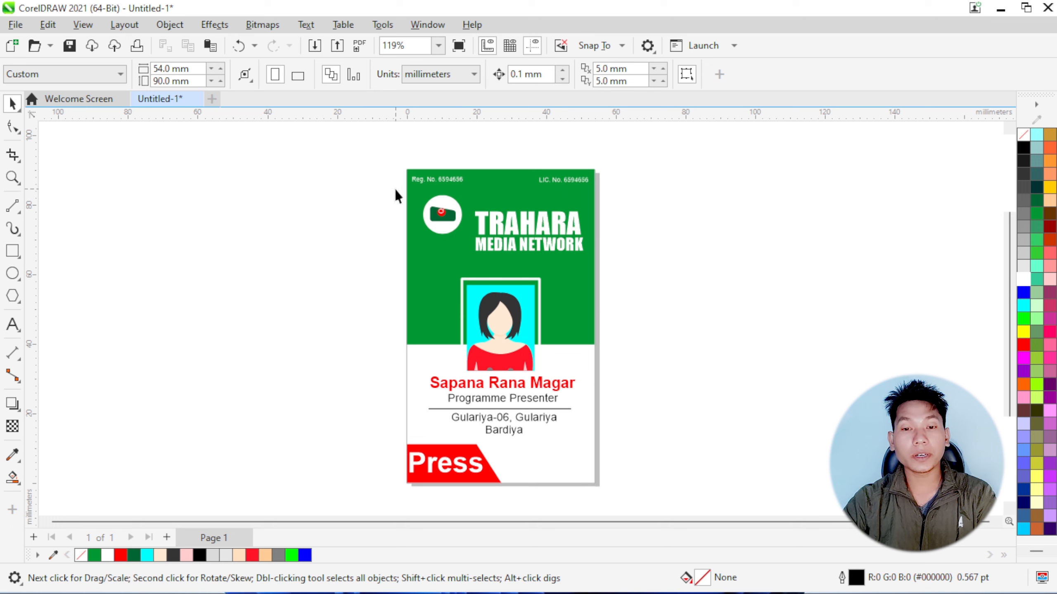
Import the qr-code image and place it about 11.1 mm square in the card's lower-right area, beside the red shape
click(16, 26)
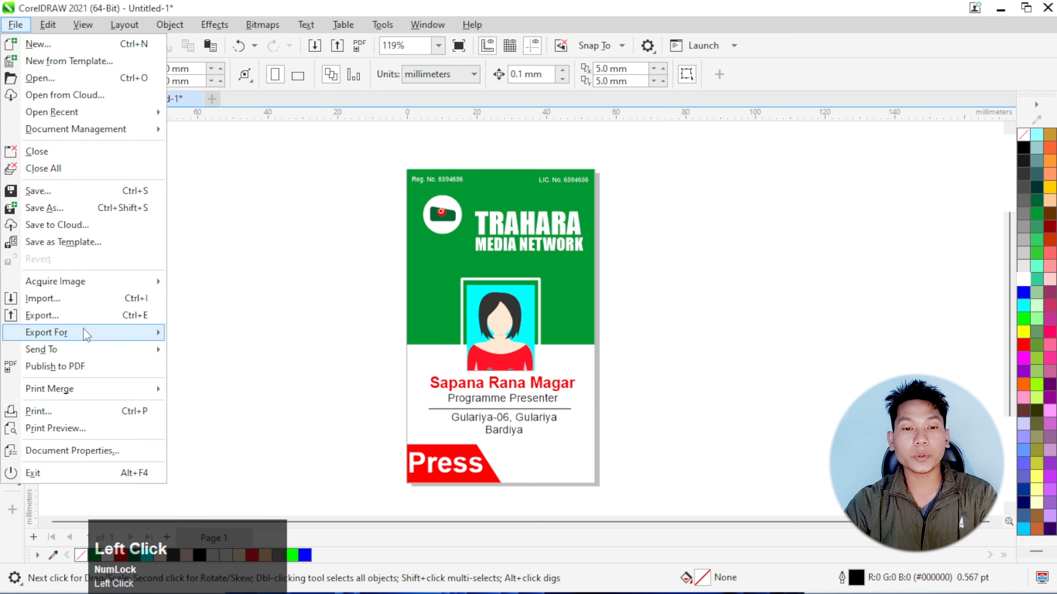
click(93, 299)
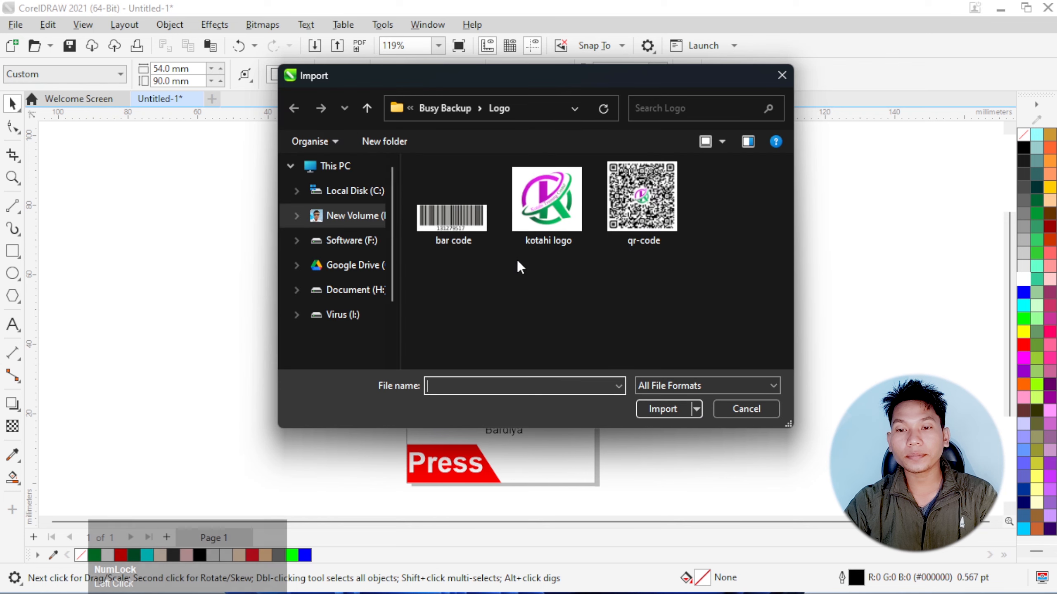
click(630, 228)
click(661, 409)
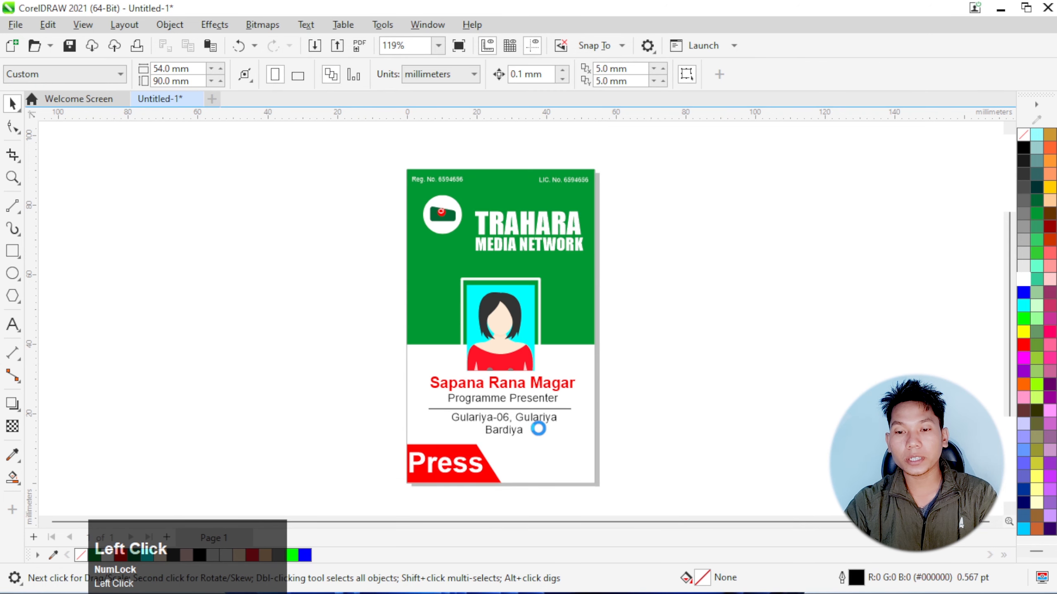
drag(537, 436, 583, 475)
scroll(603, 472, up, 5)
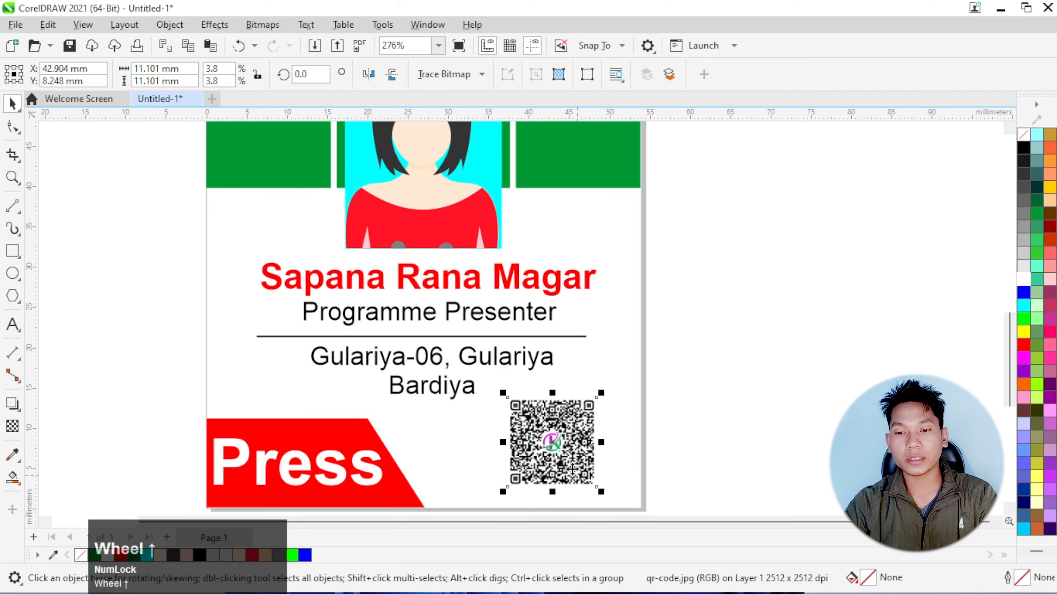
Enlarge the QR code to about 13.1 mm square and move it slightly up from the card's lower edge
mouse_move(605, 497)
mouse_down()
mouse_move(623, 515)
mouse_move(624, 494)
mouse_up()
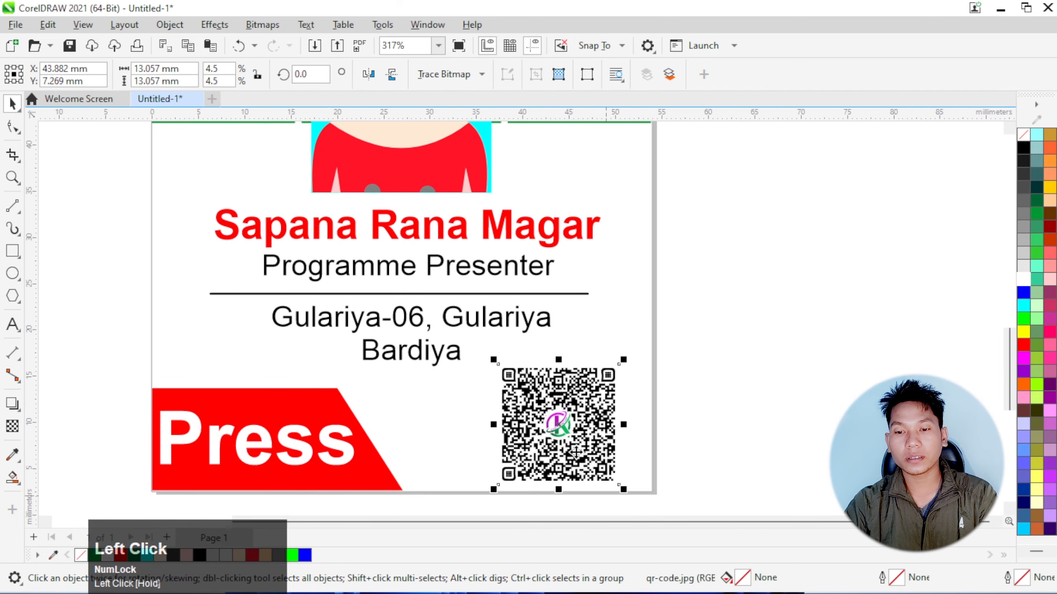
drag(579, 453, 580, 447)
click(749, 389)
scroll(387, 404, down, 3)
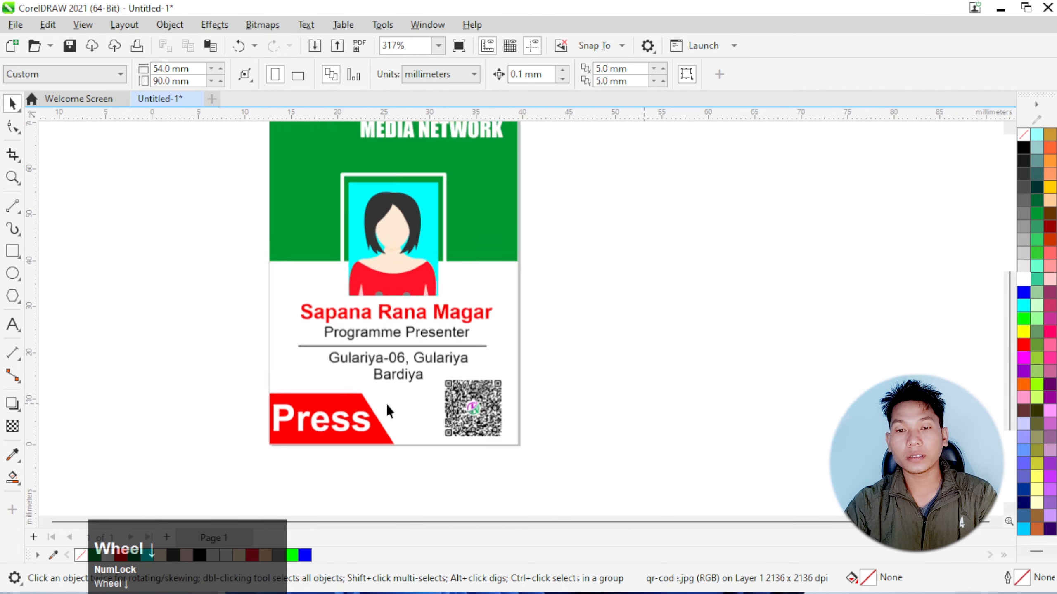
Shorten the green header rectangle by raising its lower edge about 3 mm behind the portrait
scroll(387, 271, up, 1)
scroll(393, 280, down, 1)
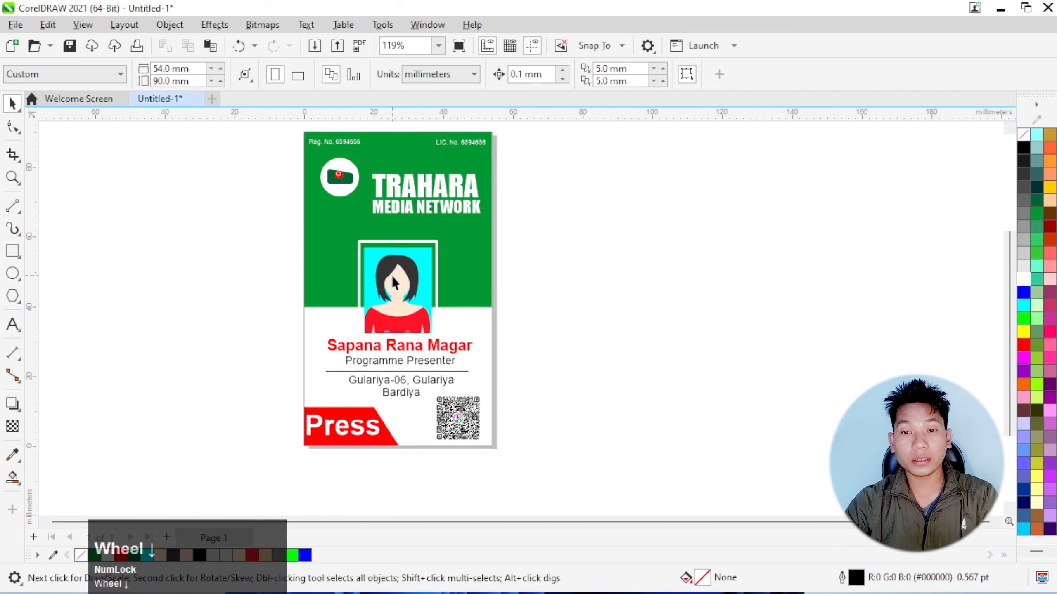
scroll(386, 268, up, 1)
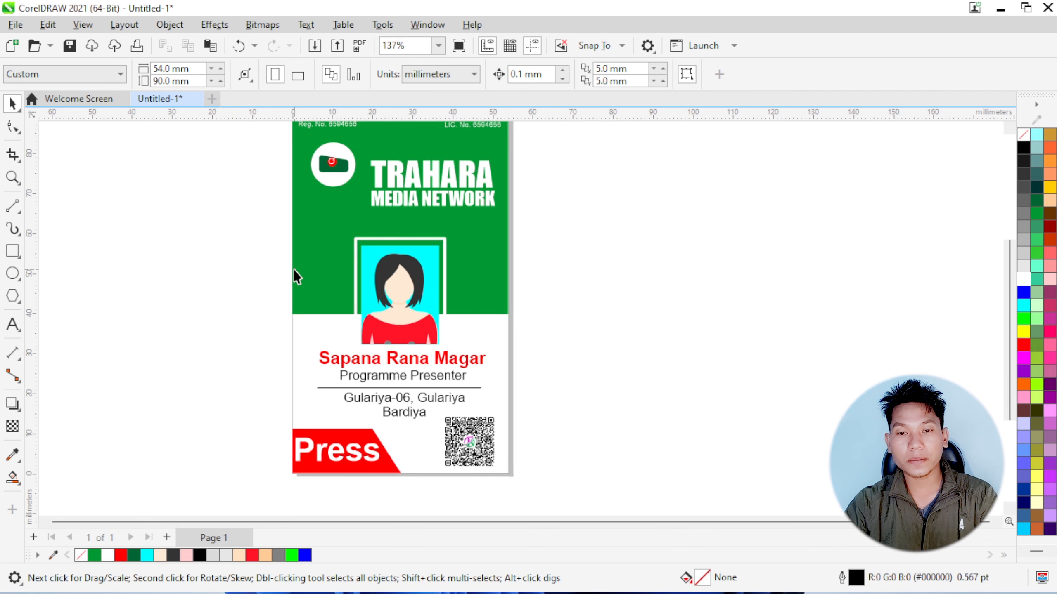
click(313, 261)
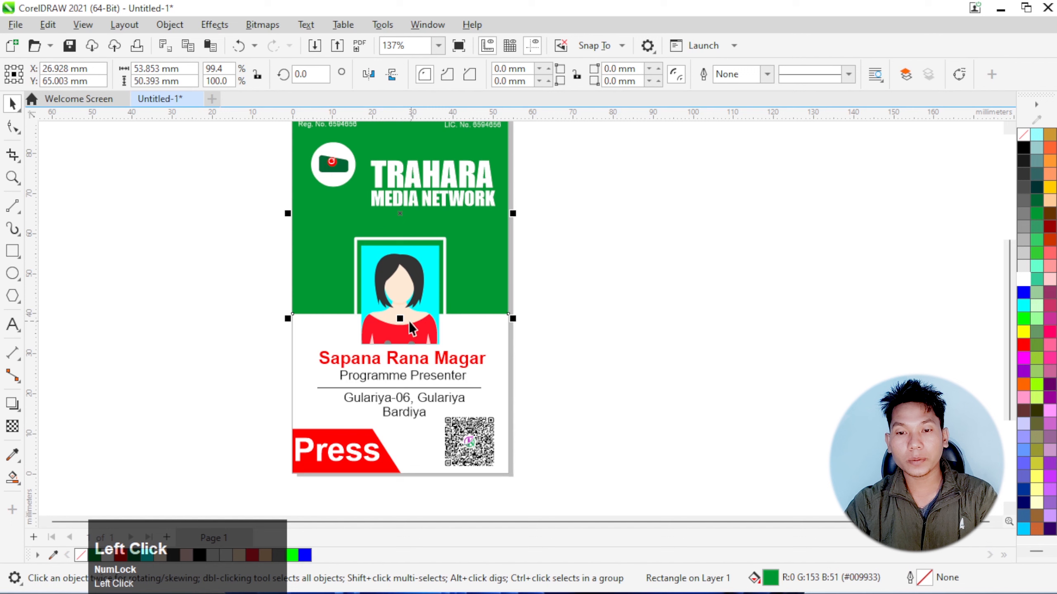
drag(401, 319, 399, 306)
click(552, 323)
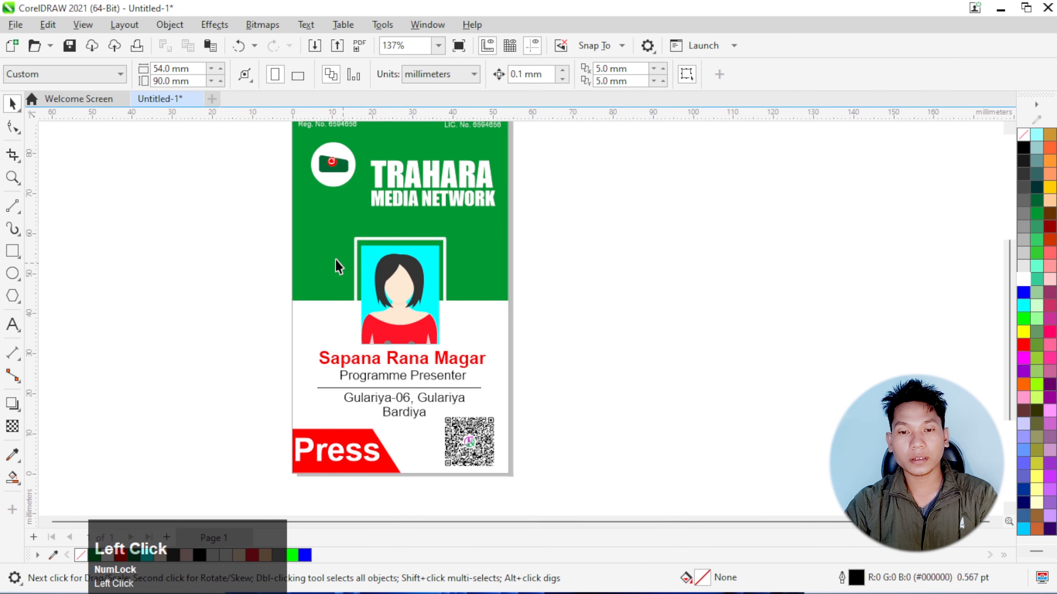
Move the portrait, its white frame, the holder's details and the divider line together about 2 mm up
drag(518, 408, 518, 423)
key(Up)
key(Up)
key(Up)
key(Up)
key(Up)
key(Up)
key(Up)
key(Up)
key(Up)
key(Up)
key(Up)
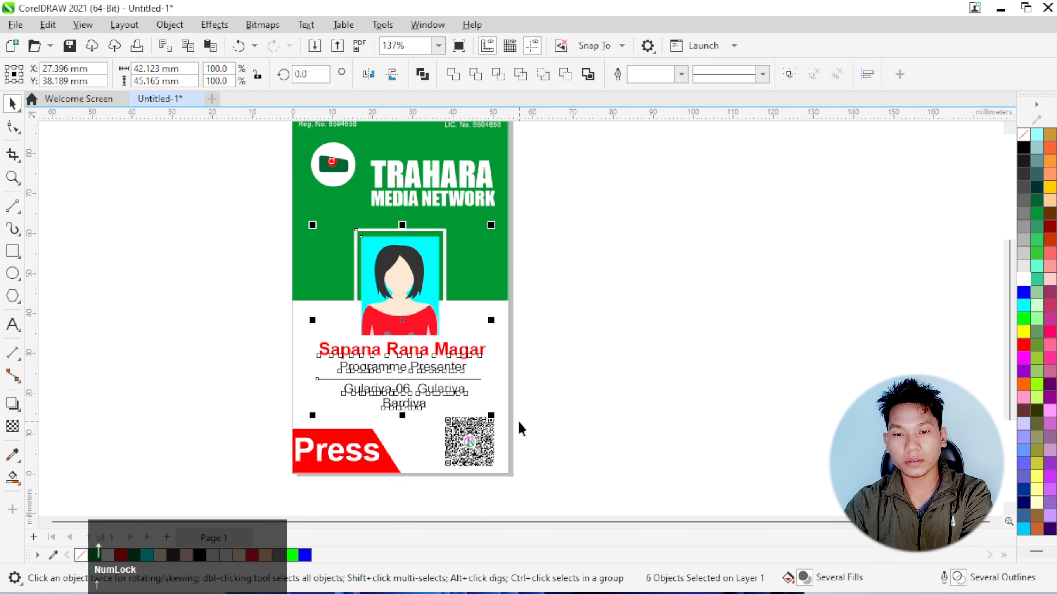
click(570, 381)
Nudge the "TRAHARA MEDIA NETWORK" title about 1 mm up in the green header and show the whole card
scroll(443, 282, down, 2)
scroll(435, 178, up, 3)
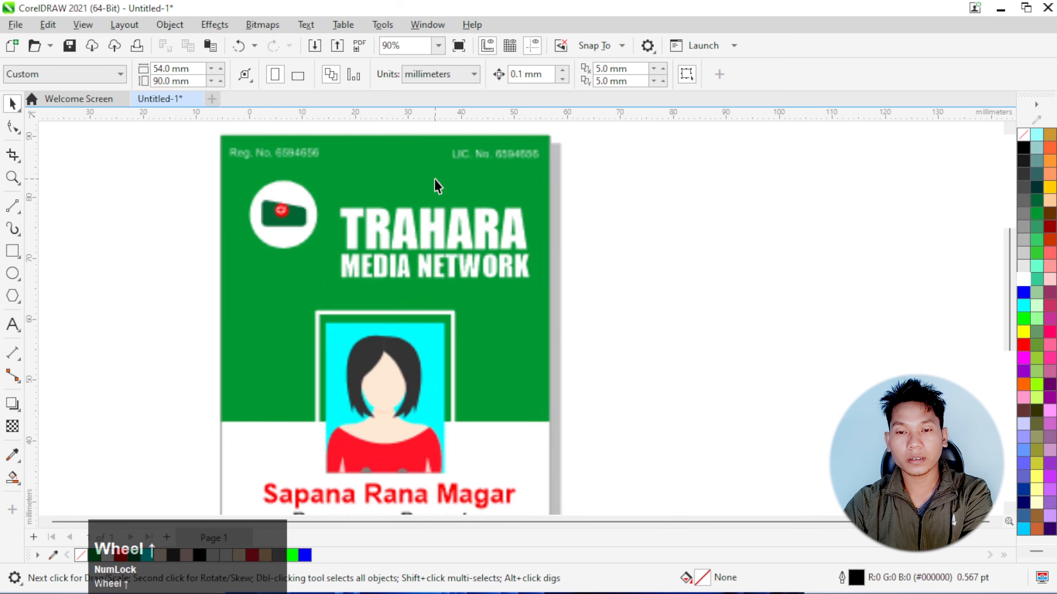
click(432, 218)
key(Up)
key(Up)
key(Up)
key(Up)
key(Up)
key(Up)
key(Up)
key(Up)
key(Up)
key(Up)
key(Up)
key(Up)
key(Up)
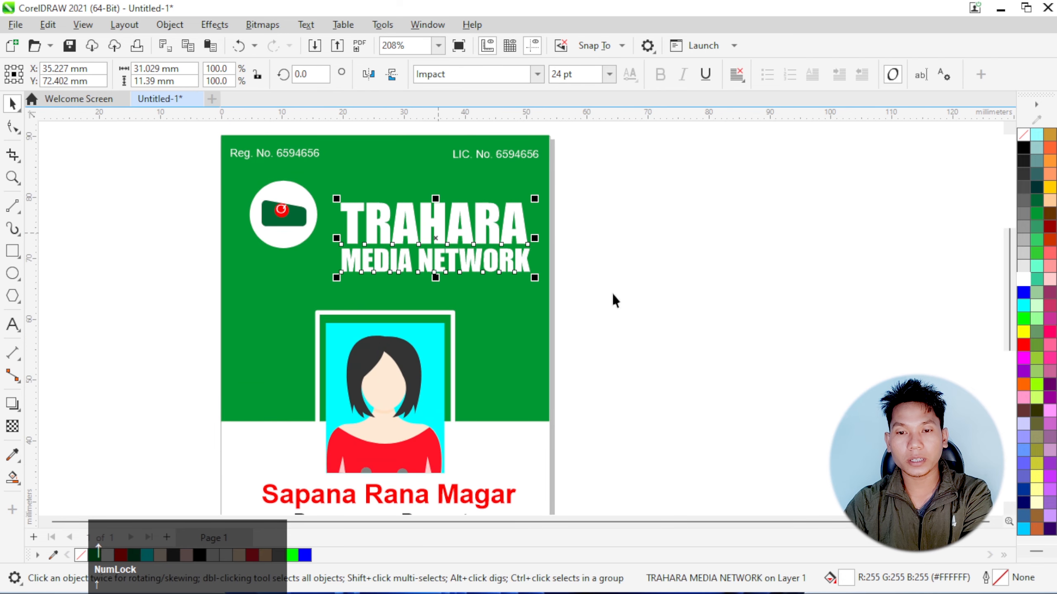
click(644, 295)
scroll(492, 241, down, 2)
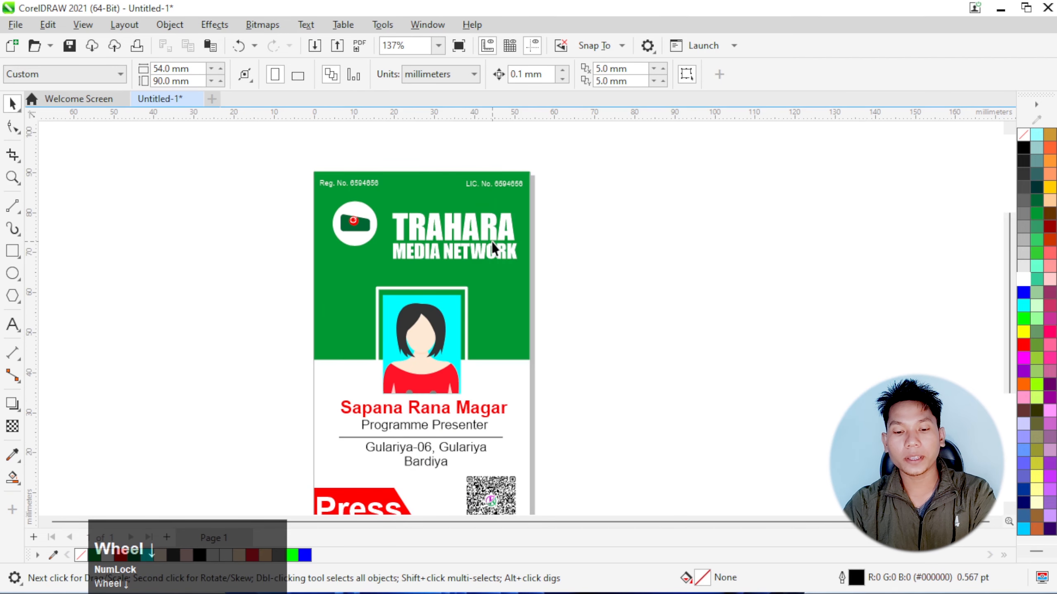
key(F4)
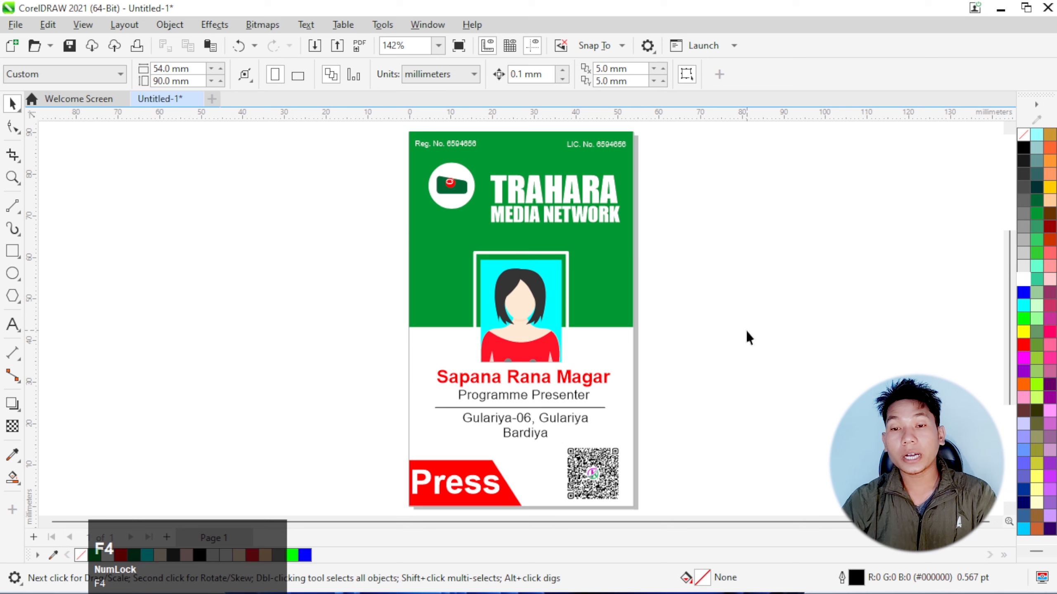